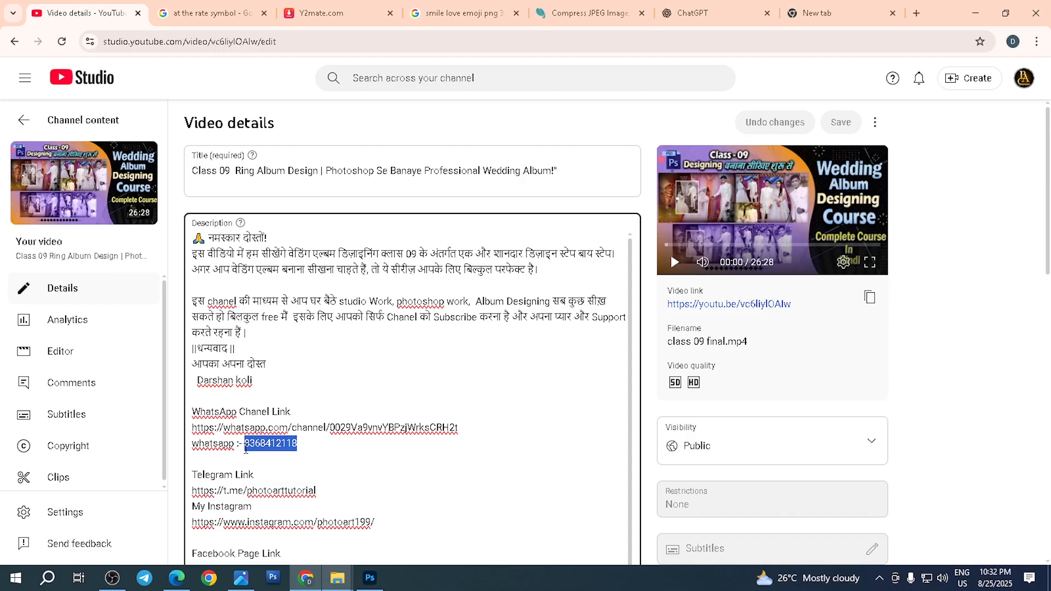
# - Review the WhatsApp, Telegram and Facebook contact links in the Class 09 video's description
pyautogui.scroll(-1, 331, 431)
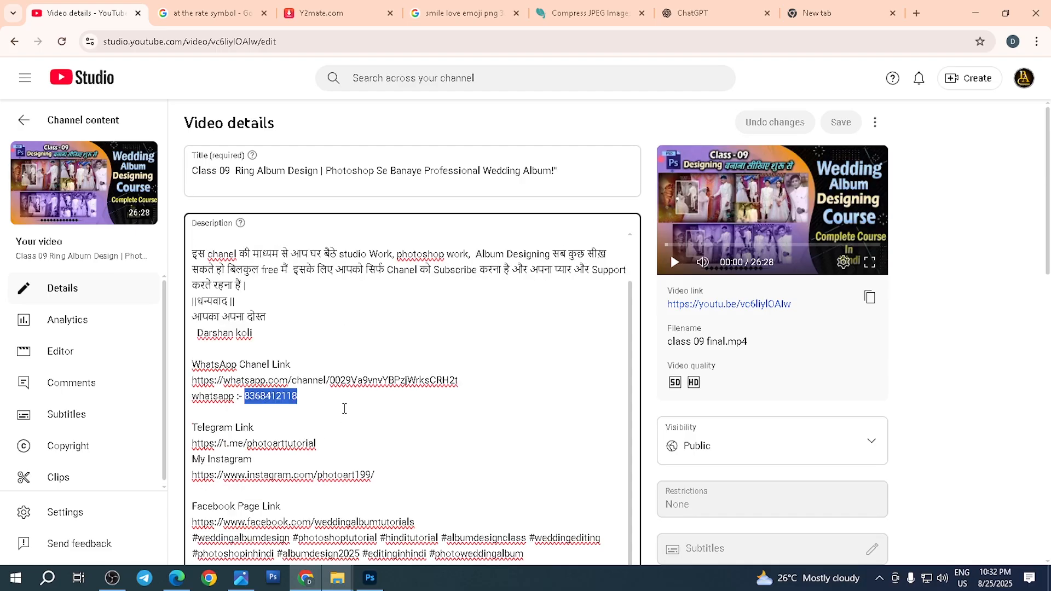
pyautogui.moveTo(458, 380); pyautogui.dragTo(271, 383)
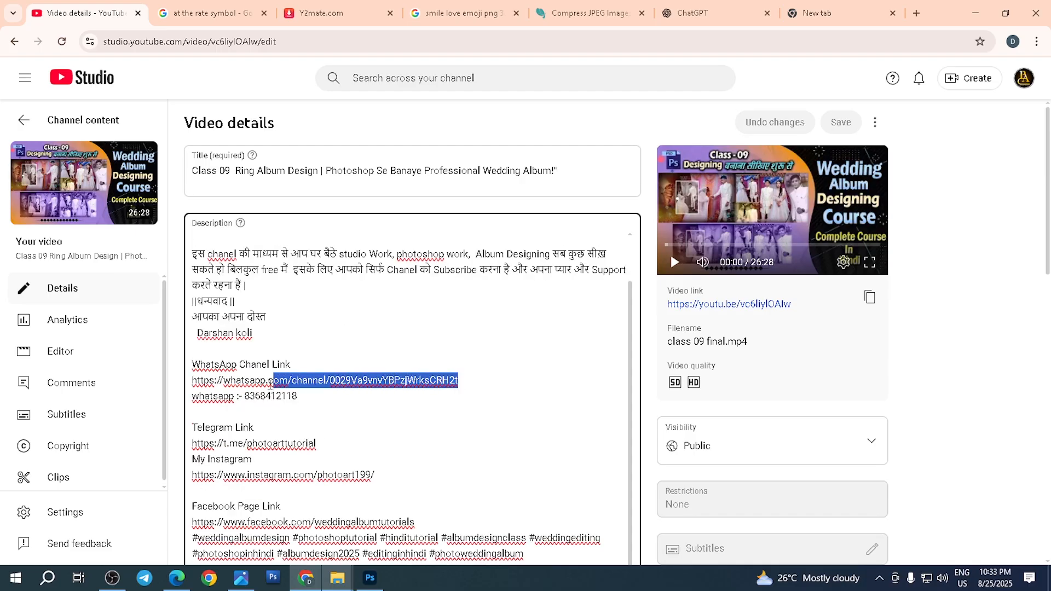
pyautogui.moveTo(316, 444); pyautogui.dragTo(252, 444)
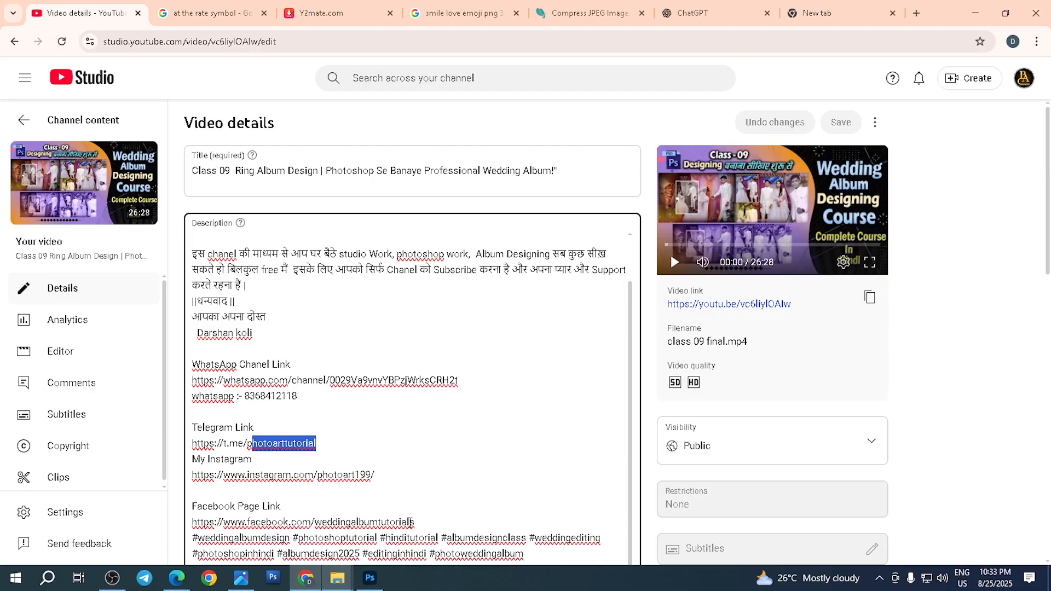
pyautogui.moveTo(414, 522); pyautogui.dragTo(192, 507)
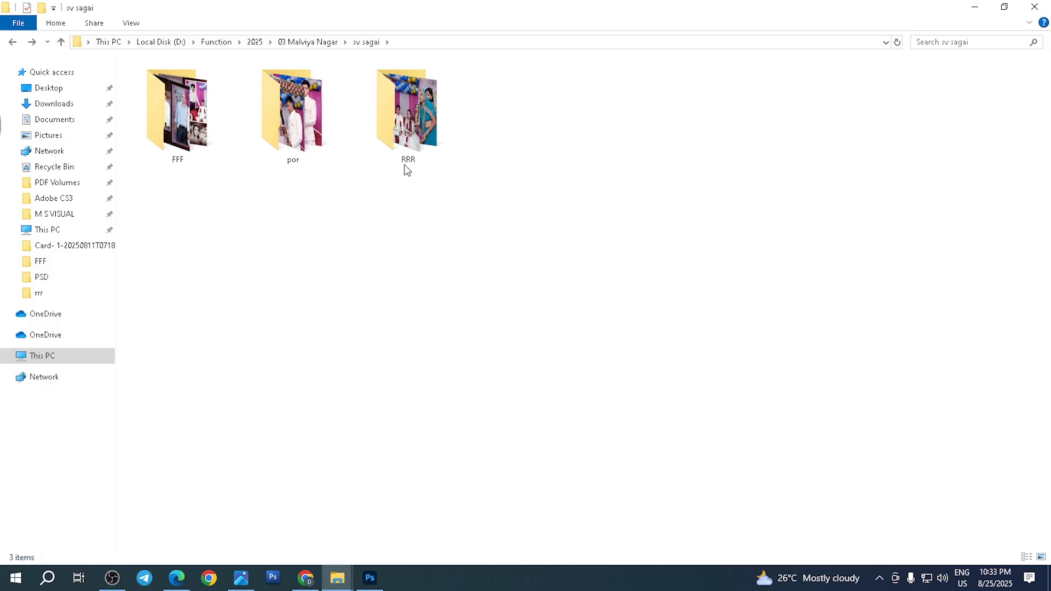
# - Open the RRR photo folder inside the sv sagai folder
pyautogui.doubleClick(415, 128)
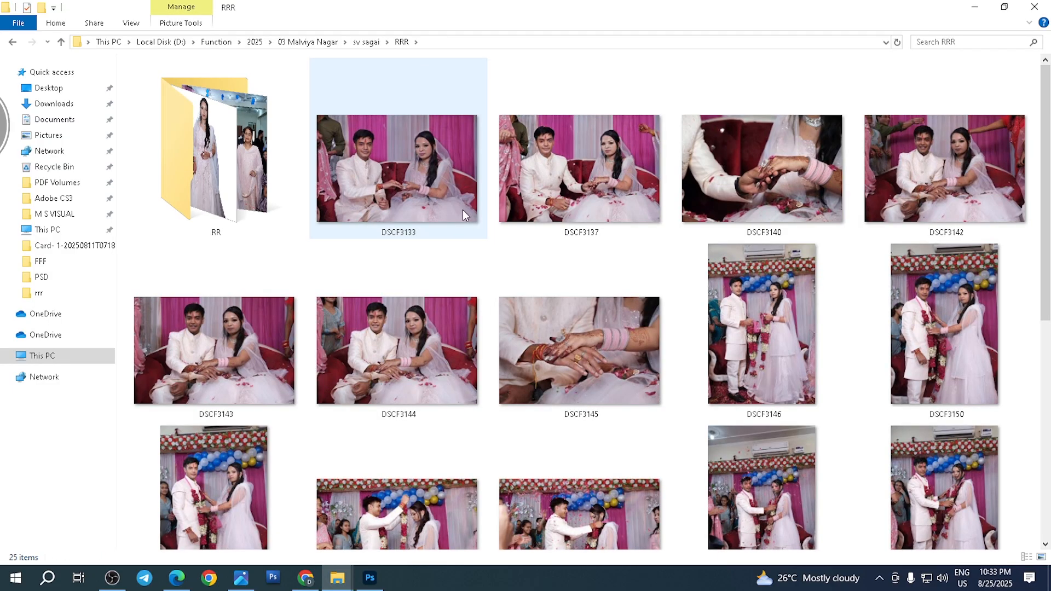
pyautogui.click(239, 582)
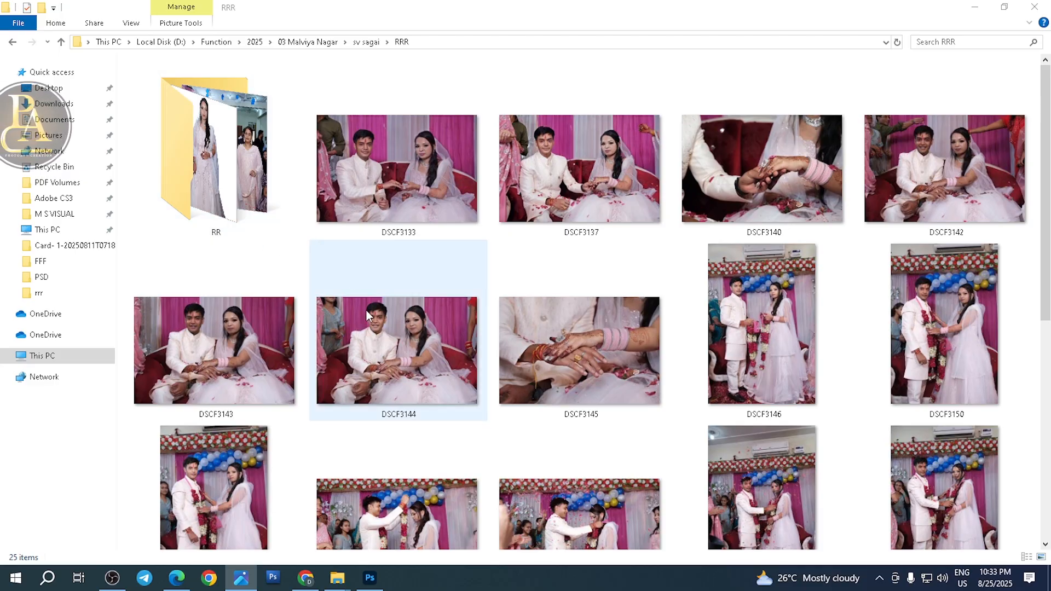
# - Switch to Photoshop and create a 36 x 12 inch RGB document at 200 pixels/inch with a black background
pyautogui.click(370, 578)
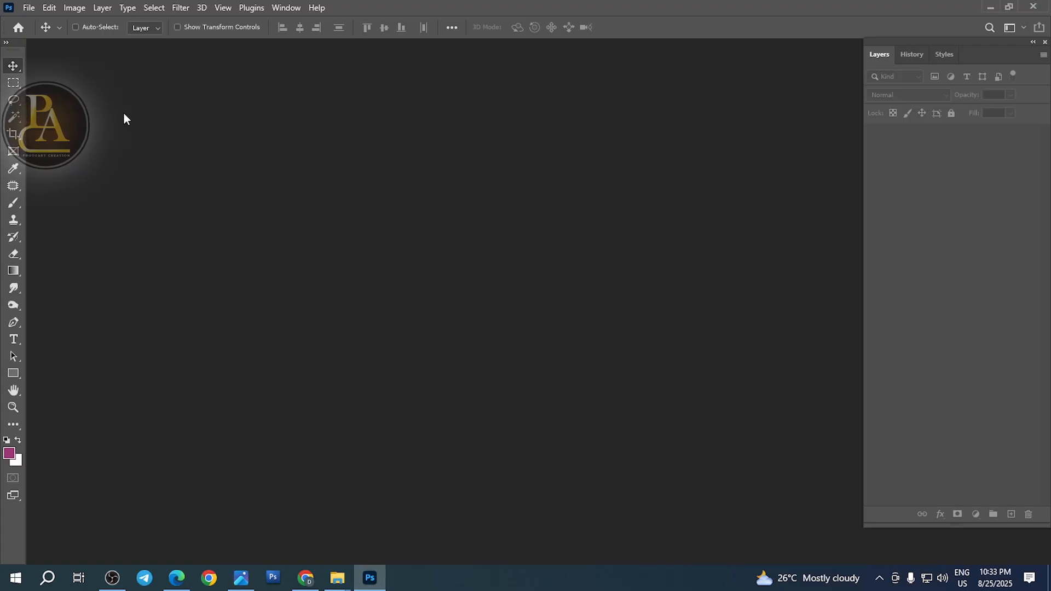
pyautogui.click(28, 8)
pyautogui.click(32, 19)
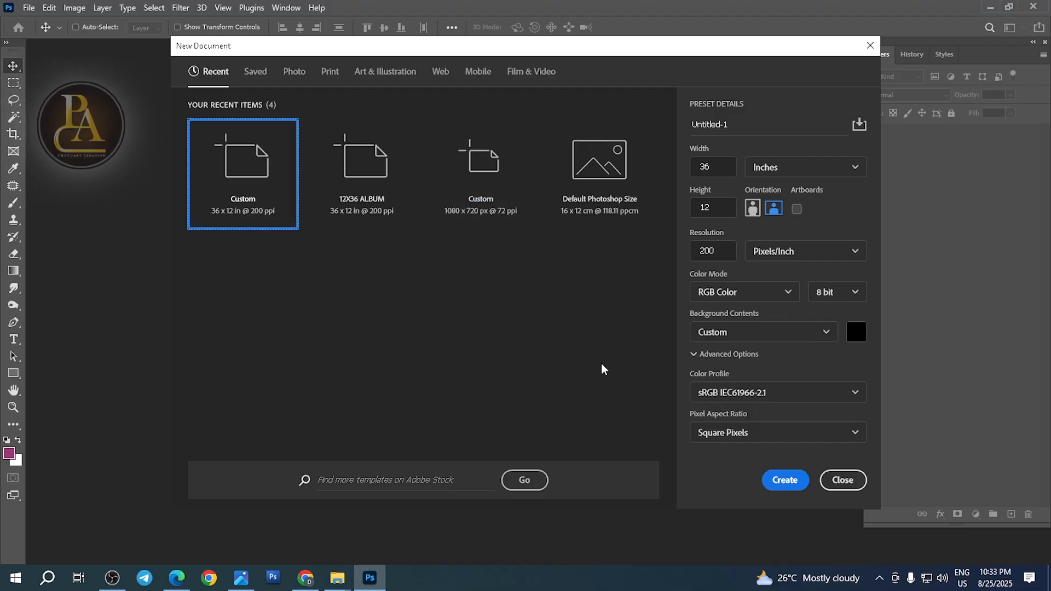
pyautogui.click(784, 484)
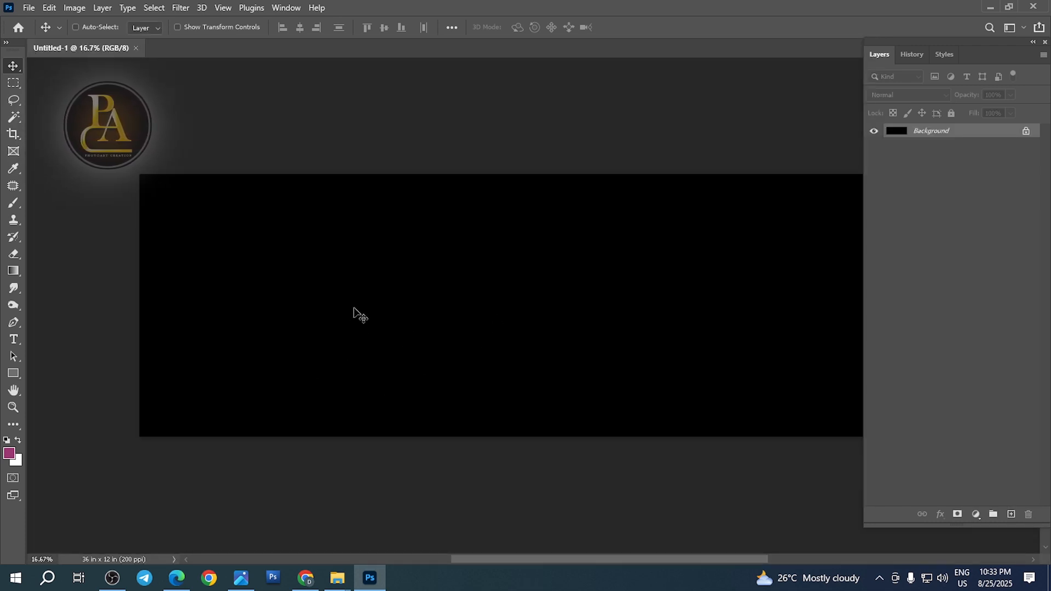
# - Show the rulers, place a vertical guide at 18 inches on the canvas, and hide the rulers again
pyautogui.moveTo(373, 290); pyautogui.dragTo(319, 291)
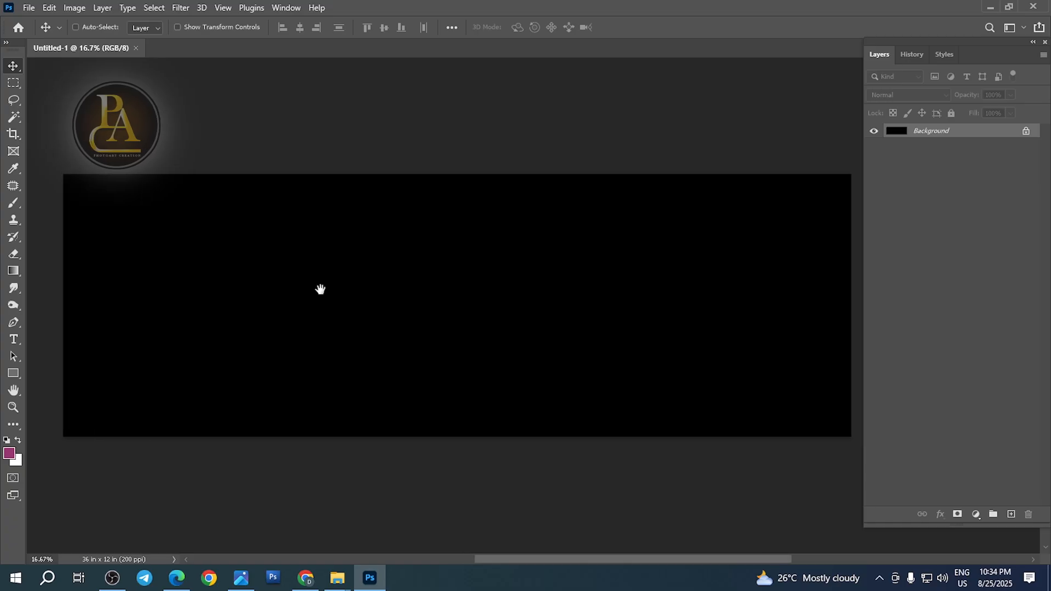
pyautogui.hotkey('ctrl', 'r')
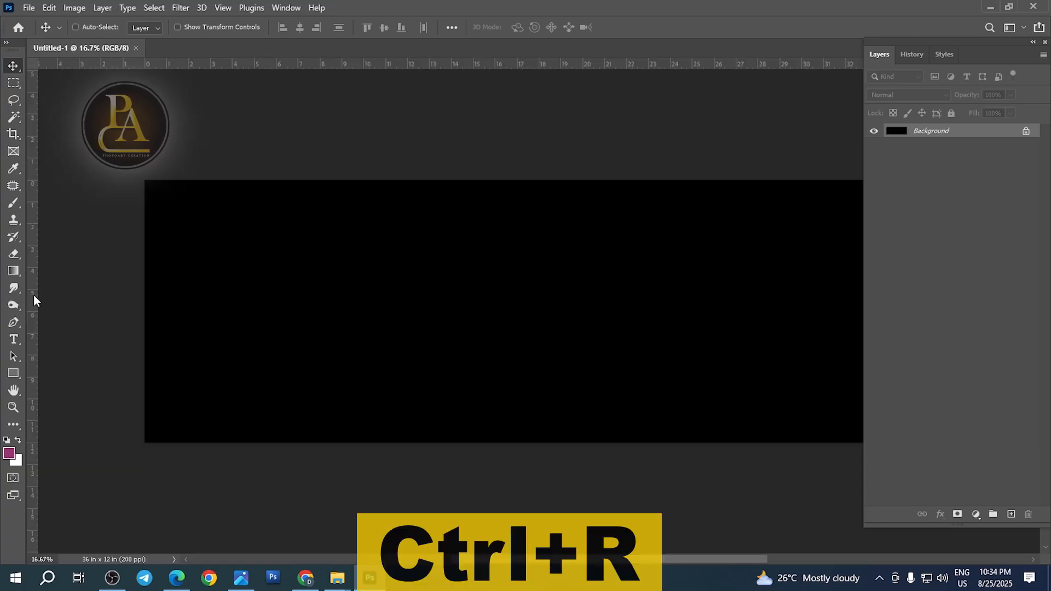
pyautogui.moveTo(34, 295); pyautogui.dragTo(540, 291)
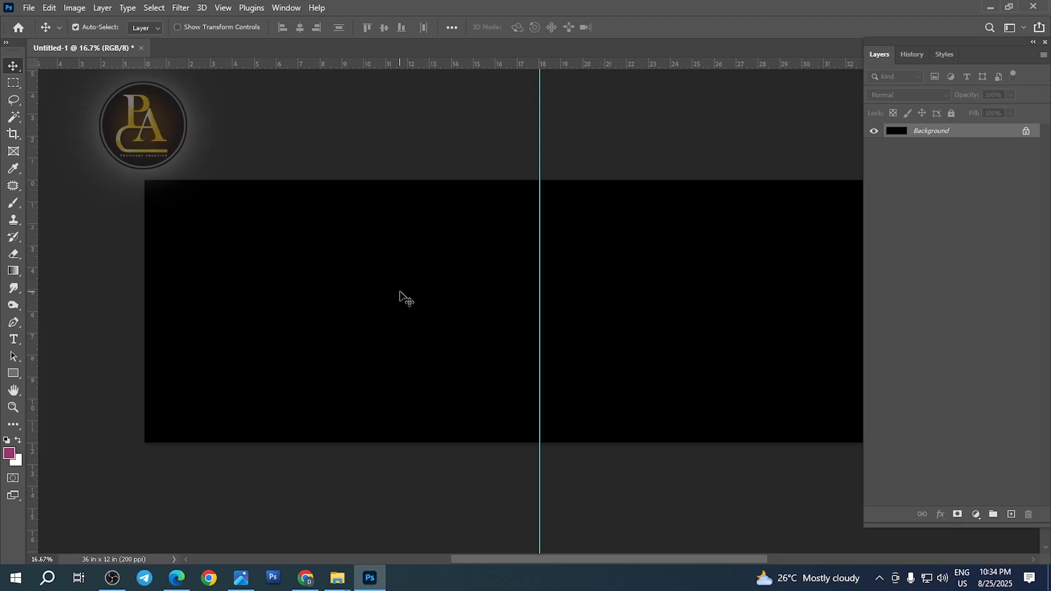
pyautogui.hotkey('ctrl', 'r')
pyautogui.scroll(1, 399, 298)
pyautogui.moveTo(399, 298); pyautogui.dragTo(295, 287)
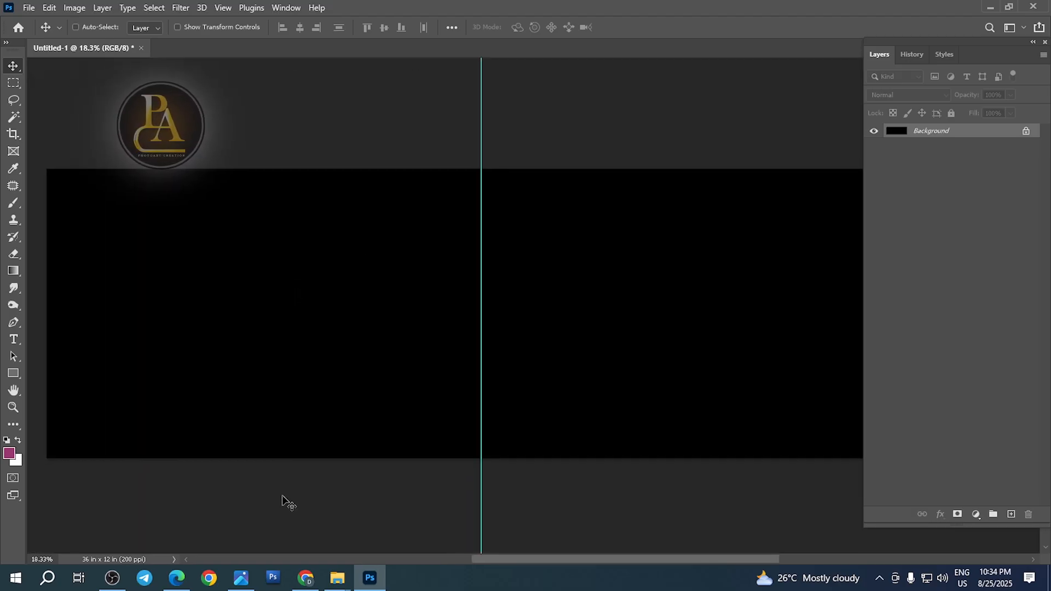
# - Switch to File Explorer and select the photos DSCF3133, DSCF3137, DSCF3140 and DSCF3142 as candidates for the spread
pyautogui.moveTo(344, 587)
pyautogui.click(265, 527)
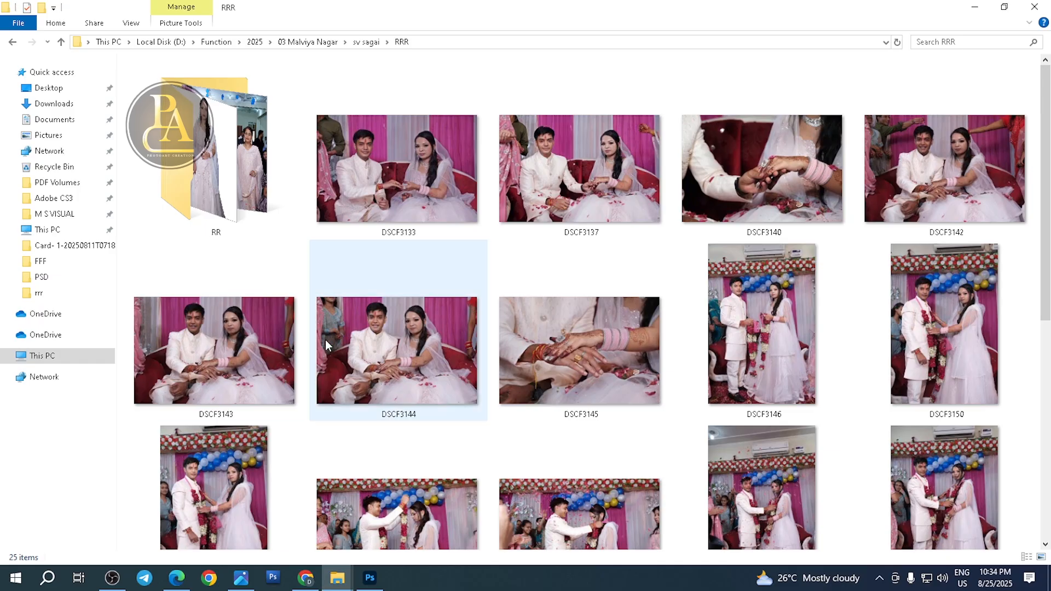
pyautogui.click(383, 185)
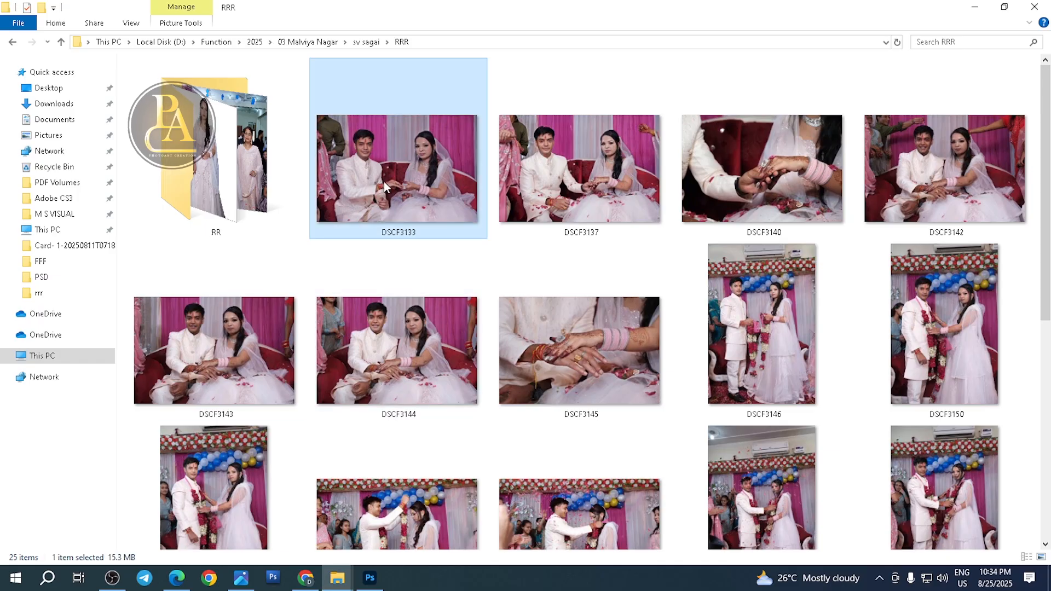
pyautogui.keyDown('ctrl'); pyautogui.click(580, 190); pyautogui.keyUp('ctrl')
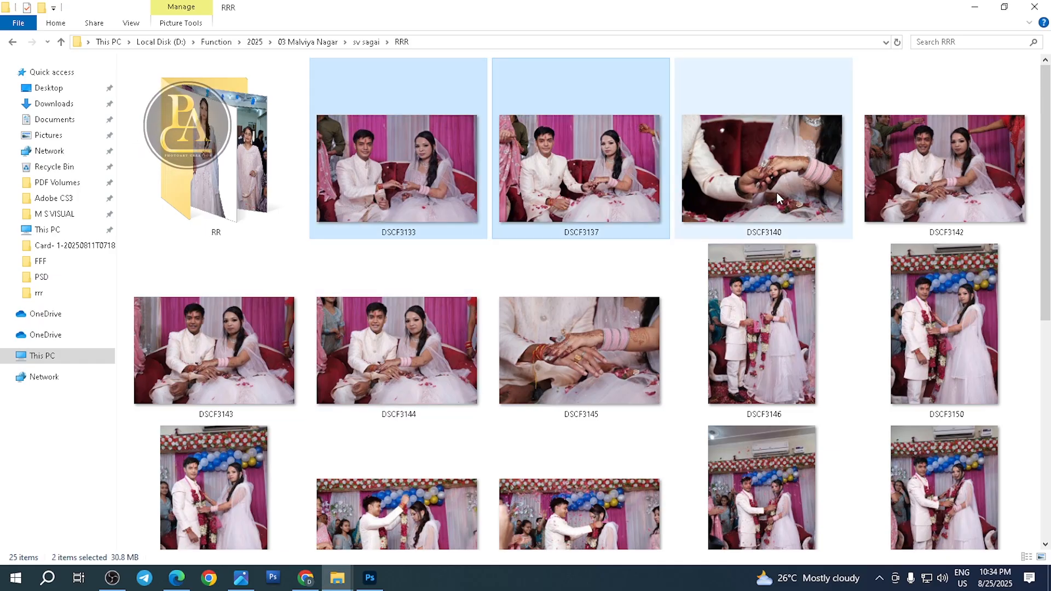
pyautogui.keyDown('ctrl'); pyautogui.click(777, 193); pyautogui.keyUp('ctrl')
pyautogui.keyDown('ctrl'); pyautogui.click(946, 198); pyautogui.keyUp('ctrl')
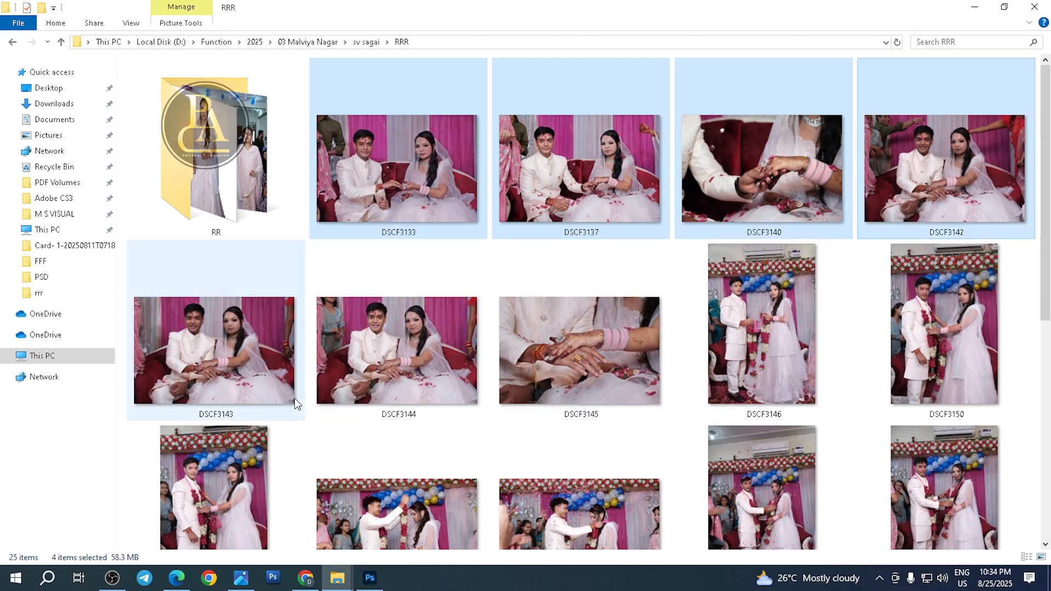
# - Compare the similar seated couple photos DSCF3142, DSCF3143 and DSCF3144 in the photo viewer
pyautogui.click(951, 173)
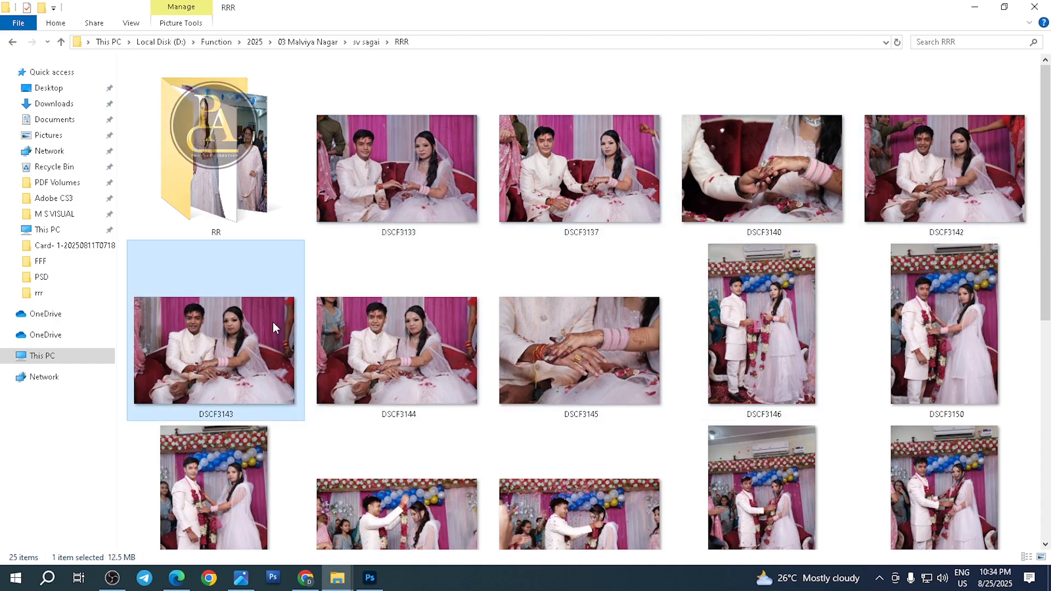
pyautogui.doubleClick(929, 186)
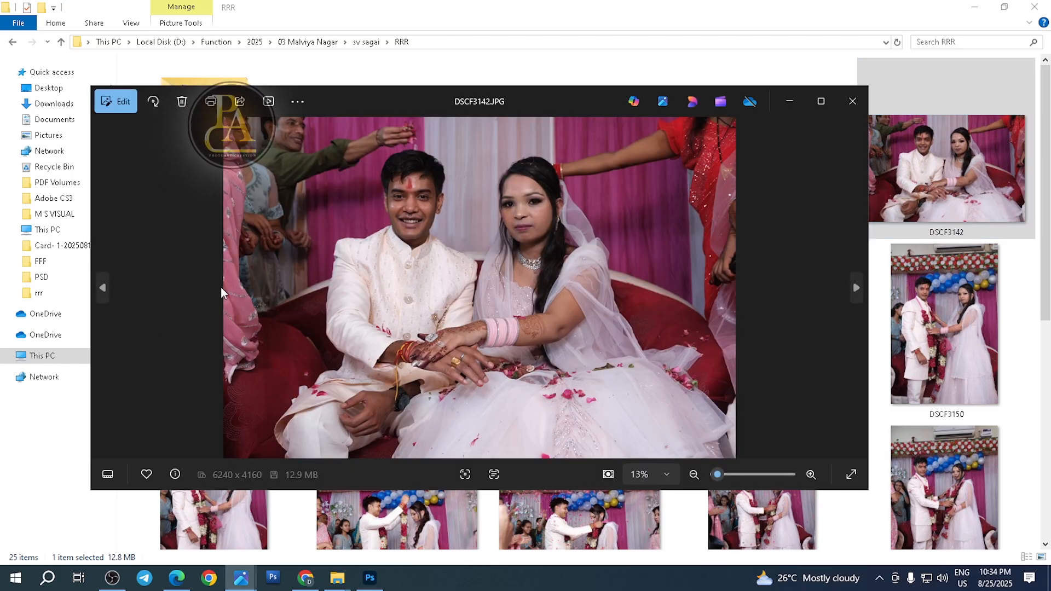
pyautogui.press('Right')
pyautogui.press('Right')
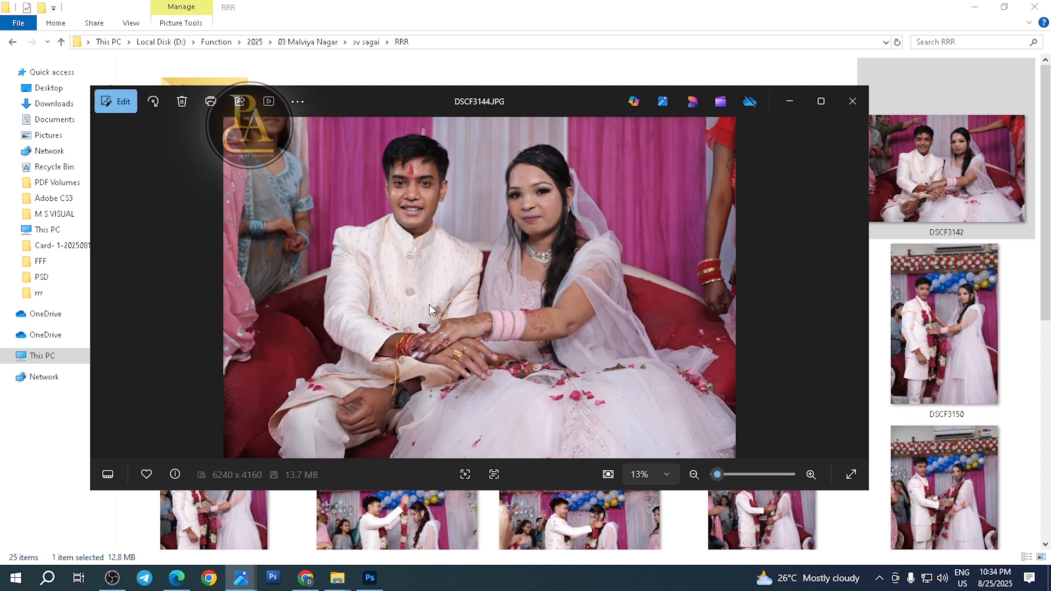
pyautogui.press('Left')
pyautogui.press('Left')
# - Move the photos DSCF3142 and DSCF3143 into the RR subfolder
pyautogui.click(922, 99)
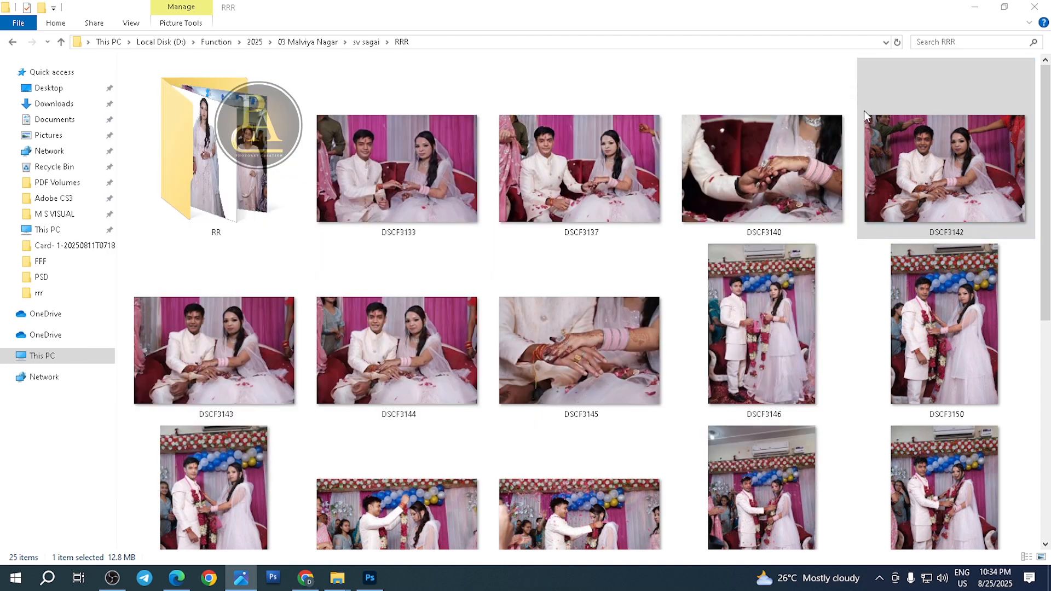
pyautogui.keyDown('ctrl'); pyautogui.click(214, 351); pyautogui.keyUp('ctrl')
pyautogui.moveTo(967, 186); pyautogui.dragTo(245, 183)
# - Select DSCF3133, DSCF3137, DSCF3140, DSCF3144 and DSCF3145 to review the set of ring ceremony photos
pyautogui.click(441, 179)
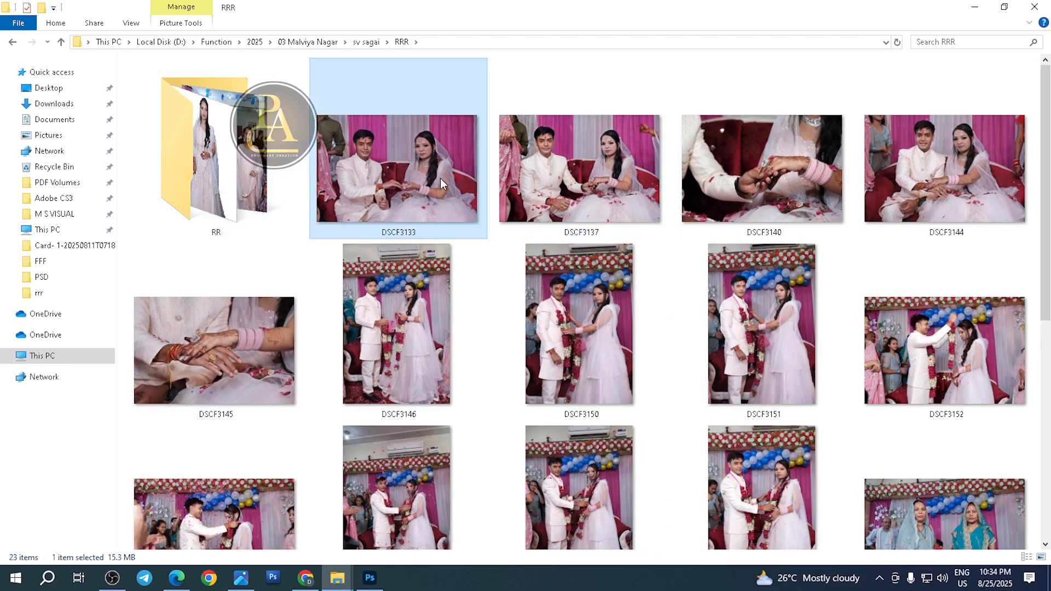
pyautogui.keyDown('ctrl'); pyautogui.click(548, 183); pyautogui.keyUp('ctrl')
pyautogui.keyDown('ctrl'); pyautogui.click(788, 215); pyautogui.keyUp('ctrl')
pyautogui.keyDown('ctrl'); pyautogui.click(243, 345); pyautogui.keyUp('ctrl')
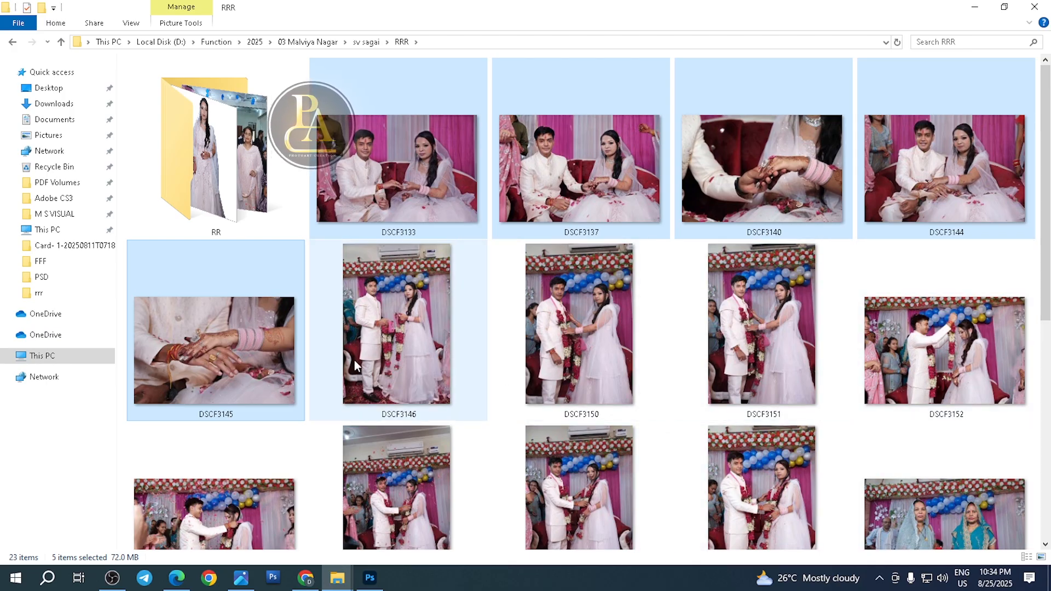
pyautogui.click(430, 227)
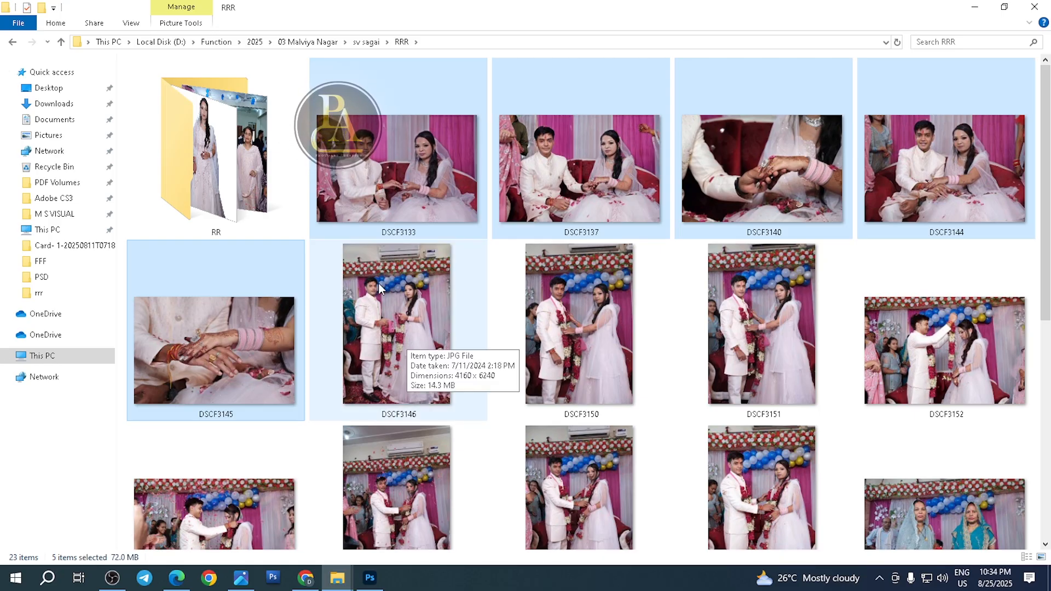
pyautogui.click(357, 312)
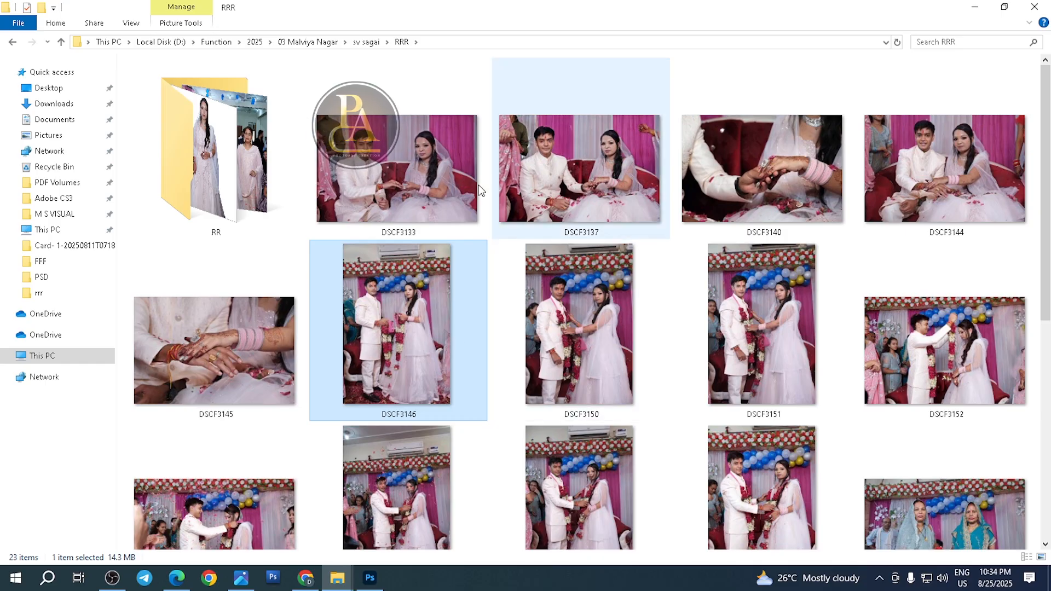
# - View DSCF3133 and DSCF3137 in the maximized photo viewer and close it
pyautogui.click(413, 163)
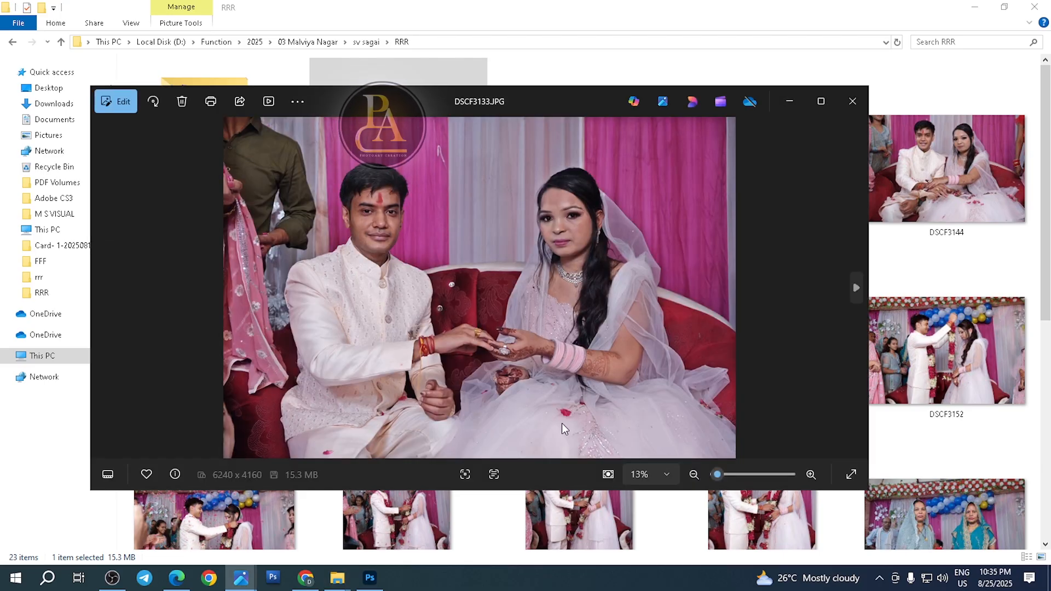
pyautogui.click(821, 104)
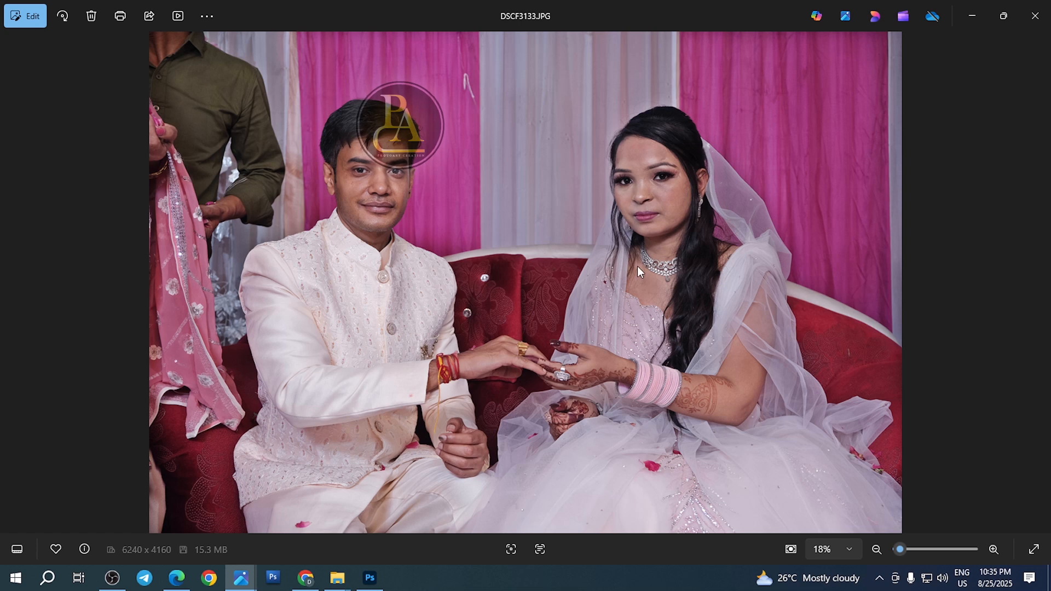
pyautogui.press('Right')
pyautogui.press('Left')
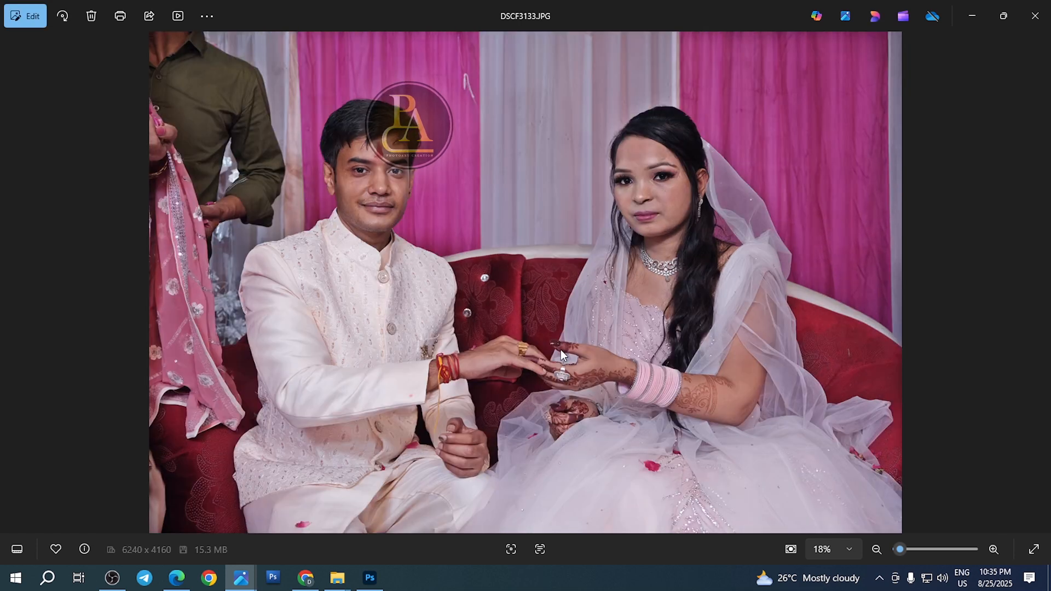
pyautogui.press('Right')
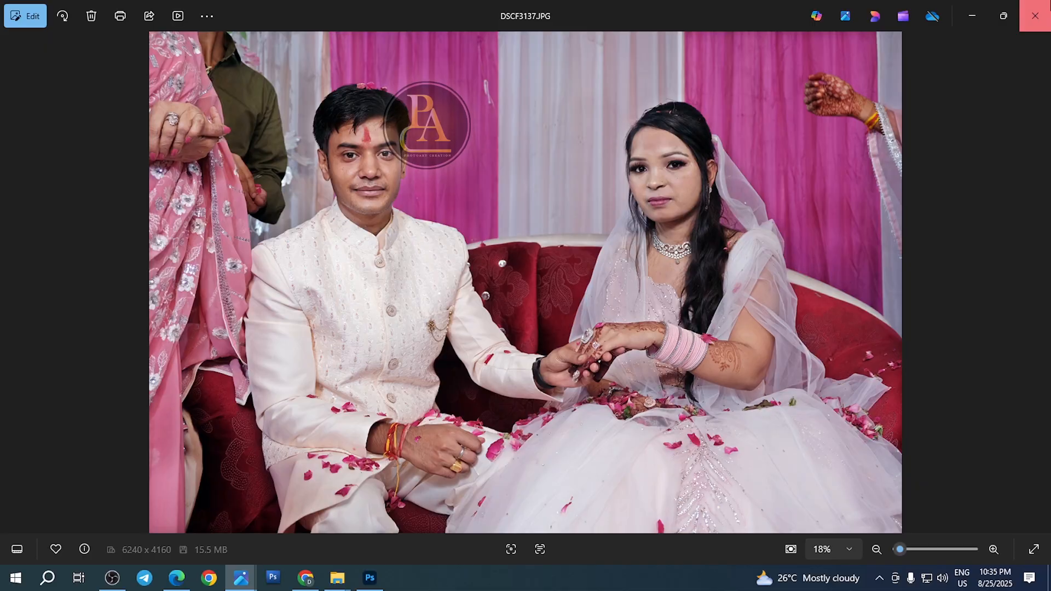
pyautogui.click(1035, 15)
# - Open DSCF3133 in Photoshop, copy a rectangular area framing the seated couple, and close the photo without changing it
pyautogui.moveTo(361, 161); pyautogui.dragTo(365, 14)
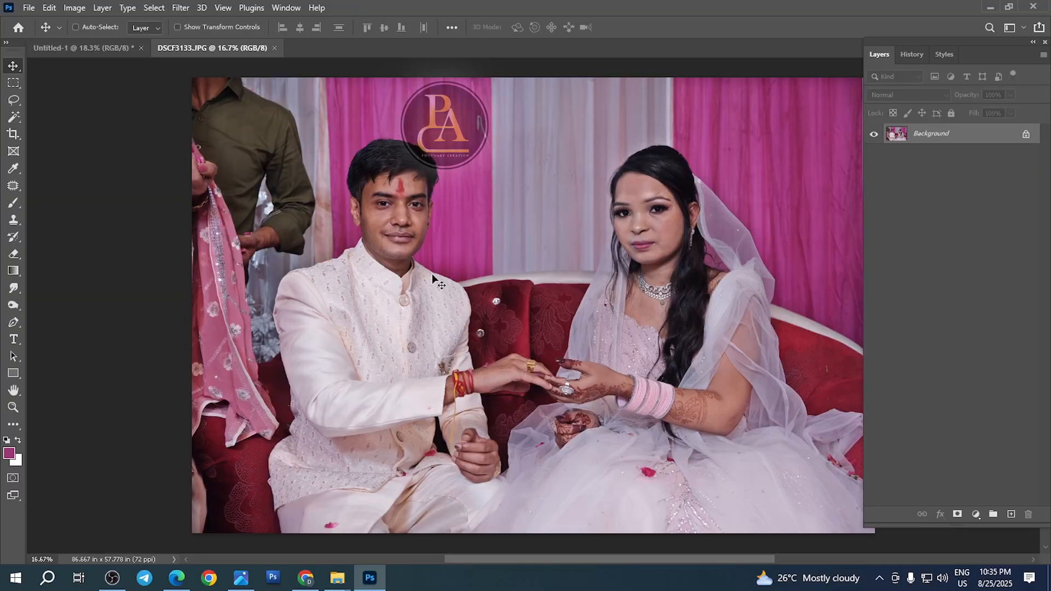
pyautogui.press('m')
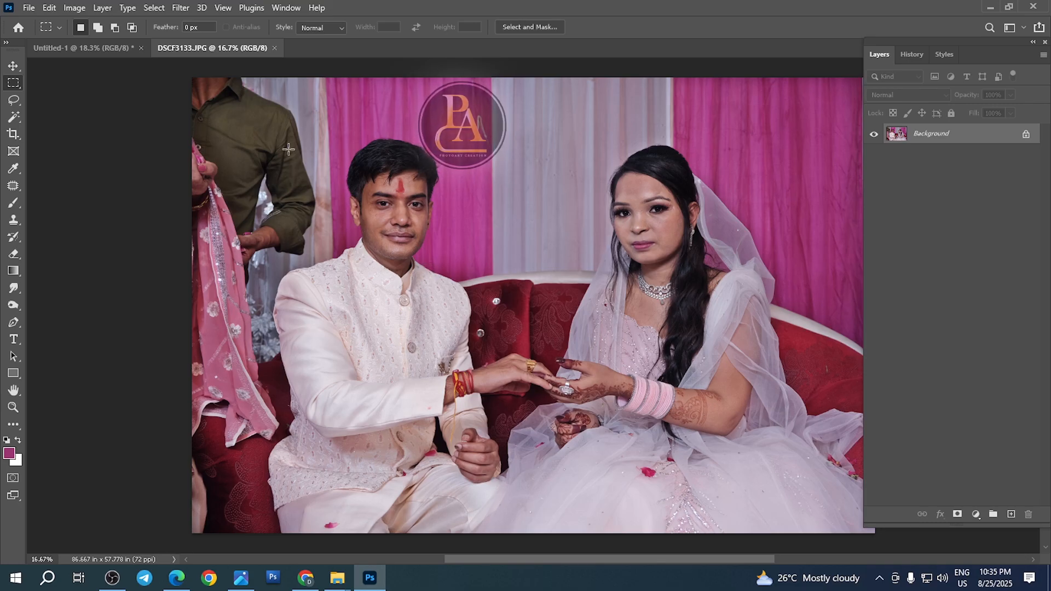
pyautogui.moveTo(258, 121); pyautogui.dragTo(796, 507)
pyautogui.hotkey('ctrl', 'c')
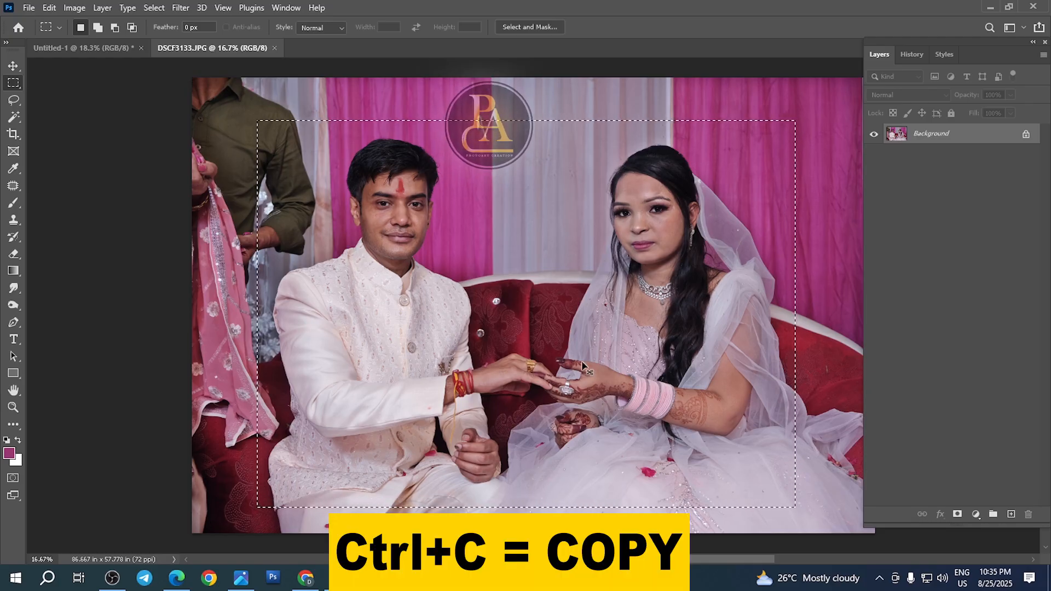
pyautogui.hotkey('ctrl', 'w')
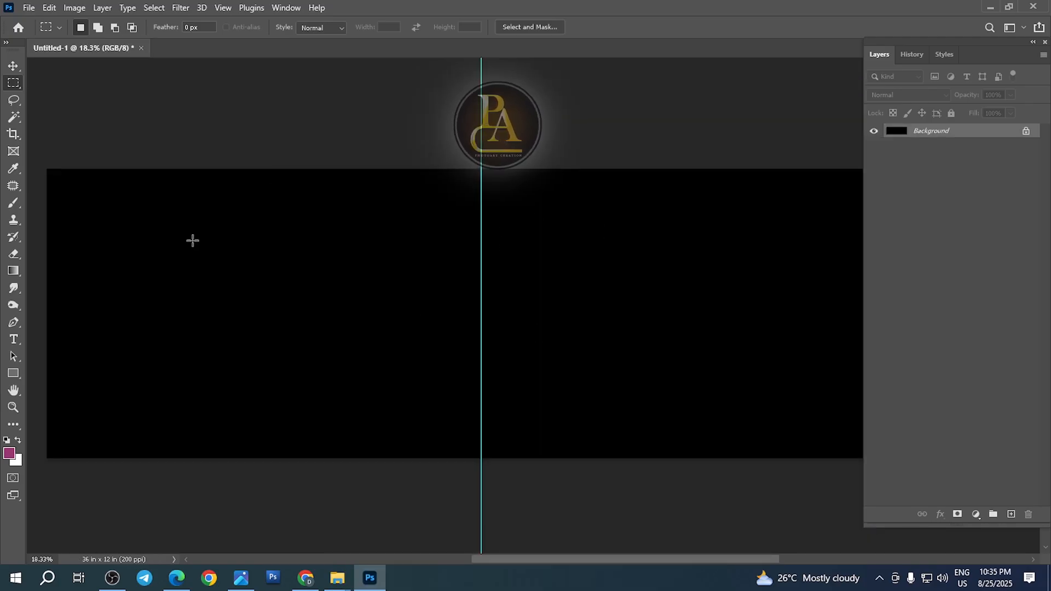
# - Paste the copied couple photo into the spread, scale it to about 39%, and place it in the canvas's upper-left corner
pyautogui.hotkey('ctrl', 'v')
pyautogui.hotkey('ctrl', 't')
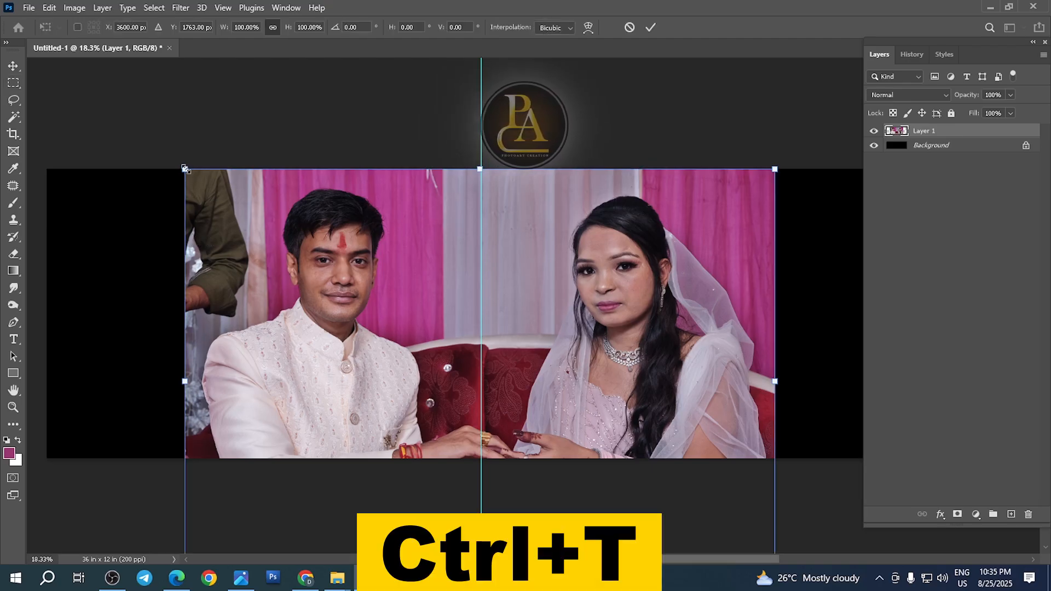
pyautogui.moveTo(185, 168); pyautogui.dragTo(354, 291)
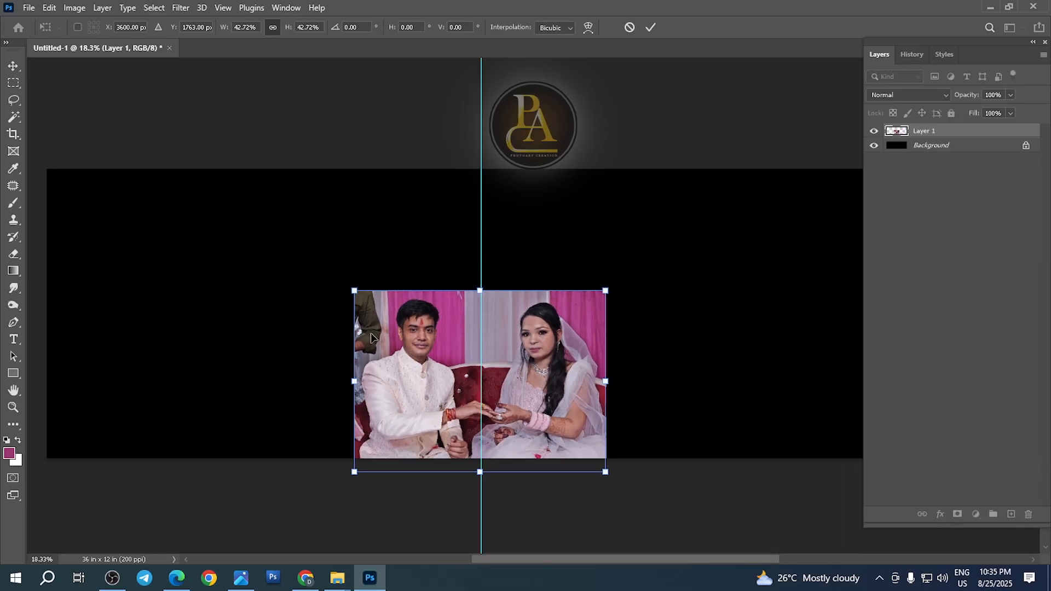
pyautogui.moveTo(371, 336); pyautogui.dragTo(104, 267)
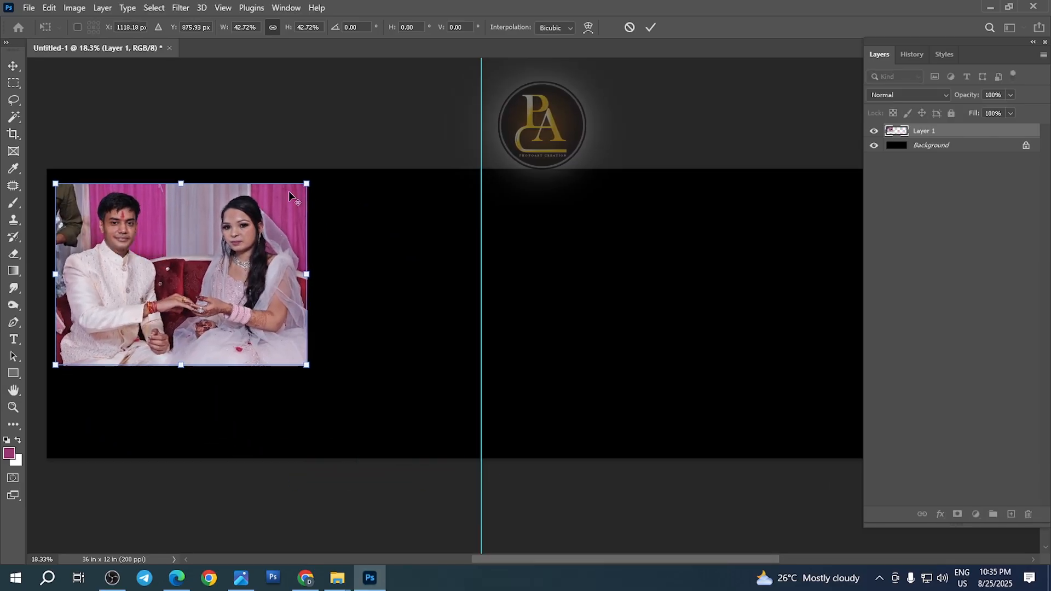
pyautogui.moveTo(307, 189); pyautogui.dragTo(299, 193)
pyautogui.moveTo(194, 228); pyautogui.dragTo(189, 216)
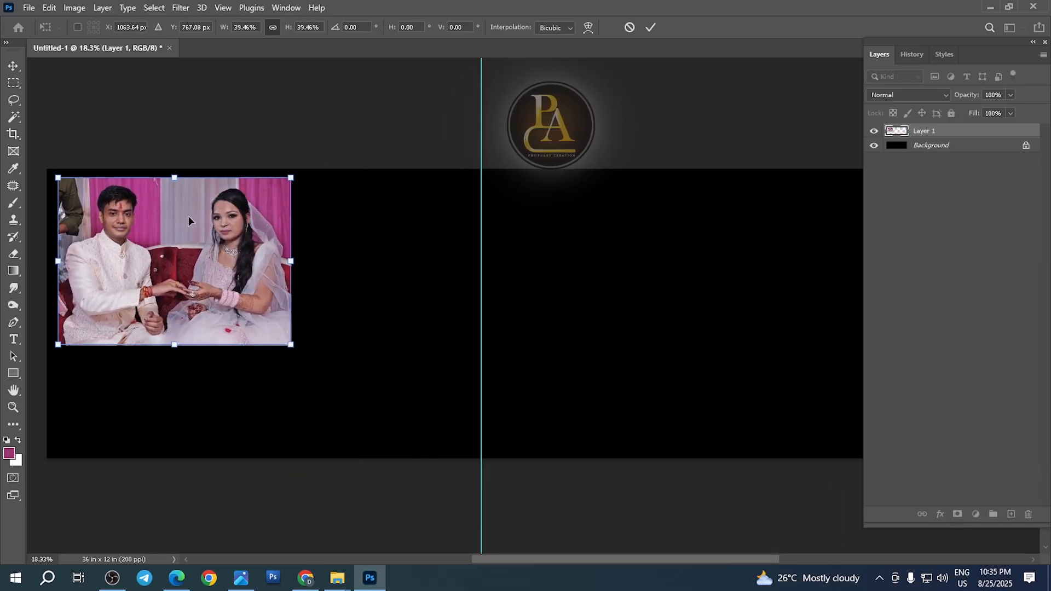
pyautogui.press('Return')
# - Trim narrow vertical strips off the left and right edges of the pasted couple photo
pyautogui.scroll(1, 186, 284)
pyautogui.moveTo(154, 280); pyautogui.dragTo(173, 281)
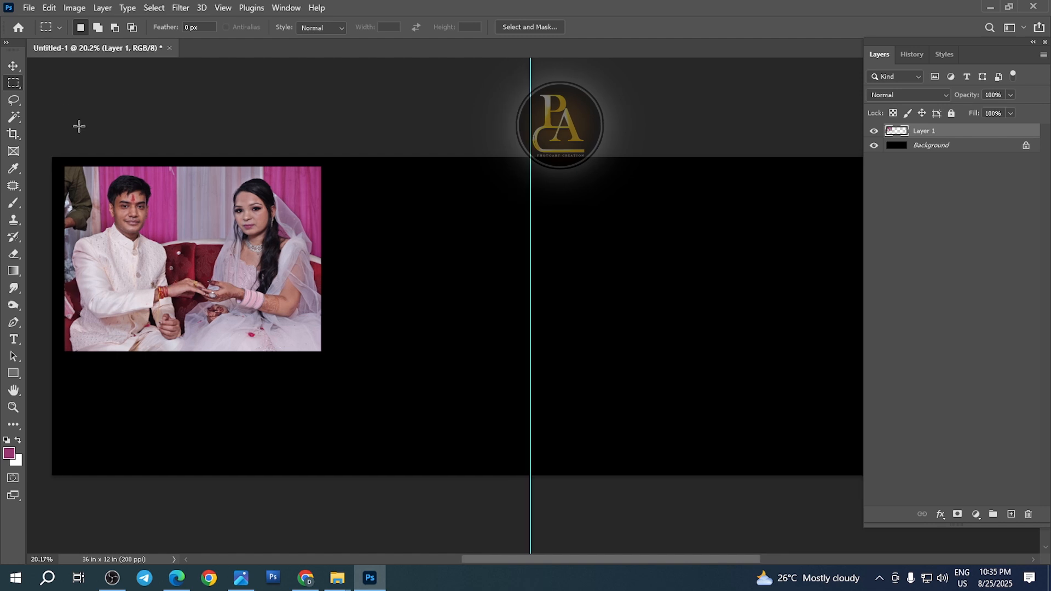
pyautogui.moveTo(50, 106); pyautogui.dragTo(75, 339)
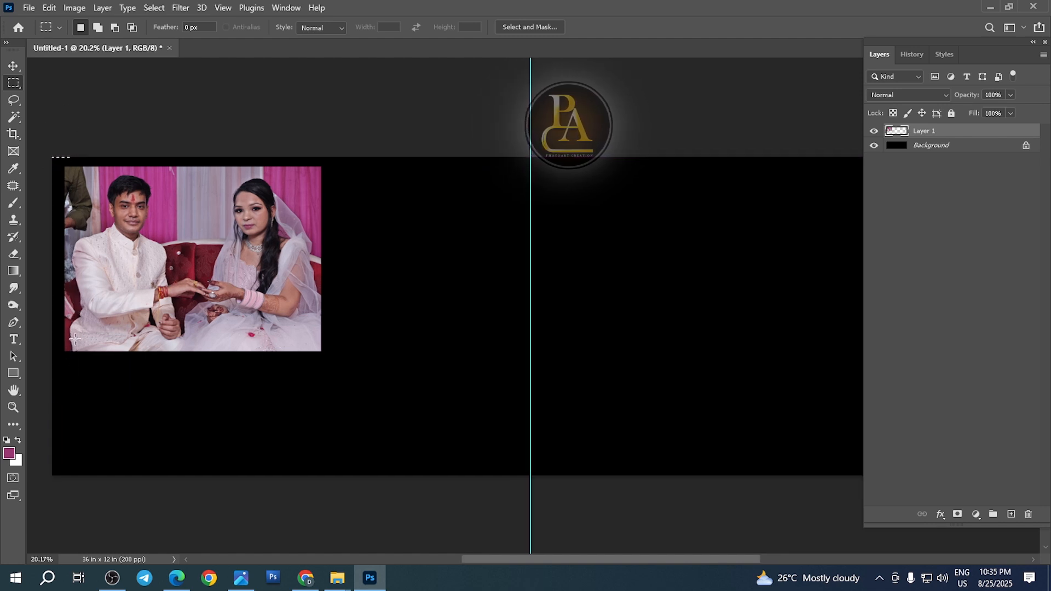
pyautogui.press('Delete')
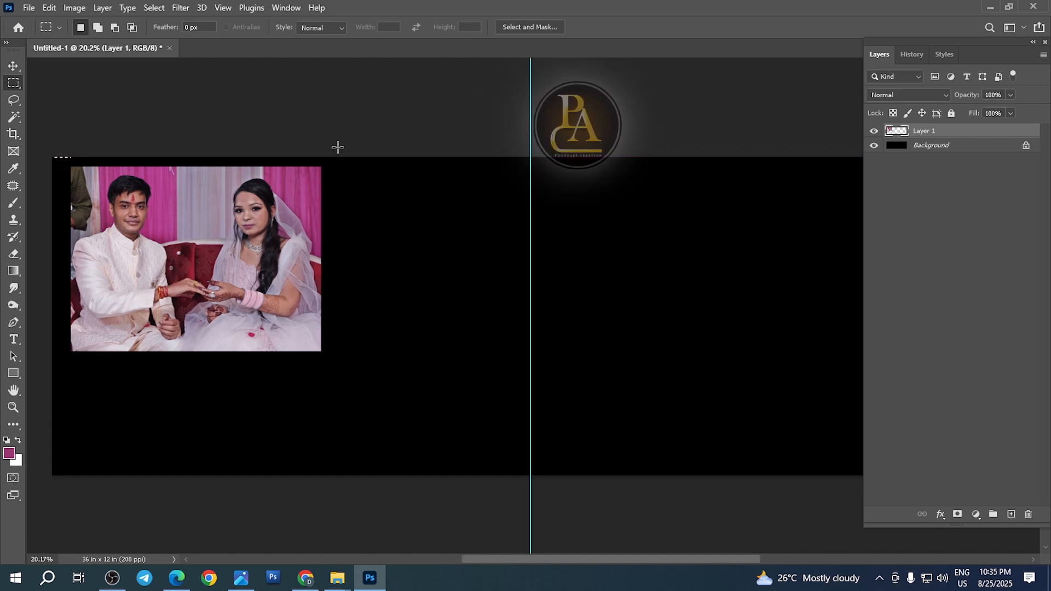
pyautogui.moveTo(319, 149); pyautogui.dragTo(409, 416)
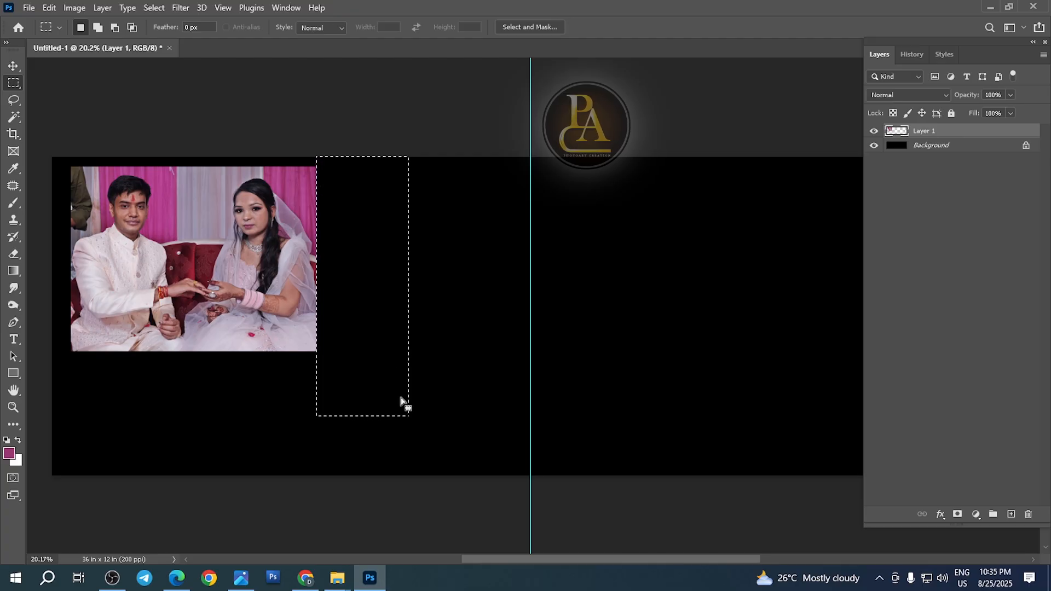
pyautogui.press('Delete')
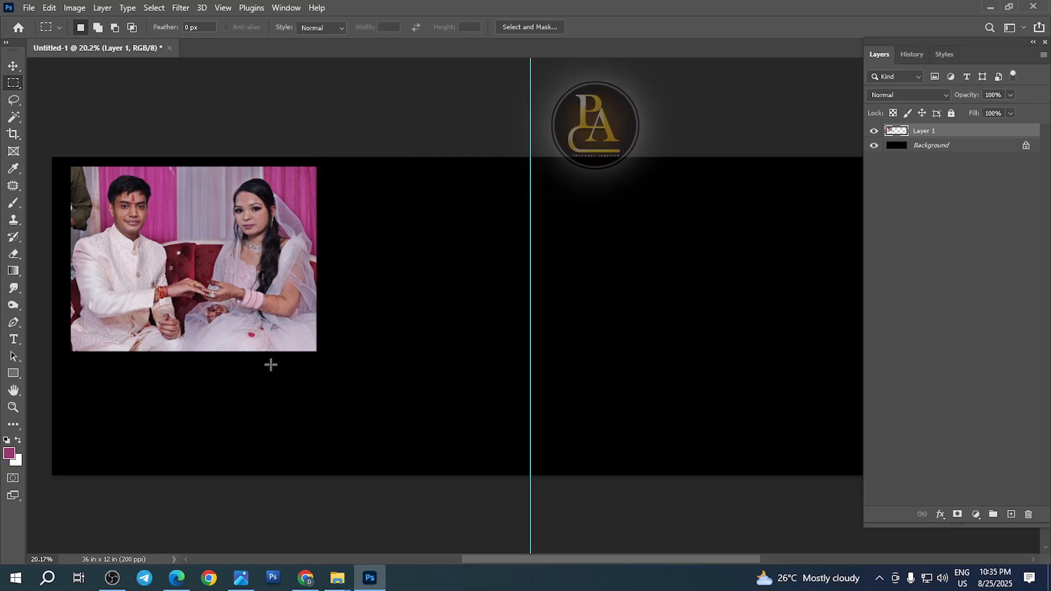
# - Scale the trimmed photo down slightly and position it with a small margin from the spread's upper-left corner
pyautogui.hotkey('ctrl', 't')
pyautogui.moveTo(318, 351)
pyautogui.mouseDown()
pyautogui.moveTo(316, 341)
pyautogui.moveTo(404, 439)
pyautogui.moveTo(310, 336)
pyautogui.moveTo(326, 394)
pyautogui.moveTo(305, 351)
pyautogui.mouseUp()
pyautogui.press('Return')
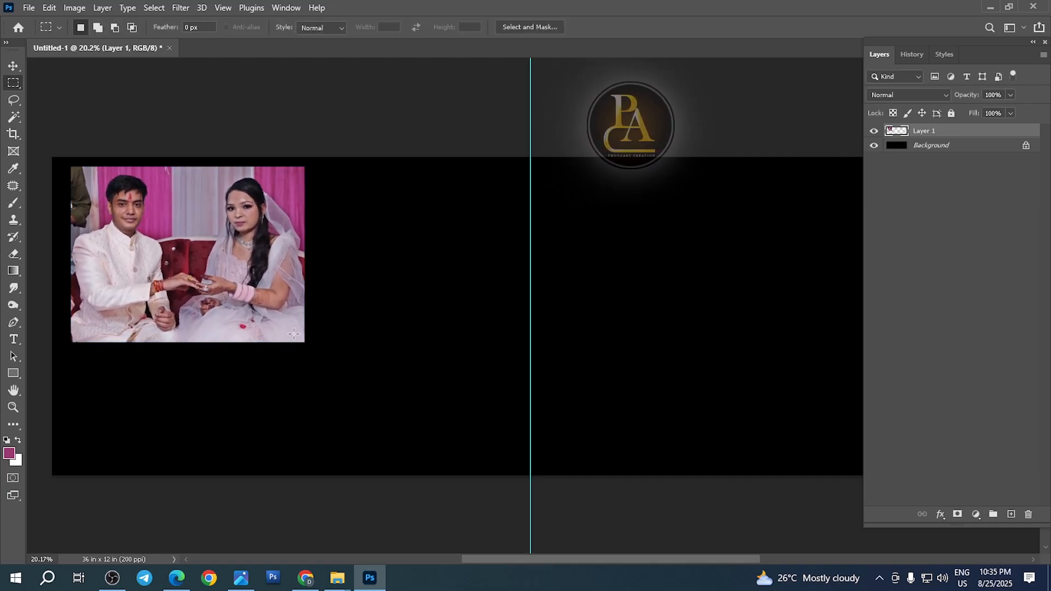
pyautogui.press('v')
pyautogui.moveTo(206, 284); pyautogui.dragTo(198, 284)
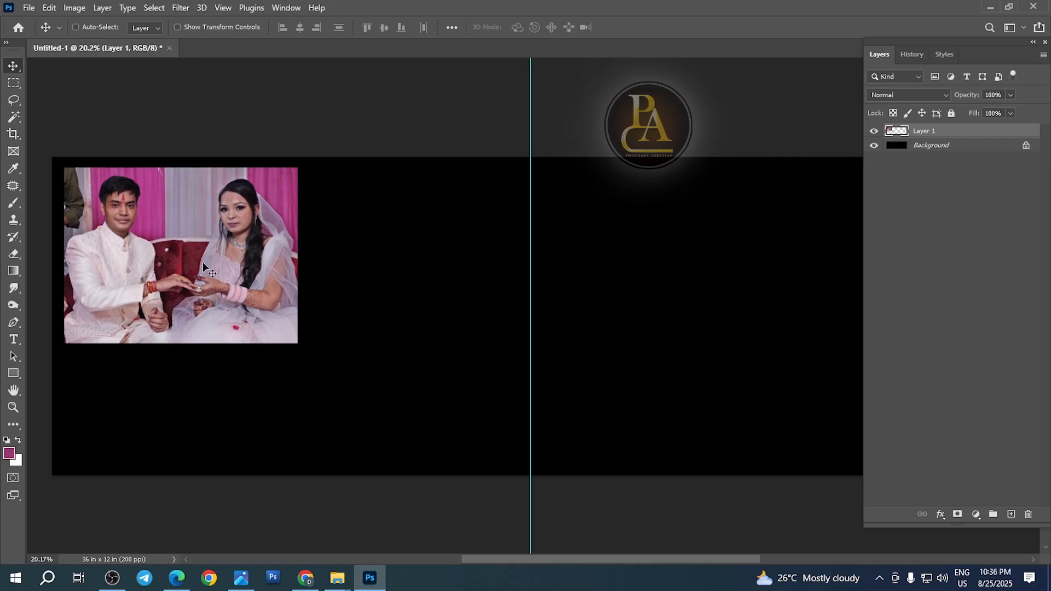
pyautogui.hotkey('ctrl', 't')
pyautogui.moveTo(301, 170); pyautogui.dragTo(304, 175)
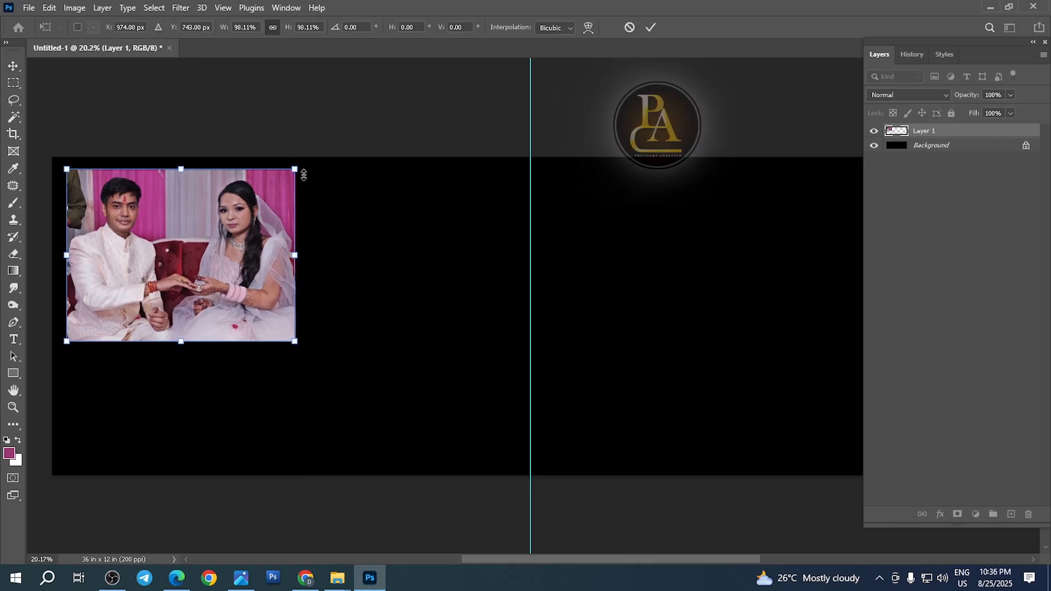
pyautogui.press('Return')
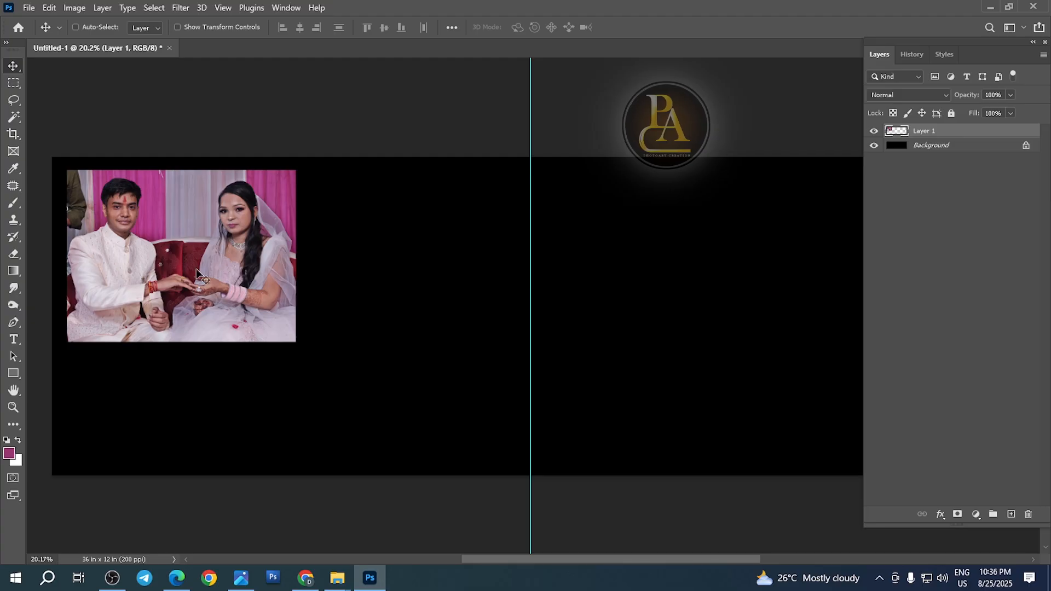
# - Duplicate the photo diagonally below and right of the original, and turn the copy white with a Hue/Saturation lightness of +100
pyautogui.moveTo(129, 226); pyautogui.dragTo(419, 346)
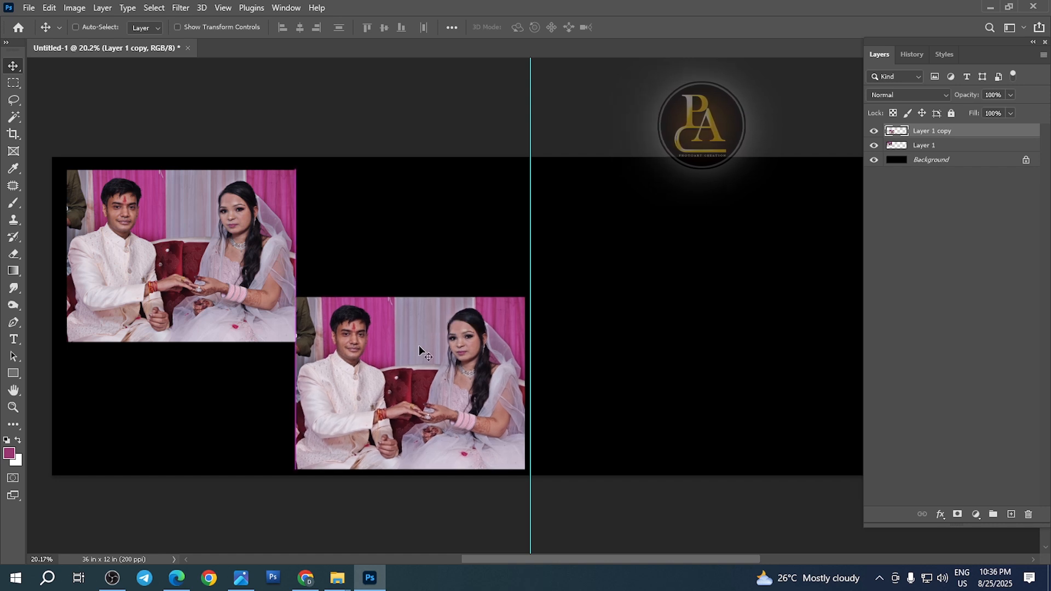
pyautogui.hotkey('ctrl', 'u')
pyautogui.press('Tab')
pyautogui.press('Tab')
pyautogui.write('100')
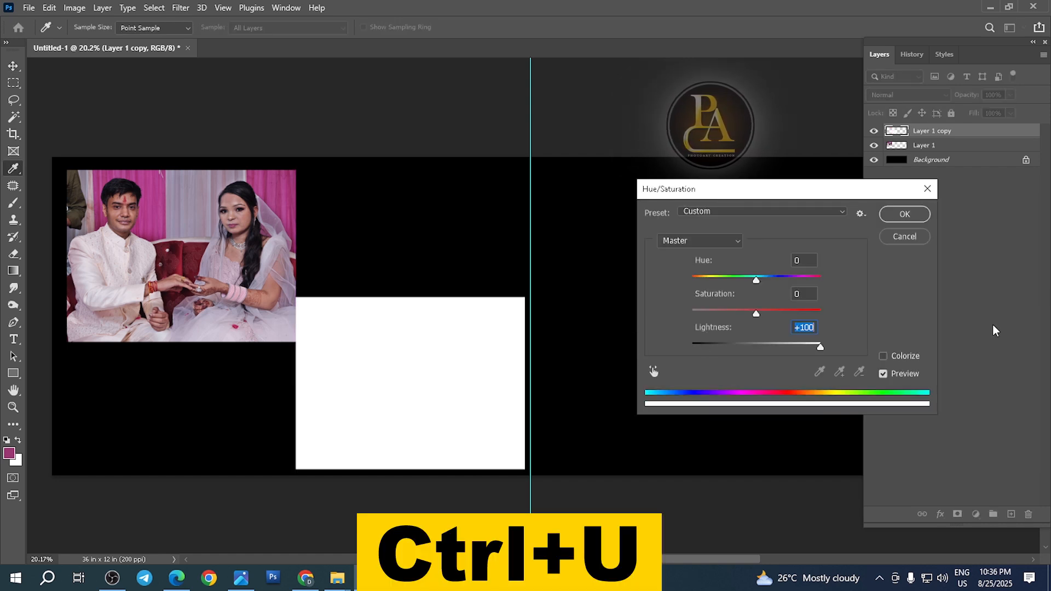
pyautogui.press('Return')
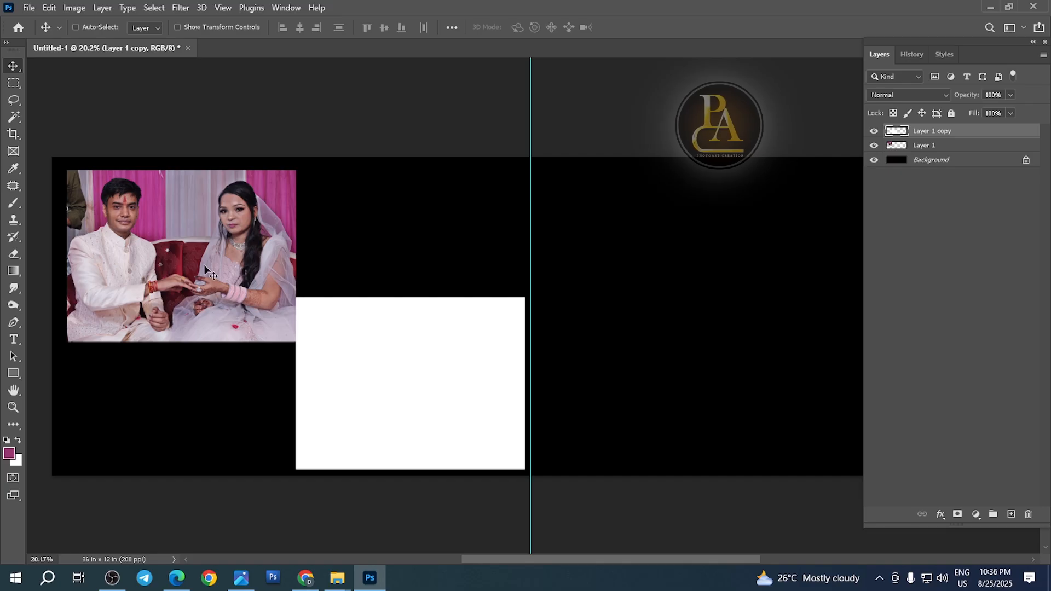
# - Select both the photo and white rectangle layers and scale them down together to fit within the left page
pyautogui.hotkey('ctrl', 'alt', 'a')
pyautogui.hotkey('ctrl', 't')
pyautogui.moveTo(531, 168); pyautogui.dragTo(528, 186)
pyautogui.press('Return')
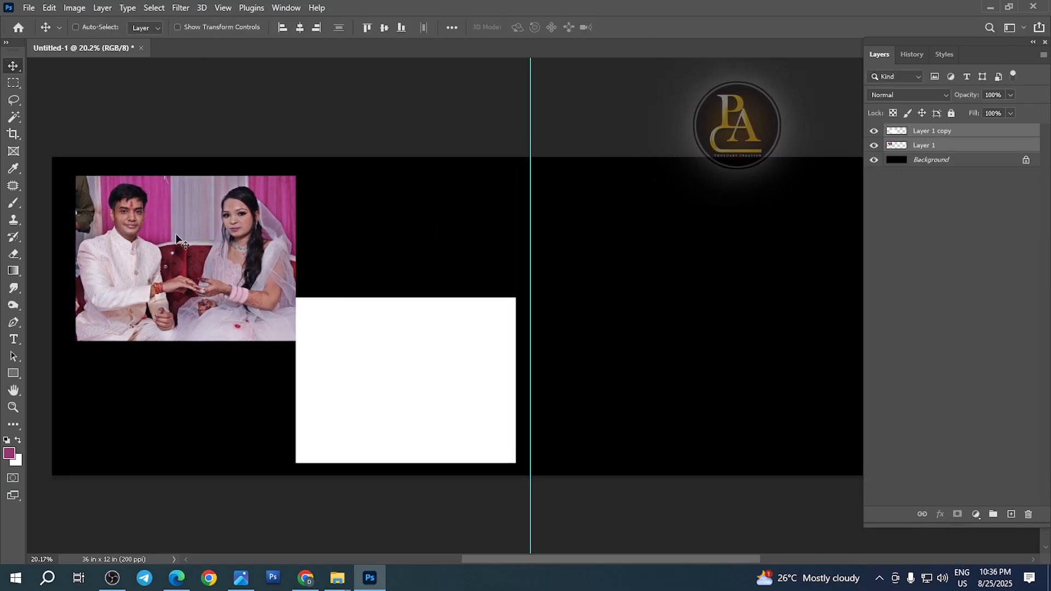
# - Select the photo layer alone and nudge it left and up, leaving a gap from the white rectangle
pyautogui.keyDown('ctrl'); pyautogui.click(187, 243); pyautogui.keyUp('ctrl')
pyautogui.hotkey('shift', 'Left')
pyautogui.hotkey('shift', 'Left')
pyautogui.hotkey('shift', 'Left')
pyautogui.hotkey('shift', 'Left')
pyautogui.hotkey('shift', 'Left')
pyautogui.hotkey('shift', 'Left')
pyautogui.hotkey('shift', 'Left')
pyautogui.hotkey('shift', 'Up')
pyautogui.hotkey('shift', 'Up')
pyautogui.hotkey('shift', 'Up')
pyautogui.hotkey('shift', 'Up')
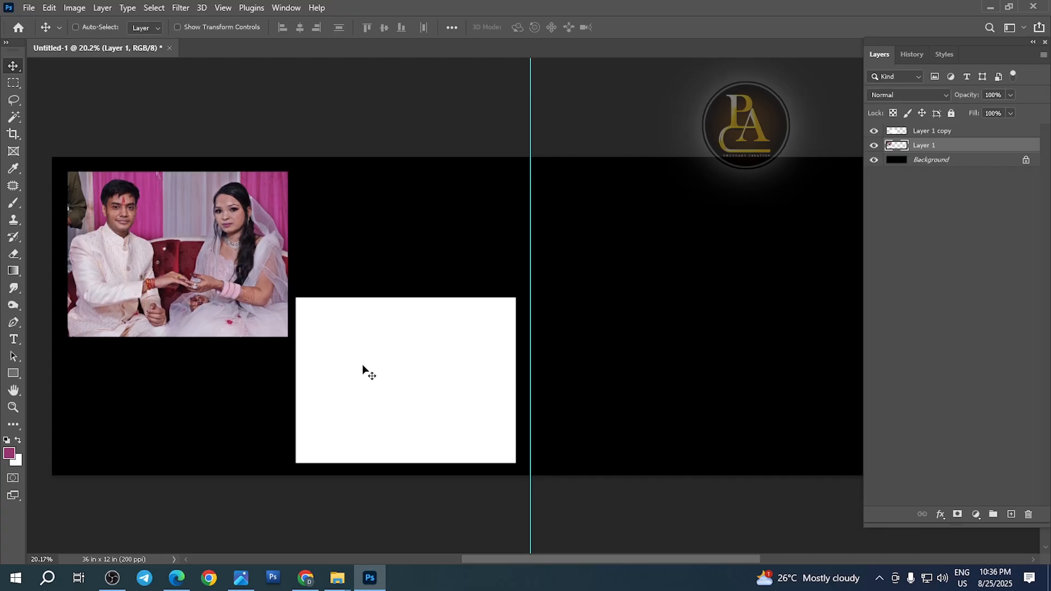
# - Select the white rectangle layer and nudge it slightly right and up to even out its margins
pyautogui.rightClick(364, 348)
pyautogui.click(376, 357)
pyautogui.hotkey('shift', 'Right')
pyautogui.hotkey('shift', 'Right')
pyautogui.hotkey('shift', 'Right')
pyautogui.hotkey('shift', 'Left')
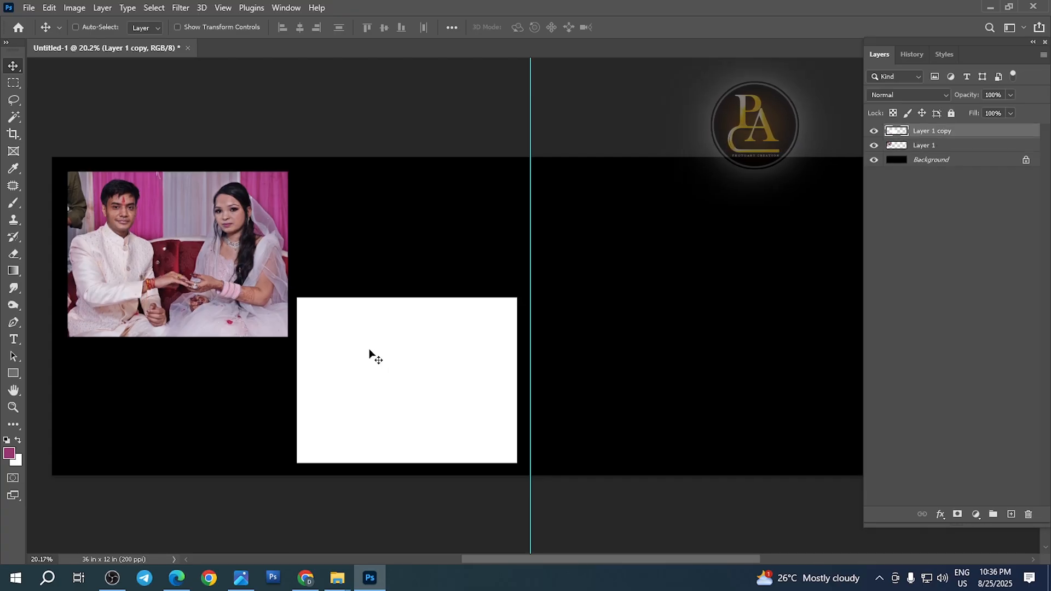
pyautogui.hotkey('shift', 'Up')
pyautogui.hotkey('shift', 'Up')
pyautogui.hotkey('shift', 'Up')
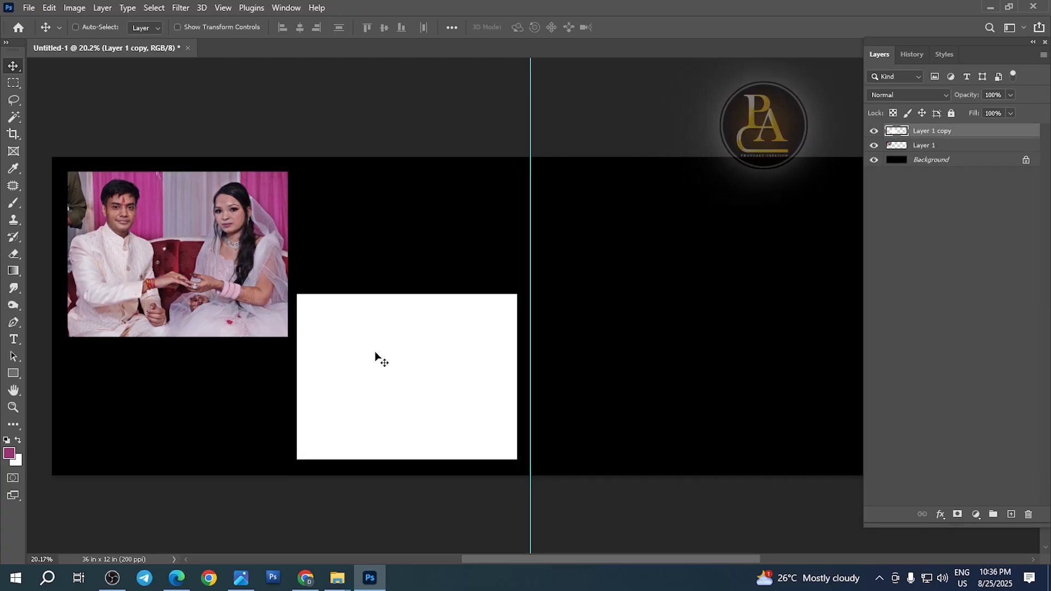
# - Select the white rectangle's area on the Layer 1 copy layer with the Magic Wand tool
pyautogui.rightClick(376, 358)
pyautogui.click(384, 362)
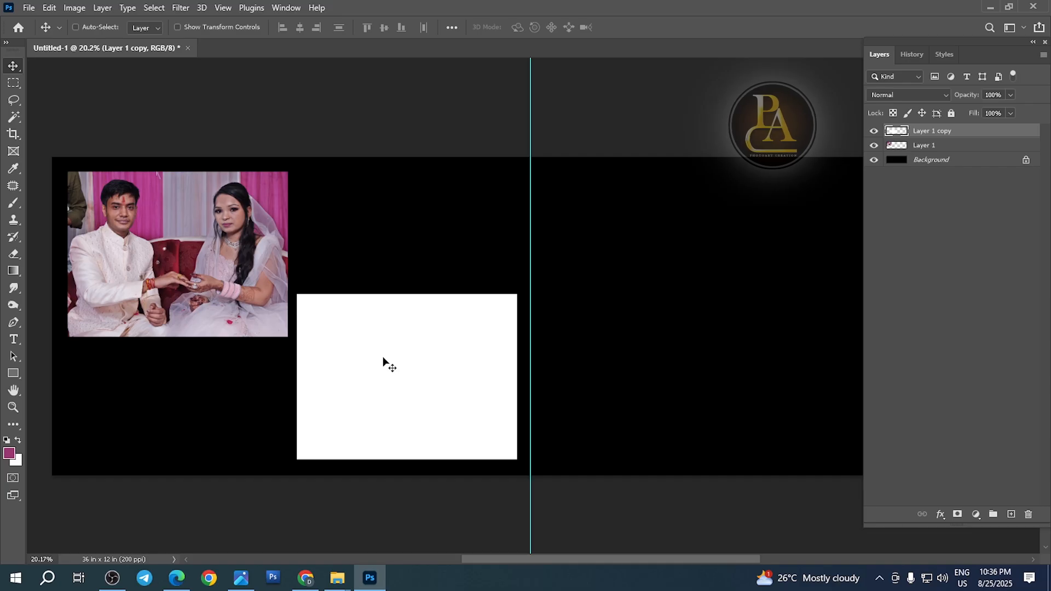
pyautogui.press('w')
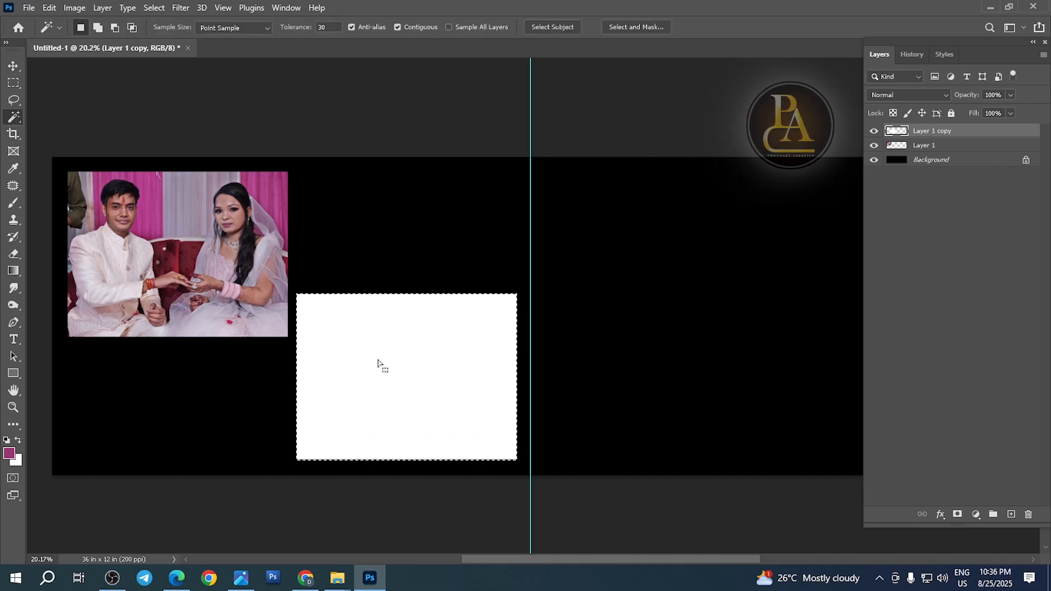
pyautogui.rightClick(12, 121)
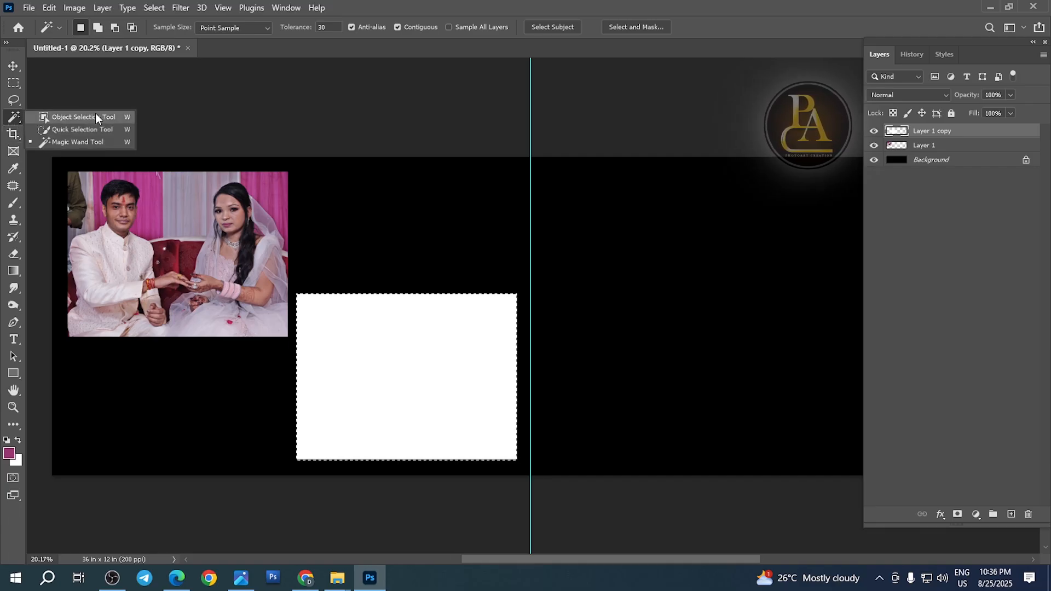
pyautogui.click(95, 143)
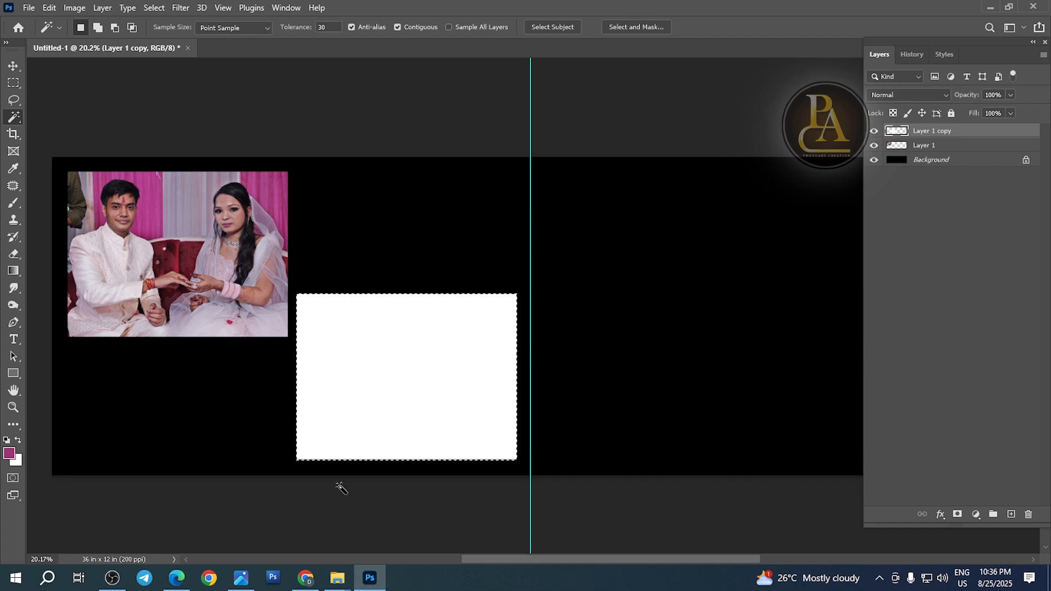
# - Open DSCF3137 from the RRR folder in Photoshop, copy the entire image, and close the photo
pyautogui.click(334, 575)
pyautogui.click(274, 534)
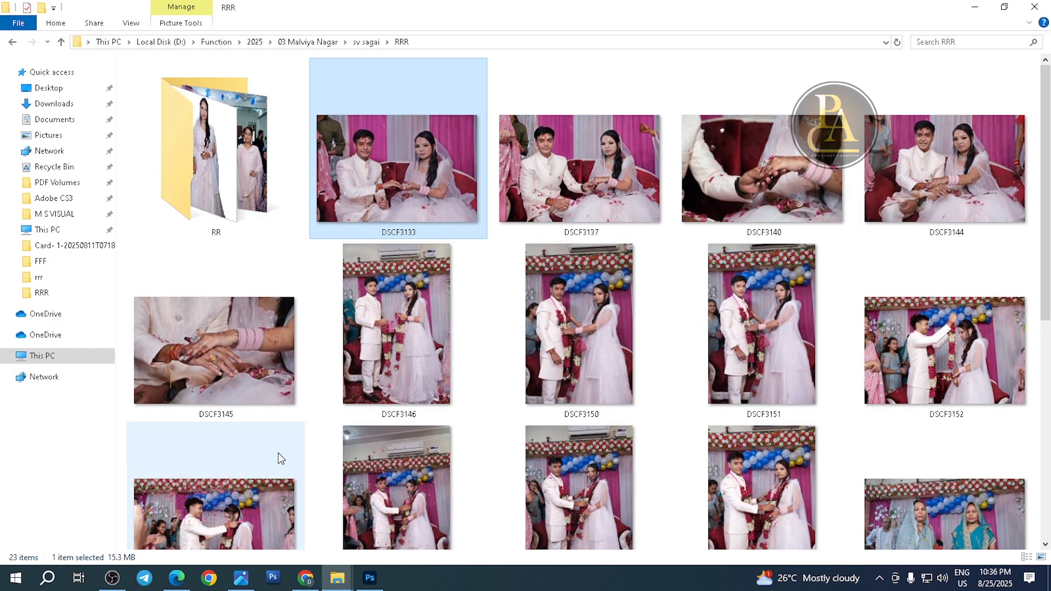
pyautogui.moveTo(401, 197); pyautogui.dragTo(398, 15)
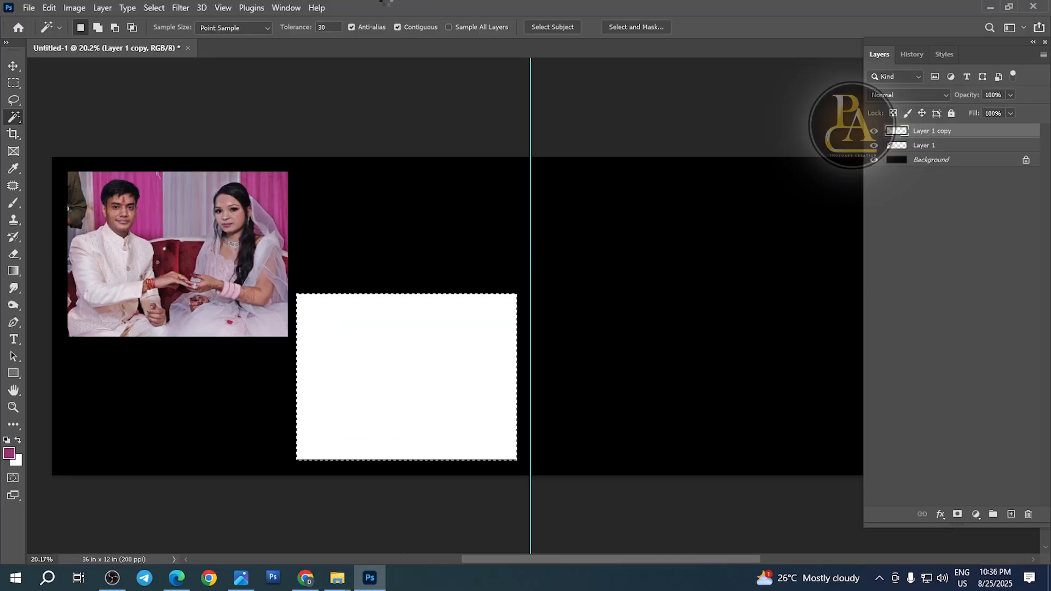
pyautogui.hotkey('ctrl', 'a')
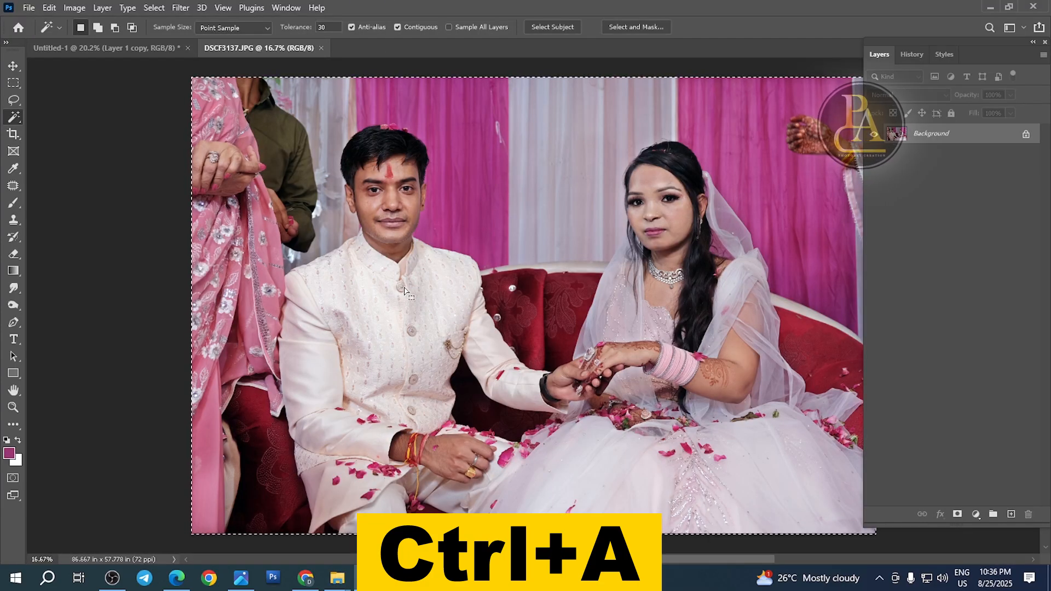
pyautogui.hotkey('ctrl', 'c')
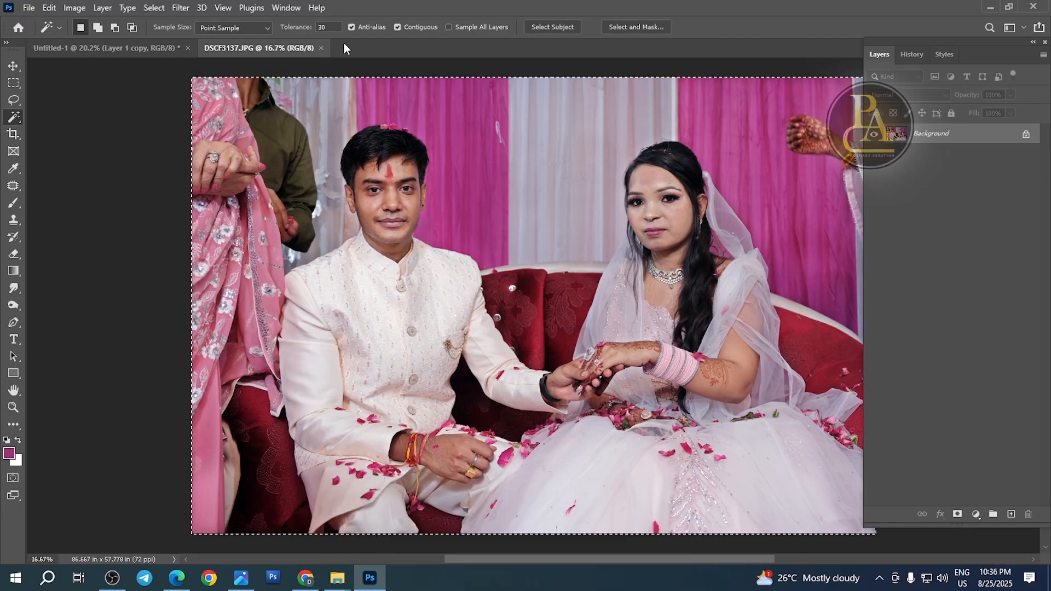
pyautogui.click(321, 48)
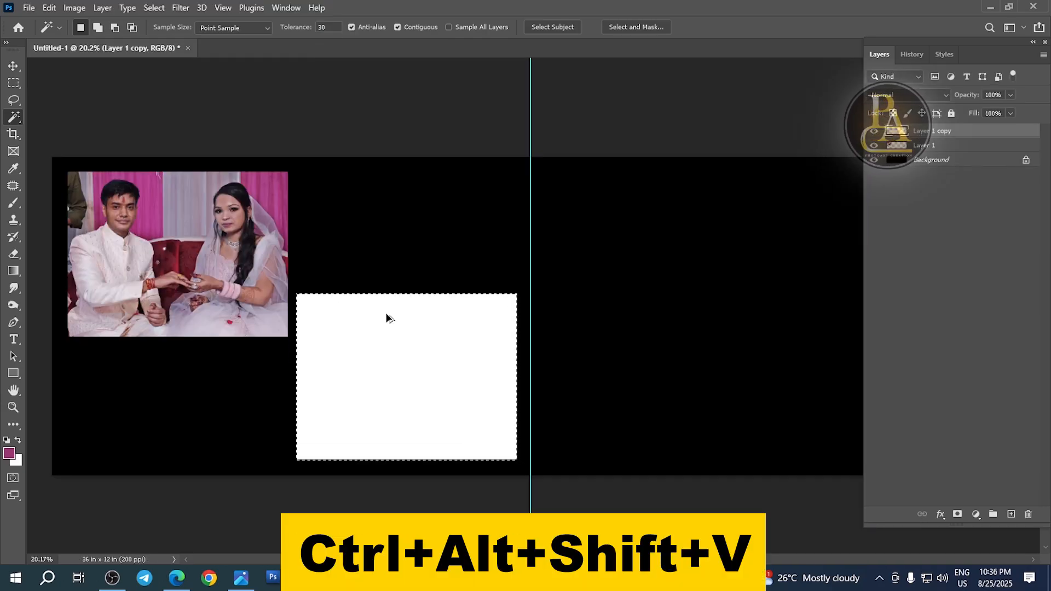
# - Paste the copied photo into the white rectangle's selection and scale it to about 44%, shifting the couple into the frame
pyautogui.hotkey('ctrl', 'alt', 'shift', 'v')
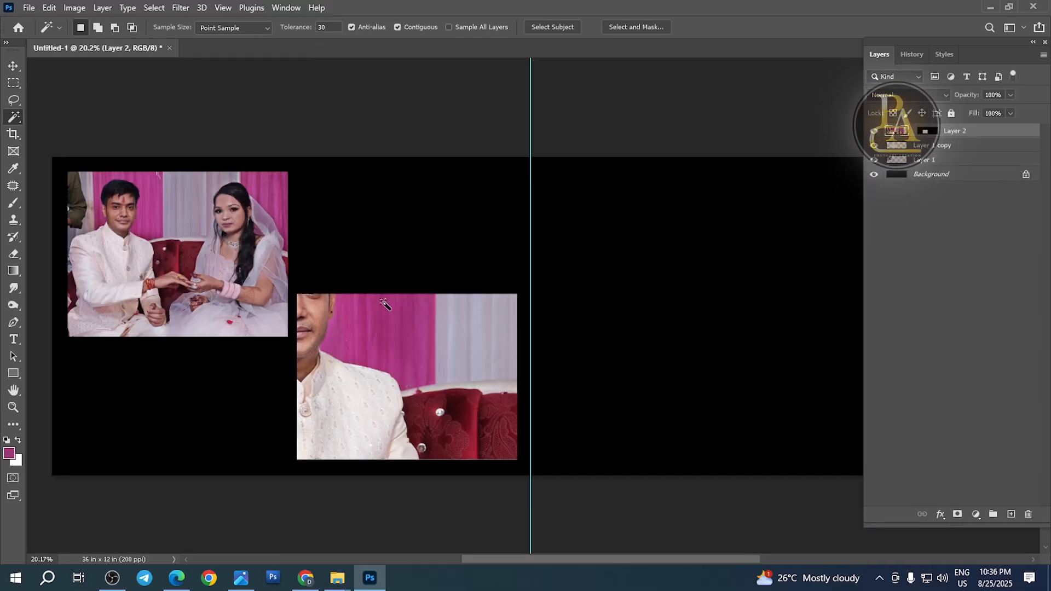
pyautogui.press('v')
pyautogui.hotkey('ctrl', 't')
pyautogui.moveTo(465, 164); pyautogui.dragTo(465, 309)
pyautogui.moveTo(471, 387); pyautogui.dragTo(437, 352)
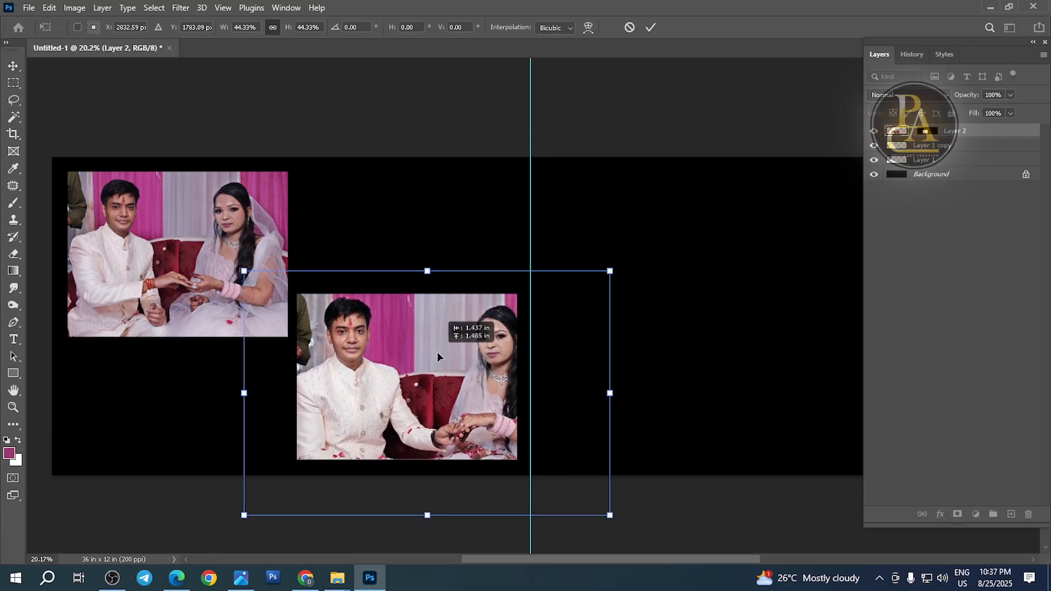
# - Scale the masked photo to about 36% so both people fit the frame, and merge it down into the white rectangle layer
pyautogui.moveTo(621, 526); pyautogui.dragTo(559, 481)
pyautogui.click(504, 395)
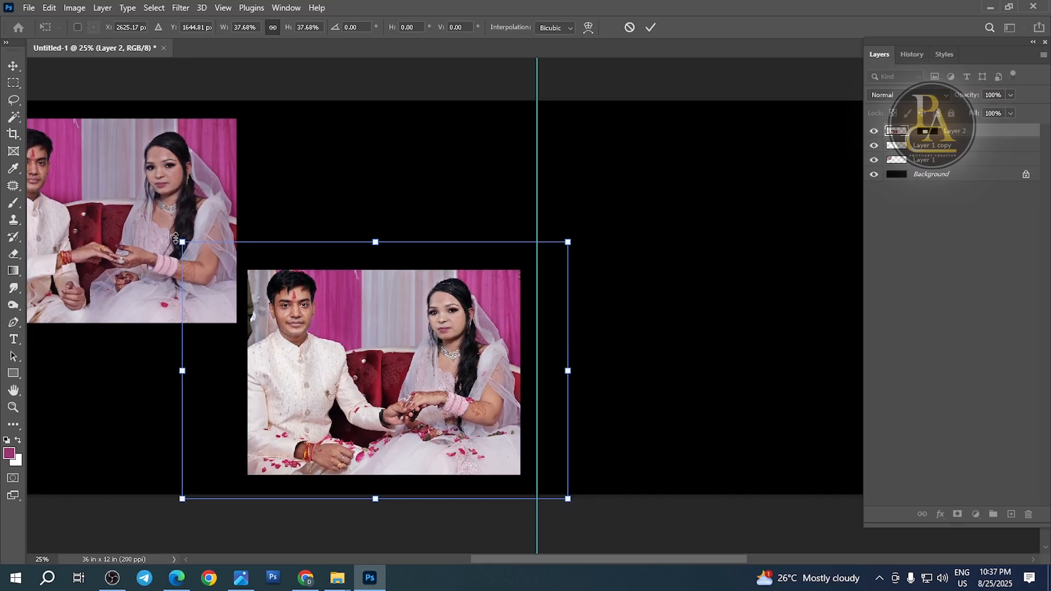
pyautogui.moveTo(176, 238); pyautogui.dragTo(191, 250)
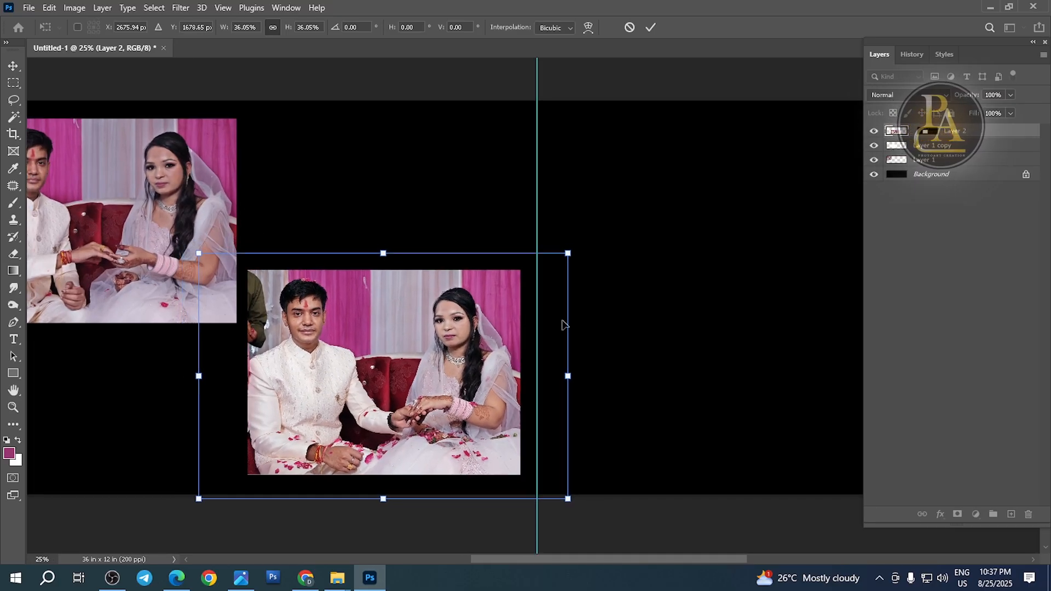
pyautogui.press('Return')
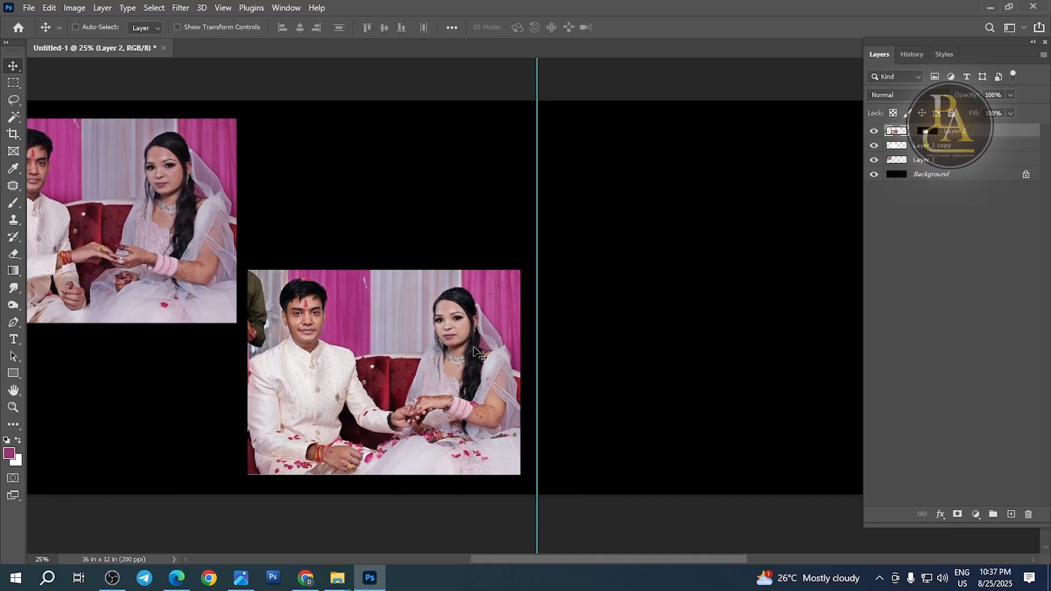
pyautogui.moveTo(474, 352); pyautogui.dragTo(461, 353)
pyautogui.hotkey('ctrl', 'e')
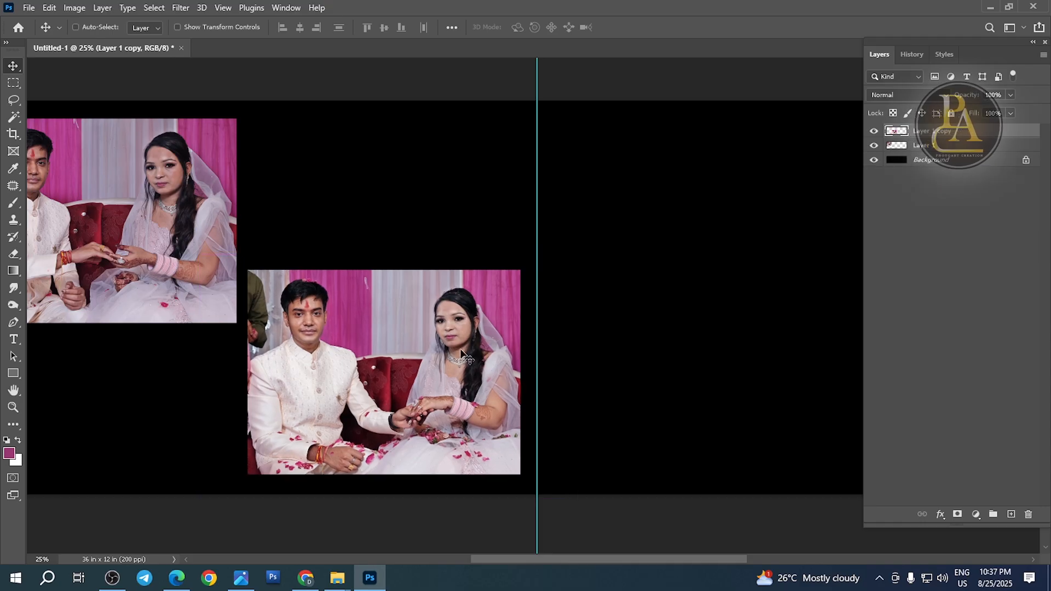
# - Open DSCF3140 from the RRR folder in Photoshop
pyautogui.moveTo(378, 350)
pyautogui.mouseDown()
pyautogui.moveTo(507, 428)
pyautogui.moveTo(378, 350)
pyautogui.mouseUp()
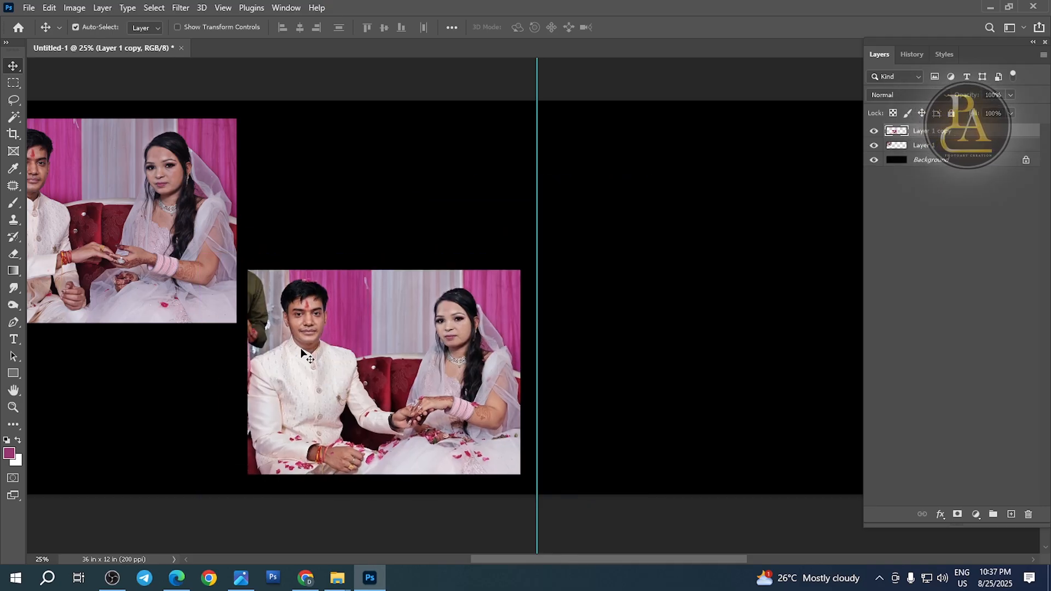
pyautogui.scroll(-1, 301, 349)
pyautogui.press('Tab')
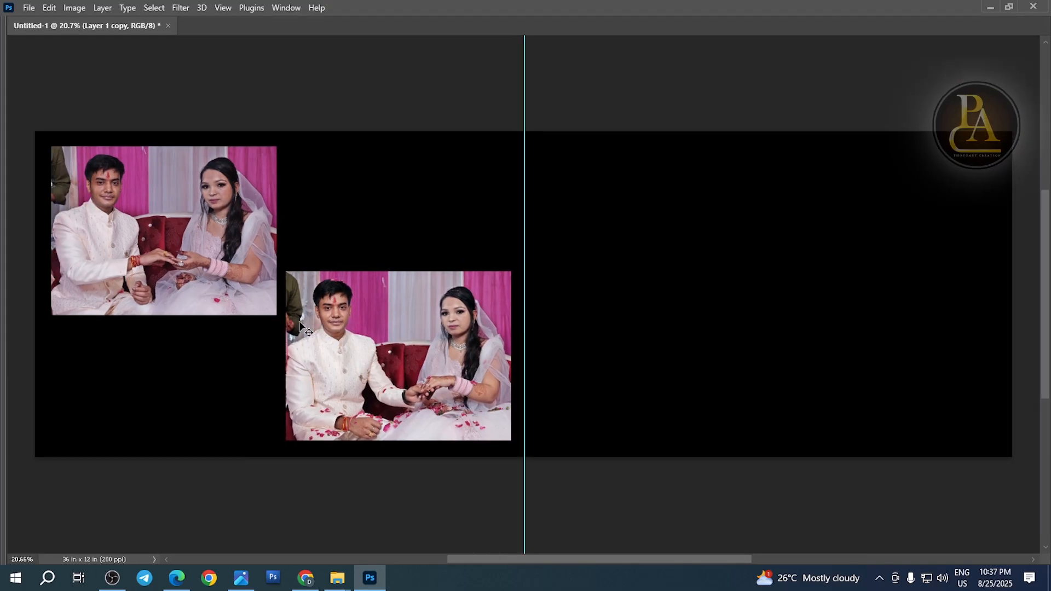
pyautogui.click(337, 577)
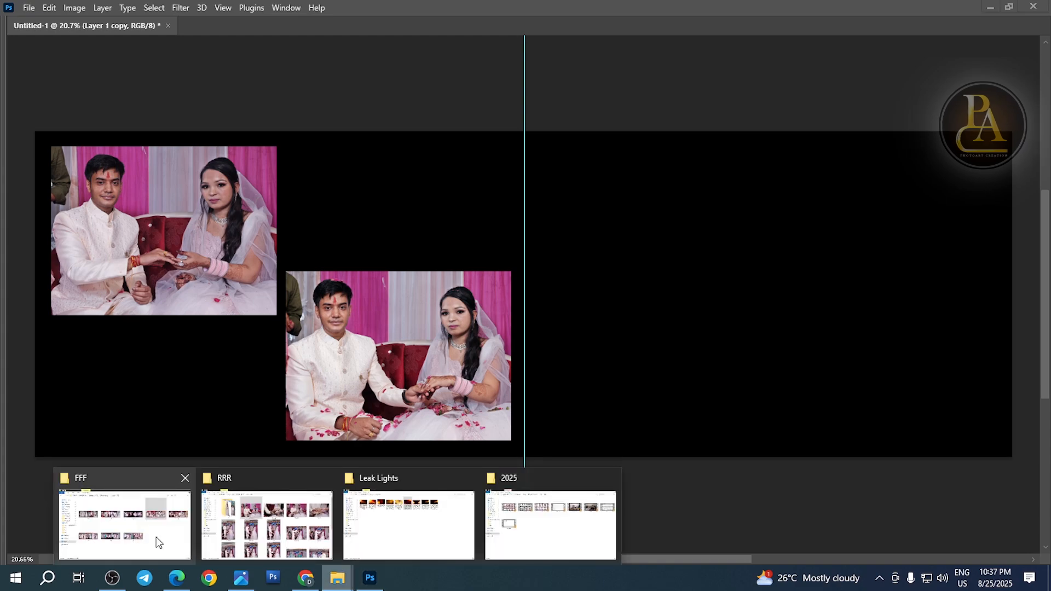
pyautogui.click(244, 542)
pyautogui.moveTo(394, 165); pyautogui.dragTo(221, 165)
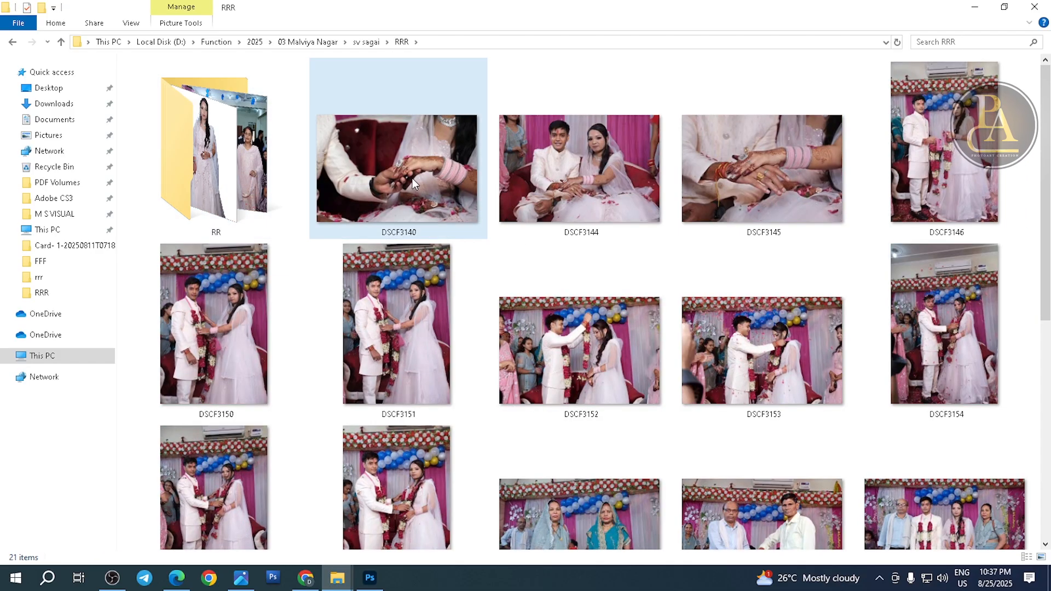
pyautogui.moveTo(412, 179); pyautogui.dragTo(405, 5)
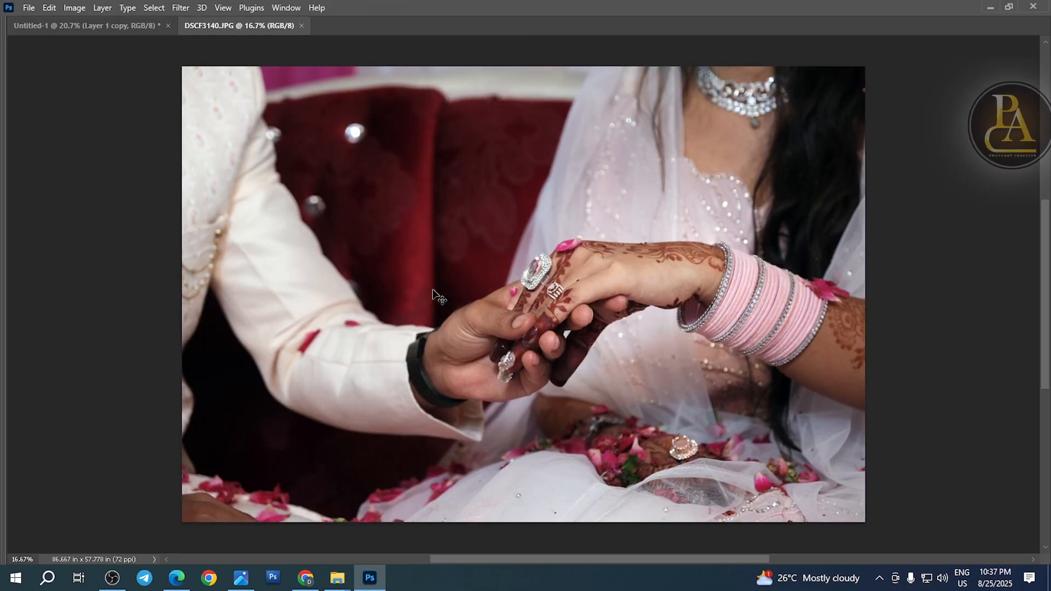
# - Copy a rectangular area of about 67 x 43 in around the joined hands, feathered by 250 pixels, and close the photo
pyautogui.moveTo(277, 146); pyautogui.dragTo(810, 481)
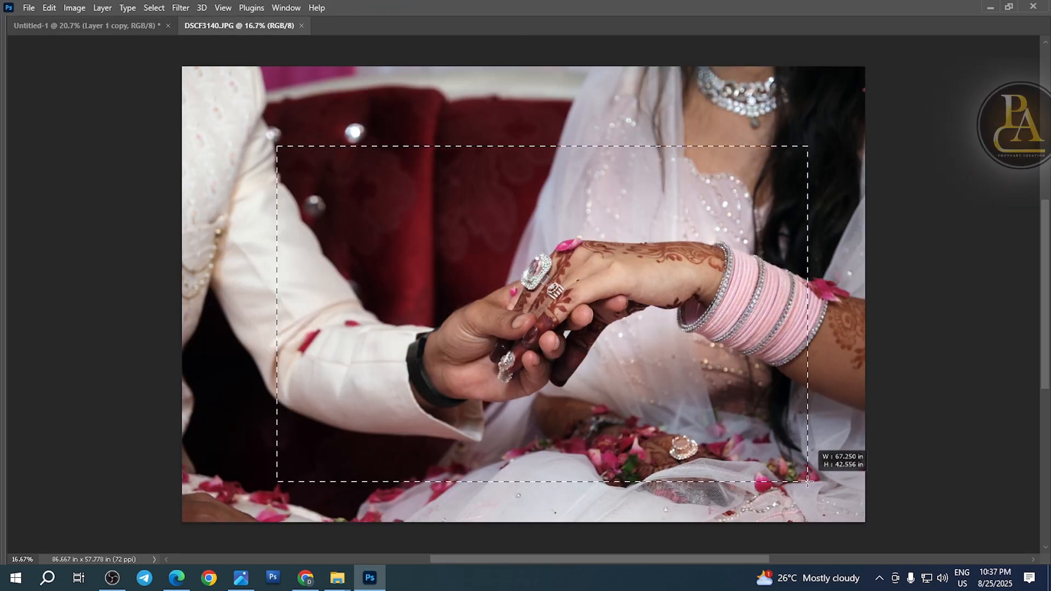
pyautogui.rightClick(596, 251)
pyautogui.click(618, 280)
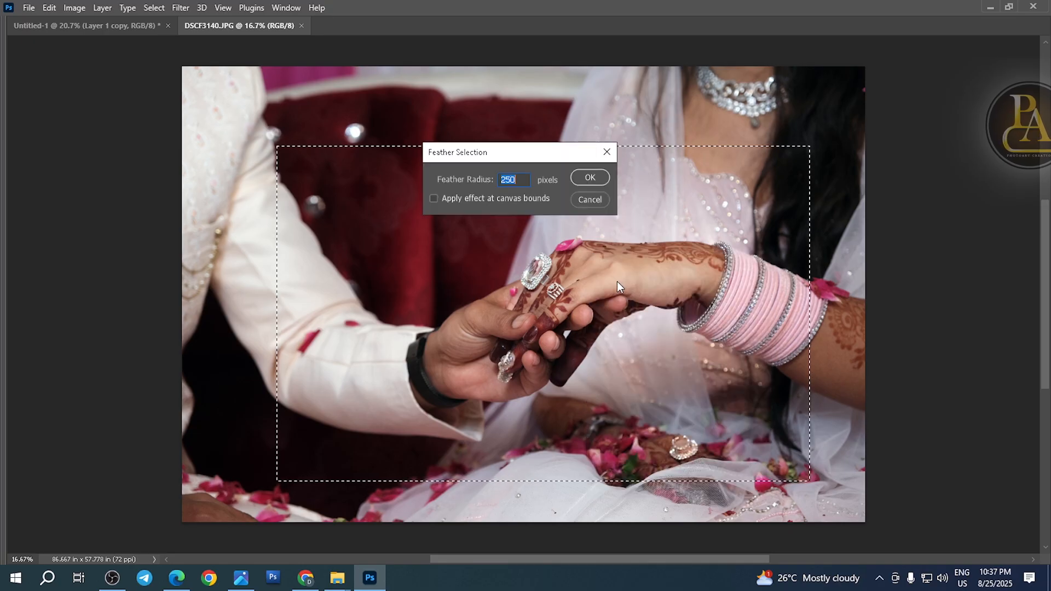
pyautogui.click(595, 182)
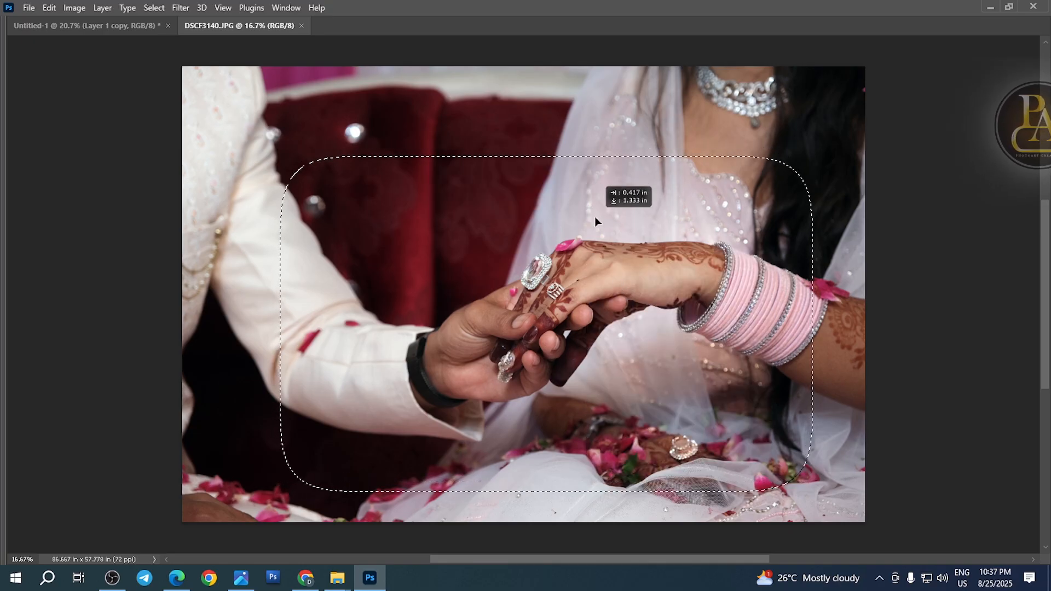
pyautogui.hotkey('ctrl', 'c')
pyautogui.hotkey('ctrl', 'w')
pyautogui.click(521, 219)
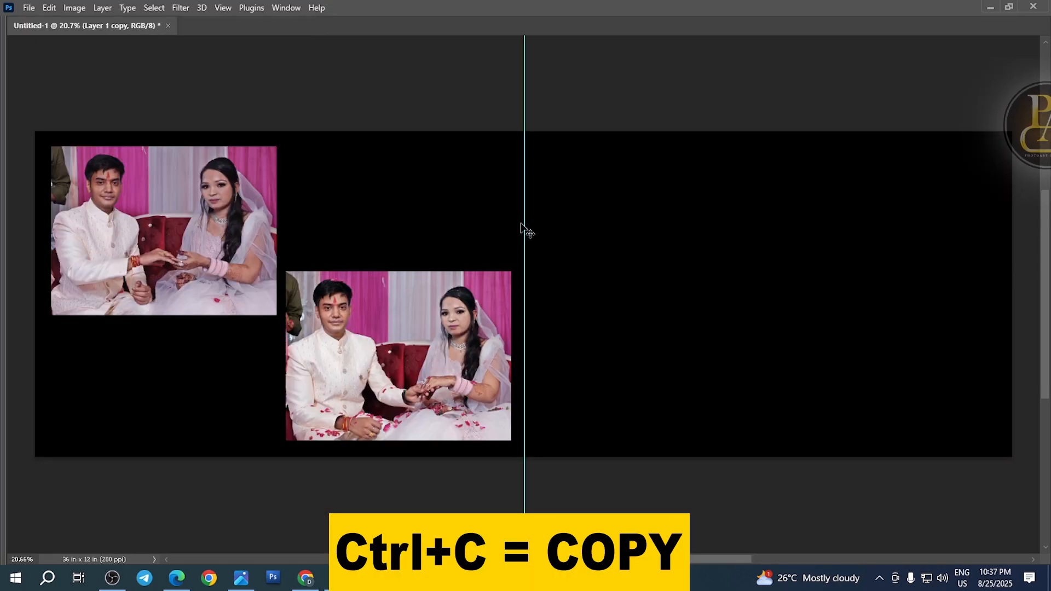
# - Paste the hands photo into the spread, shrink it to cover the gap above the second couple photo, and send it behind both framed photos
pyautogui.hotkey('ctrl', 'v')
pyautogui.moveTo(523, 132); pyautogui.dragTo(521, 286)
pyautogui.moveTo(586, 365); pyautogui.dragTo(463, 176)
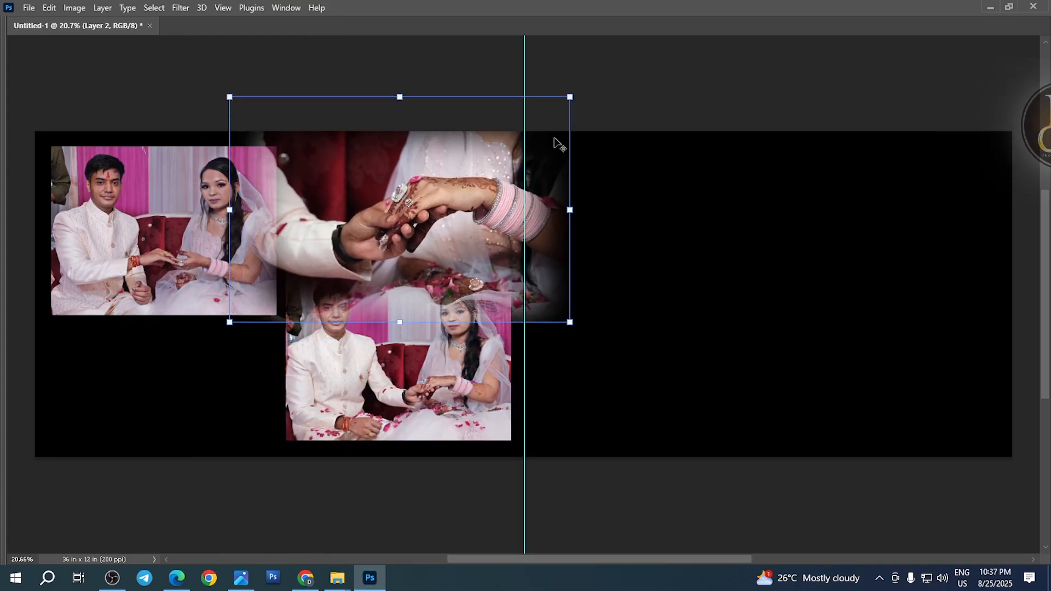
pyautogui.moveTo(570, 97); pyautogui.dragTo(544, 111)
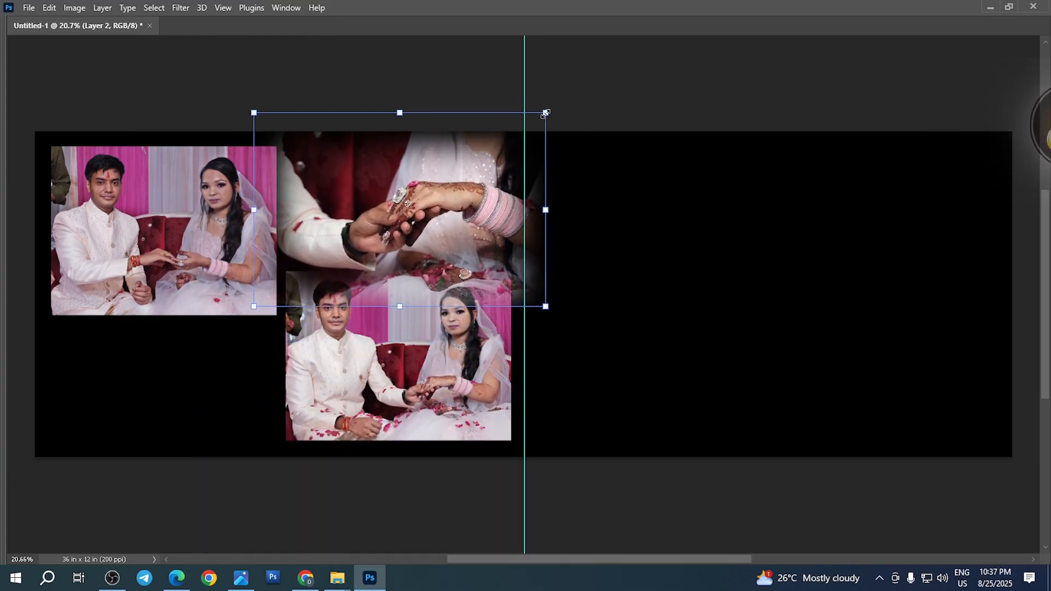
pyautogui.press('Return')
pyautogui.hotkey('ctrl', '[')
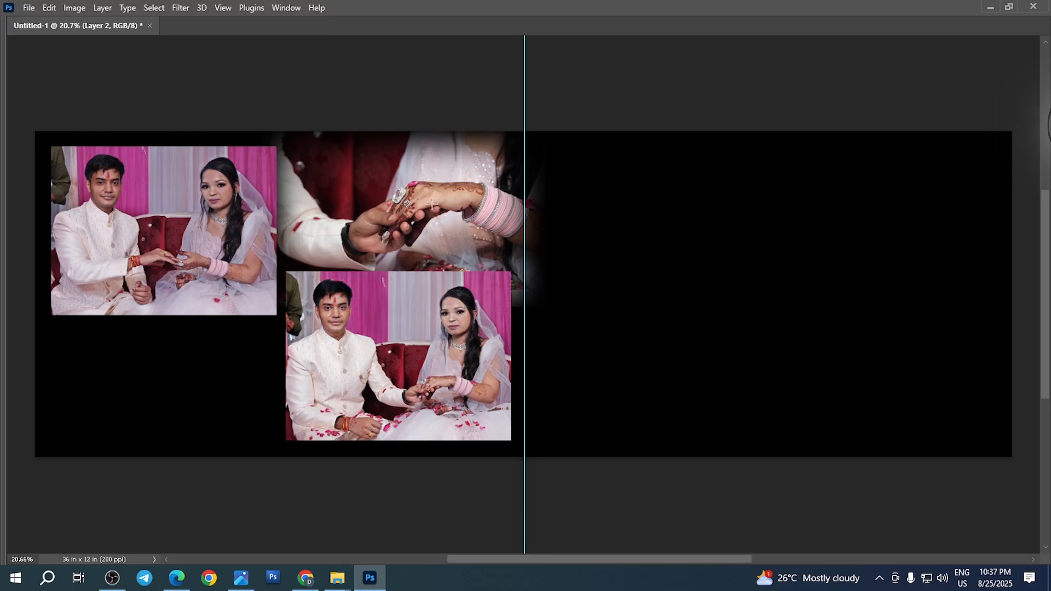
# - Shift the hands photo slightly up and enlarge it to about 11.5 x 7.7 in
pyautogui.hotkey('ctrl', 't')
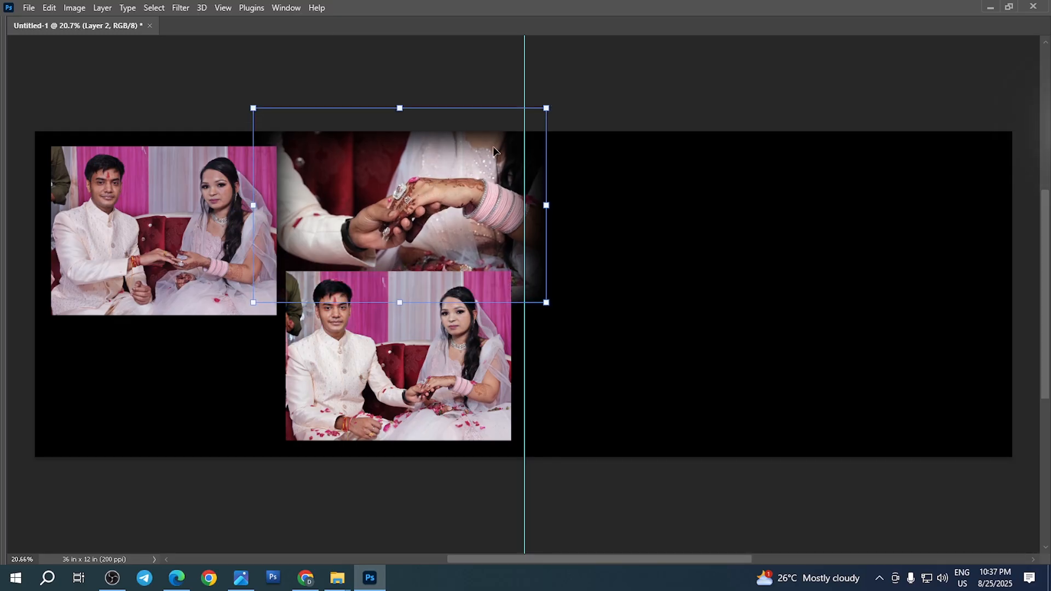
pyautogui.moveTo(495, 152); pyautogui.dragTo(492, 140)
pyautogui.moveTo(546, 291); pyautogui.dragTo(551, 298)
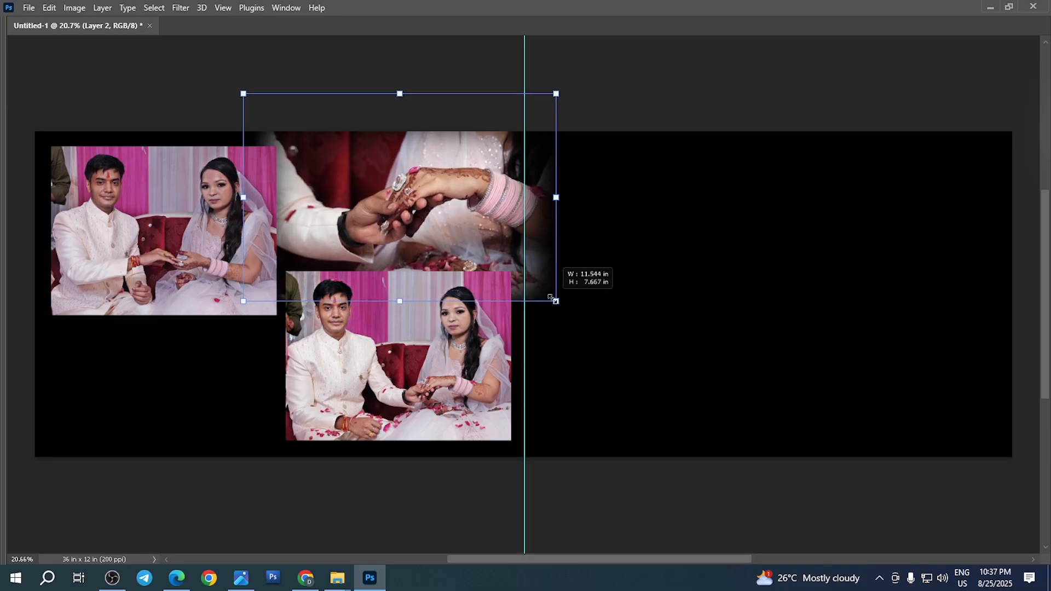
pyautogui.press('Return')
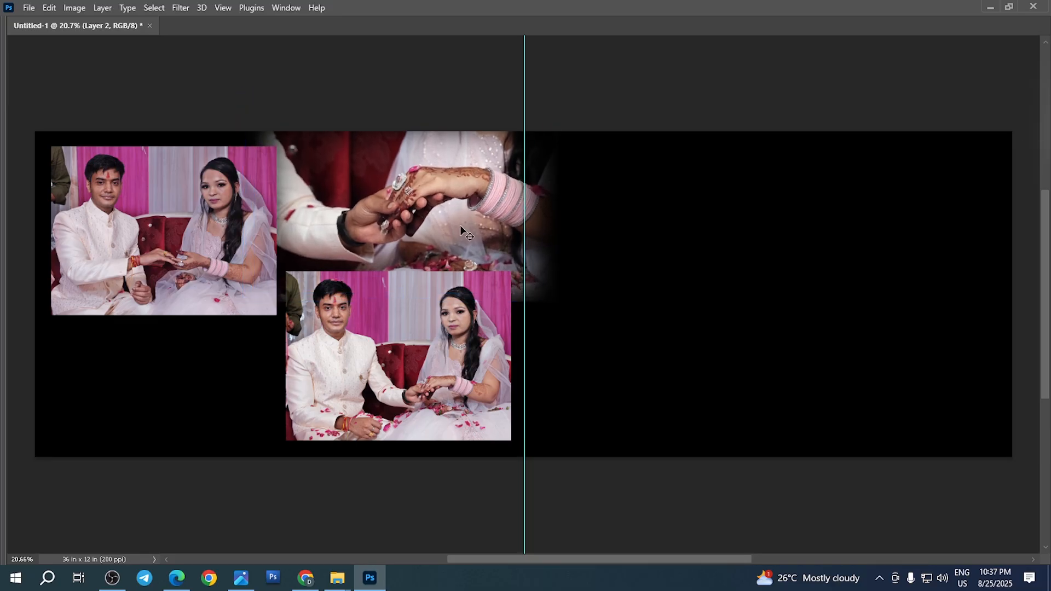
# - Try the Overlay blend mode on the hands photo layer, and undo it
pyautogui.press('Tab')
pyautogui.click(895, 95)
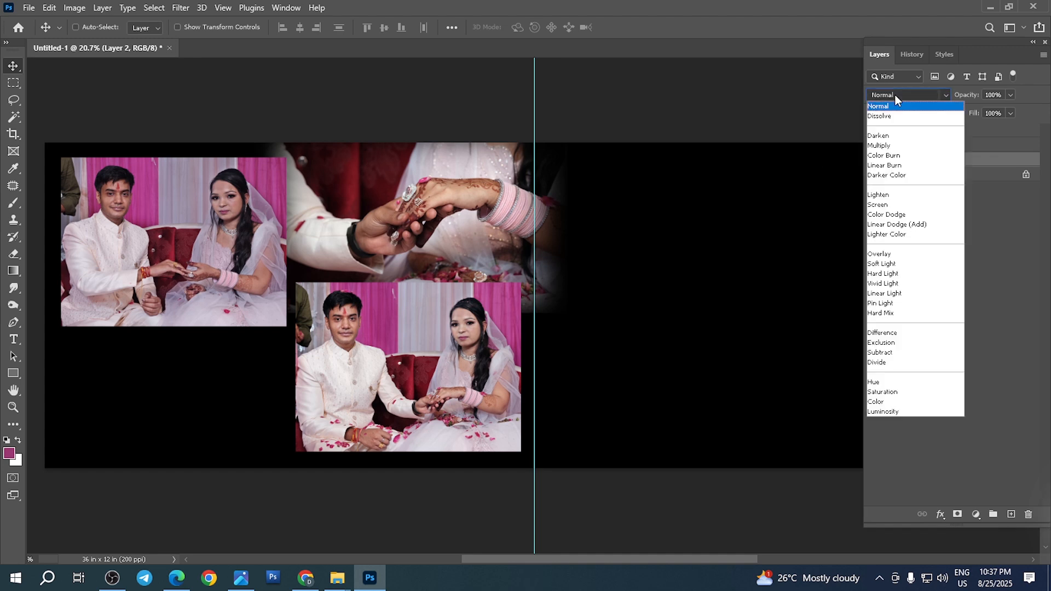
pyautogui.click(886, 255)
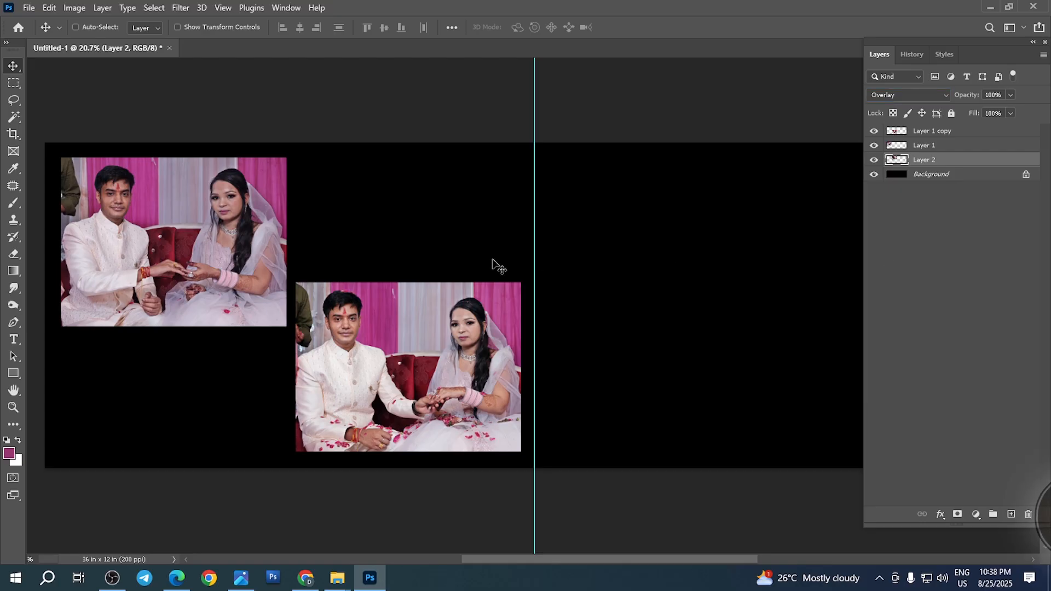
pyautogui.press('ctrl')
pyautogui.hotkey('ctrl', 'z')
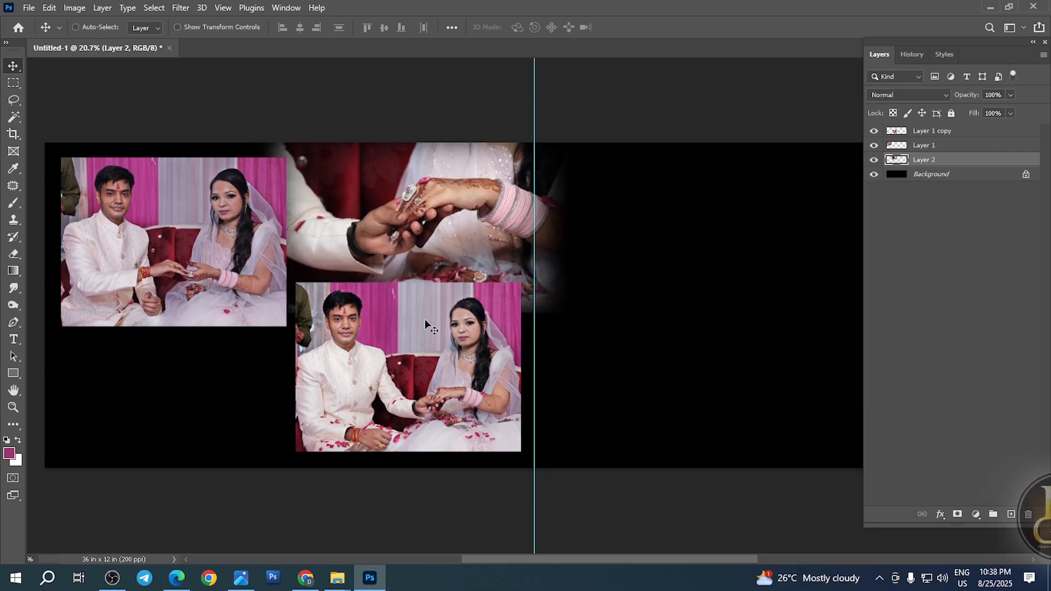
pyautogui.rightClick(480, 236)
pyautogui.click(446, 217)
pyautogui.press('ctrl')
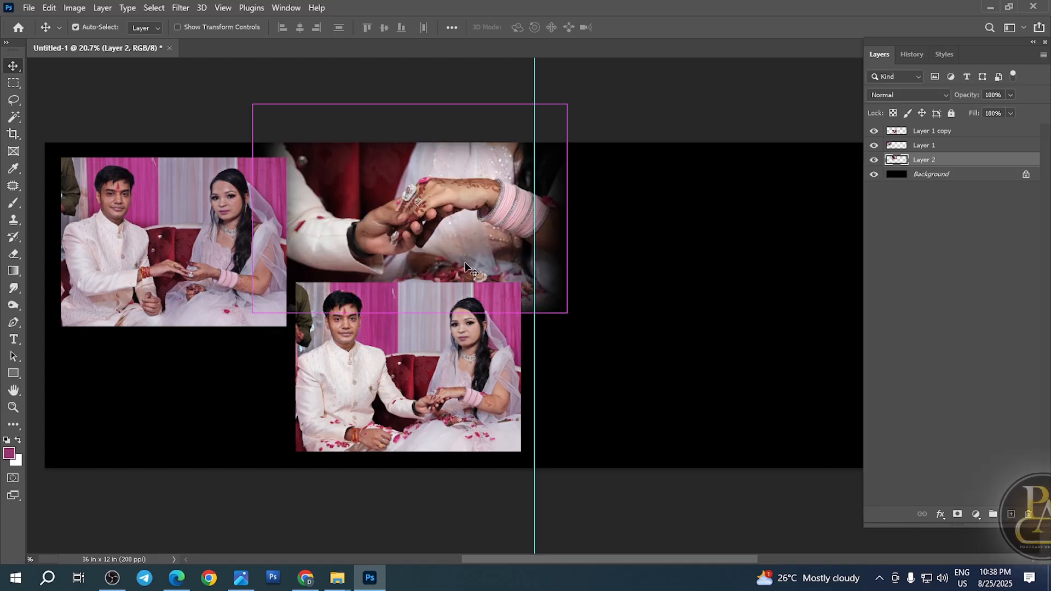
pyautogui.hotkey('ctrl', 'z')
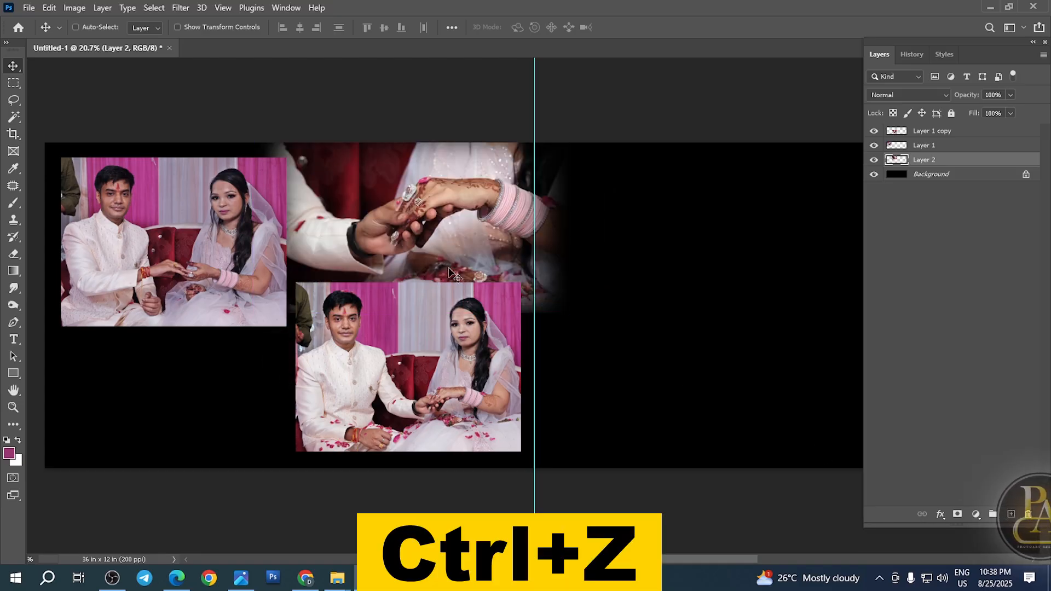
# - Add a new layer above the hands photo and sample the skin tone of the bride's hand as the foreground color
pyautogui.click(1011, 515)
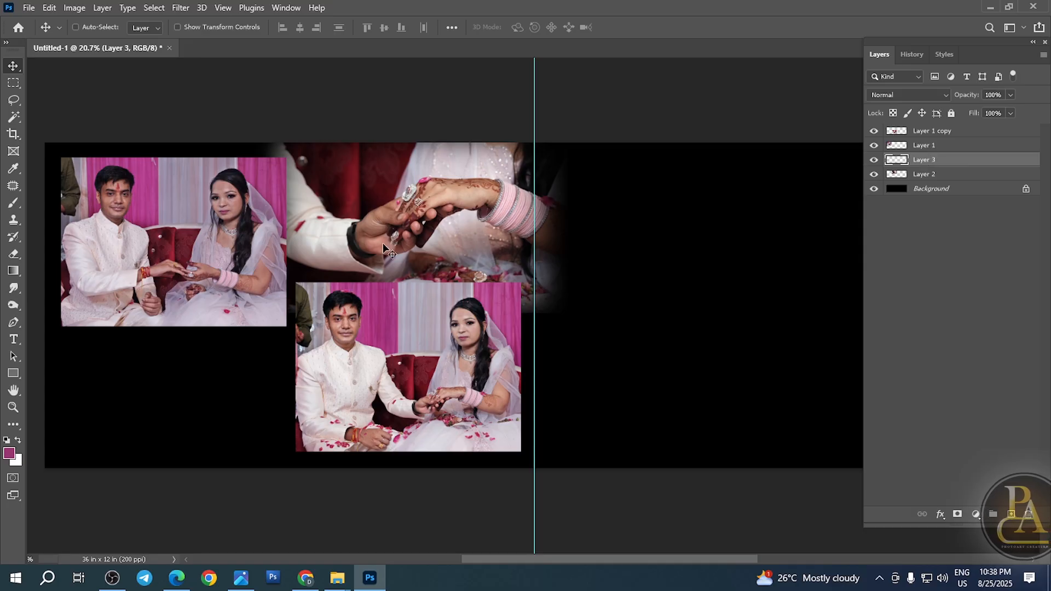
pyautogui.press('i')
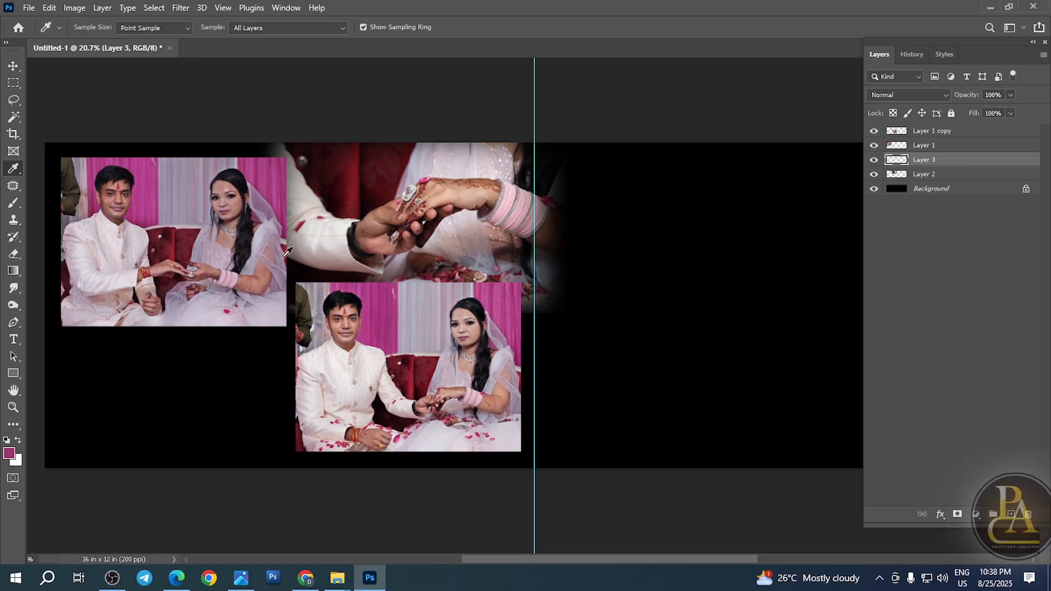
pyautogui.moveTo(451, 198); pyautogui.dragTo(478, 217)
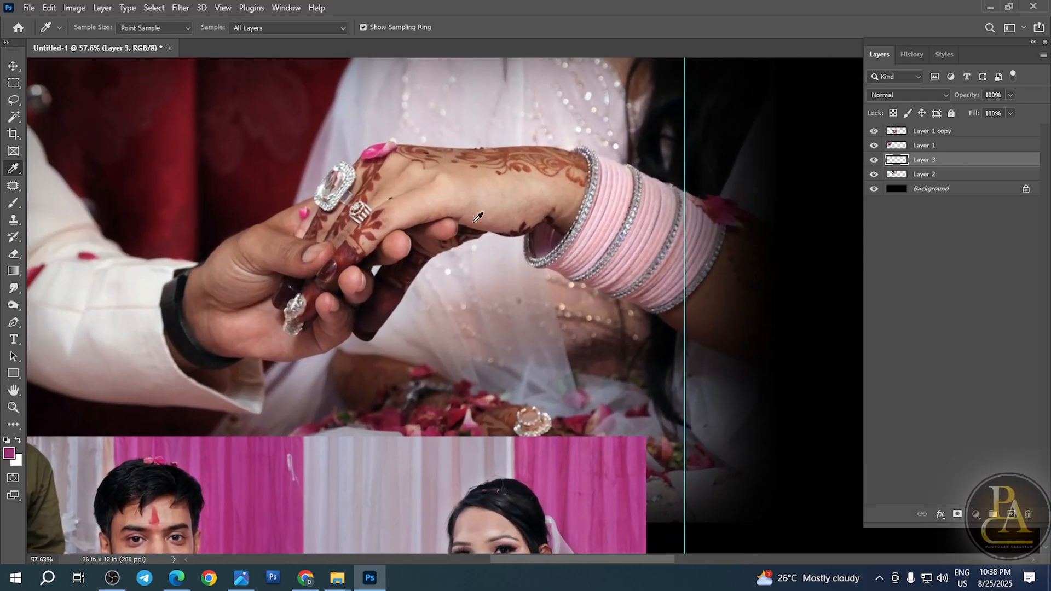
pyautogui.click(458, 199)
pyautogui.scroll(-5, 461, 195)
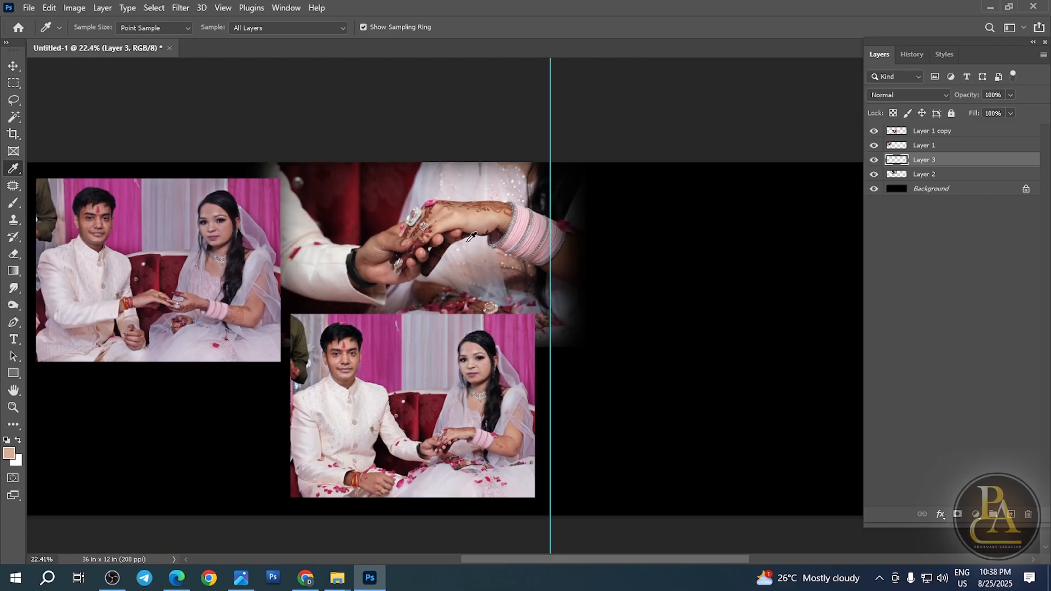
# - Paint one soft dab over the joined hands on the new layer in the sampled skin tone, with a 1000 px brush
pyautogui.press('b')
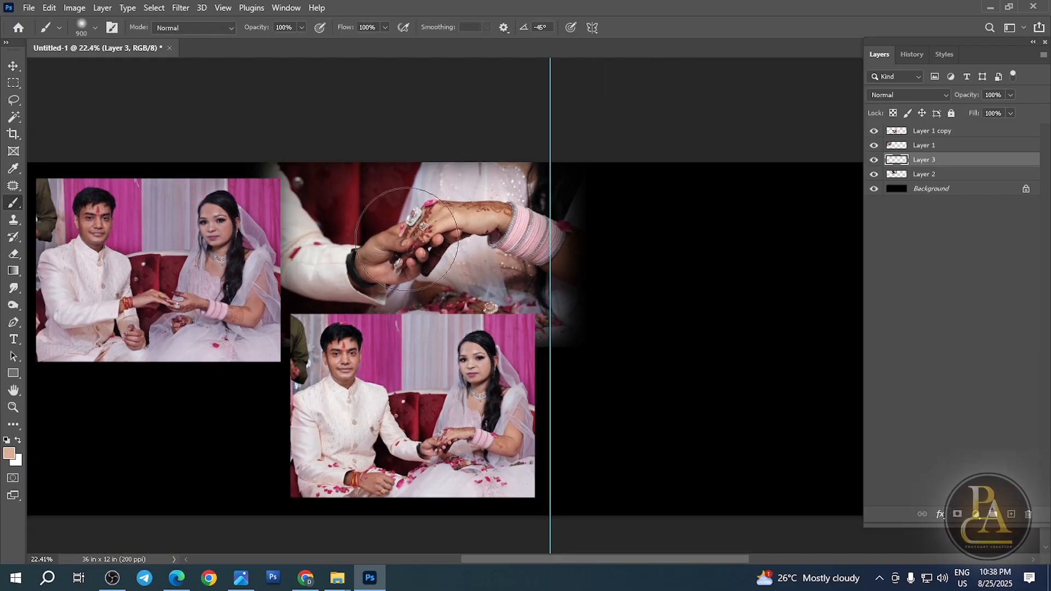
pyautogui.click(407, 239)
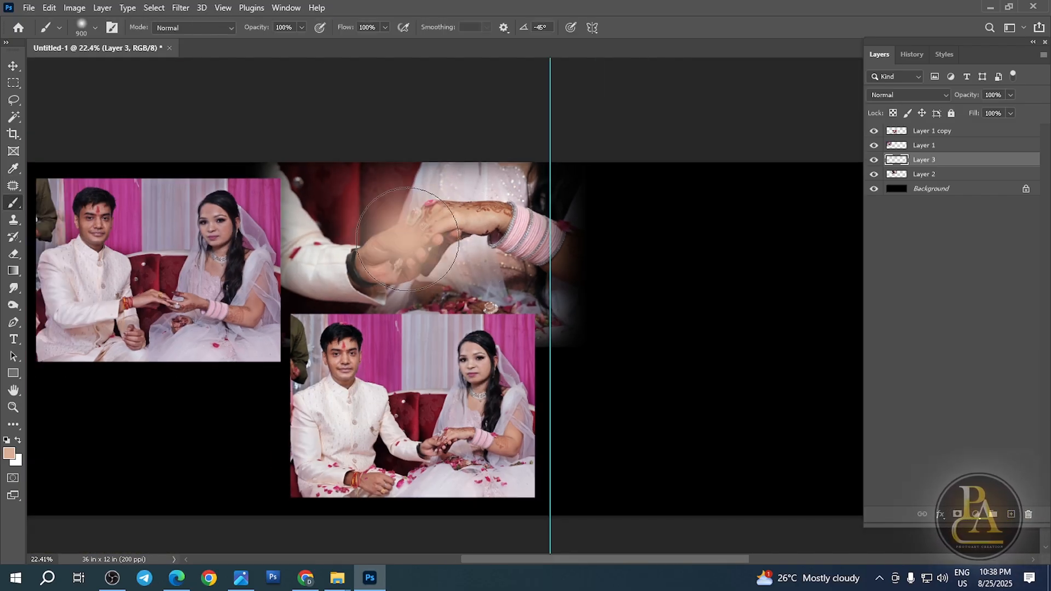
pyautogui.hotkey('ctrl', 'z')
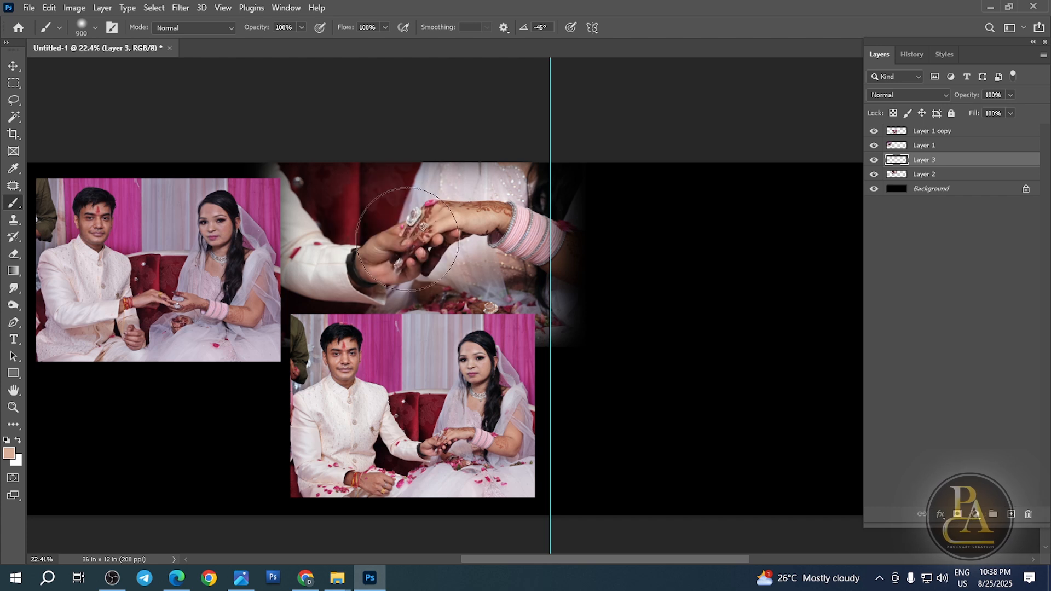
pyautogui.press(']')
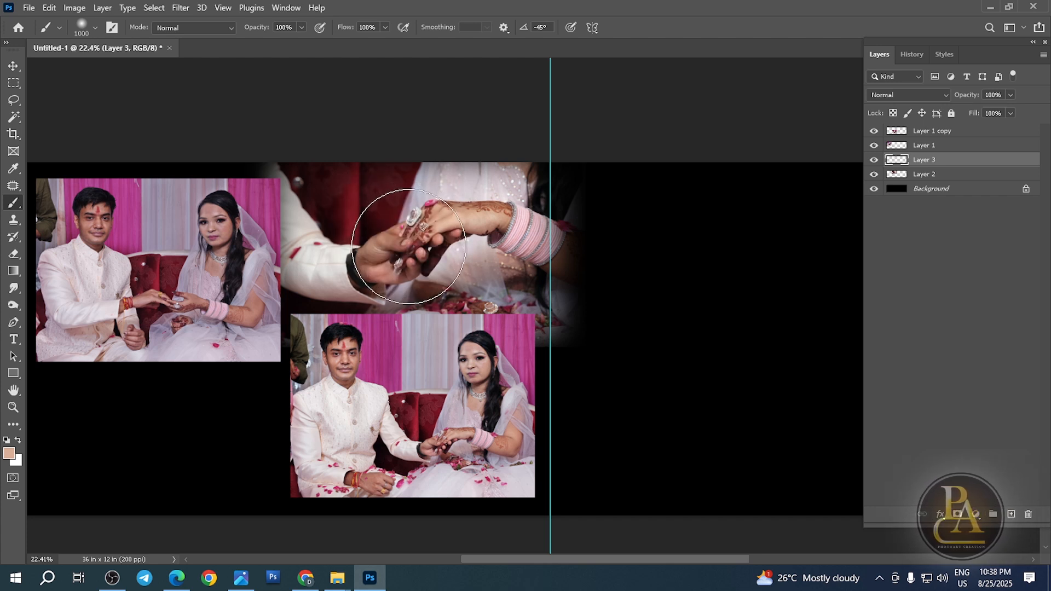
pyautogui.click(408, 247)
pyautogui.press('v')
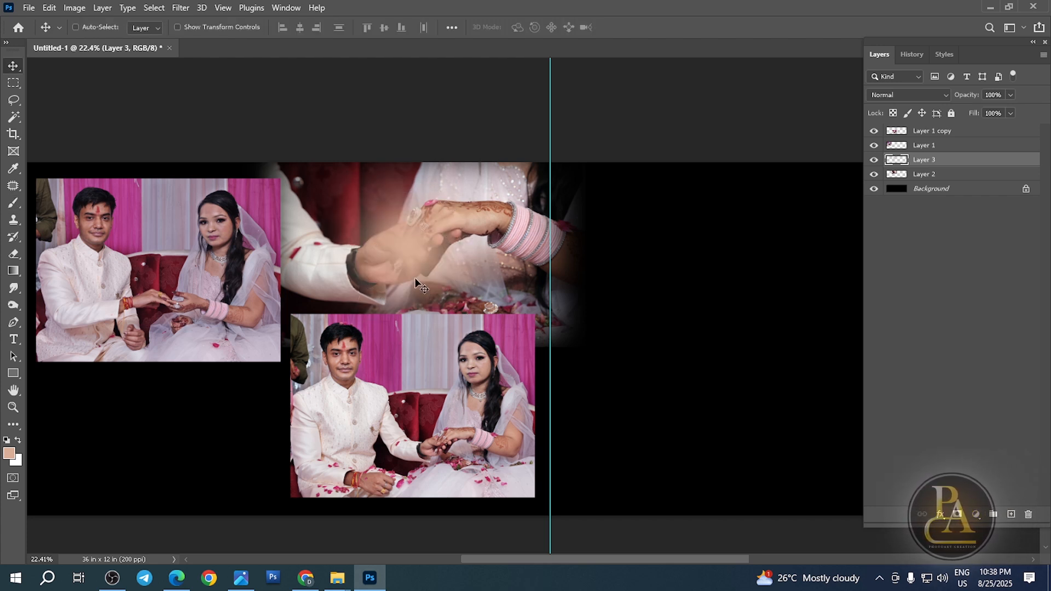
# - Move the painted Layer 3 beneath the hands photo on Layer 2, and set Layer 2's blend mode to Overlay
pyautogui.moveTo(936, 172); pyautogui.dragTo(935, 183)
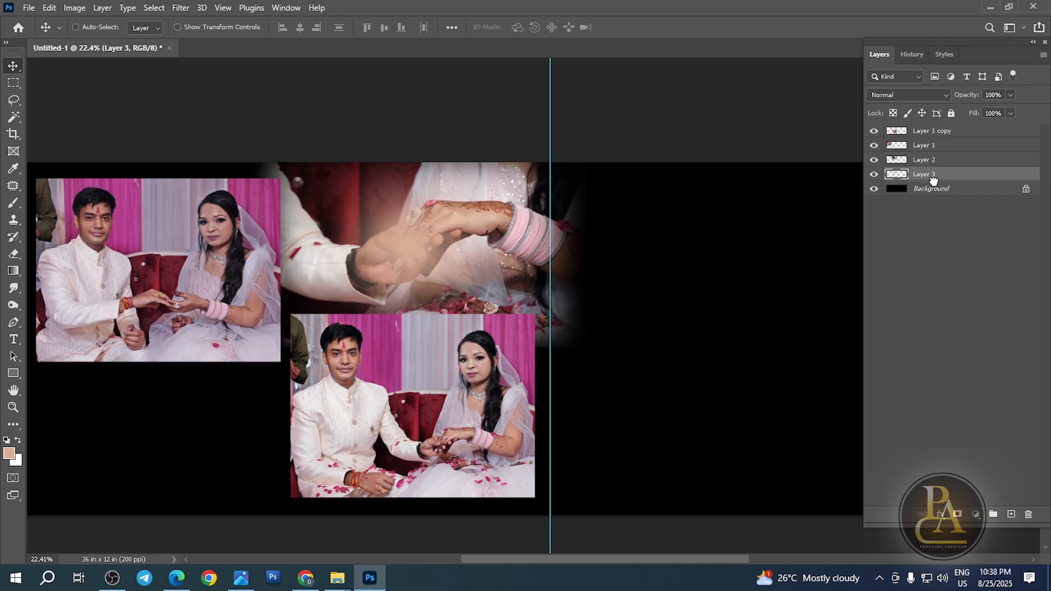
pyautogui.rightClick(433, 219)
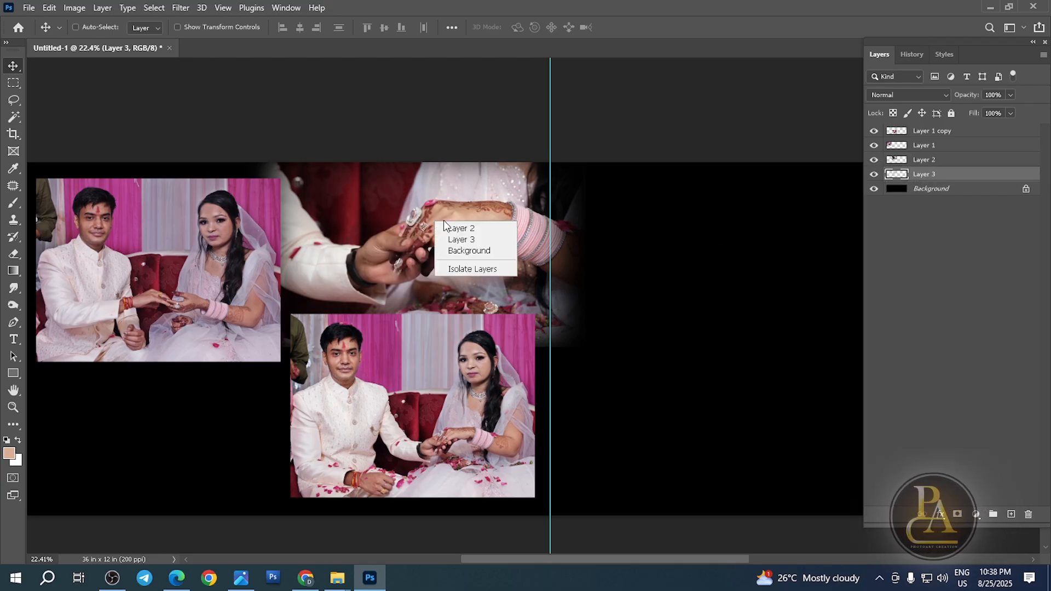
pyautogui.click(456, 228)
pyautogui.moveTo(463, 218); pyautogui.dragTo(433, 238)
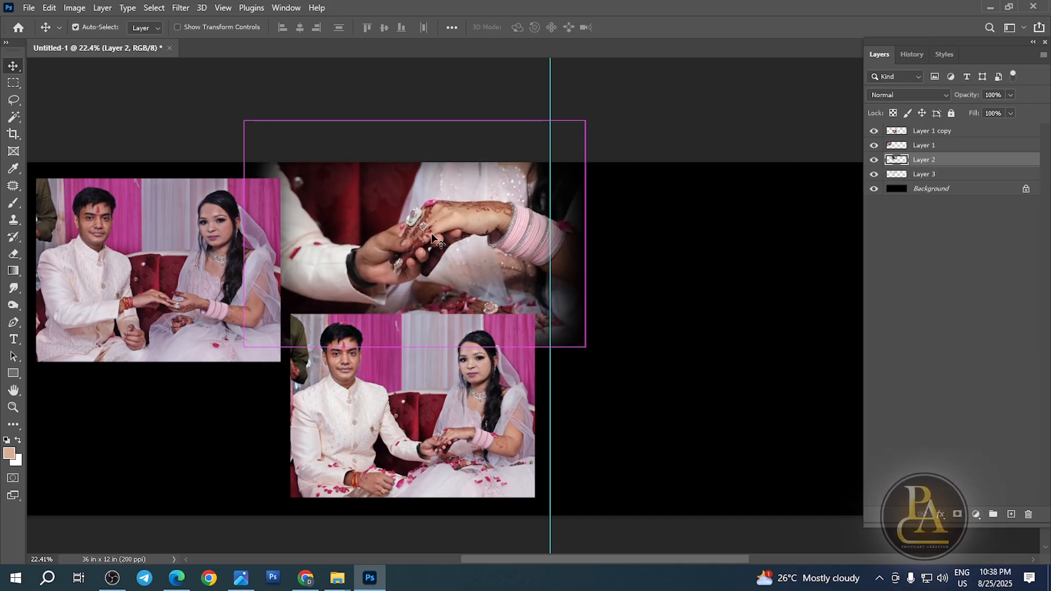
pyautogui.click(886, 94)
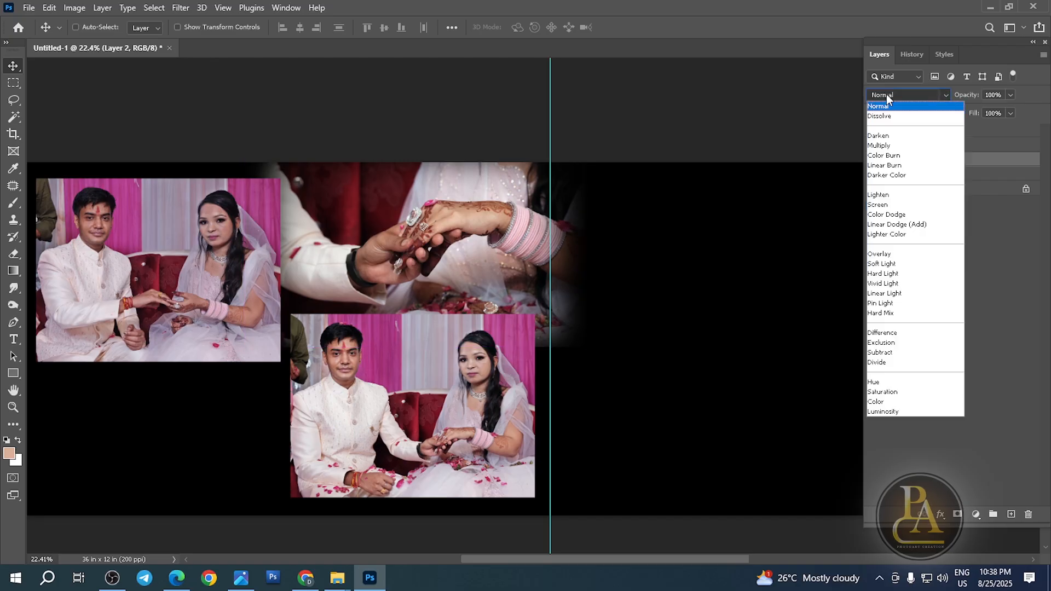
pyautogui.click(893, 255)
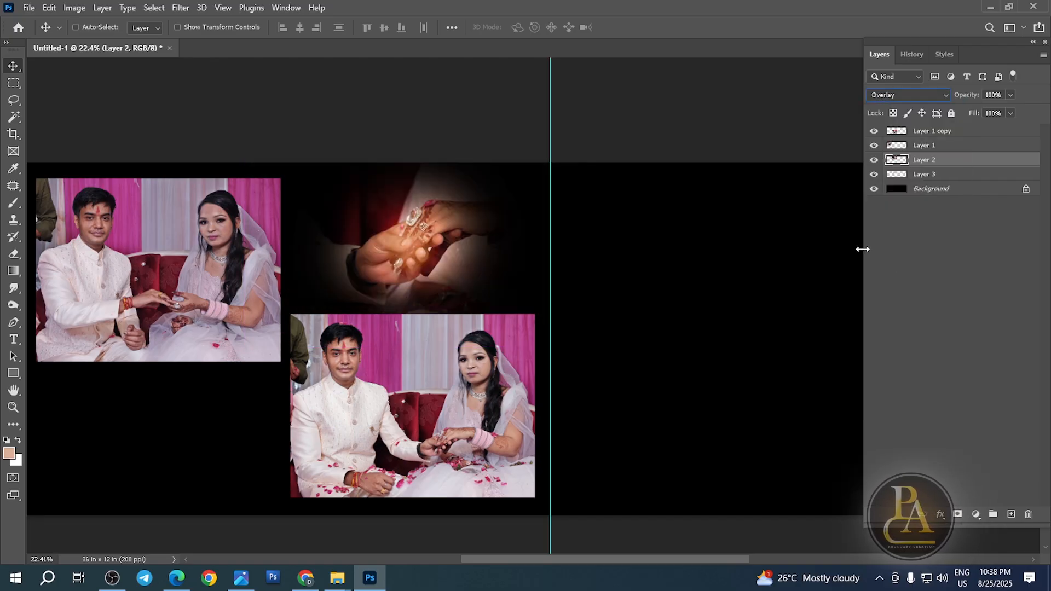
# - Try shifting the hands photo on Layer 2 over the painted glow
pyautogui.keyDown('ctrl'); pyautogui.click(450, 255); pyautogui.keyUp('ctrl')
pyautogui.rightClick(389, 243)
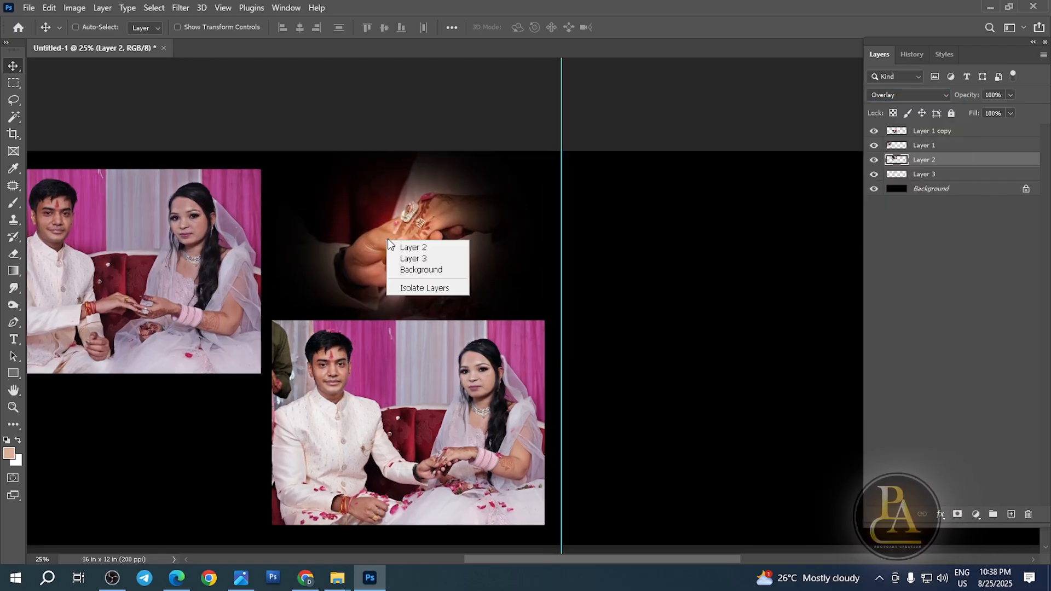
pyautogui.click(409, 247)
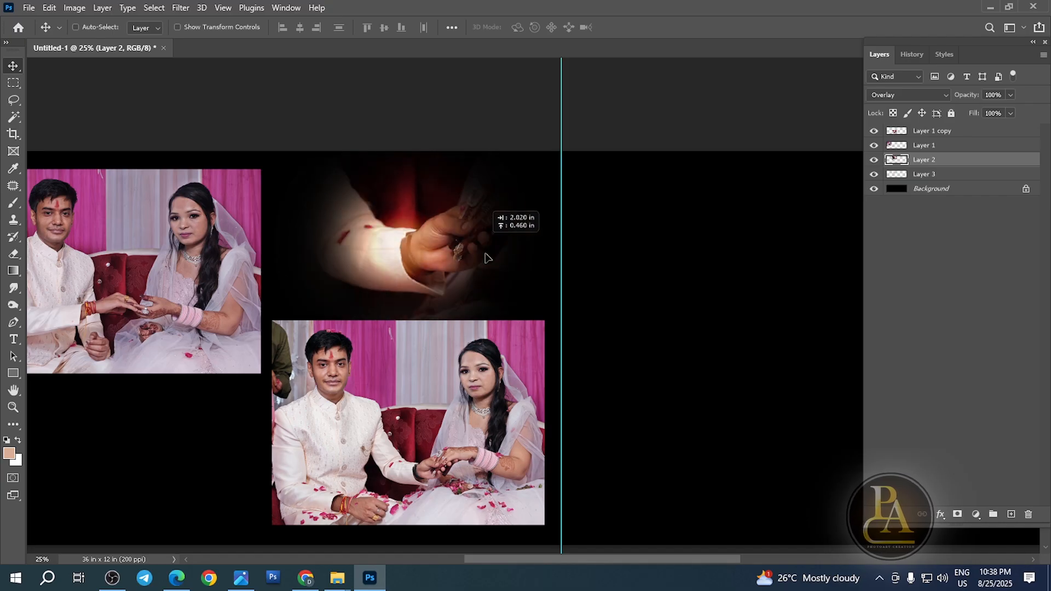
# - Enlarge the painted Layer 3 behind the hands to about 136% width and 120% height, keeping it centered on the joined hands
pyautogui.rightClick(409, 241)
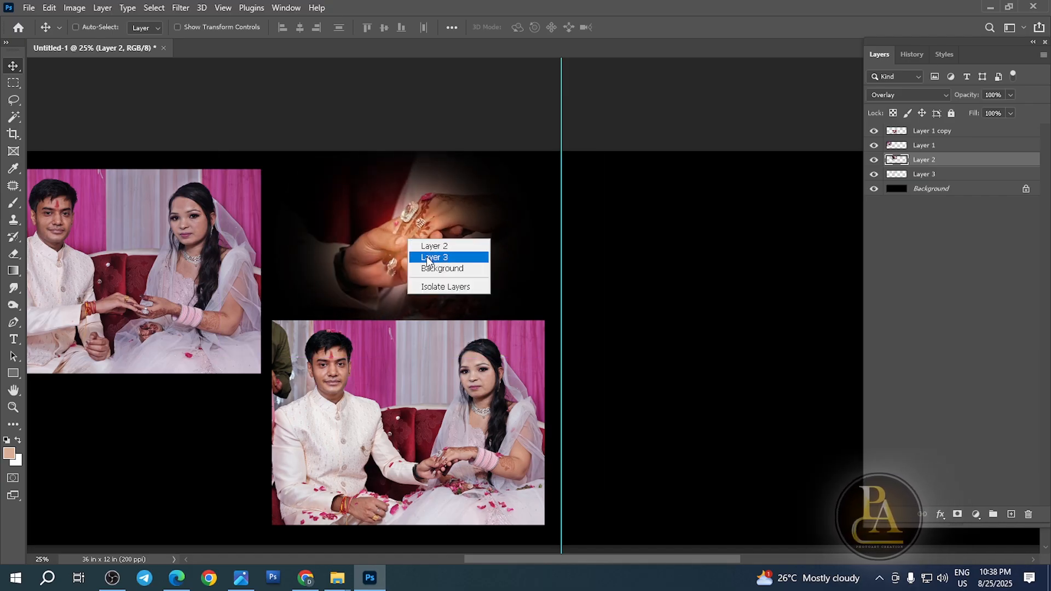
pyautogui.click(426, 256)
pyautogui.moveTo(411, 248)
pyautogui.mouseDown()
pyautogui.moveTo(452, 237)
pyautogui.moveTo(404, 252)
pyautogui.mouseUp()
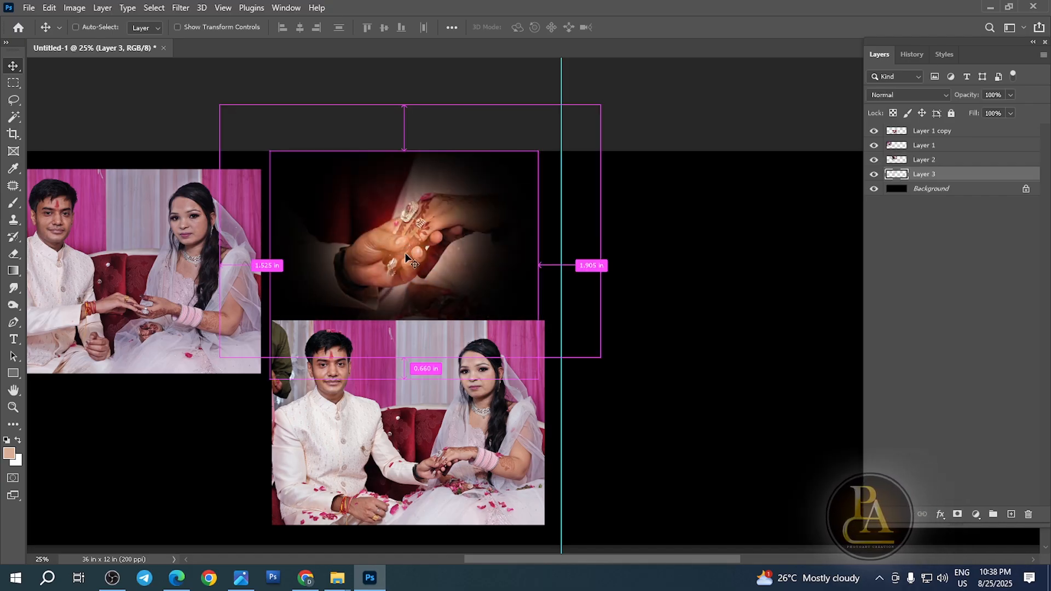
pyautogui.hotkey('ctrl', 't')
pyautogui.moveTo(538, 265); pyautogui.dragTo(584, 265)
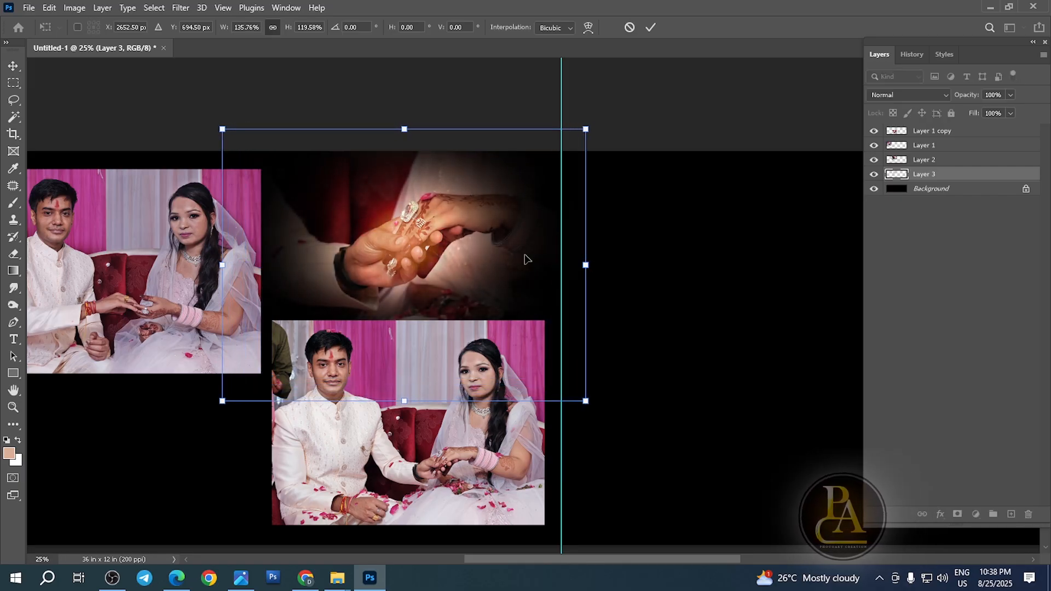
pyautogui.press('Return')
pyautogui.moveTo(448, 240); pyautogui.dragTo(446, 243)
# - Lower the painted Layer 3's opacity to 70%, trying 80% first
pyautogui.scroll(3, 444, 244)
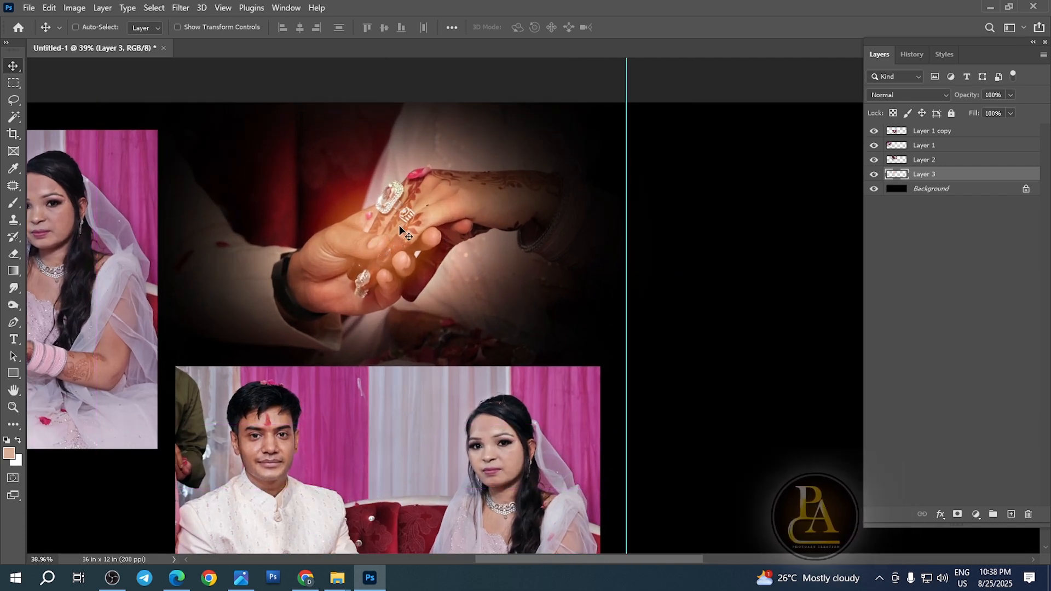
pyautogui.press('8')
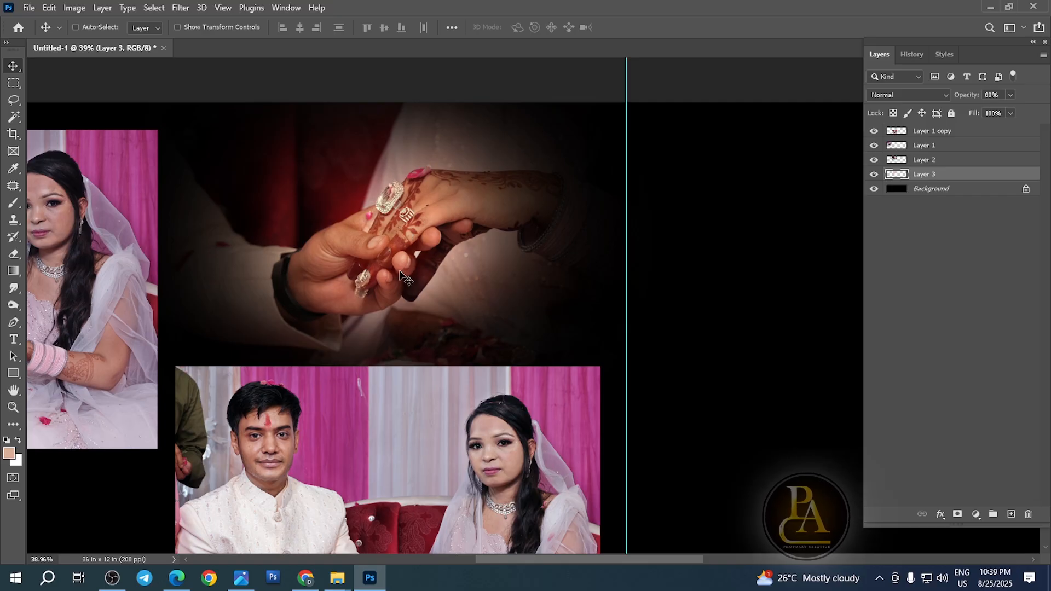
pyautogui.press('7')
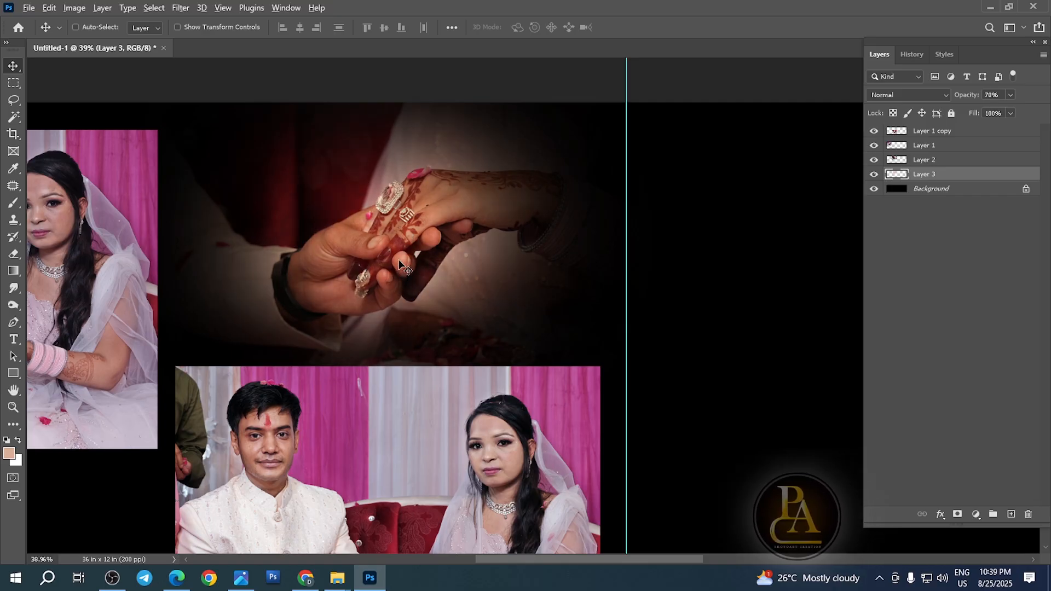
# - Save the album spread as a Photoshop file named 12 in the PSD folder
pyautogui.scroll(-3, 404, 266)
pyautogui.moveTo(336, 270); pyautogui.dragTo(338, 240)
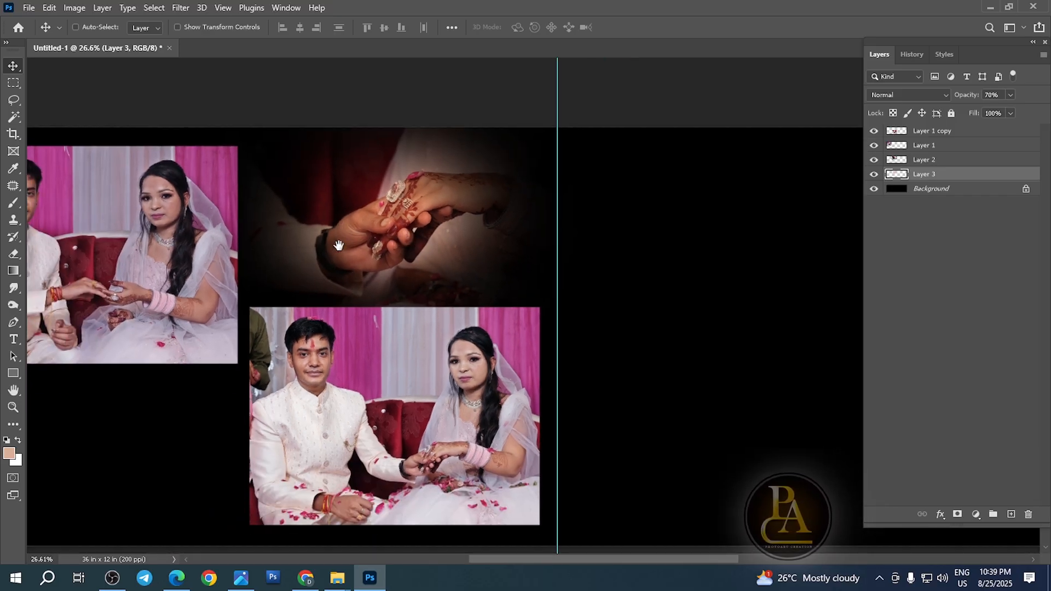
pyautogui.hotkey('ctrl', 's')
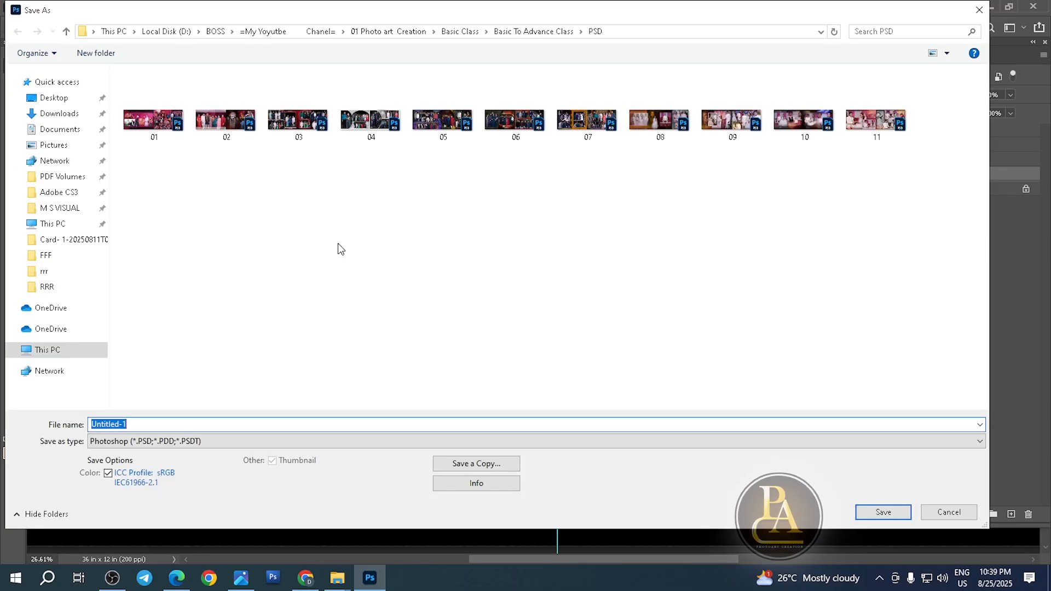
pyautogui.press('Escape')
pyautogui.click(29, 8)
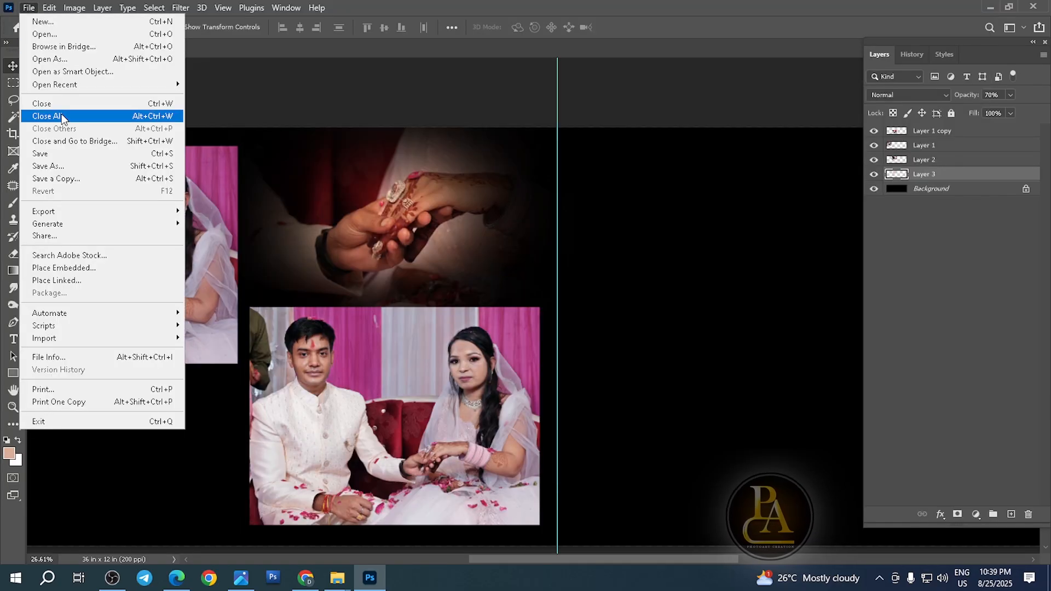
pyautogui.click(60, 157)
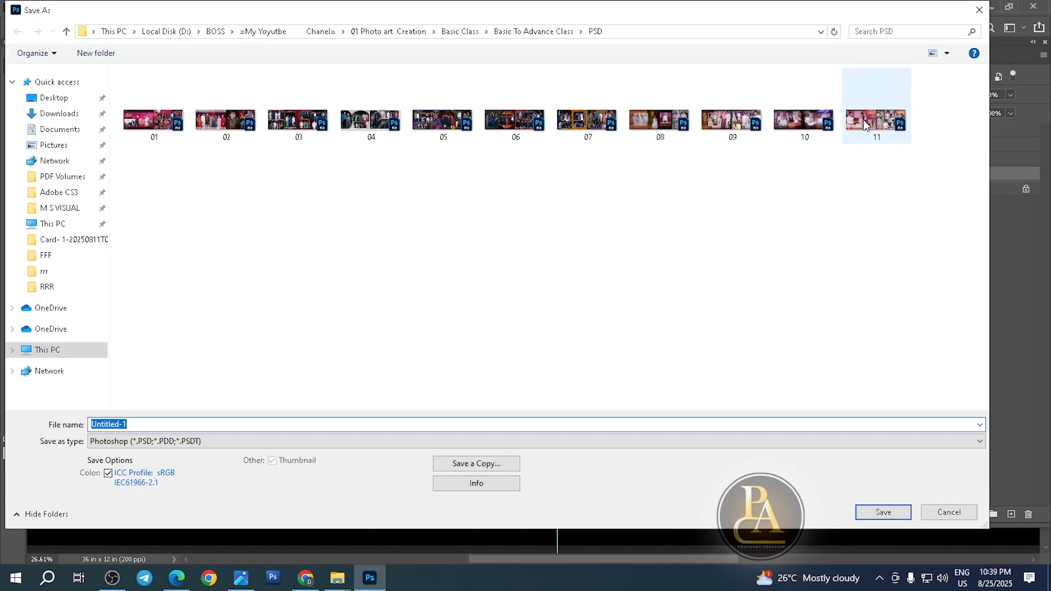
pyautogui.write('12')
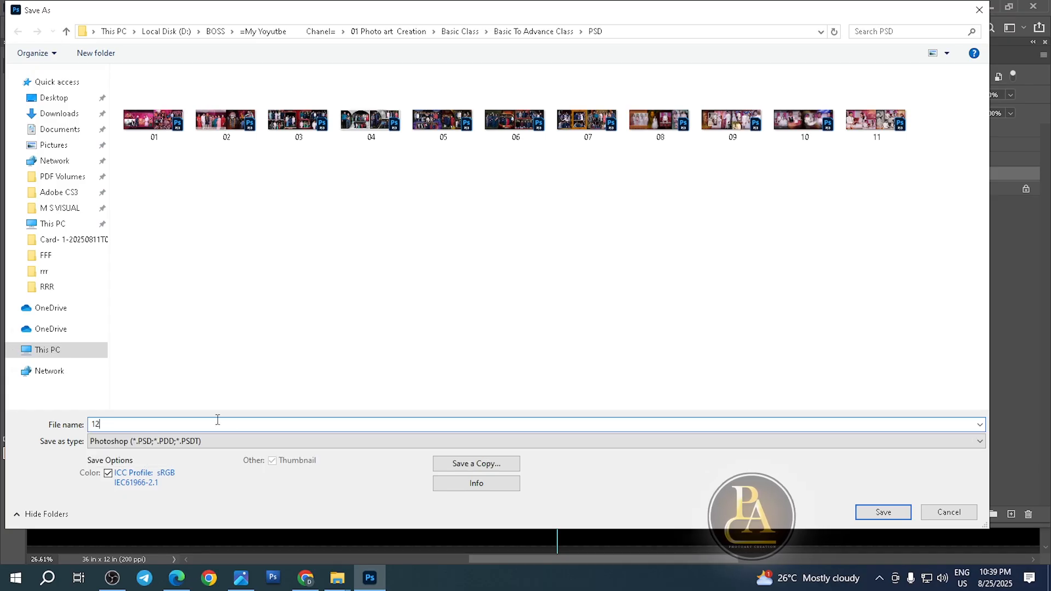
pyautogui.press('Return')
# - Apply the saved thin light outline layer style to both couple photos, Layer 1 and Layer 1 copy
pyautogui.press('Tab')
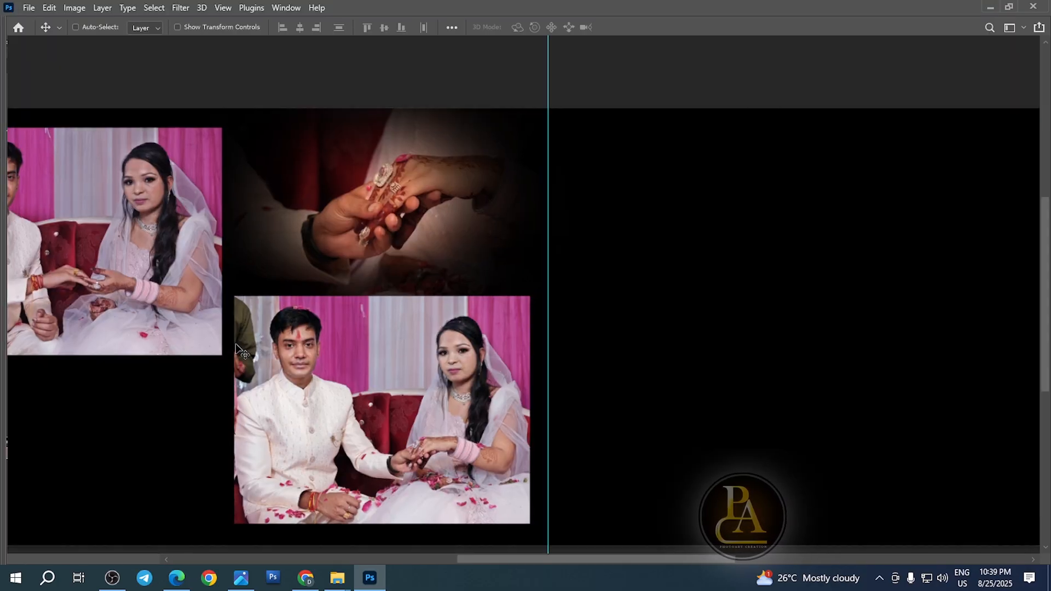
pyautogui.moveTo(241, 336); pyautogui.dragTo(370, 372)
pyautogui.scroll(1, 245, 272)
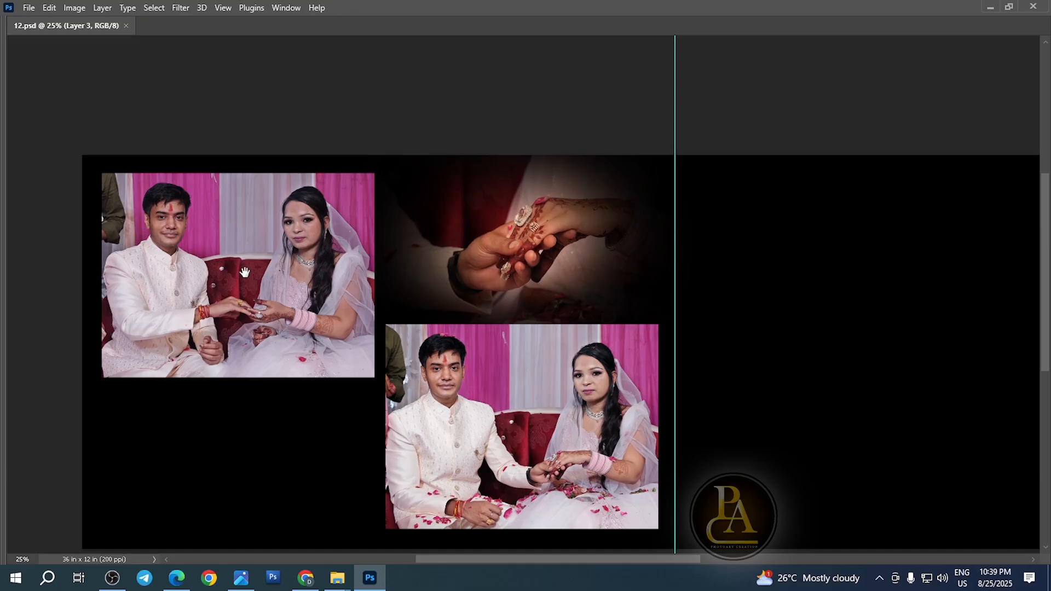
pyautogui.keyDown('ctrl'); pyautogui.click(235, 246); pyautogui.keyUp('ctrl')
pyautogui.scroll(1, 241, 246)
pyautogui.press('Tab')
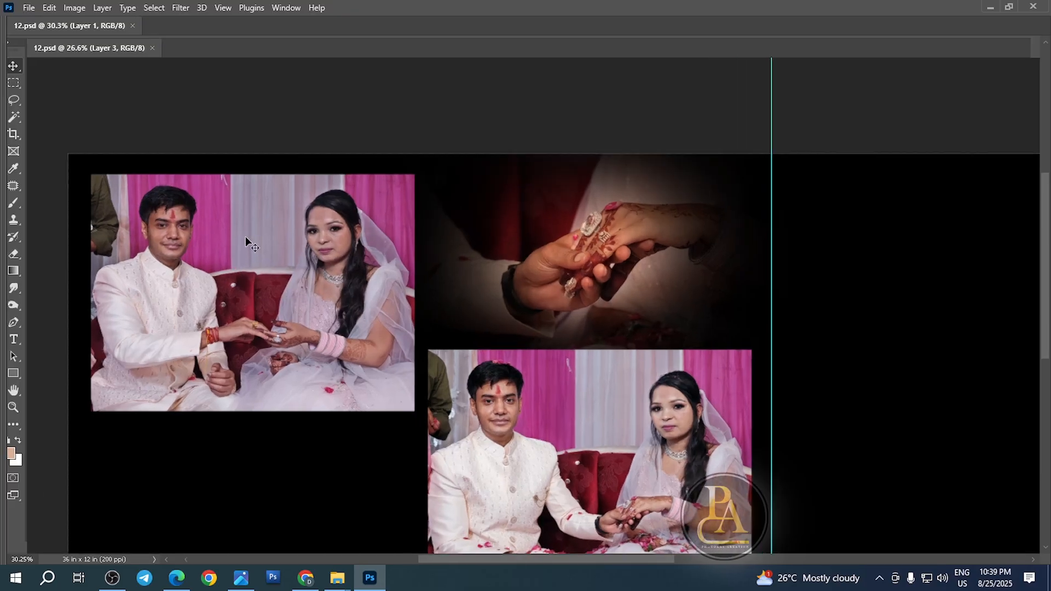
pyautogui.click(950, 61)
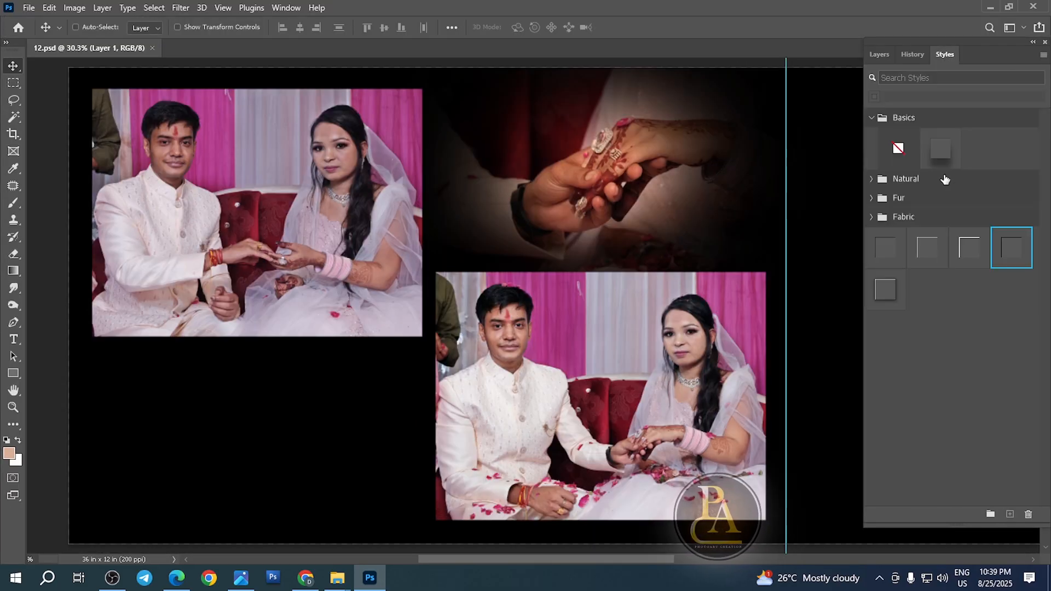
pyautogui.click(928, 247)
pyautogui.rightClick(690, 312)
pyautogui.click(706, 320)
pyautogui.click(921, 247)
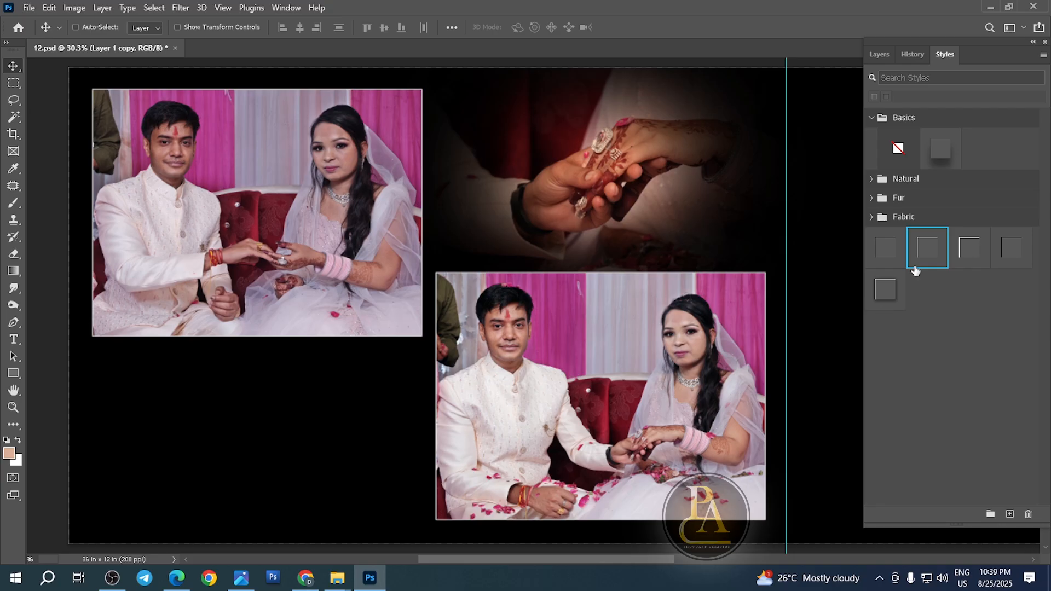
# - Draw an unfilled rectangle shape about 8.98 by 6.75 in around the upper couple photo with the Rectangle tool
pyautogui.press('Tab')
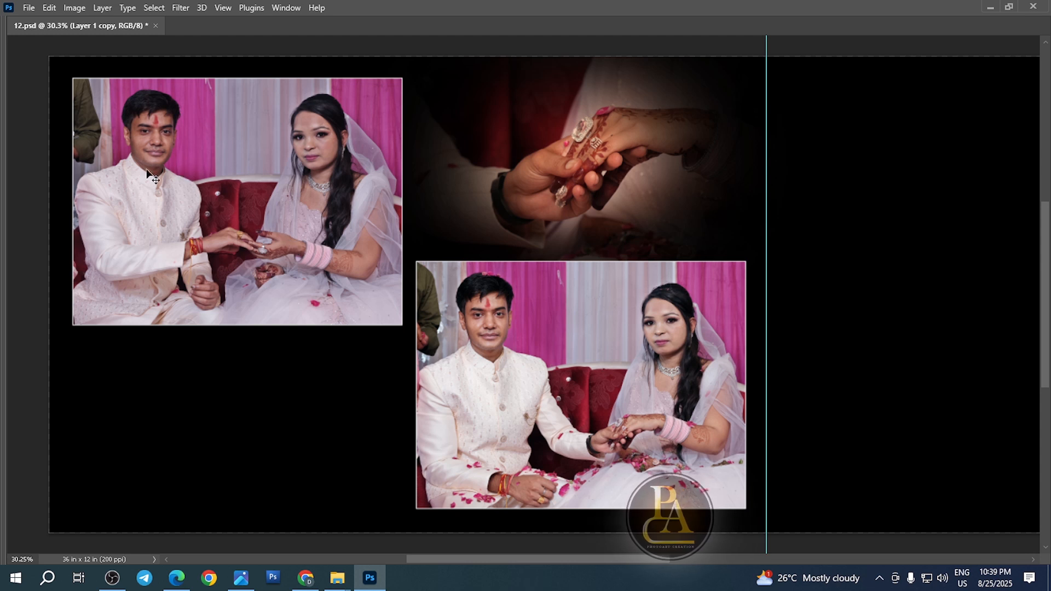
pyautogui.press('Tab')
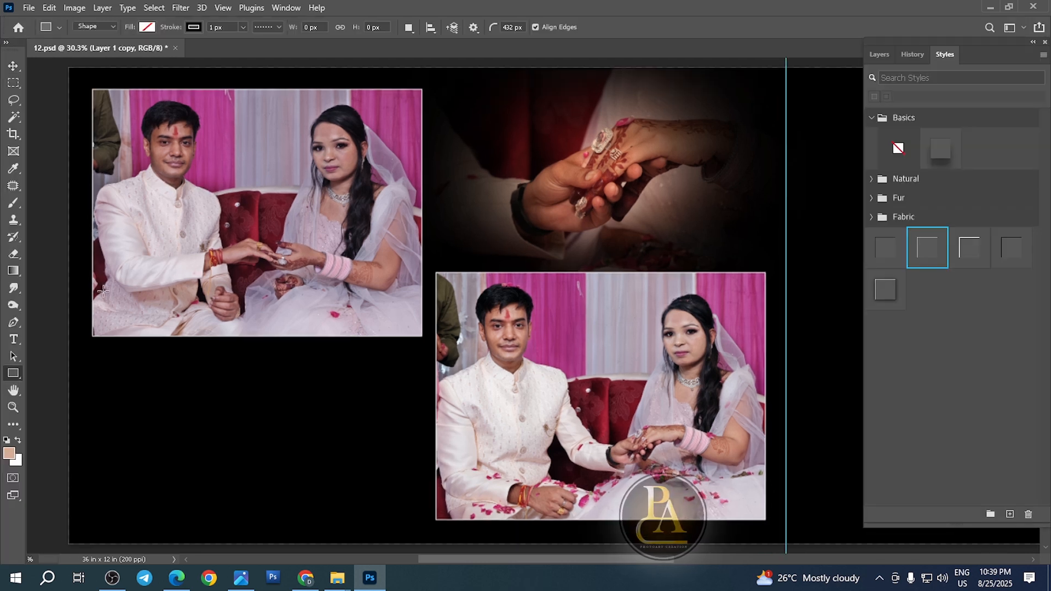
pyautogui.rightClick(13, 374)
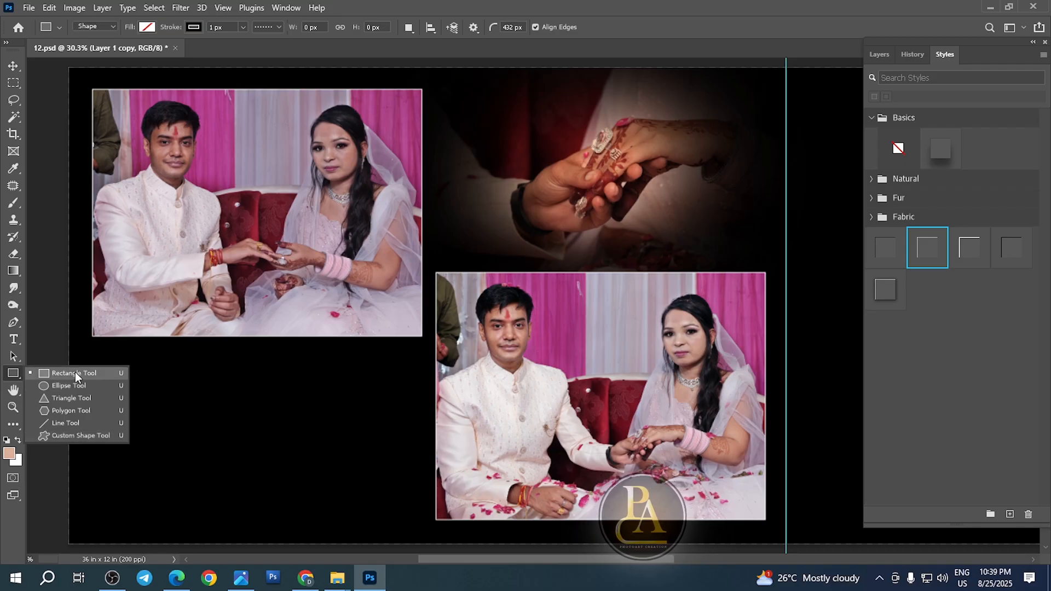
pyautogui.click(14, 84)
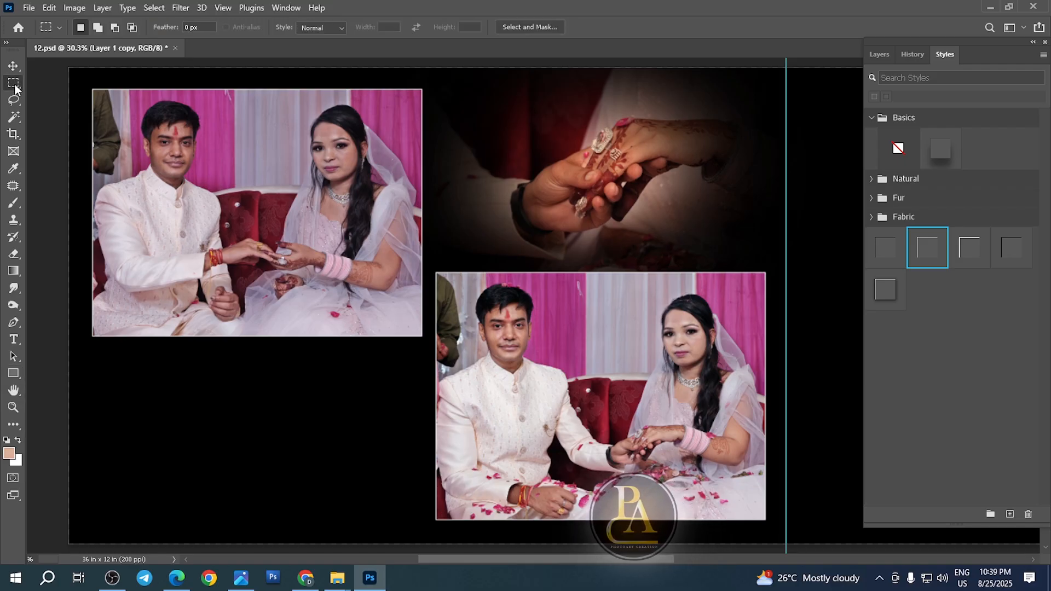
pyautogui.click(13, 374)
pyautogui.rightClick(13, 374)
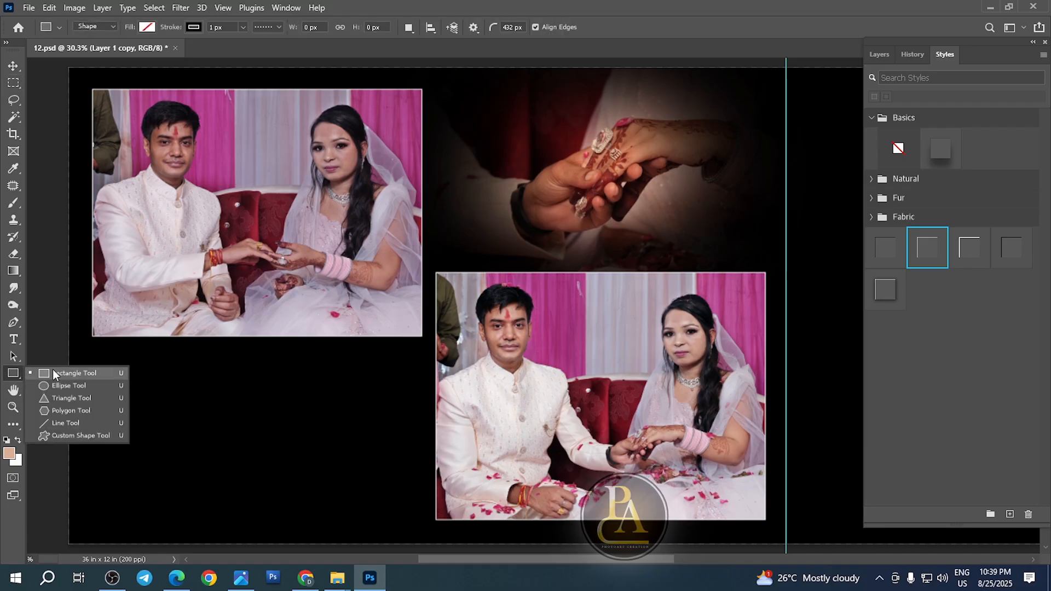
pyautogui.click(91, 374)
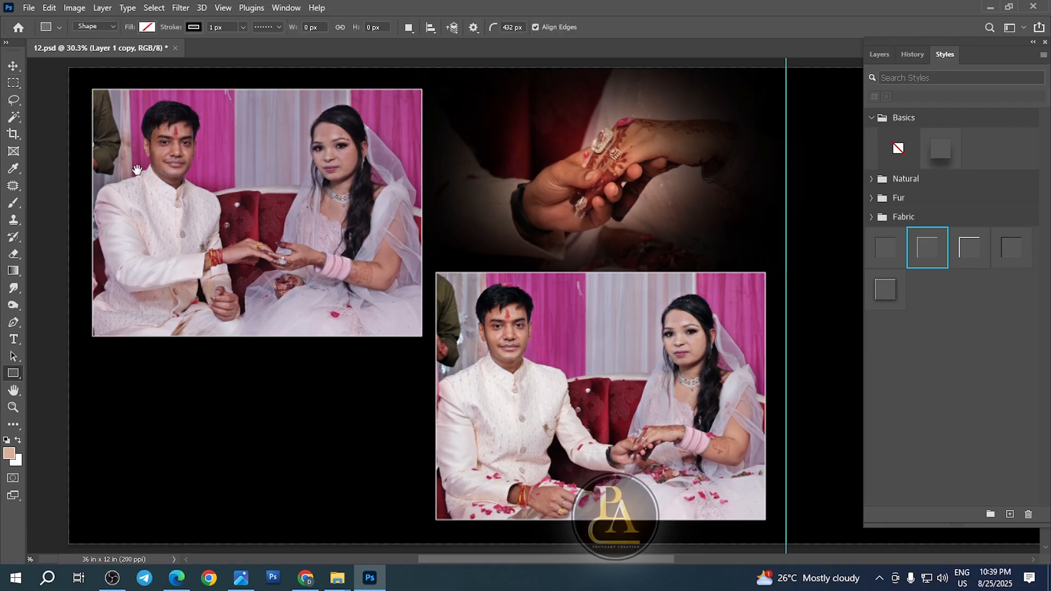
pyautogui.keyDown('ctrl'); pyautogui.click(144, 228); pyautogui.keyUp('ctrl')
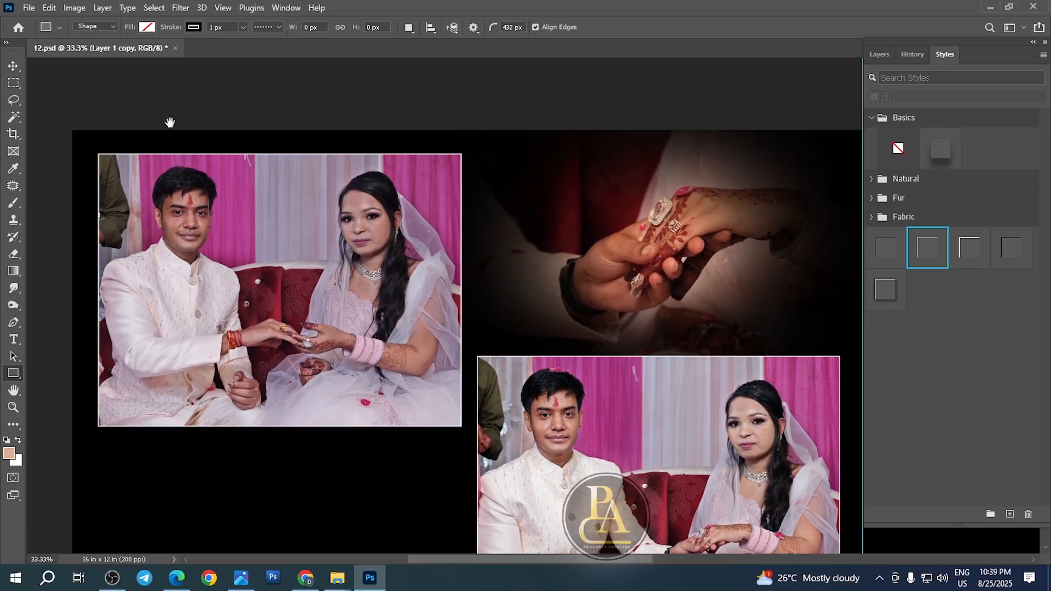
pyautogui.click(147, 27)
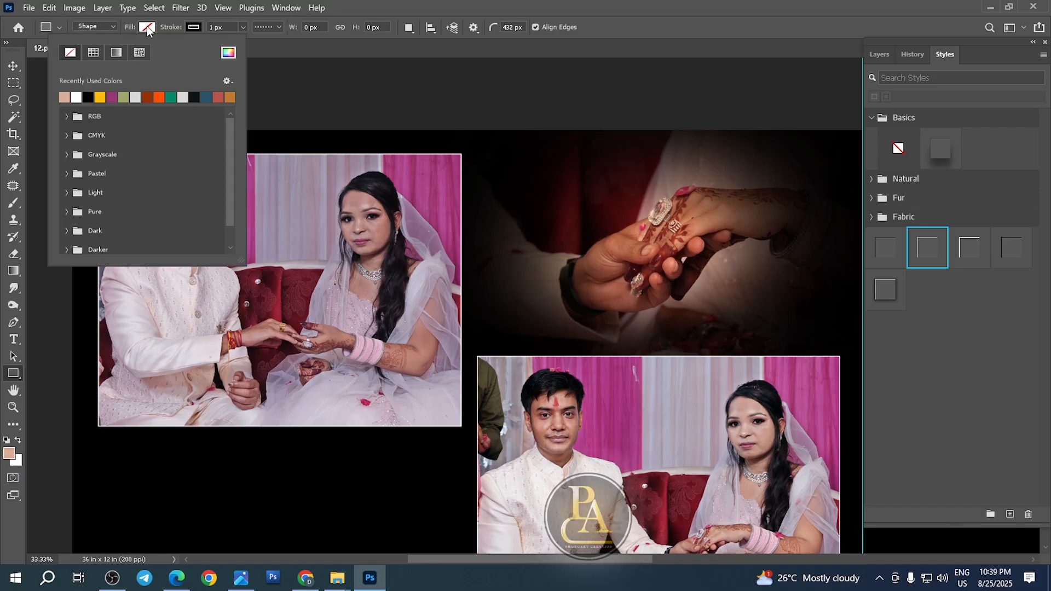
pyautogui.click(147, 28)
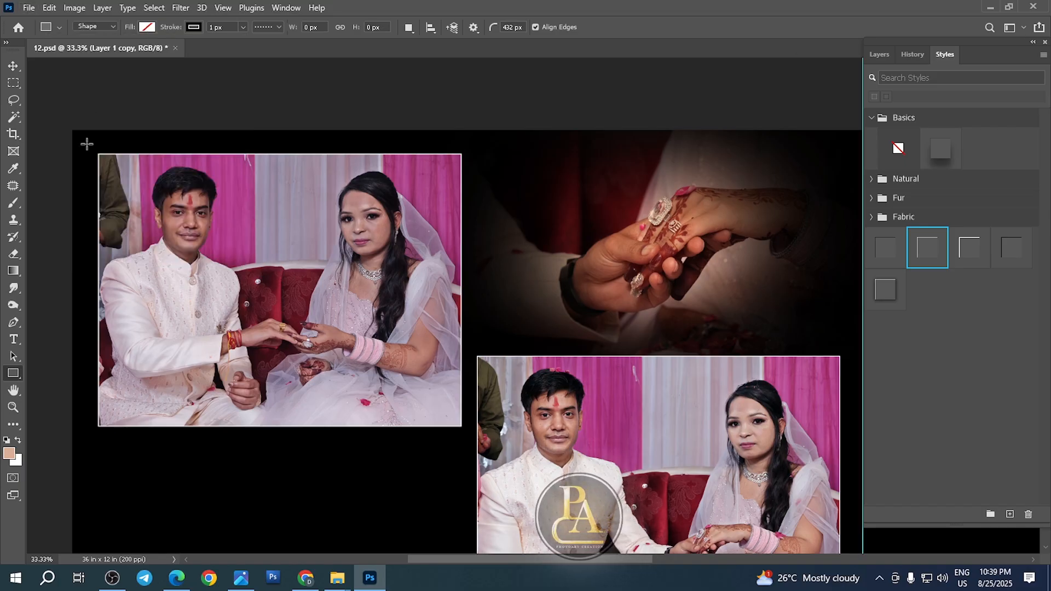
pyautogui.moveTo(90, 147); pyautogui.dragTo(484, 444)
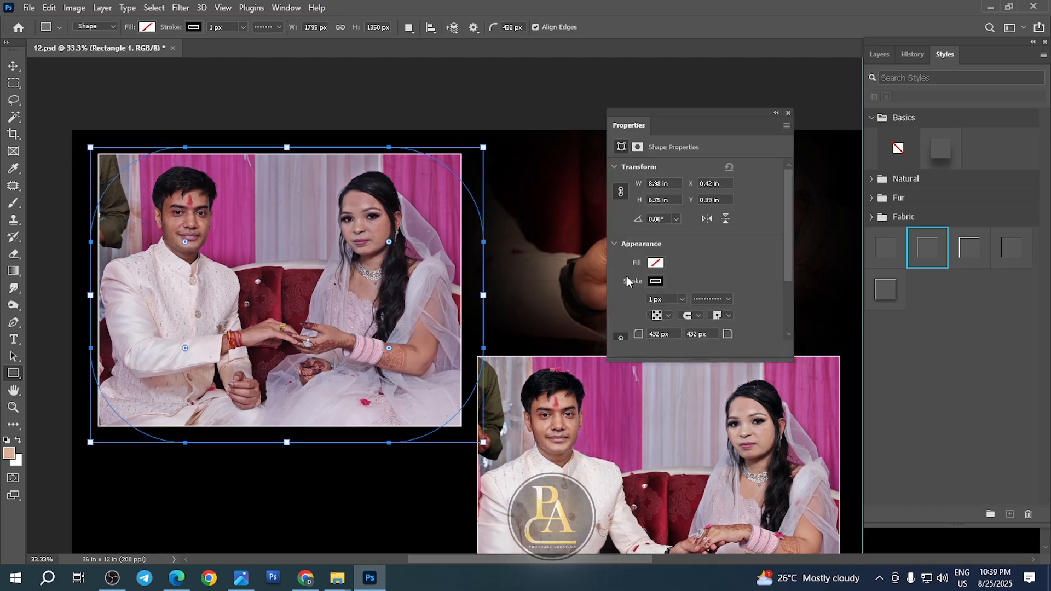
# - Set the corner radius of the rectangle around the upper couple photo to 0 px
pyautogui.click(665, 333)
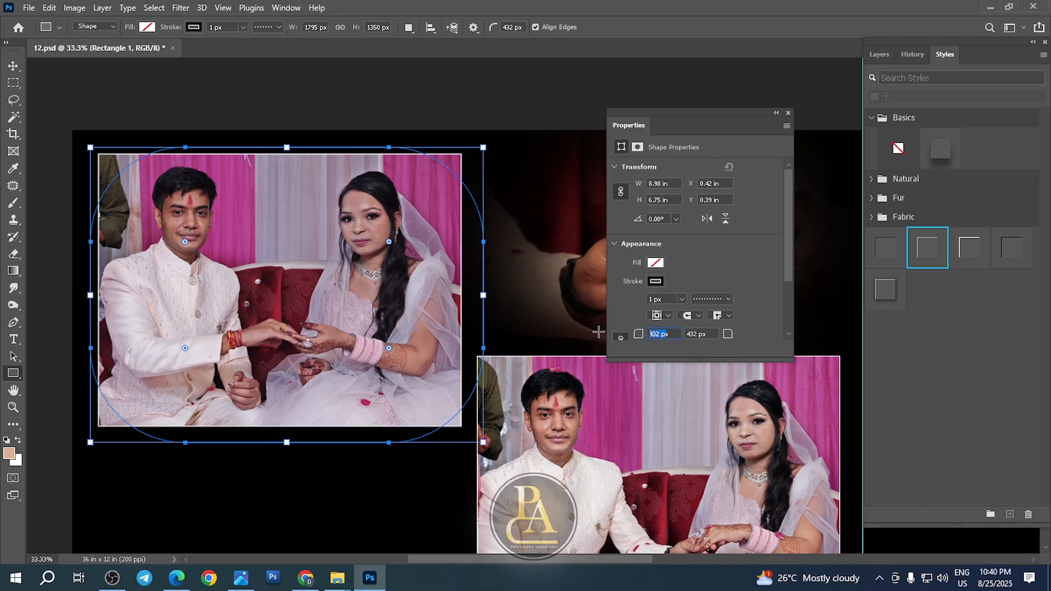
pyautogui.press('Return')
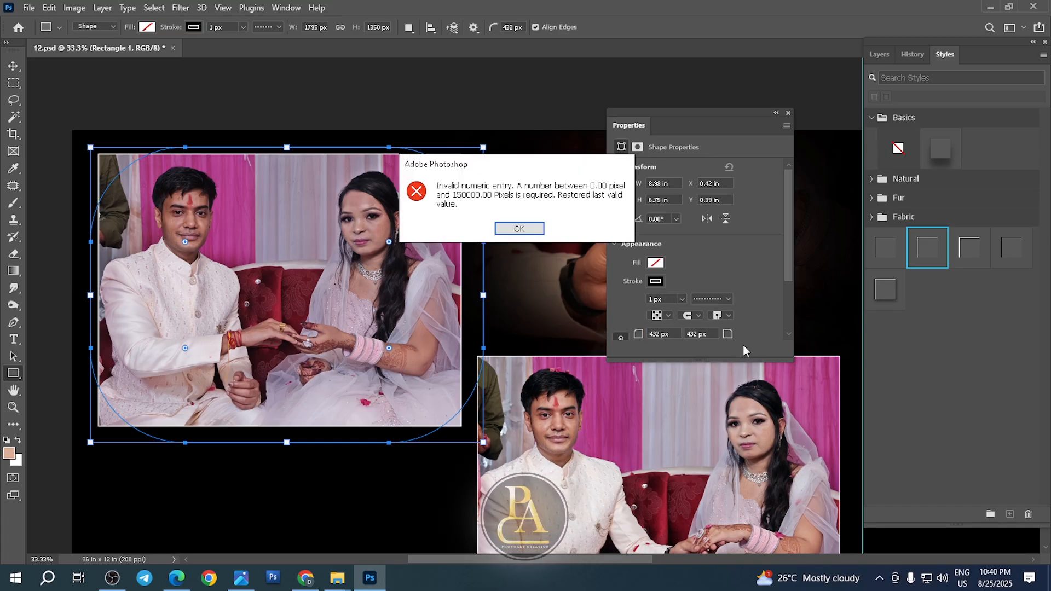
pyautogui.press('Return')
pyautogui.moveTo(638, 334); pyautogui.dragTo(473, 349)
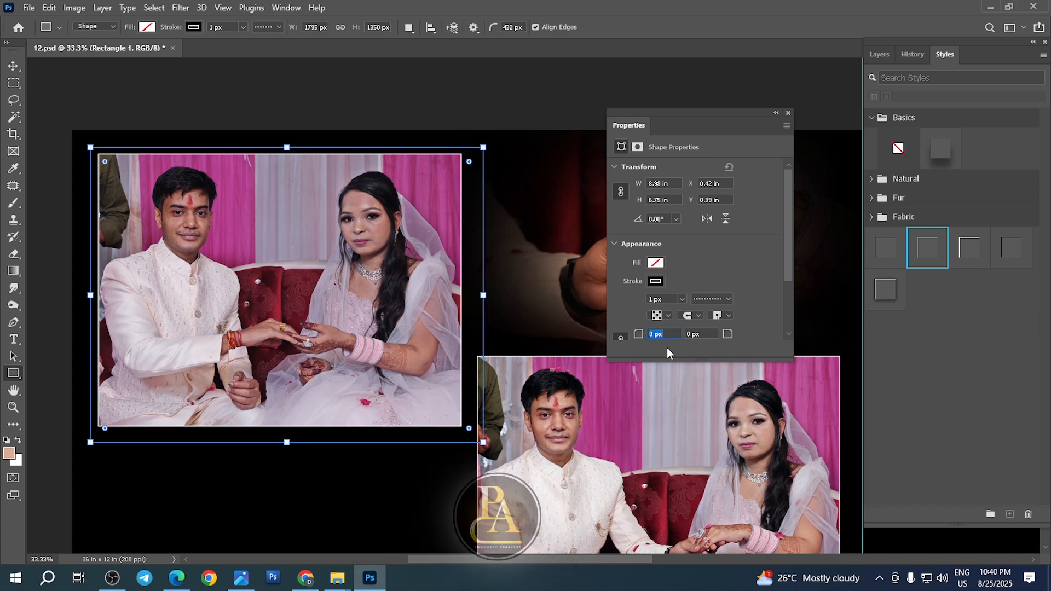
# - Resize the rectangle to about 8.73 by 6.55 in so it frames the upper couple photo with an even margin
pyautogui.moveTo(483, 442); pyautogui.dragTo(461, 430)
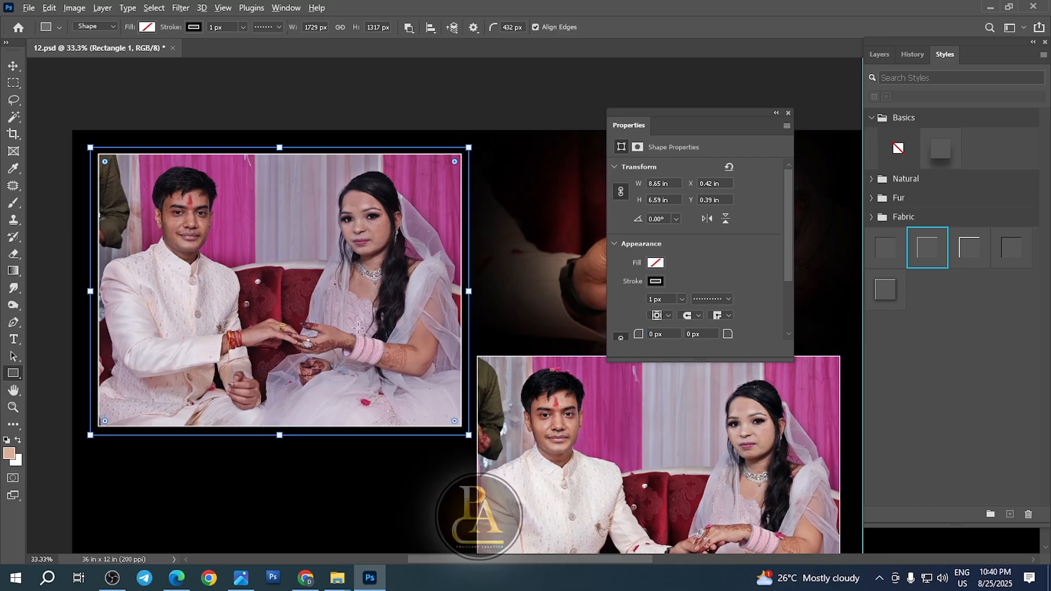
pyautogui.scroll(1, 354, 314)
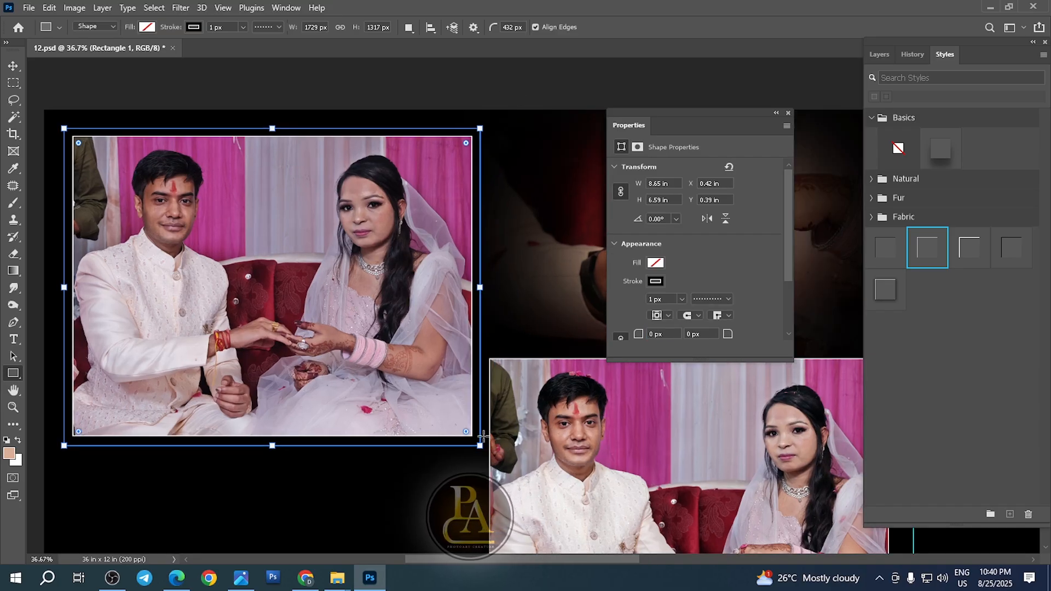
pyautogui.moveTo(481, 445); pyautogui.dragTo(482, 443)
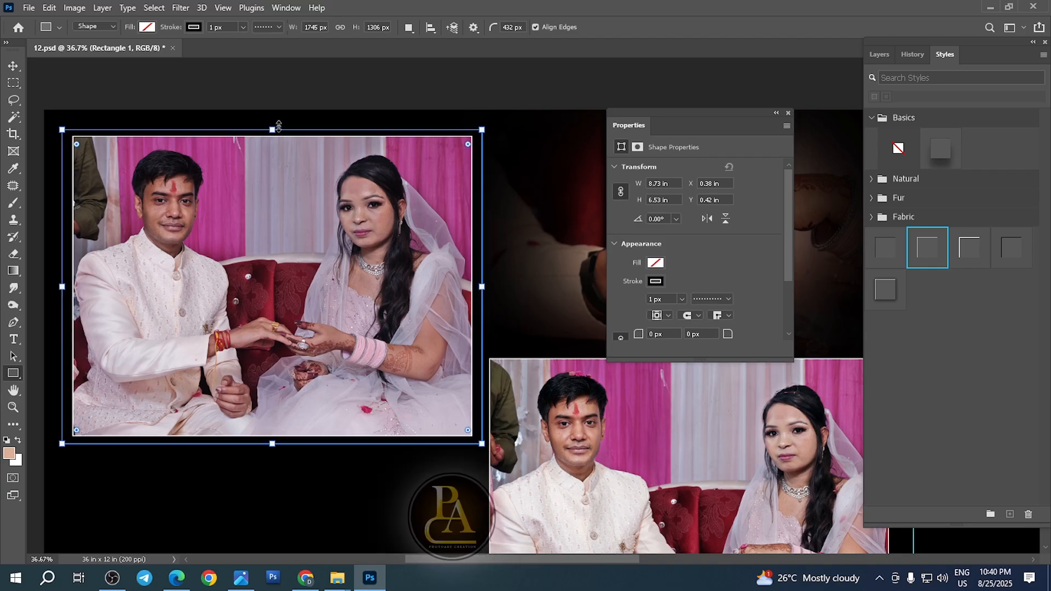
pyautogui.moveTo(279, 126); pyautogui.dragTo(289, 127)
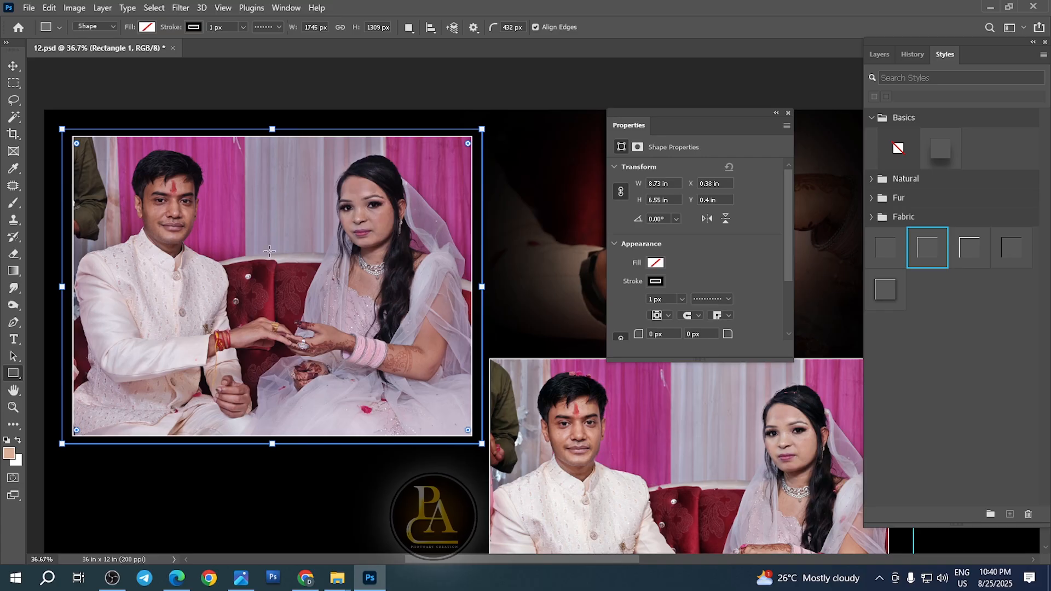
# - Resize the rectangle around the upper couple photo to about 8.88 by 6.74 in and change its stroke to the dashed line preset
pyautogui.moveTo(62, 128); pyautogui.dragTo(59, 123)
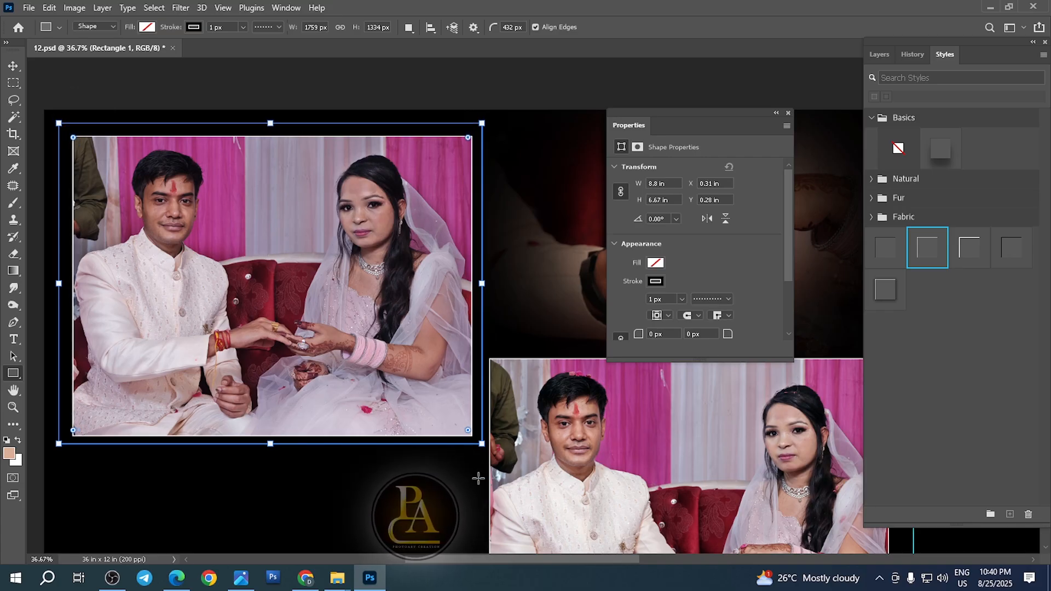
pyautogui.moveTo(482, 444); pyautogui.dragTo(486, 447)
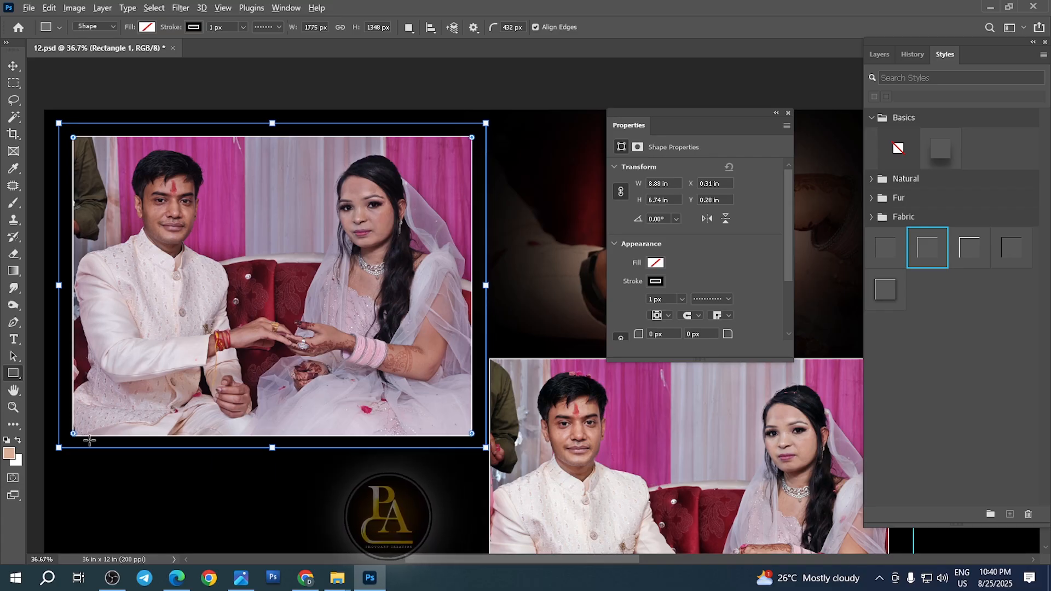
pyautogui.scroll(3, 90, 440)
pyautogui.scroll(-3, 82, 440)
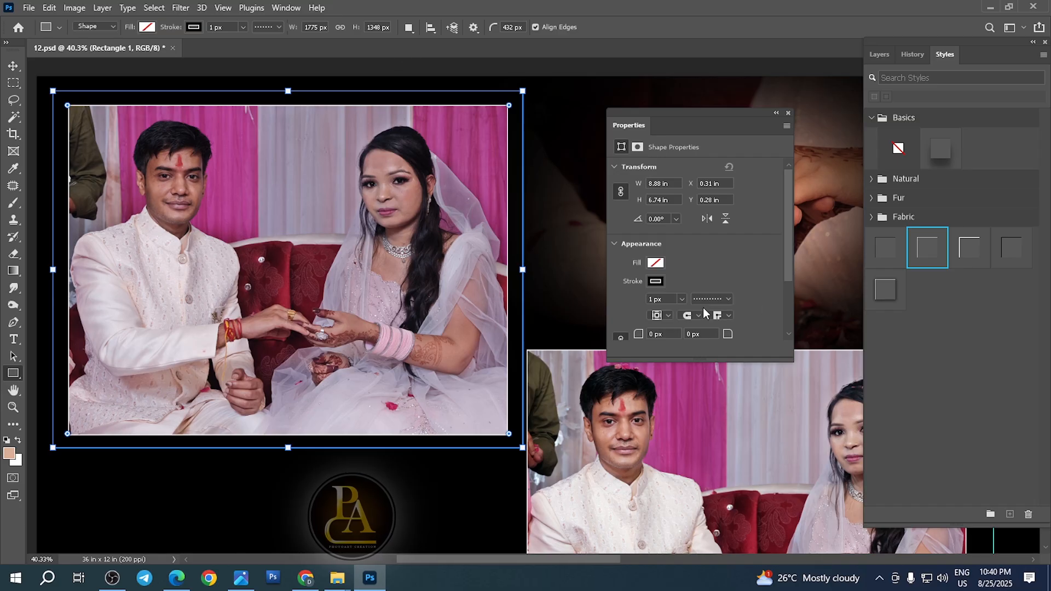
pyautogui.click(710, 299)
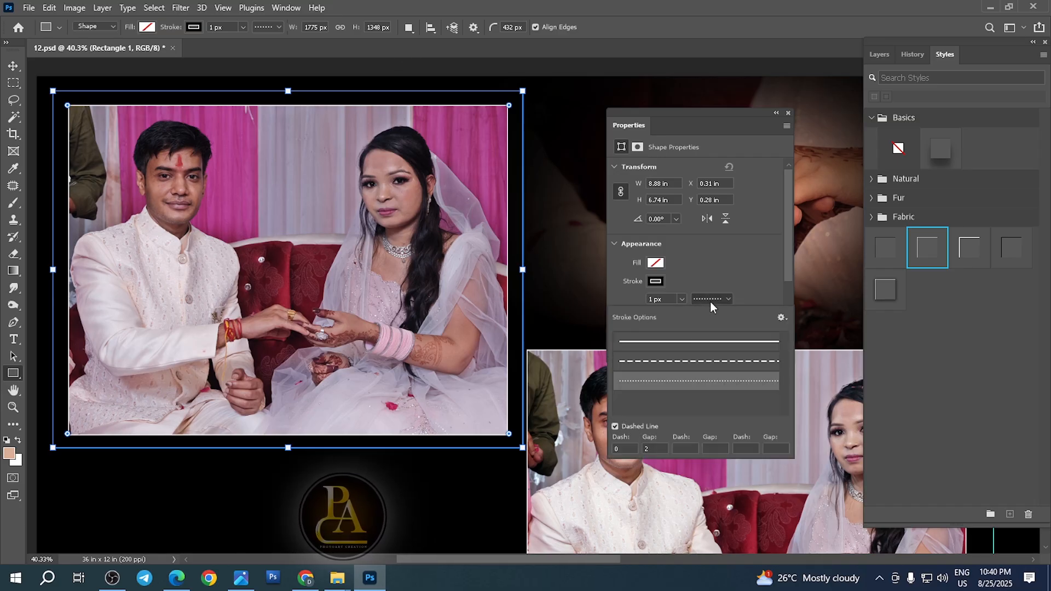
pyautogui.click(676, 369)
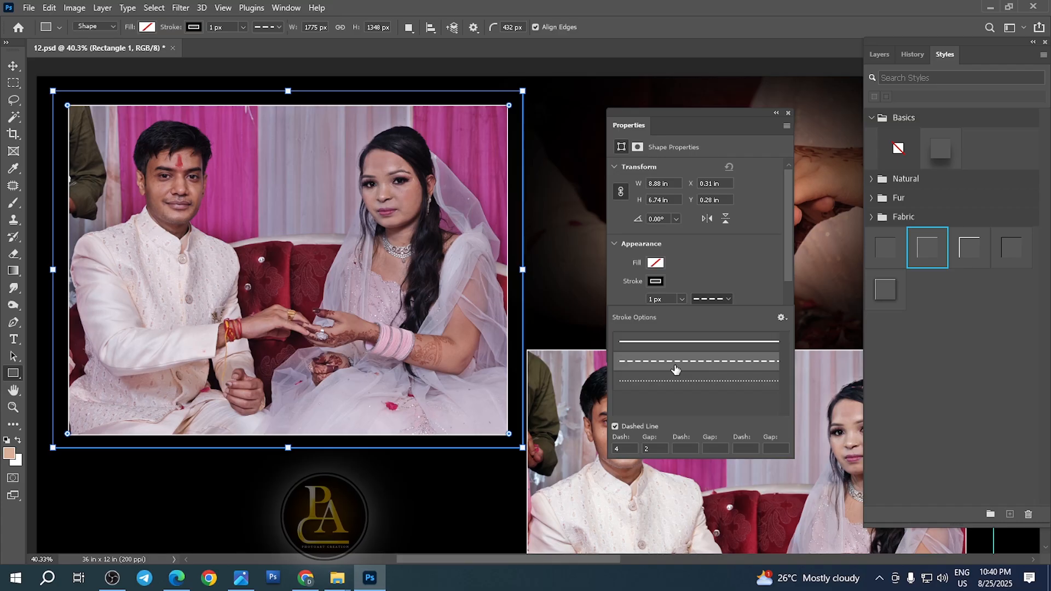
pyautogui.click(657, 265)
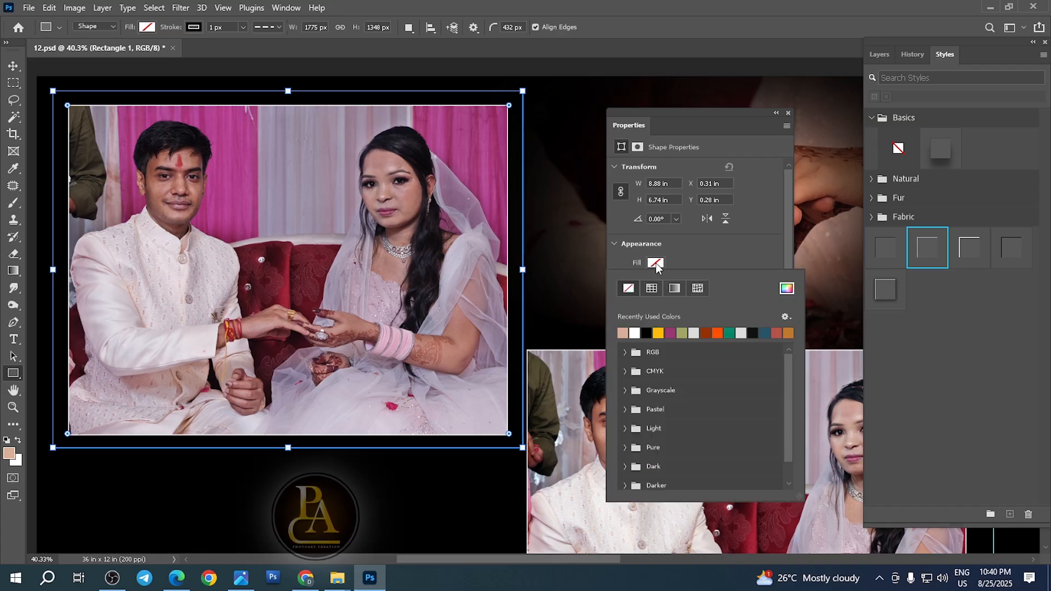
pyautogui.click(660, 331)
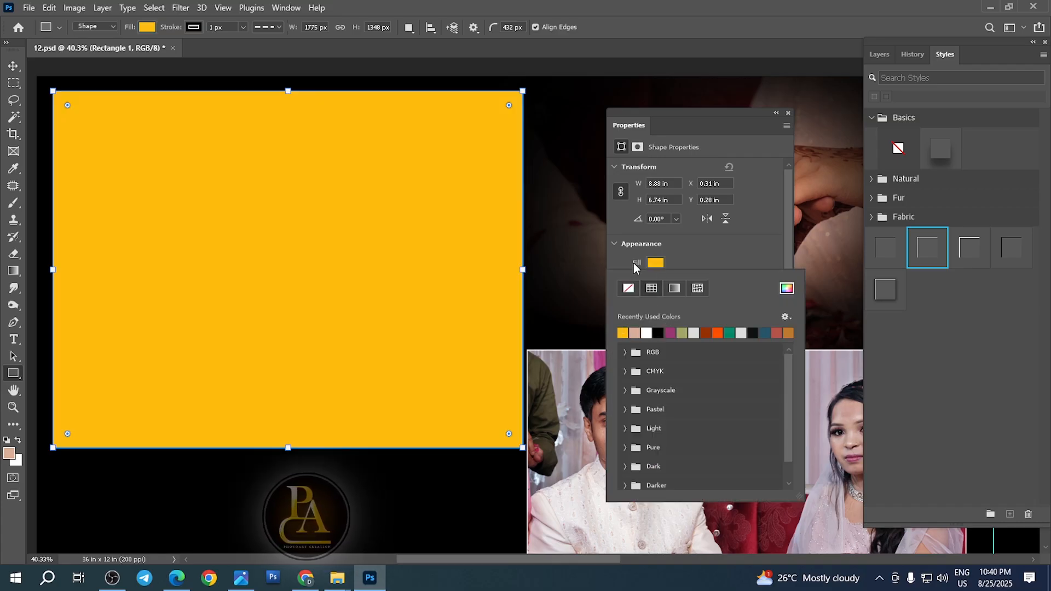
pyautogui.click(630, 289)
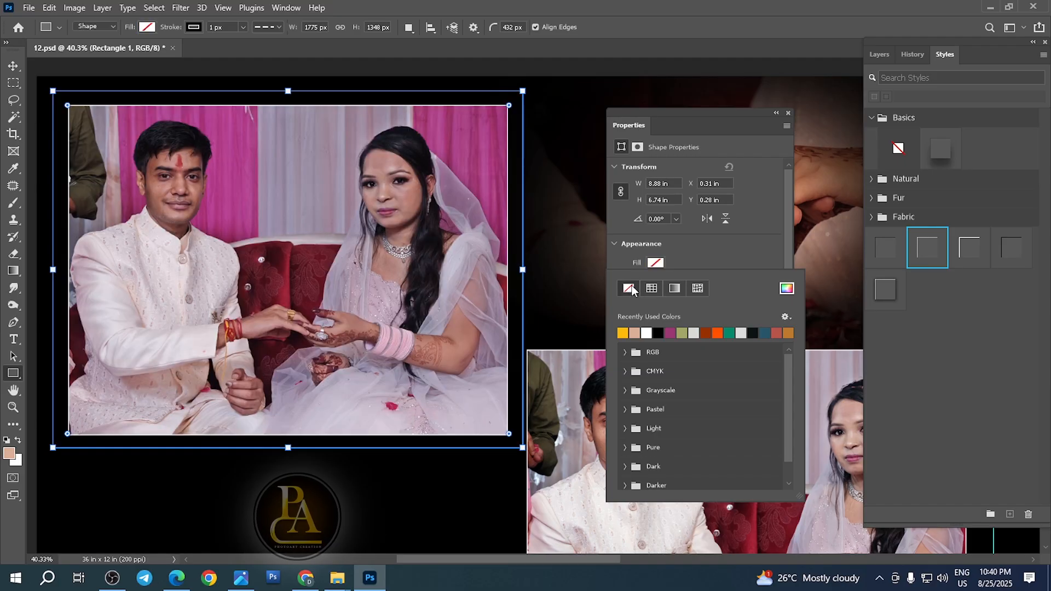
pyautogui.click(728, 263)
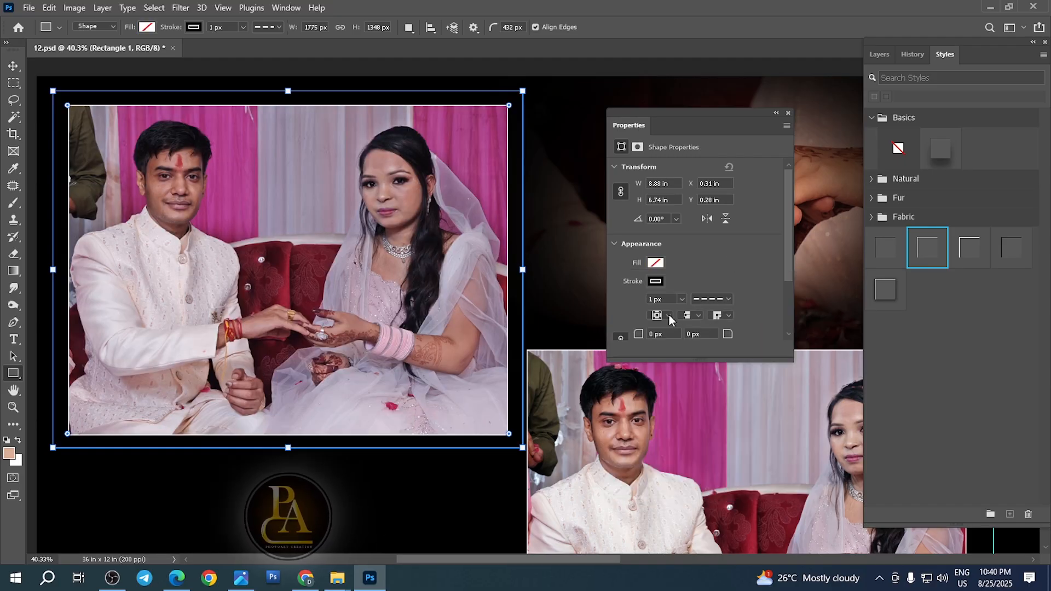
# - Set the dashed rectangle's stroke colour to white and try a stroke width of 6 px
pyautogui.click(194, 27)
pyautogui.click(141, 100)
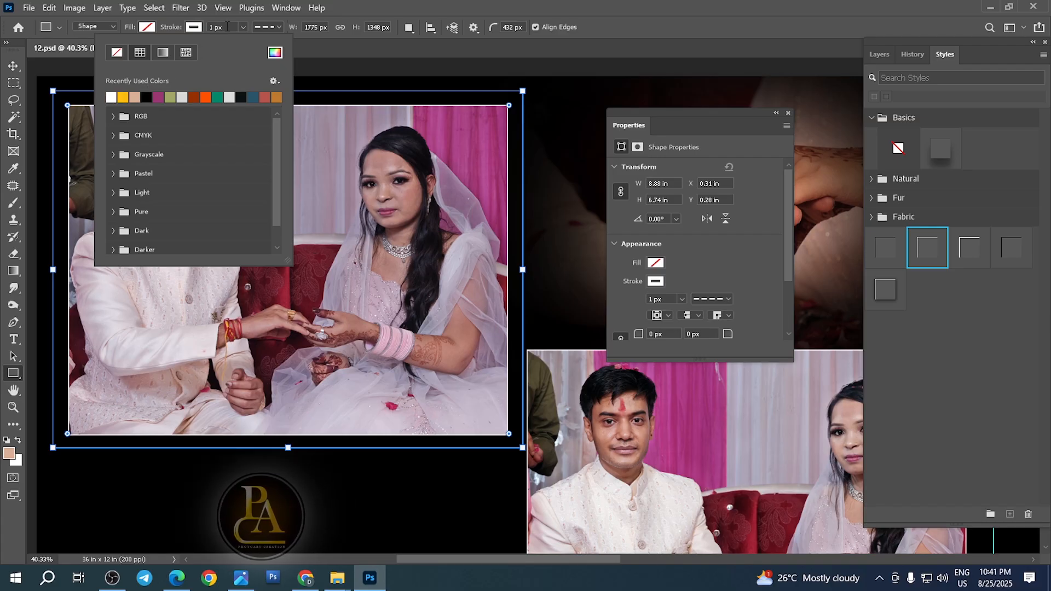
pyautogui.click(229, 26)
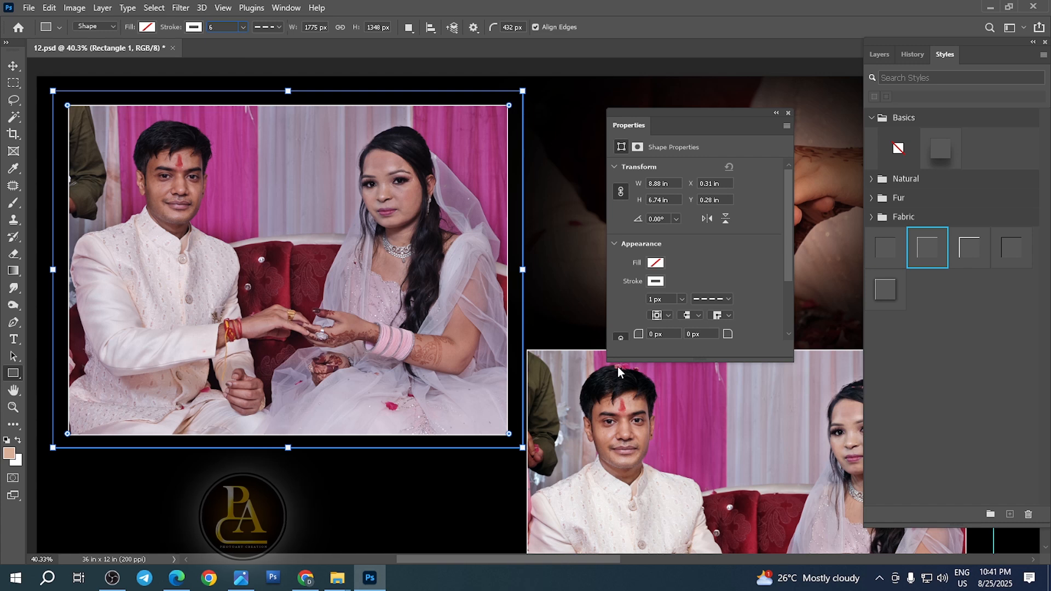
pyautogui.doubleClick(234, 24)
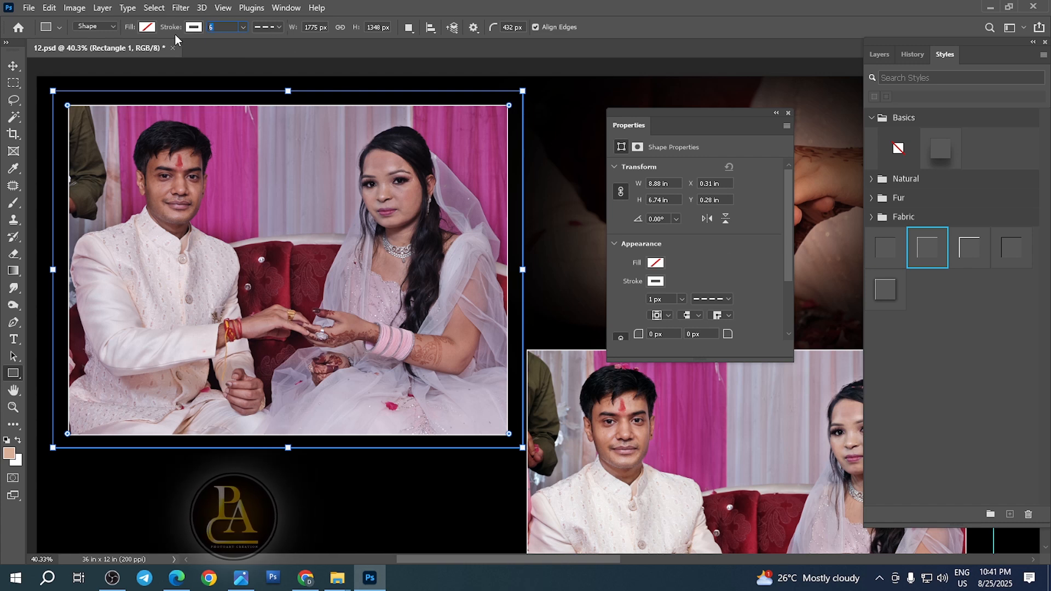
pyautogui.click(13, 66)
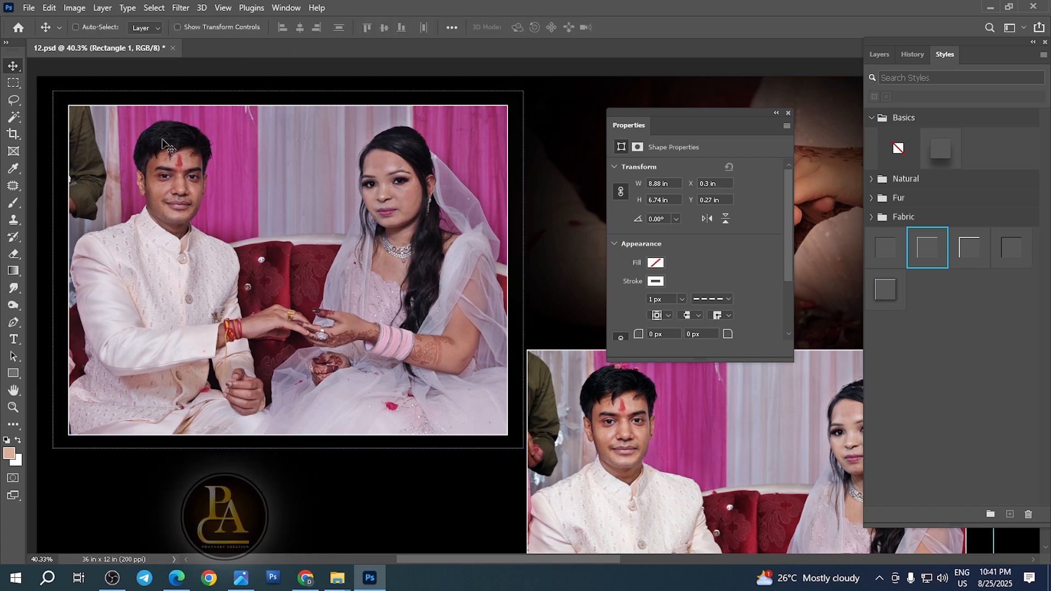
pyautogui.moveTo(153, 87); pyautogui.dragTo(237, 135)
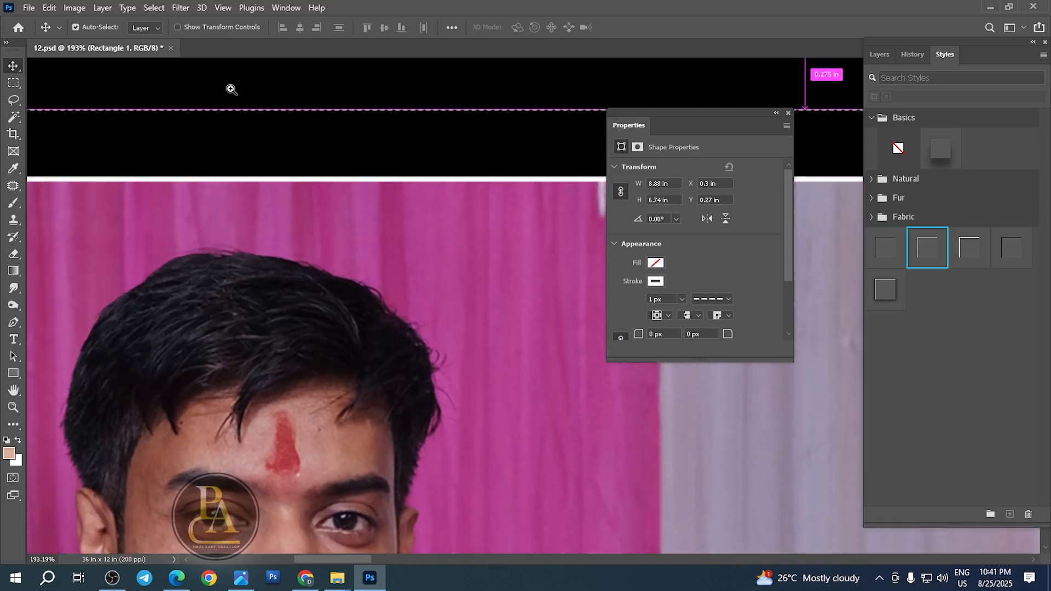
# - Set the stroke width of the rectangle around the upper couple photo to 5 px
pyautogui.press('u')
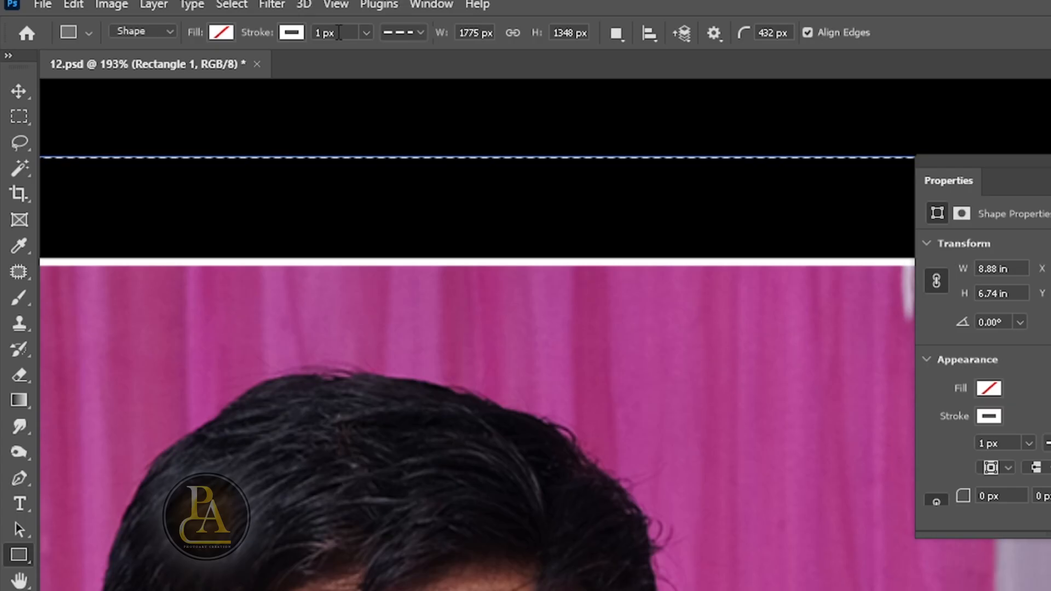
pyautogui.doubleClick(215, 27)
pyautogui.write('5')
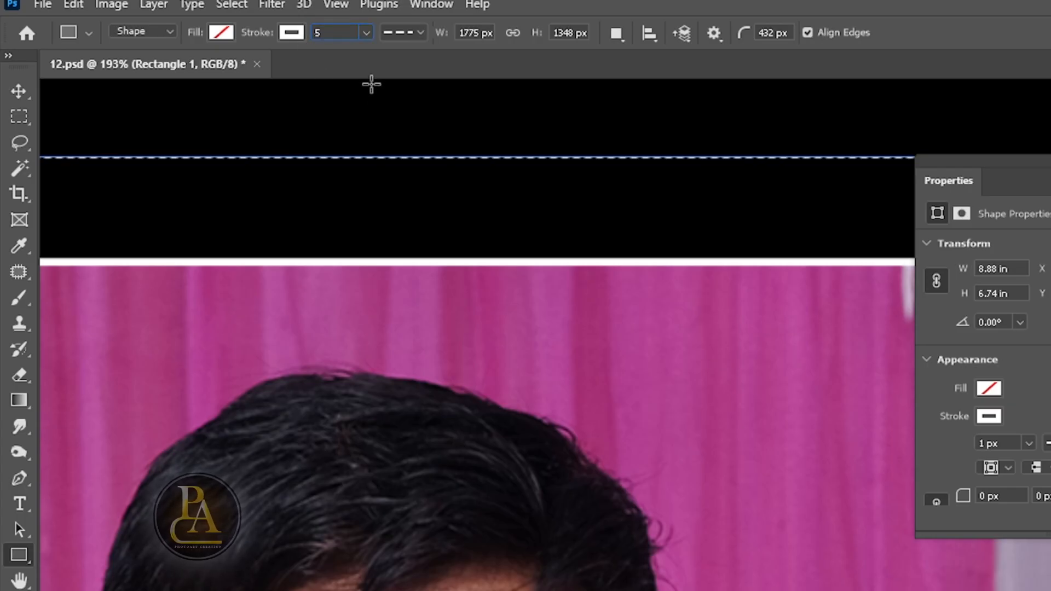
pyautogui.press('Return')
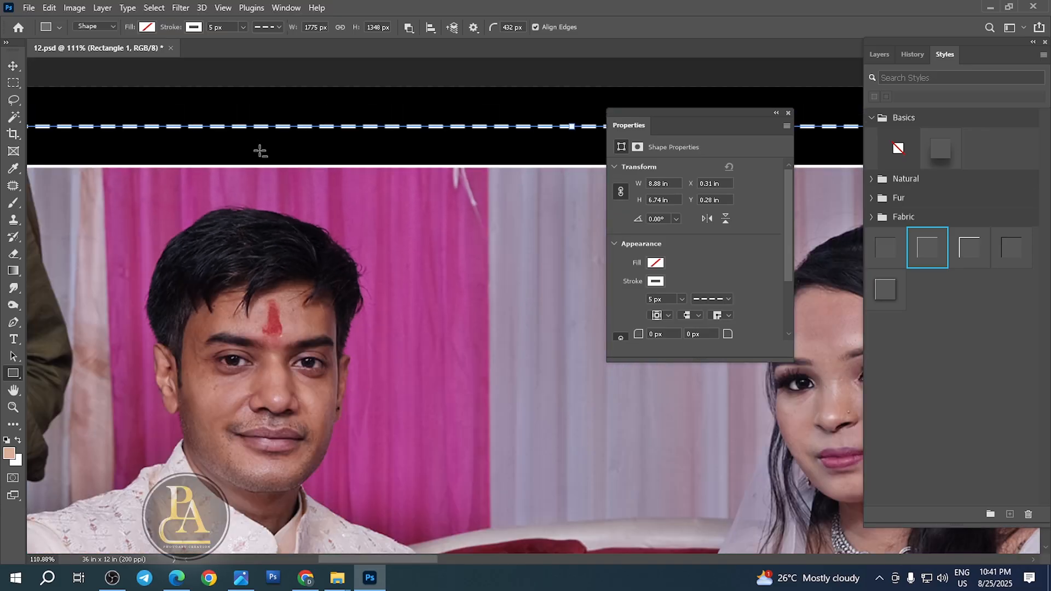
# - Scale the dashed rectangle to about 8.58 by 6.51 in with Free Transform so it sits closer to the upper couple photo
pyautogui.scroll(-3, 259, 152)
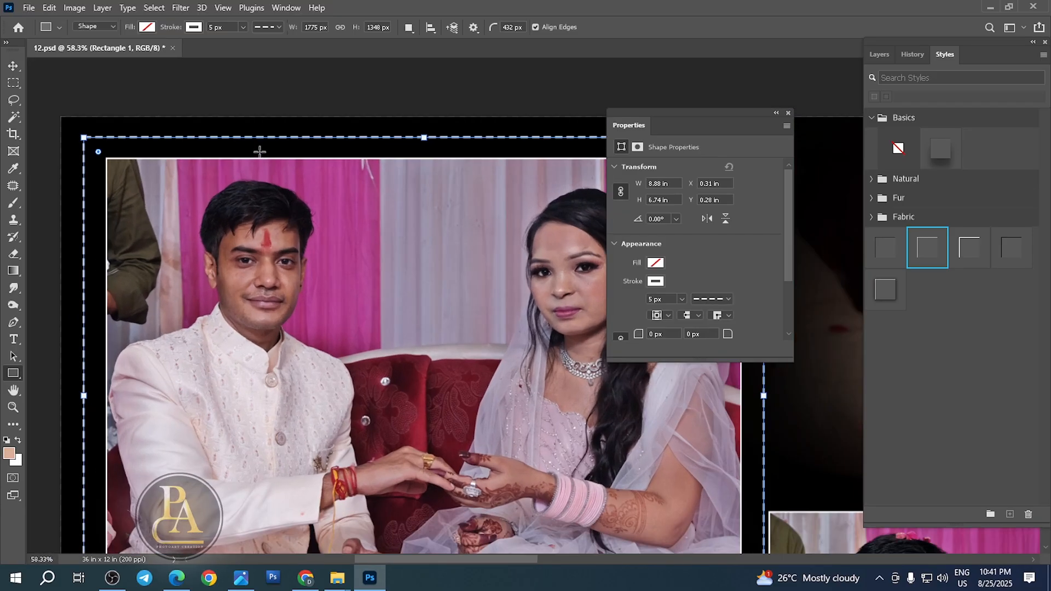
pyautogui.press('v')
pyautogui.press('Tab')
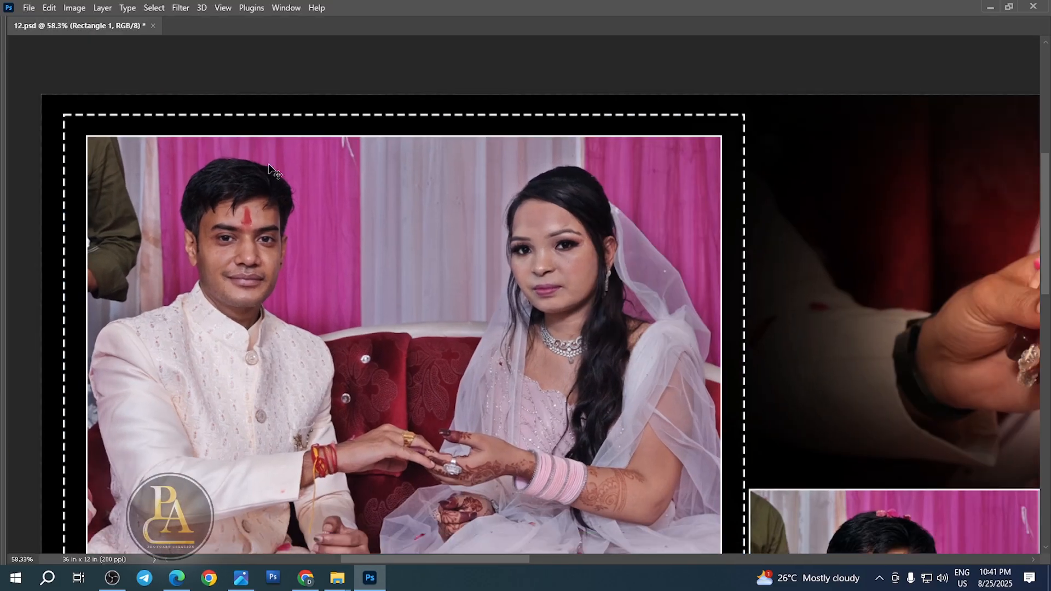
pyautogui.scroll(-2, 364, 174)
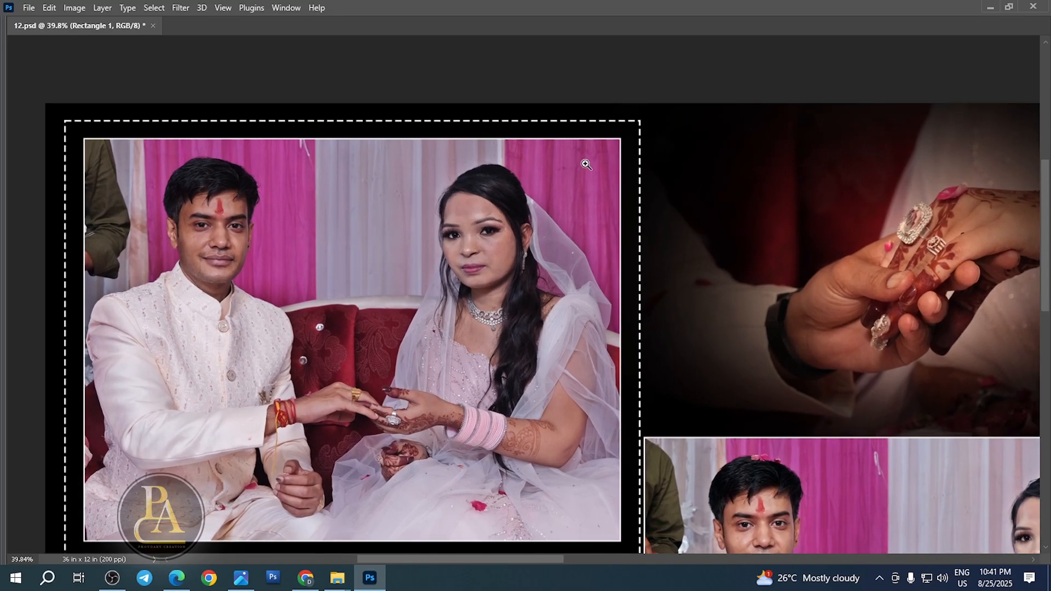
pyautogui.scroll(1, 550, 181)
pyautogui.press('ctrl')
pyautogui.hotkey('ctrl', 't')
pyautogui.moveTo(643, 119); pyautogui.dragTo(638, 133)
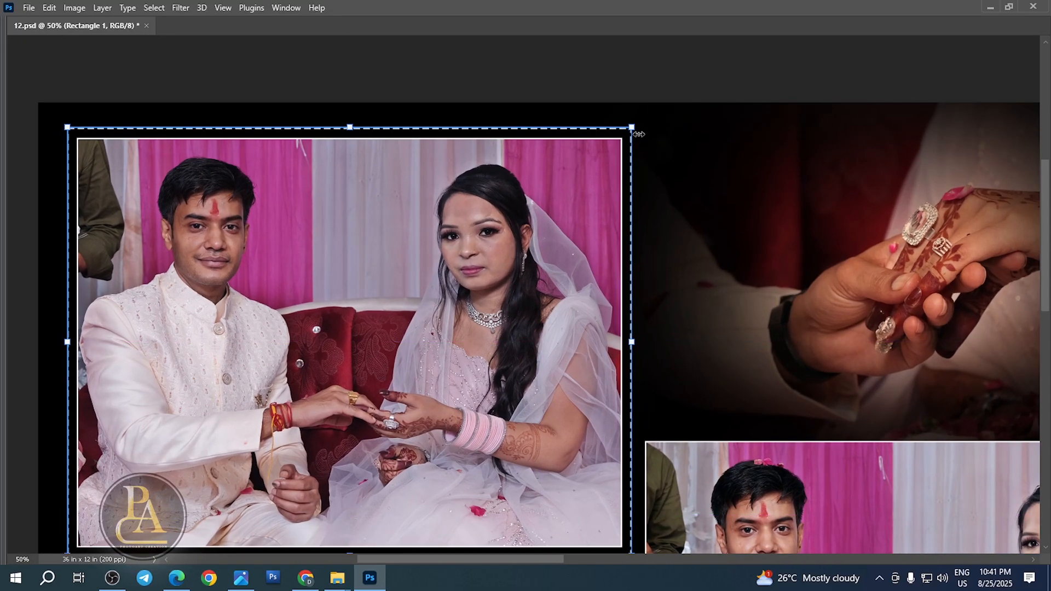
pyautogui.press('Return')
# - Duplicate the dashed rectangle and move the copy so it frames the lower couple photo with an even margin
pyautogui.scroll(-2, 460, 268)
pyautogui.moveTo(458, 296); pyautogui.dragTo(361, 243)
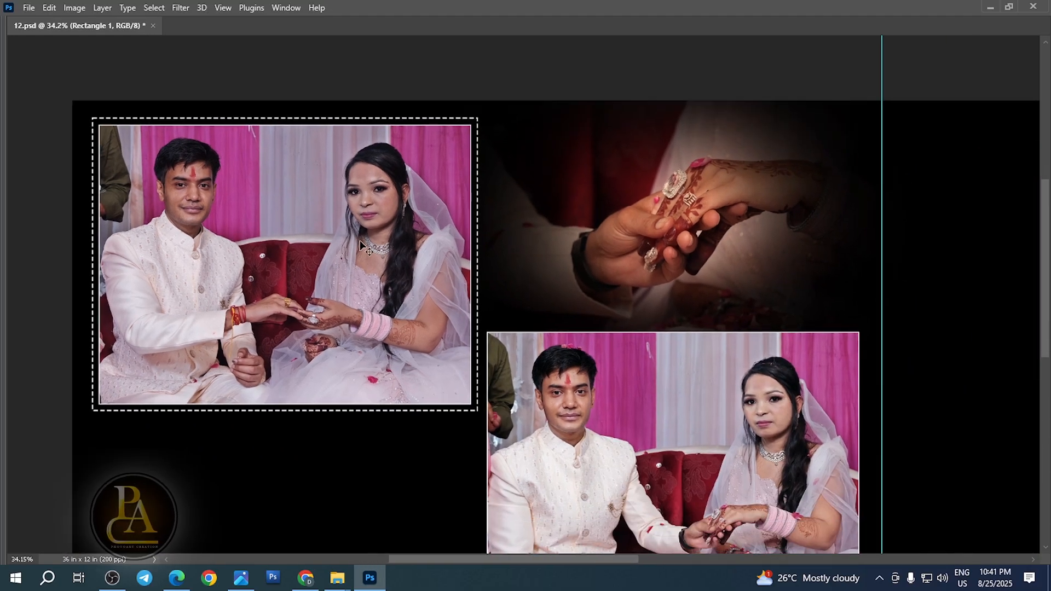
pyautogui.scroll(2, 362, 244)
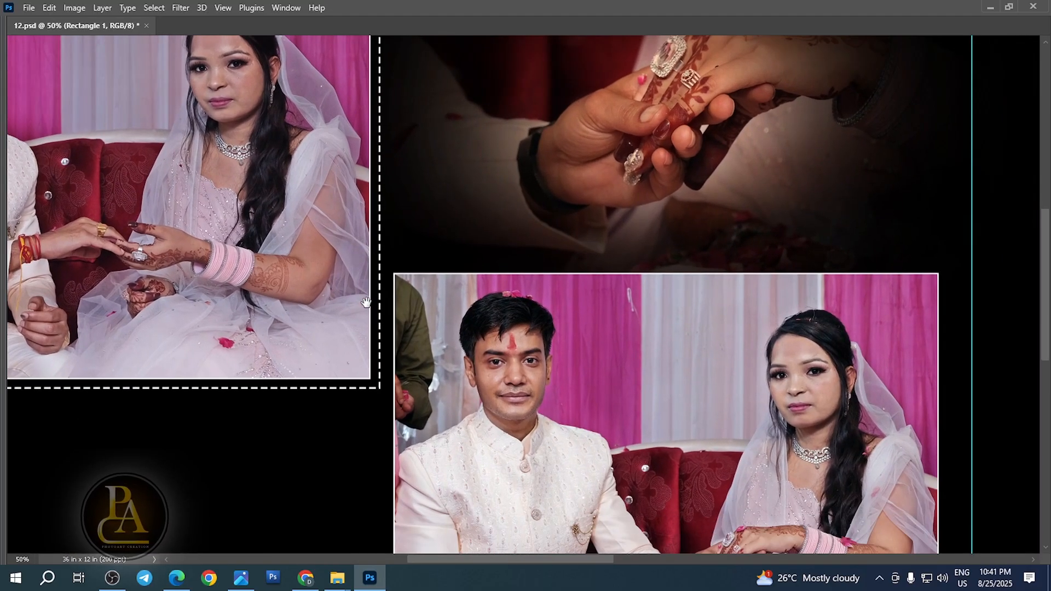
pyautogui.scroll(-3, 362, 301)
pyautogui.hotkey('ctrl', 'j')
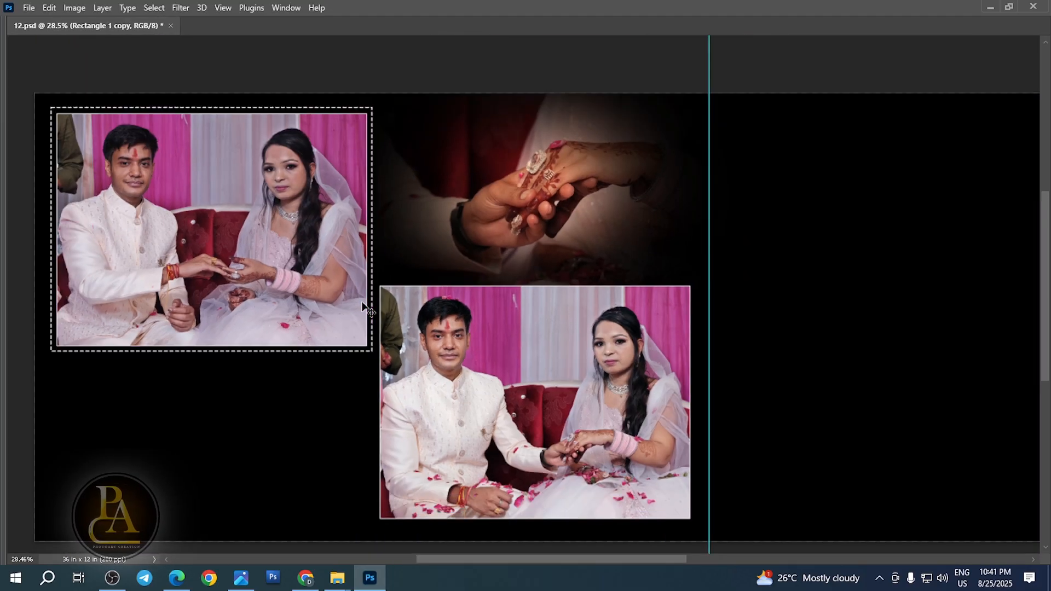
pyautogui.moveTo(324, 258)
pyautogui.mouseDown()
pyautogui.moveTo(474, 359)
pyautogui.moveTo(325, 258)
pyautogui.mouseUp()
pyautogui.moveTo(246, 226); pyautogui.dragTo(568, 402)
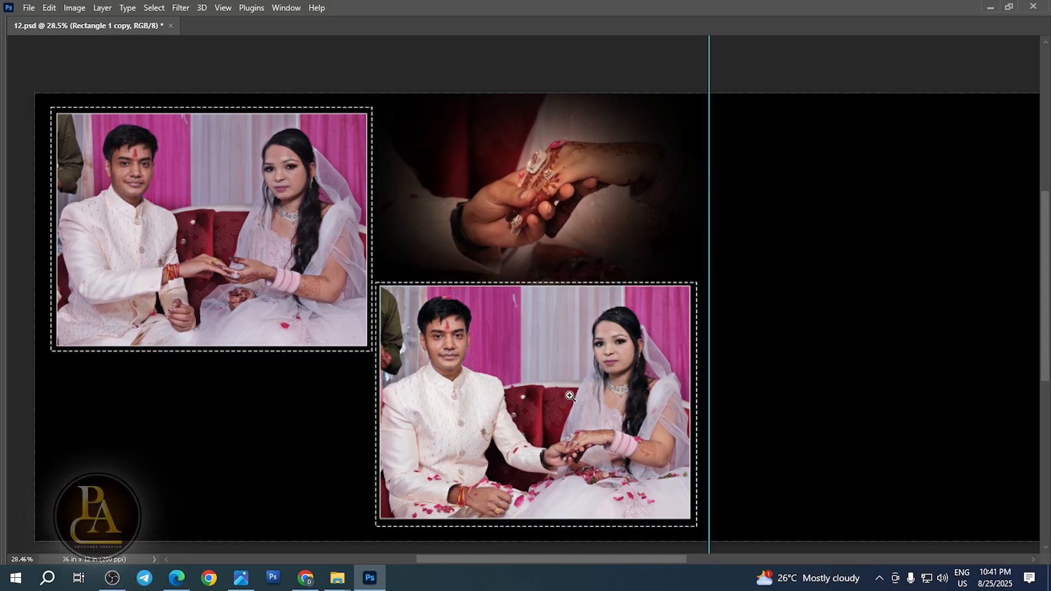
# - Inspect the dashed frames around both couple photos up close for even margins
pyautogui.press('z')
pyautogui.click(567, 395)
pyautogui.click(568, 396)
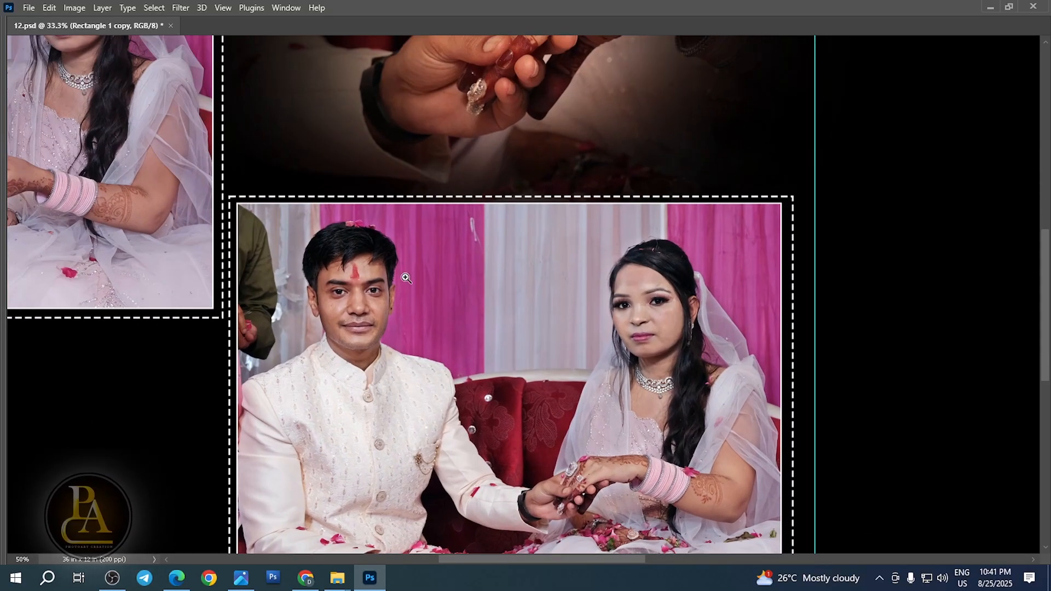
pyautogui.moveTo(369, 238); pyautogui.dragTo(309, 47)
pyautogui.moveTo(378, 327); pyautogui.dragTo(412, 332)
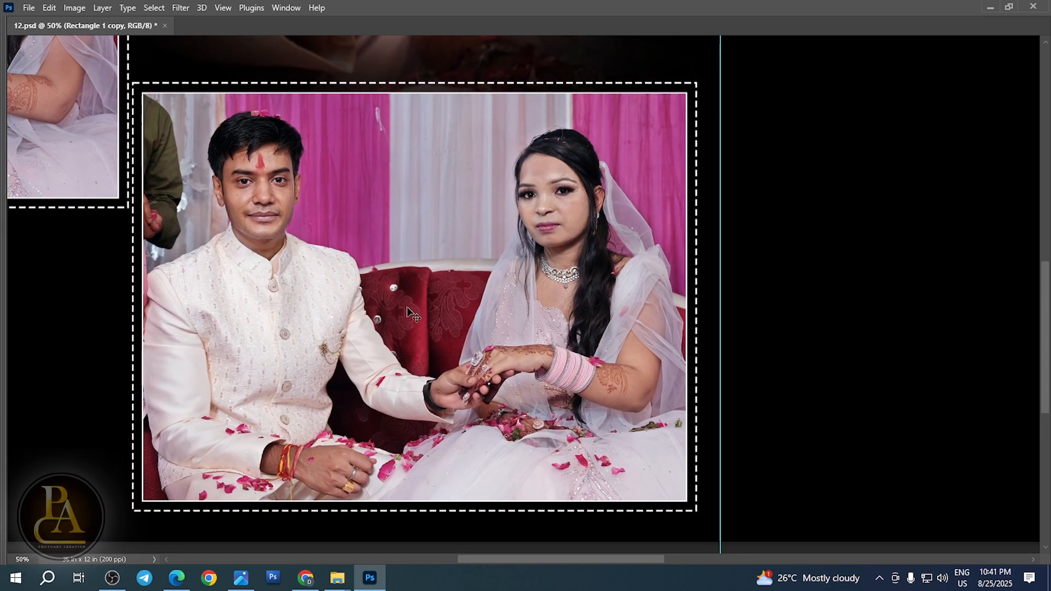
pyautogui.scroll(-2, 334, 263)
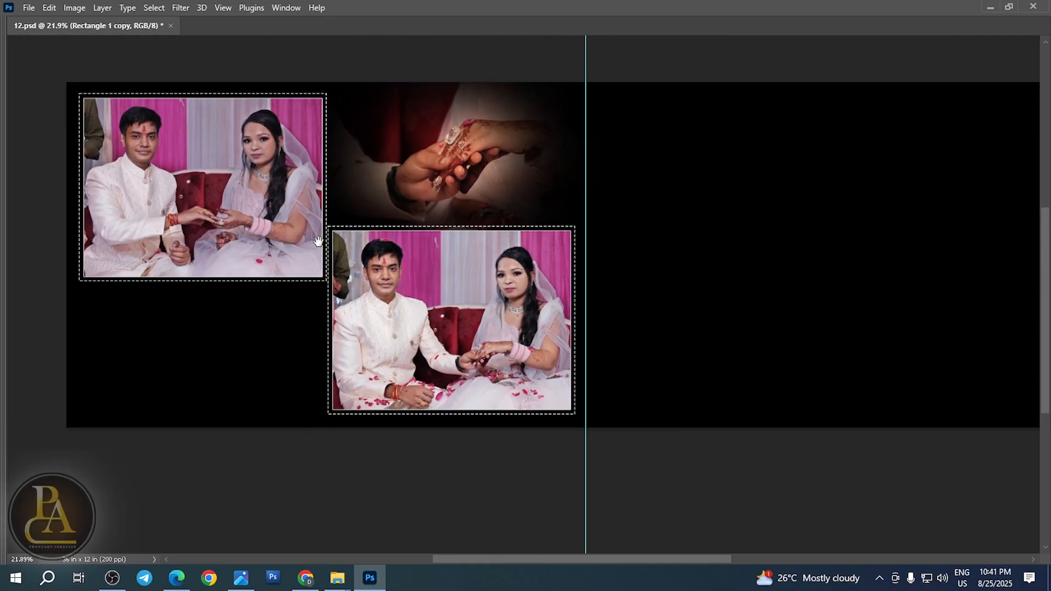
pyautogui.scroll(3, 244, 192)
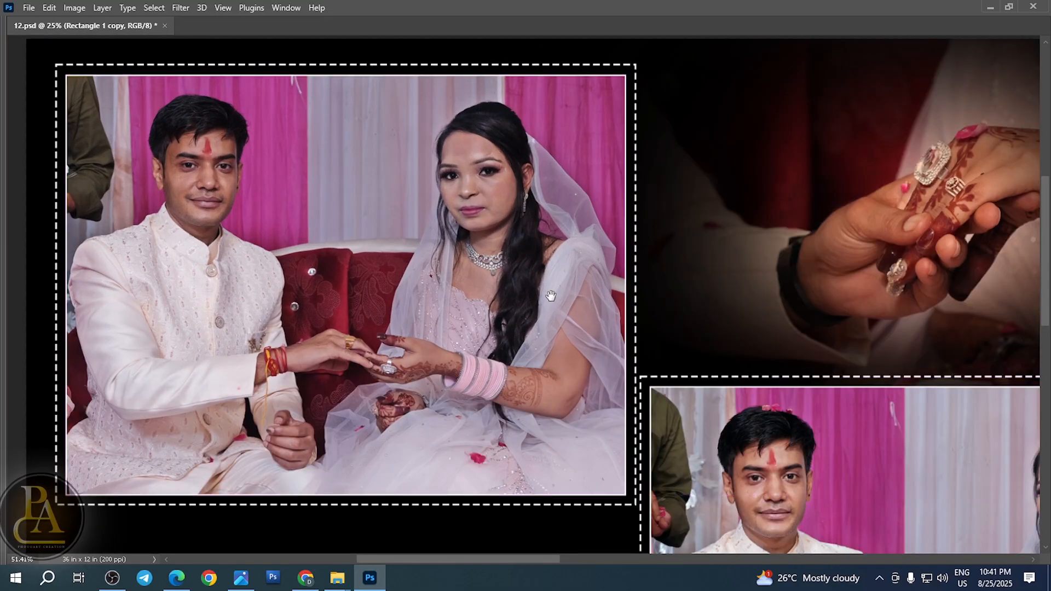
pyautogui.moveTo(551, 296); pyautogui.dragTo(247, 156)
# - Close the shape properties and rasterize the Rectangle 1 copy layer
pyautogui.press('Tab')
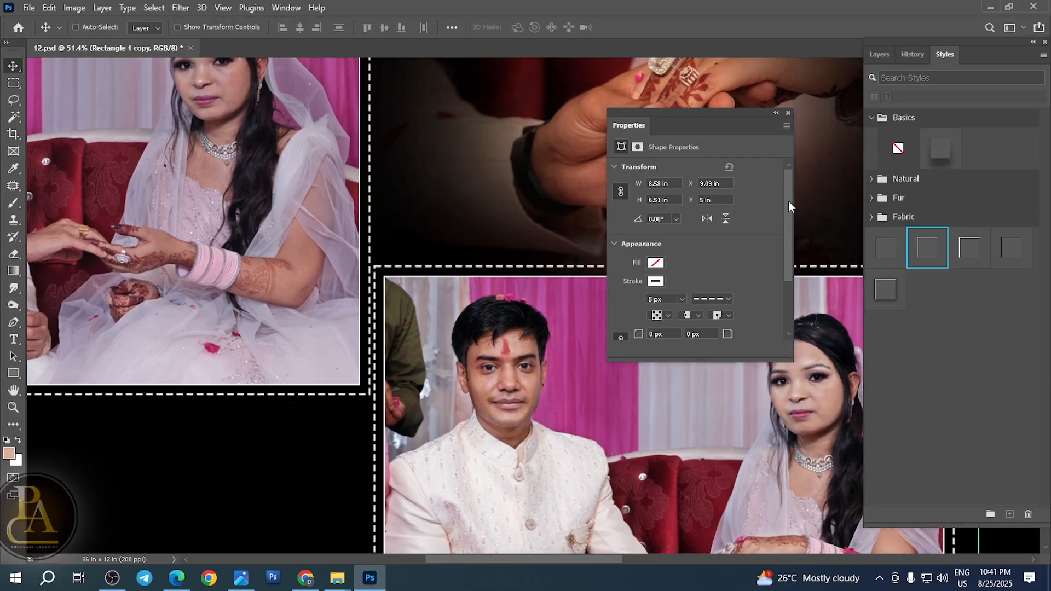
pyautogui.click(787, 114)
pyautogui.click(885, 55)
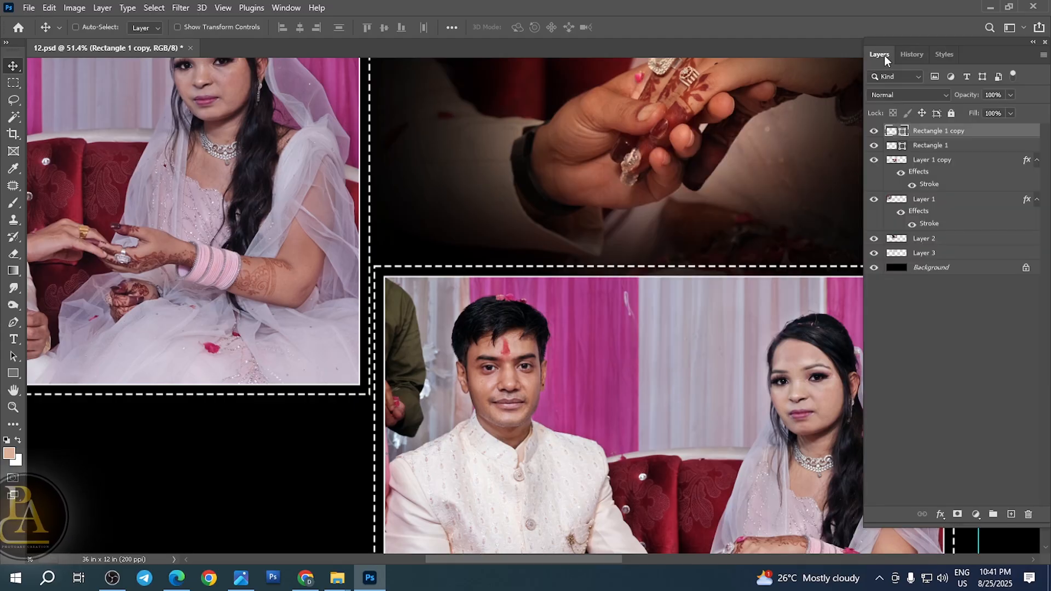
pyautogui.moveTo(786, 225); pyautogui.dragTo(762, 189)
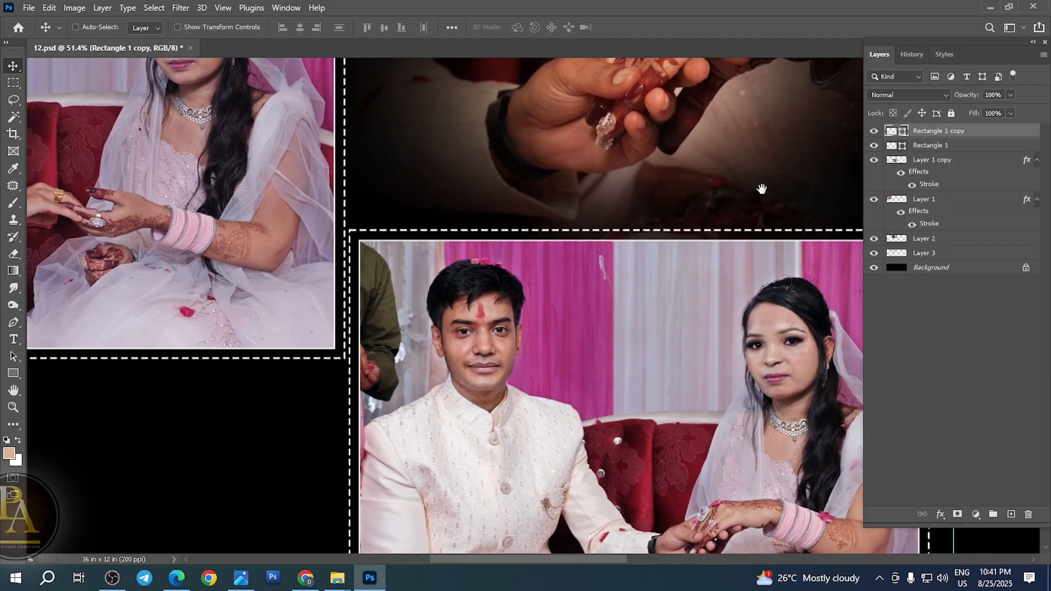
pyautogui.rightClick(925, 133)
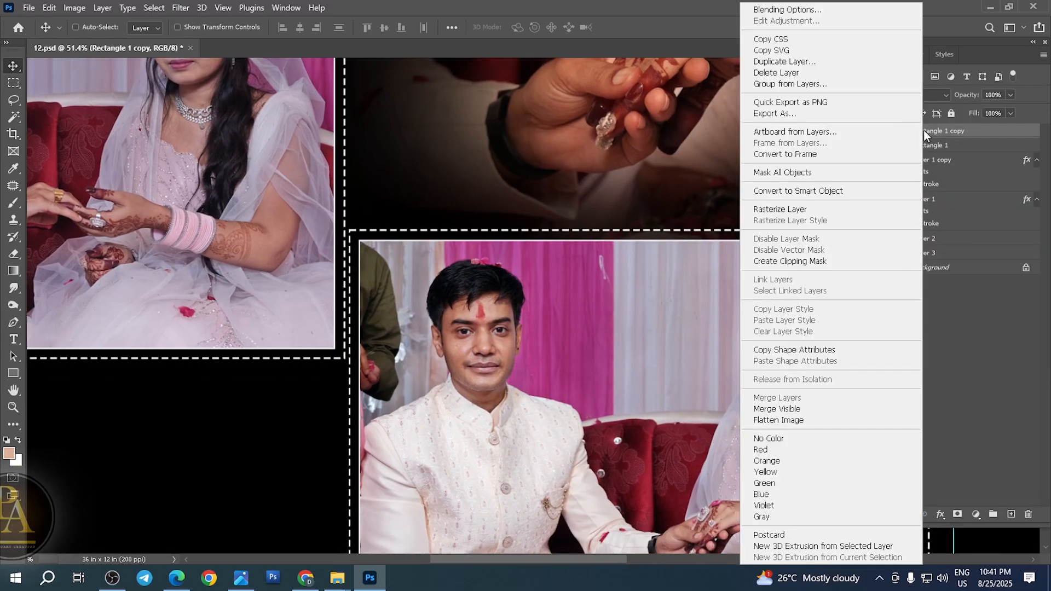
pyautogui.click(817, 210)
# - Fade the upper-left corner of the dashed frame around the lower couple photo using the Eraser with a soft 800 px tip
pyautogui.press('e')
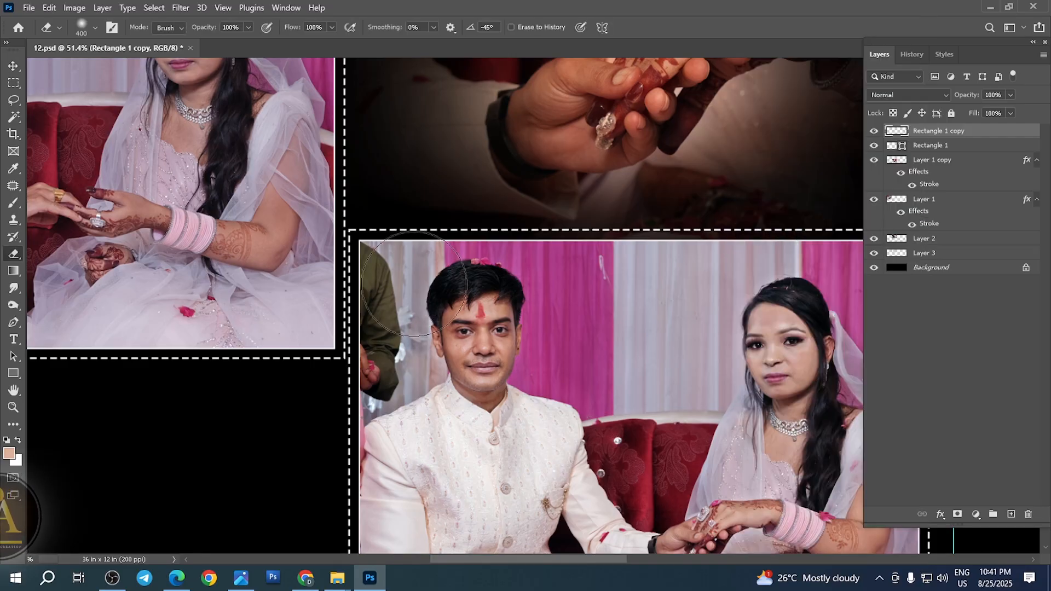
pyautogui.press(']')
pyautogui.press(']')
pyautogui.press(']')
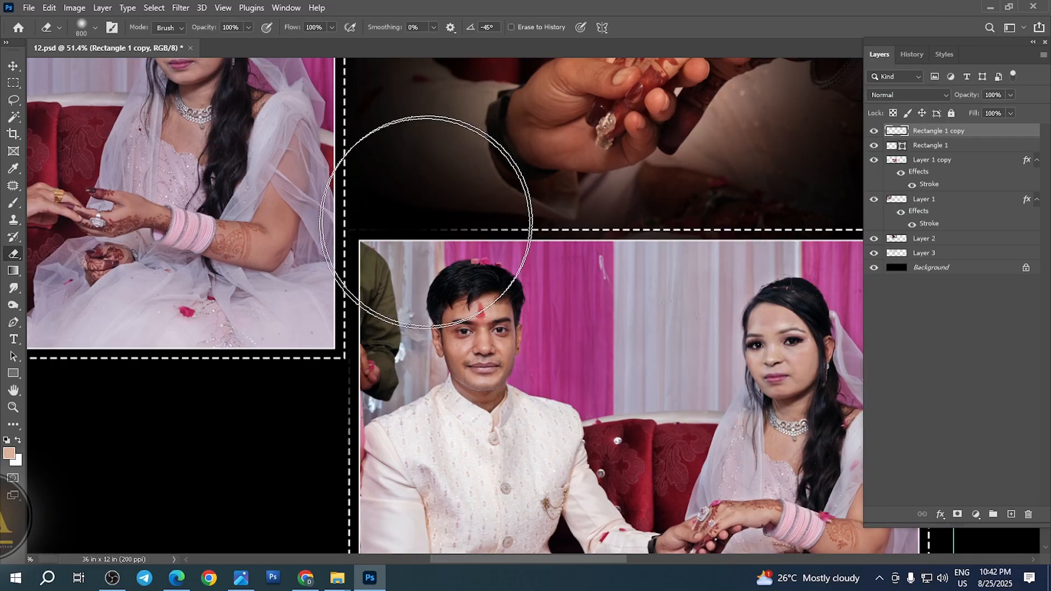
# - Fade the lower-right corner of the lower photo's dashed frame using the Eraser with a soft 1100 px tip
pyautogui.hotkey('ctrl', '-')
pyautogui.moveTo(547, 383); pyautogui.dragTo(356, 280)
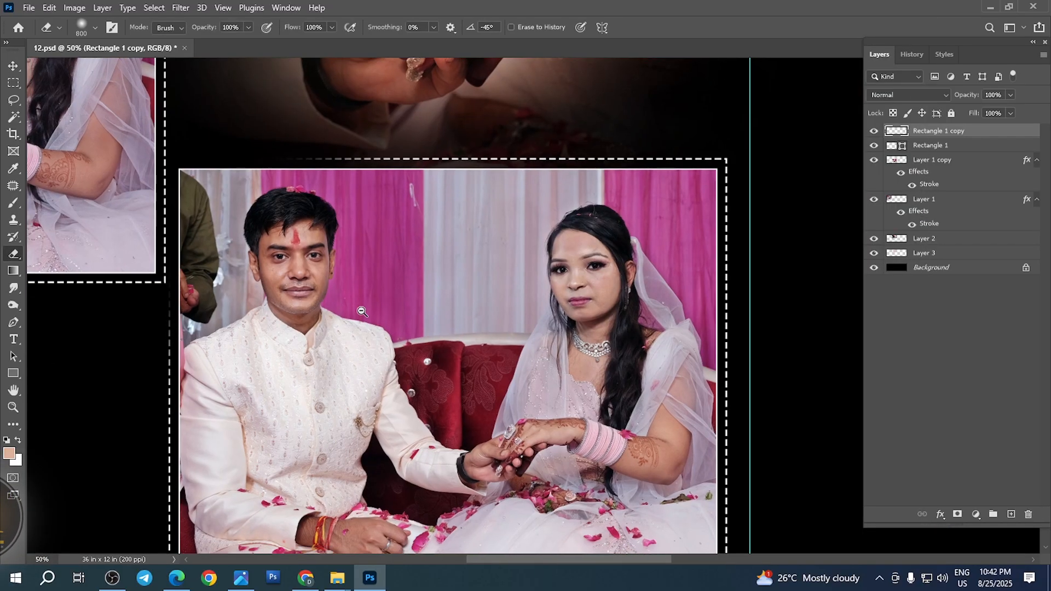
pyautogui.hotkey('ctrl', '-')
pyautogui.hotkey('ctrl', '-')
pyautogui.press('[')
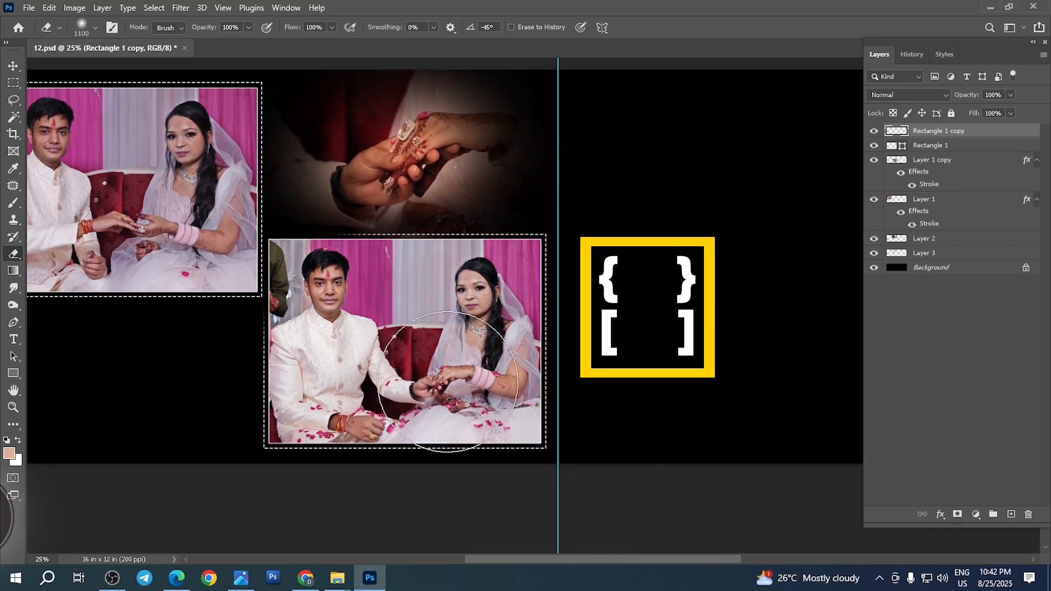
pyautogui.press(']')
pyautogui.press(']')
pyautogui.press(']')
pyautogui.press(']')
pyautogui.press(']')
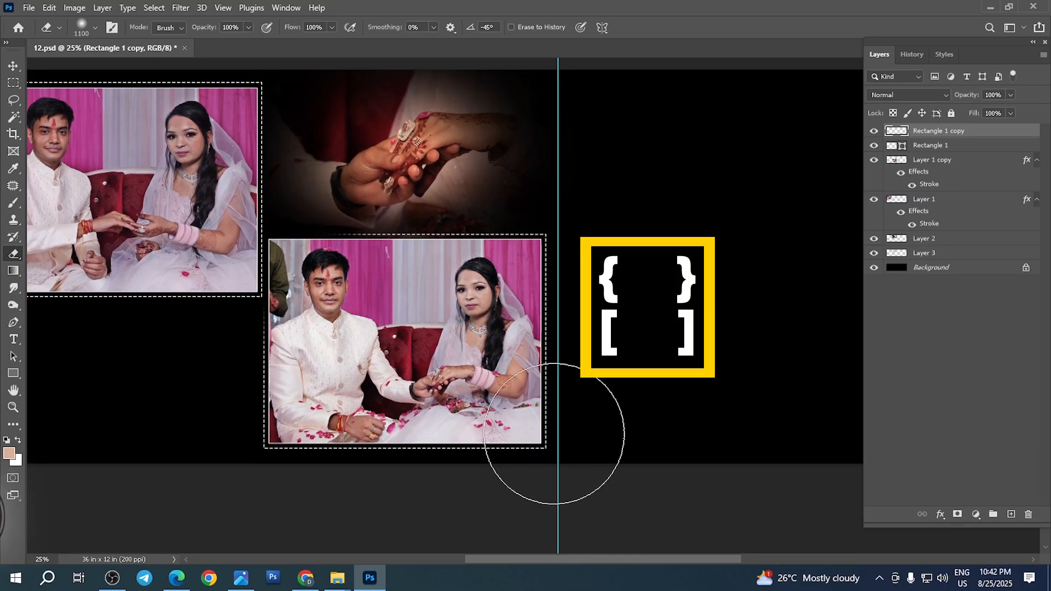
pyautogui.press('v')
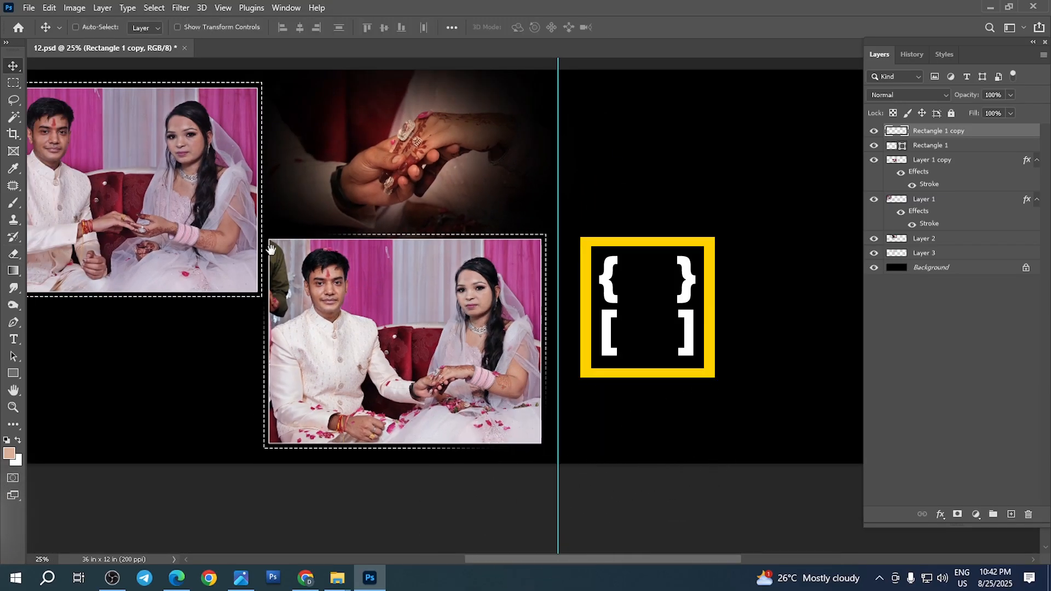
# - Try moving the upper photo's dashed frame up about 0.1 in, and undo the move
pyautogui.scroll(3, 380, 360)
pyautogui.scroll(6, 379, 360)
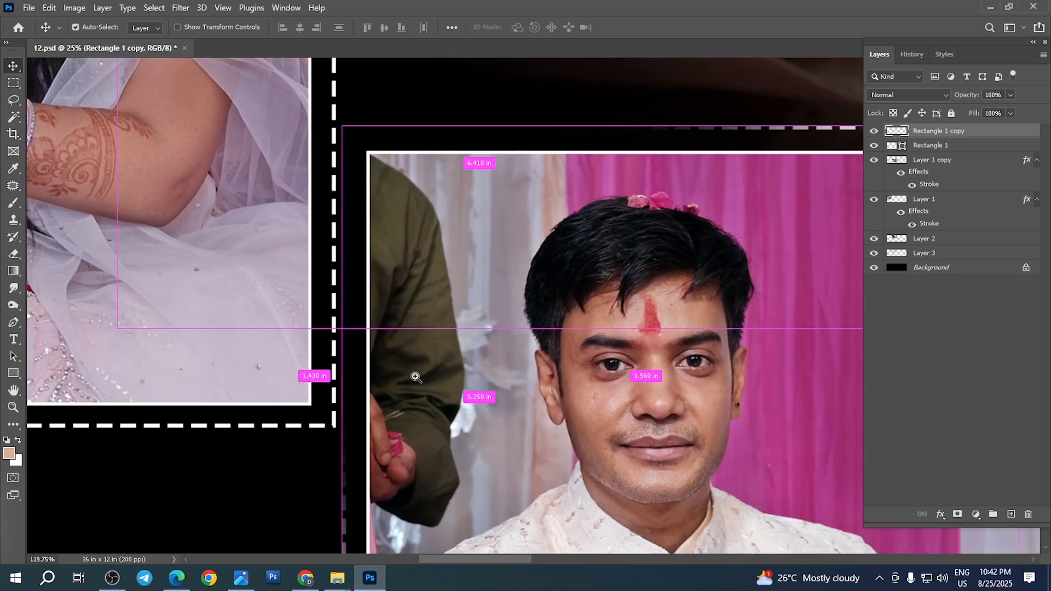
pyautogui.scroll(-2, 426, 385)
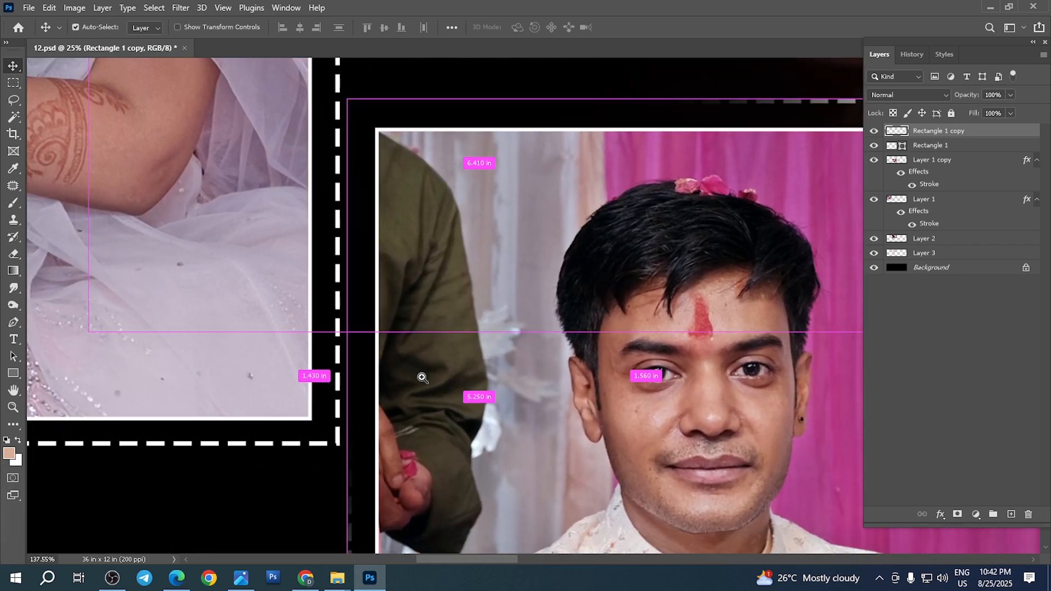
pyautogui.press('ctrl')
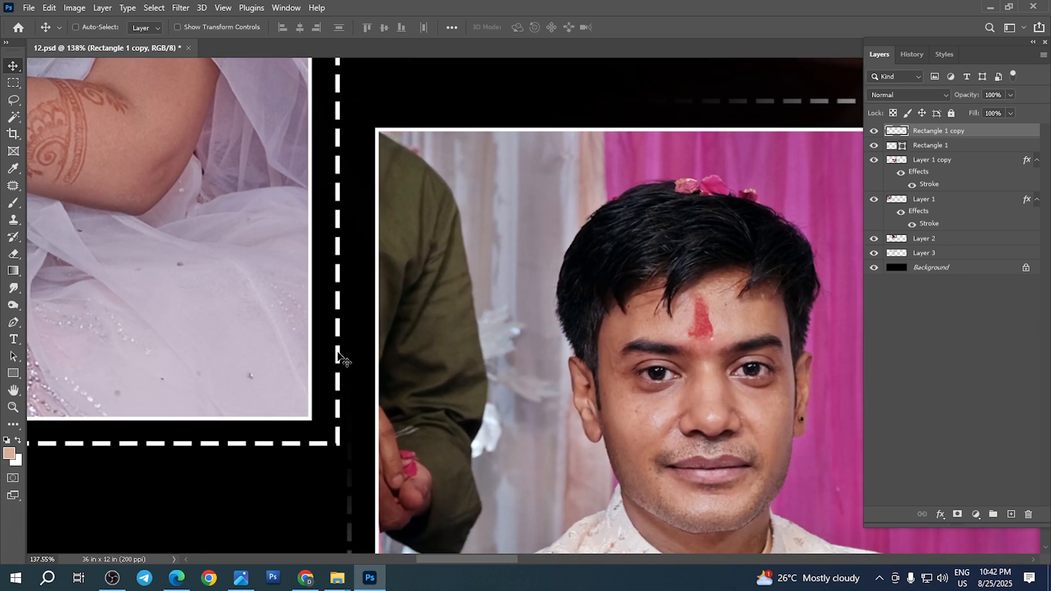
pyautogui.rightClick(338, 356)
pyautogui.click(376, 359)
pyautogui.moveTo(350, 368); pyautogui.dragTo(355, 351)
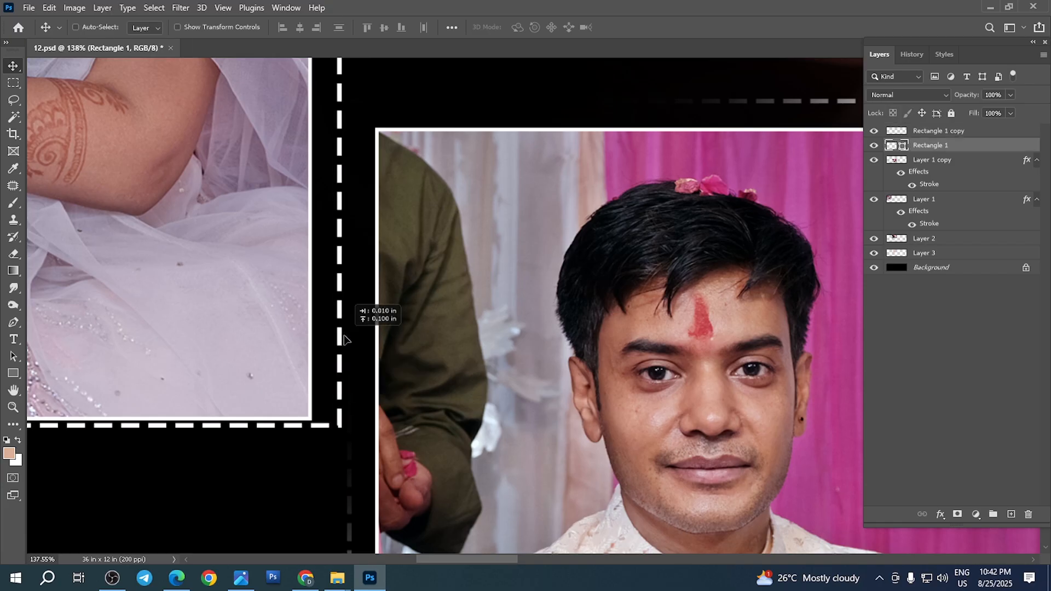
pyautogui.hotkey('ctrl', 'z')
# - Rasterize the Rectangle 1 layer and fade corners of the upper photo's dashed frame with a soft 1200 px Eraser
pyautogui.rightClick(914, 147)
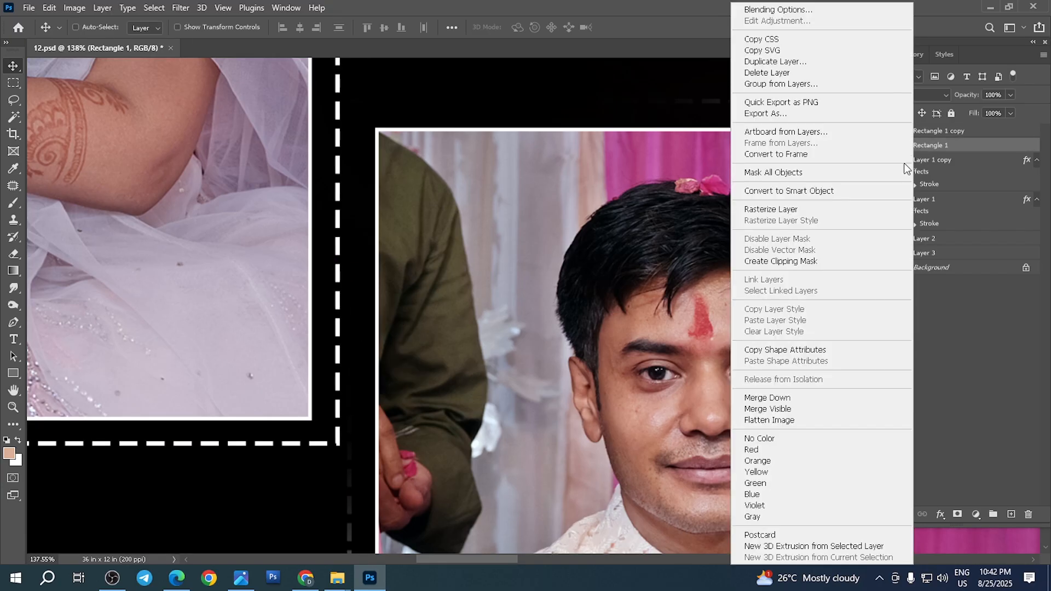
pyautogui.click(773, 212)
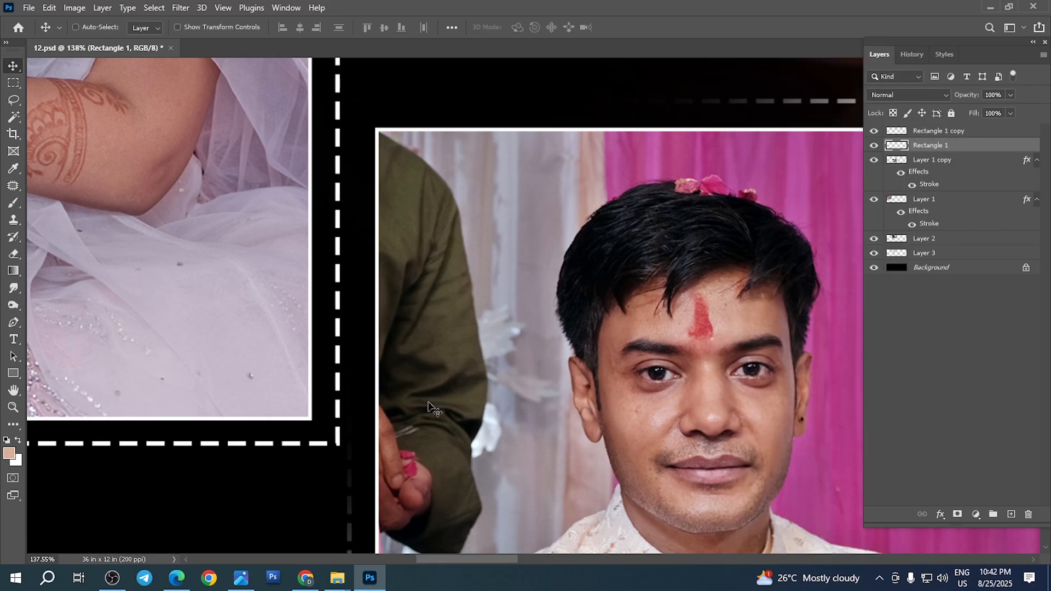
pyautogui.scroll(-5, 323, 390)
pyautogui.scroll(-3, 323, 389)
pyautogui.press('e')
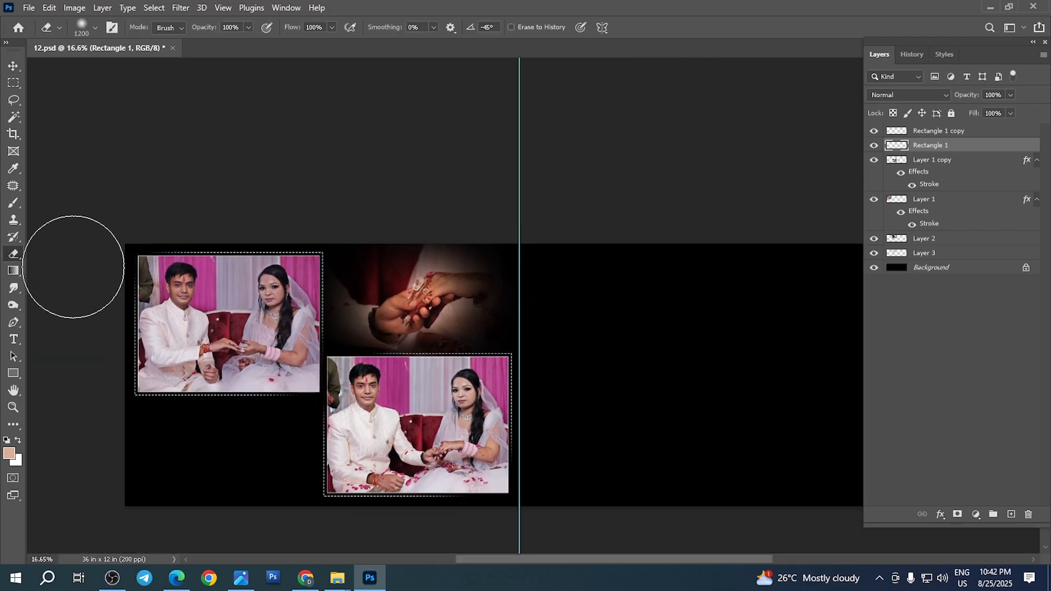
pyautogui.press('v')
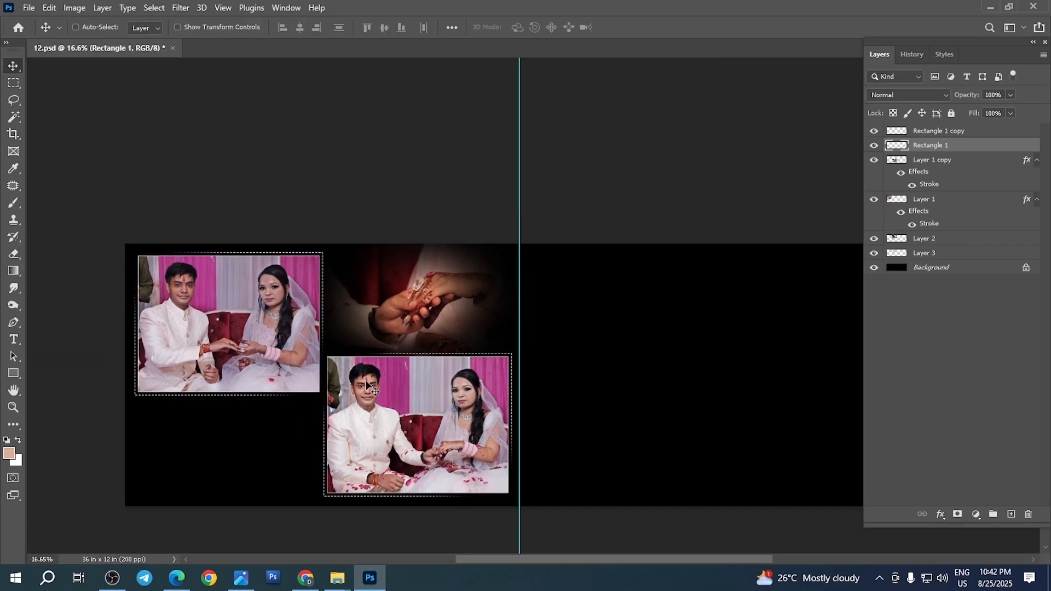
# - Save the album document and open the photo DSCF3299 from the por folder in Photoshop
pyautogui.scroll(1, 365, 381)
pyautogui.hotkey('ctrl', 's')
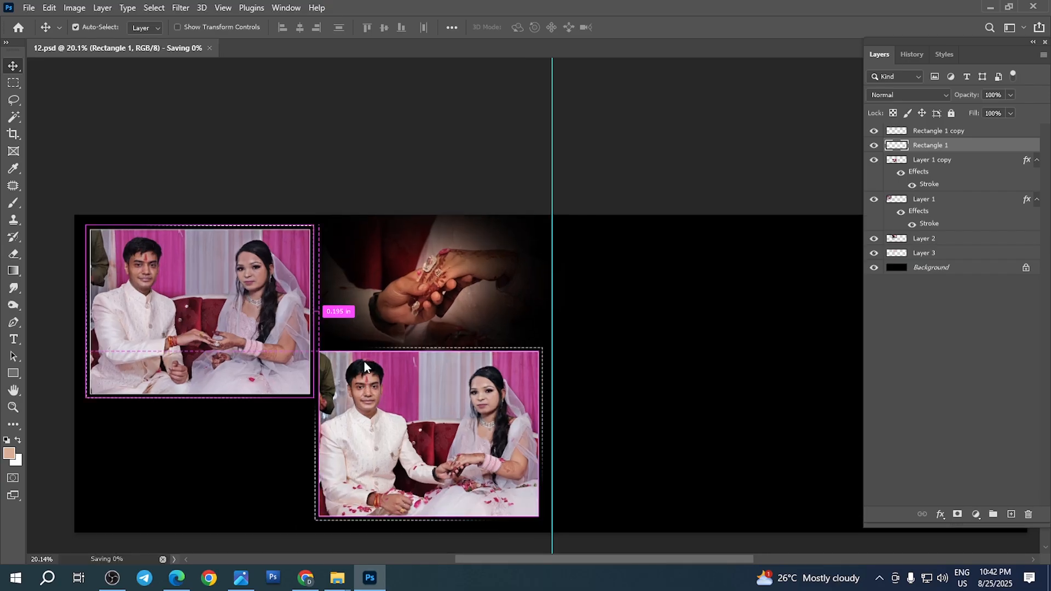
pyautogui.moveTo(337, 578)
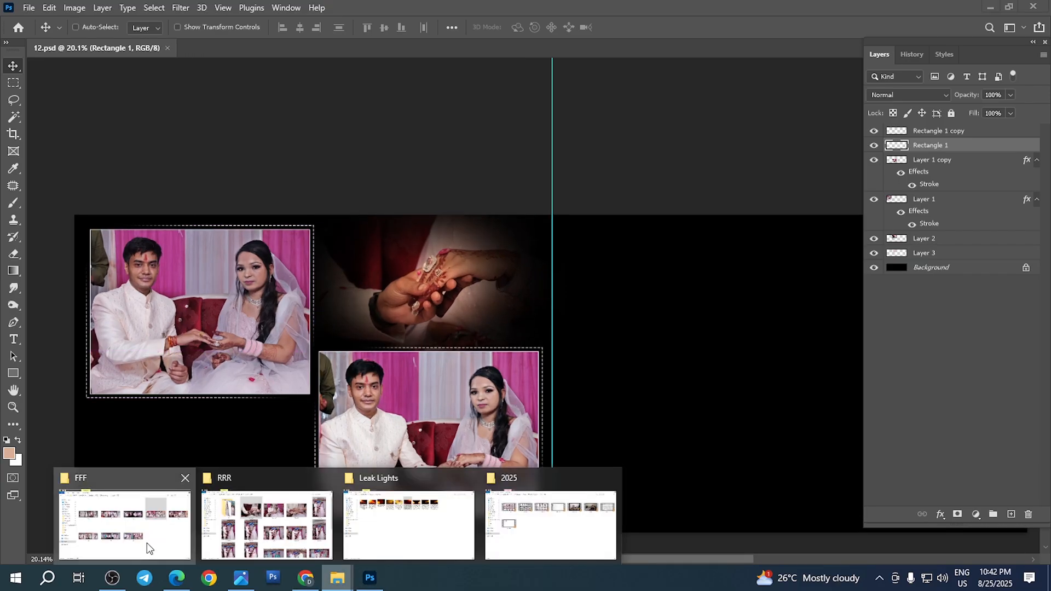
pyautogui.click(258, 525)
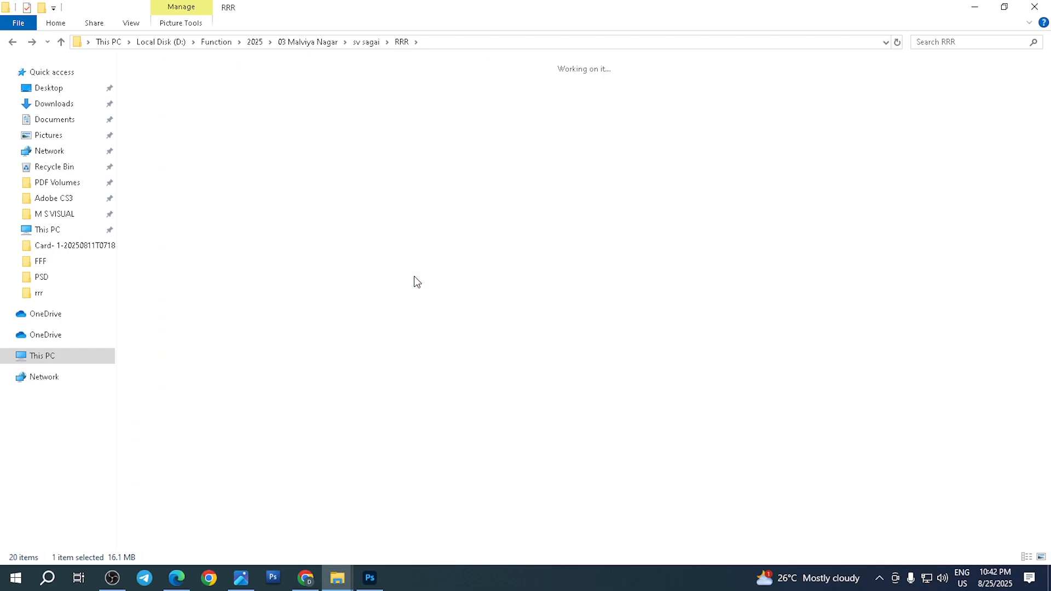
pyautogui.press('BackSpace')
pyautogui.doubleClick(291, 149)
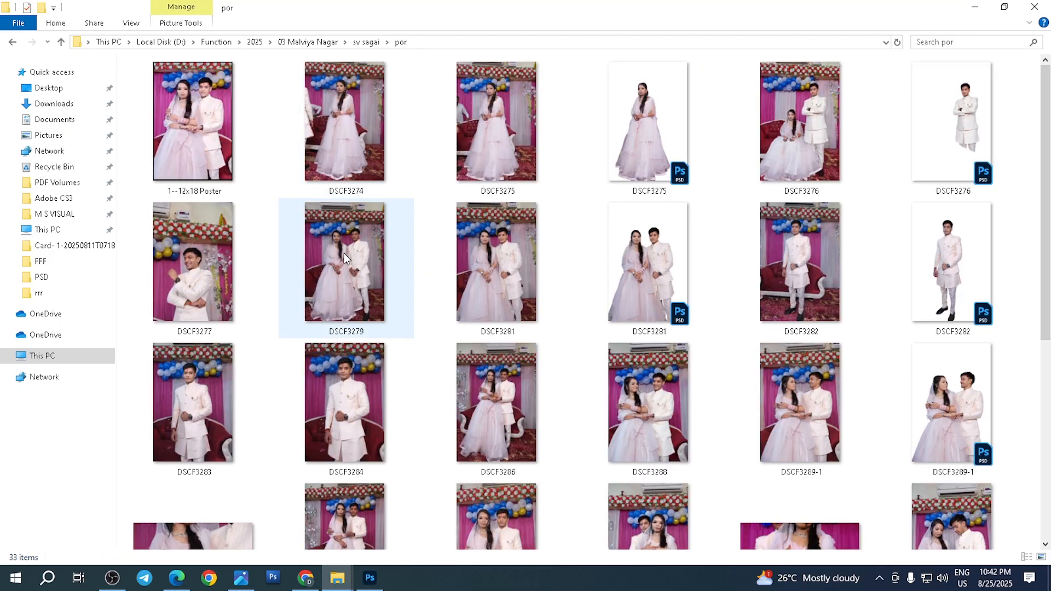
pyautogui.scroll(-5, 345, 255)
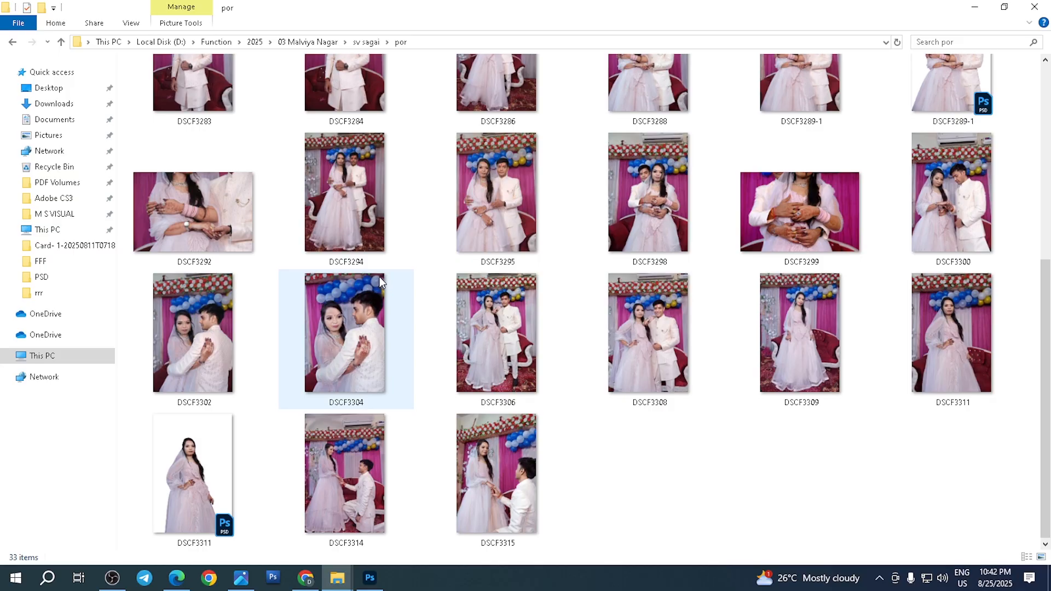
pyautogui.click(803, 206)
pyautogui.moveTo(803, 206); pyautogui.dragTo(403, 475)
# - Select a rectangular area around the couple's embraced hands and feather the selection by 250 pixels
pyautogui.press('m')
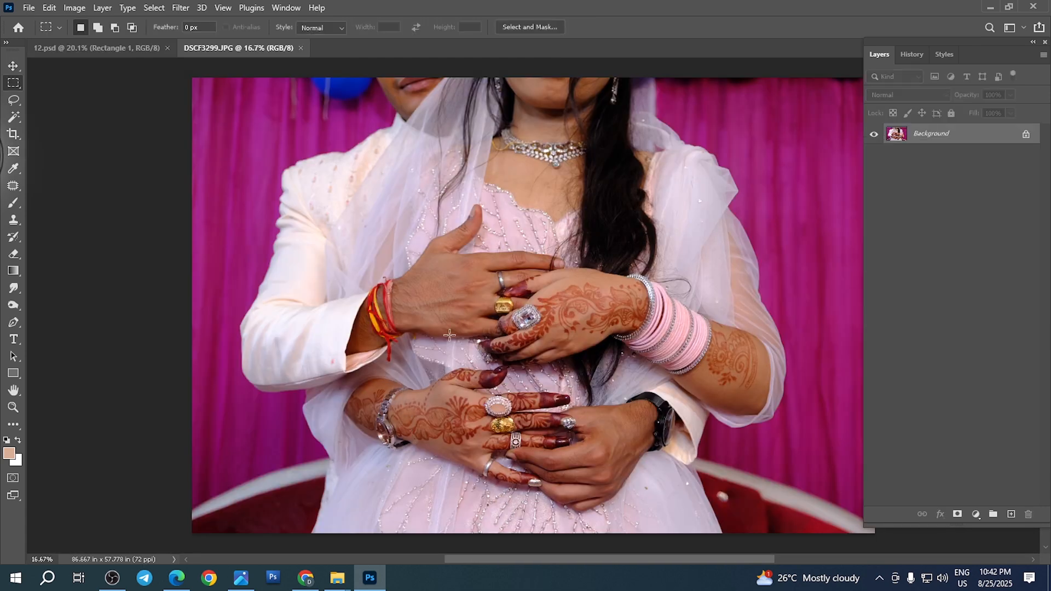
pyautogui.moveTo(298, 207); pyautogui.dragTo(759, 518)
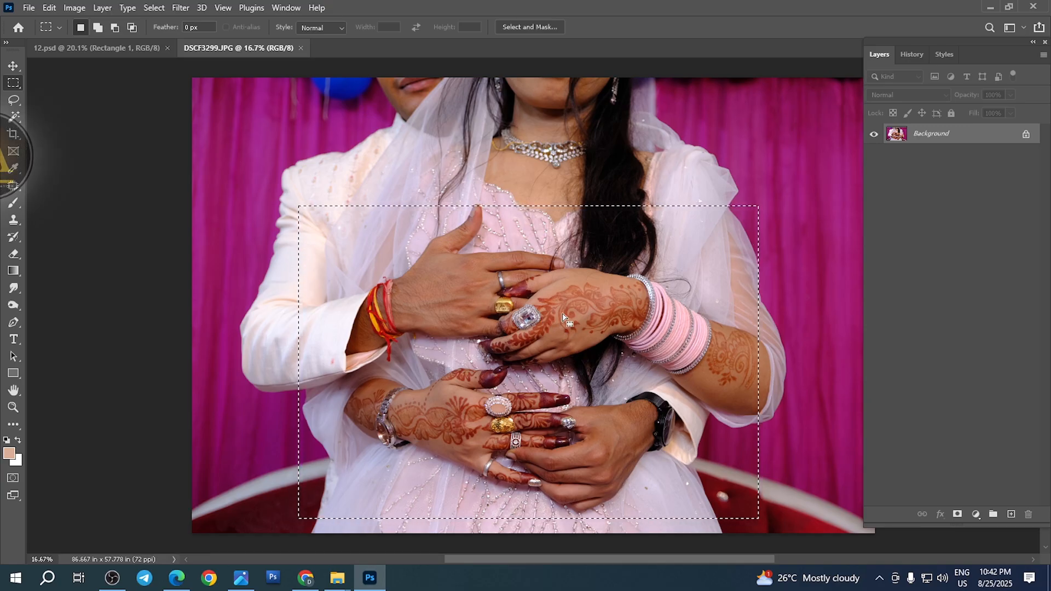
pyautogui.rightClick(565, 317)
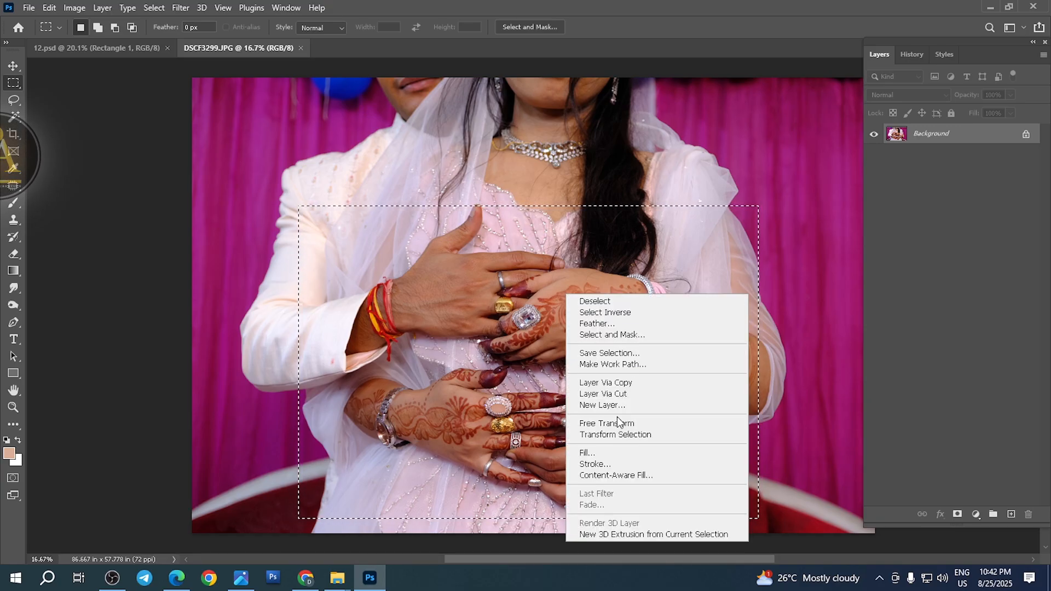
pyautogui.click(597, 324)
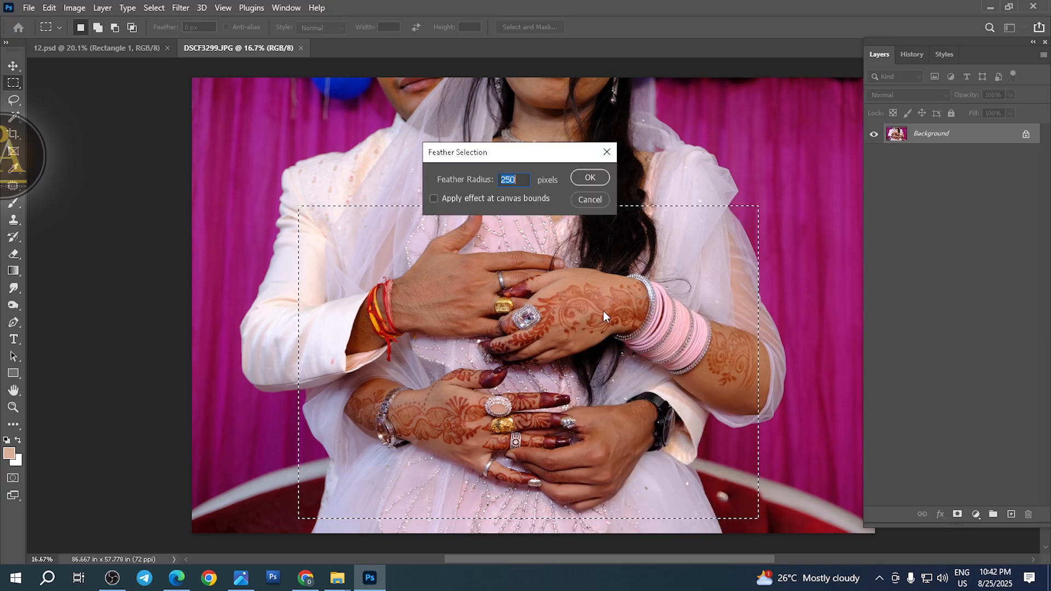
pyautogui.click(590, 178)
# - Paste the feathered hands area into 12.psd and scale it to about 38.48%, placing it below the upper couple photo
pyautogui.hotkey('ctrl', 'w')
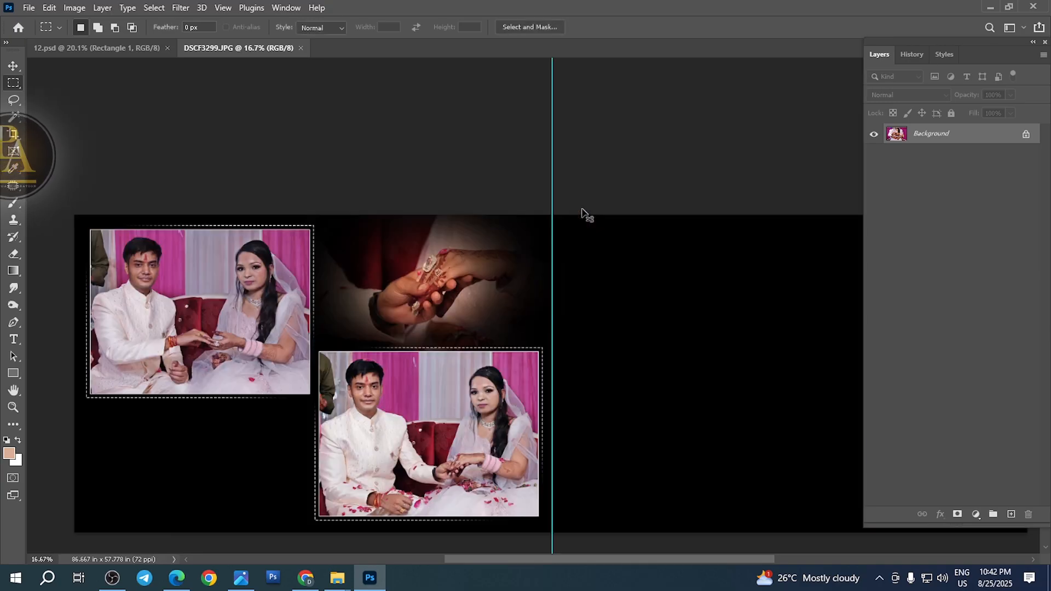
pyautogui.hotkey('ctrl', 'v')
pyautogui.hotkey('ctrl', 't')
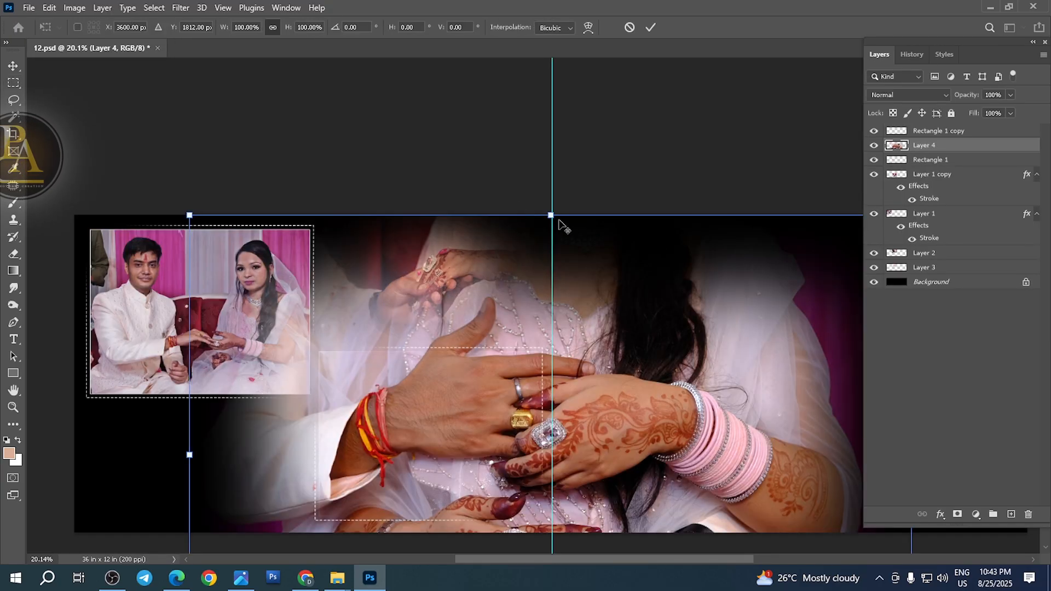
pyautogui.moveTo(552, 217); pyautogui.dragTo(552, 323)
pyautogui.moveTo(547, 438); pyautogui.dragTo(231, 275)
pyautogui.moveTo(445, 166); pyautogui.dragTo(387, 207)
pyautogui.moveTo(331, 266)
pyautogui.mouseDown()
pyautogui.moveTo(327, 277)
pyautogui.moveTo(319, 264)
pyautogui.mouseUp()
pyautogui.press('Return')
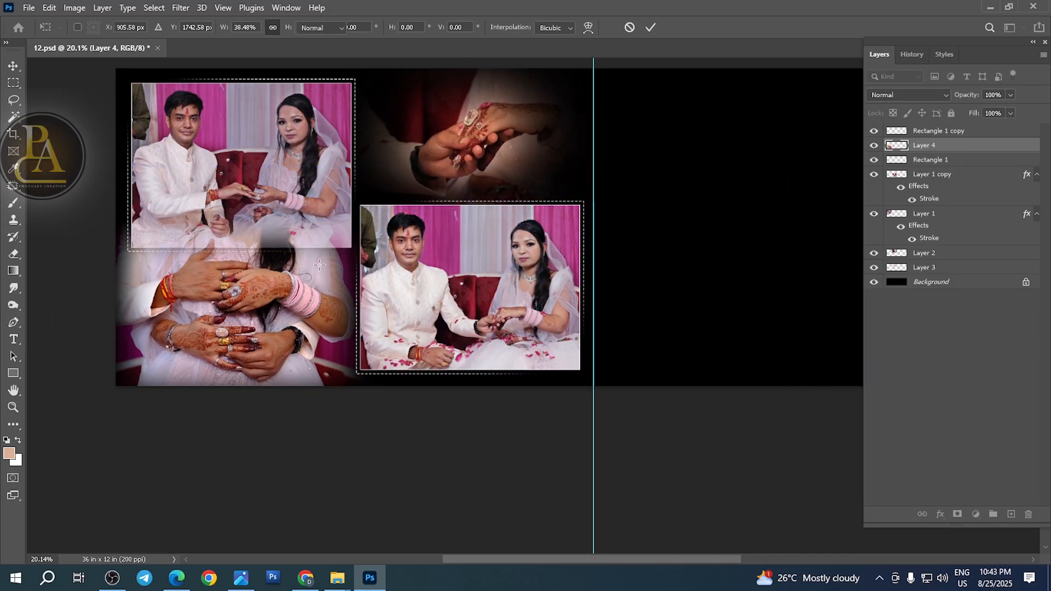
# - Move Layer 4 with the embraced hands down the layer stack to directly above the Background layer
pyautogui.press('m')
pyautogui.hotkey('ctrl', '[')
pyautogui.hotkey('ctrl', '[')
pyautogui.hotkey('ctrl', '[')
pyautogui.hotkey('ctrl', '[')
pyautogui.hotkey('ctrl', '[')
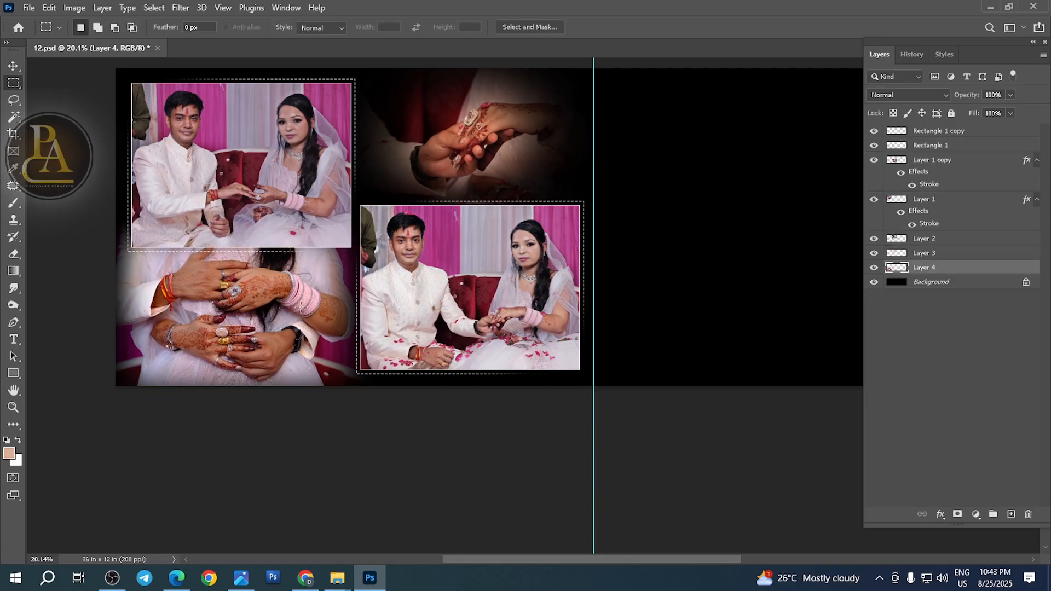
# - Scale the embraced hands picture to about 94% and adjust its position beneath the upper couple photo
pyautogui.hotkey('ctrl', 't')
pyautogui.moveTo(376, 204); pyautogui.dragTo(368, 210)
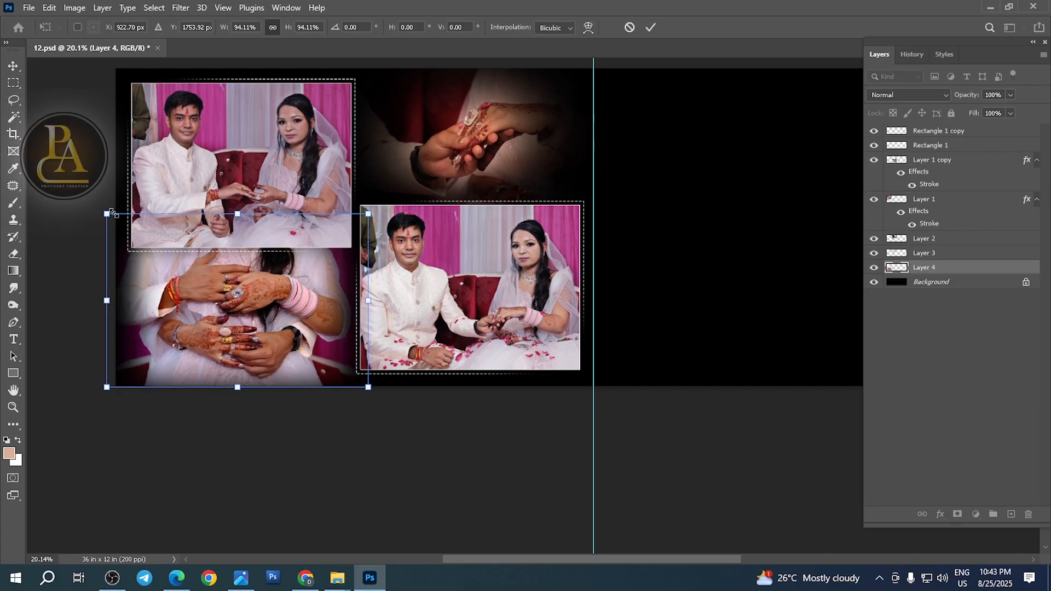
pyautogui.moveTo(315, 314); pyautogui.dragTo(296, 304)
pyautogui.press('Return')
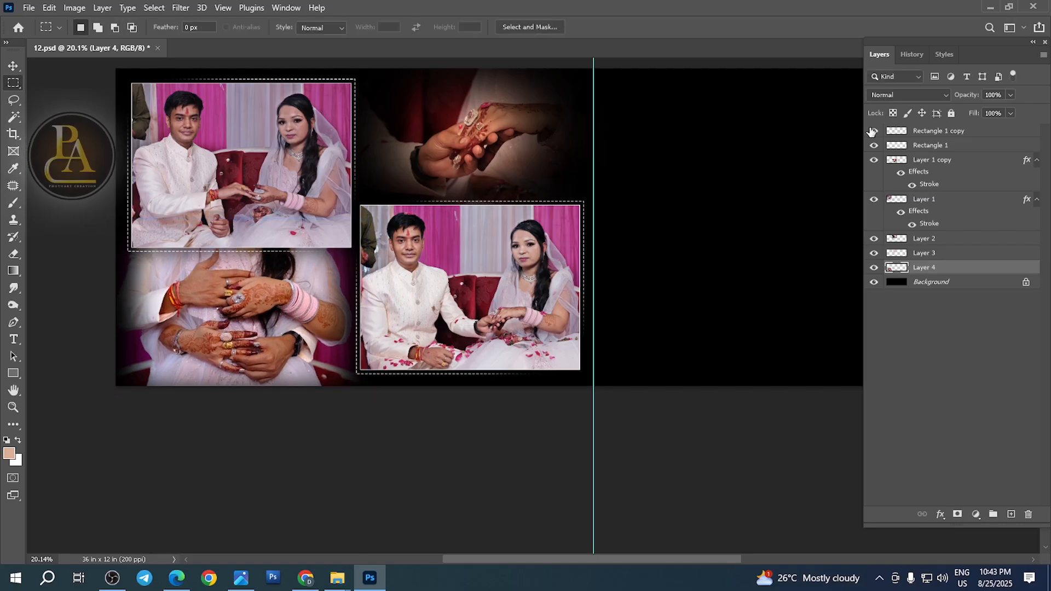
# - Change the blending mode of the embraced hands layer and add an empty layer above it
pyautogui.click(898, 97)
pyautogui.click(891, 255)
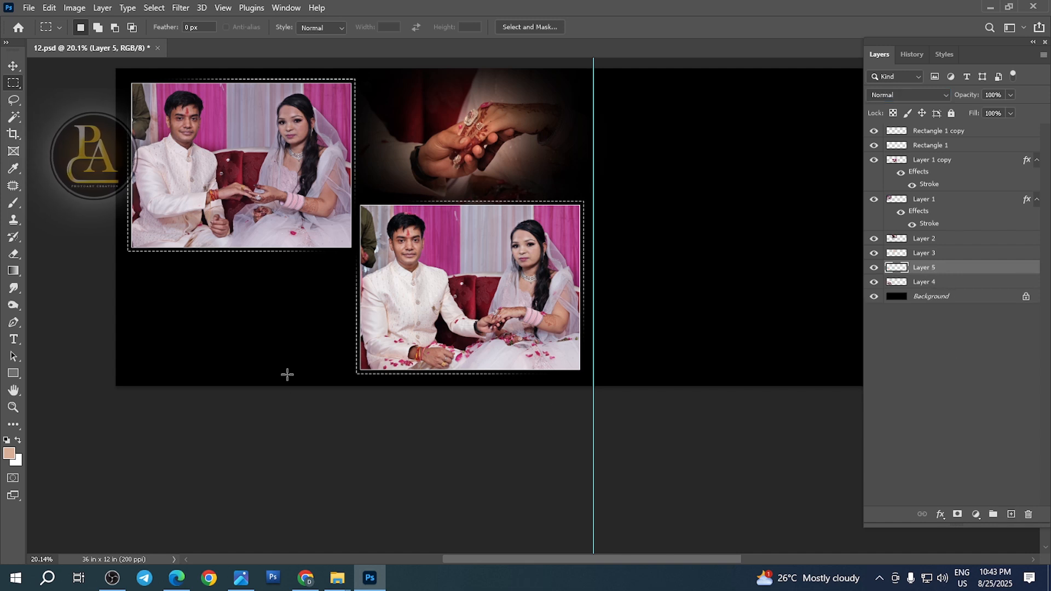
# - Sample a skin tone from the groom's face, and paint a soft 1000 px peach glow on Layer 5, placed below Layer 4
pyautogui.press('i')
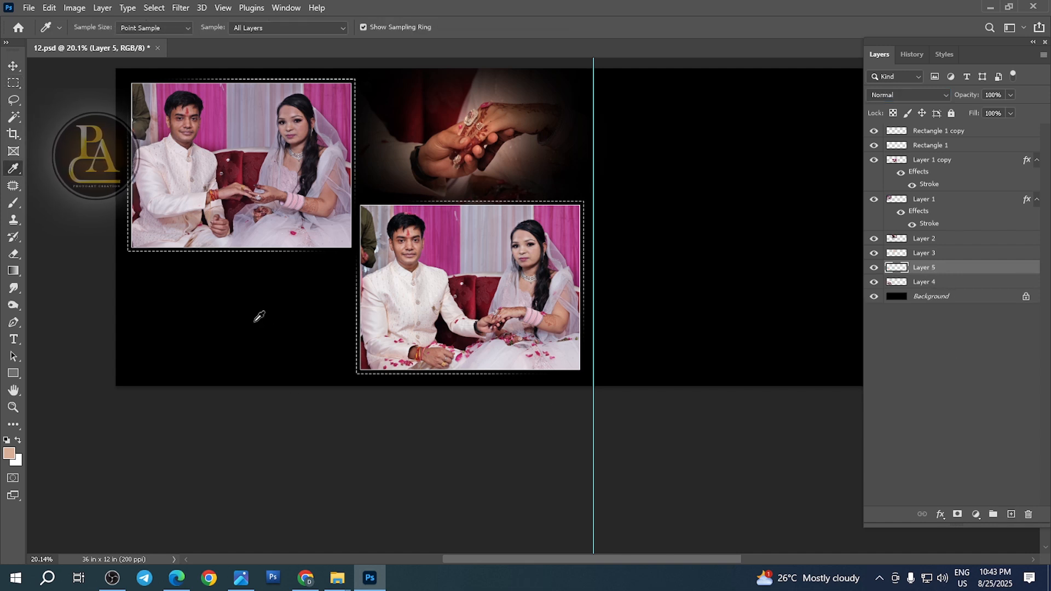
pyautogui.click(414, 232)
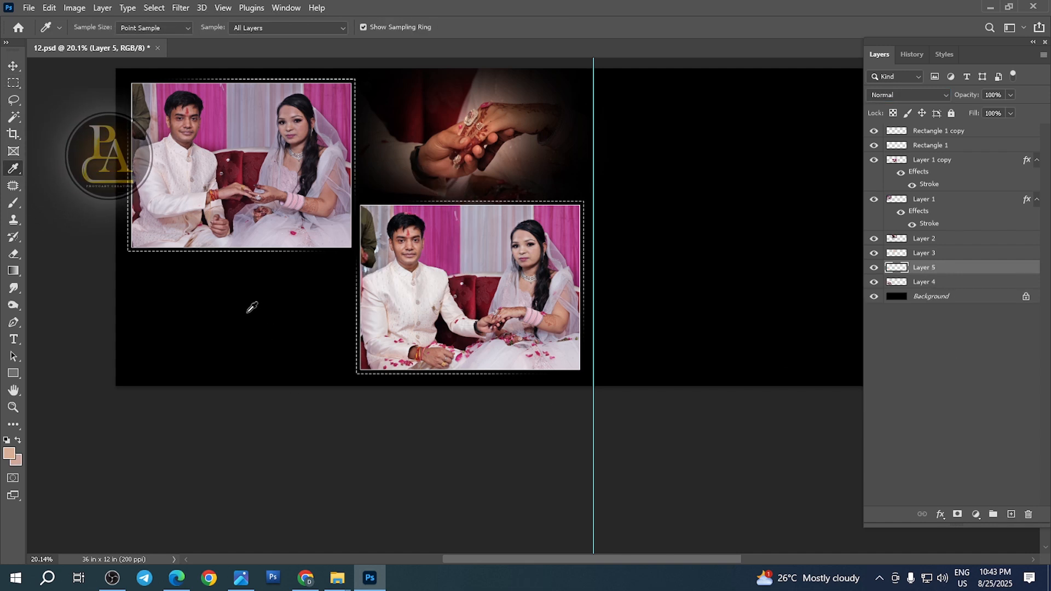
pyautogui.press('b')
pyautogui.click(230, 312)
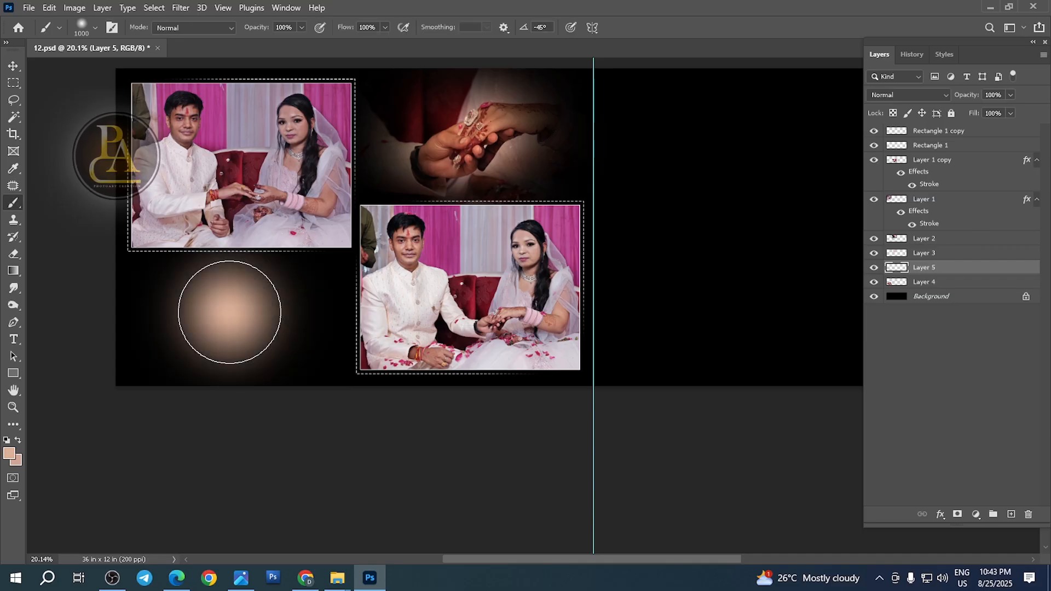
pyautogui.hotkey('ctrl', '[')
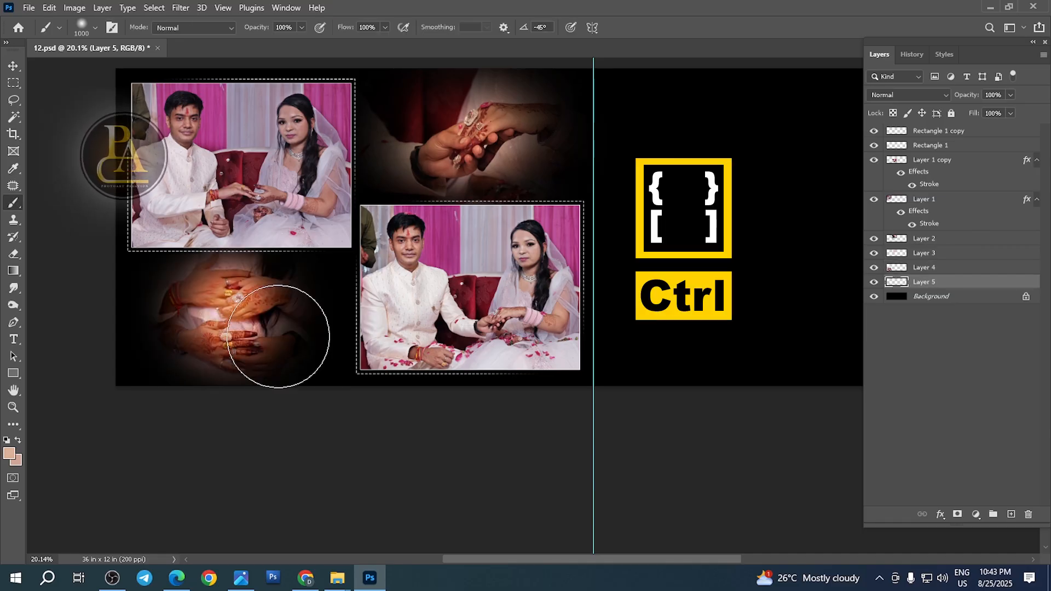
pyautogui.press('v')
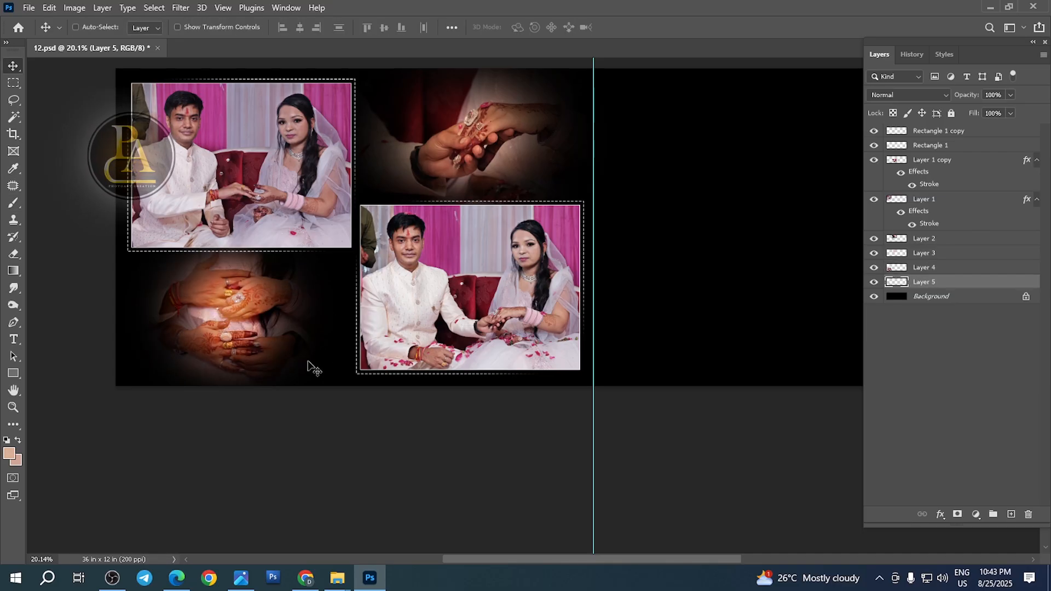
# - Enlarge the mehndi hands photo in the lower-left corner with Free Transform and set its layer opacity to 70%
pyautogui.hotkey('ctrl', 't')
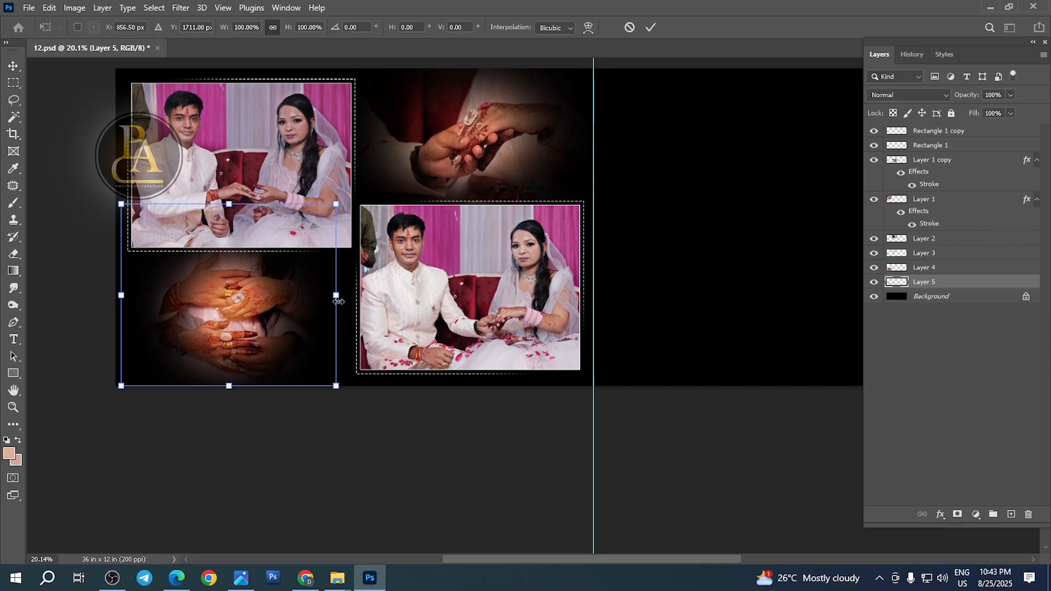
pyautogui.moveTo(337, 295); pyautogui.dragTo(386, 310)
pyautogui.press('Return')
pyautogui.press('7')
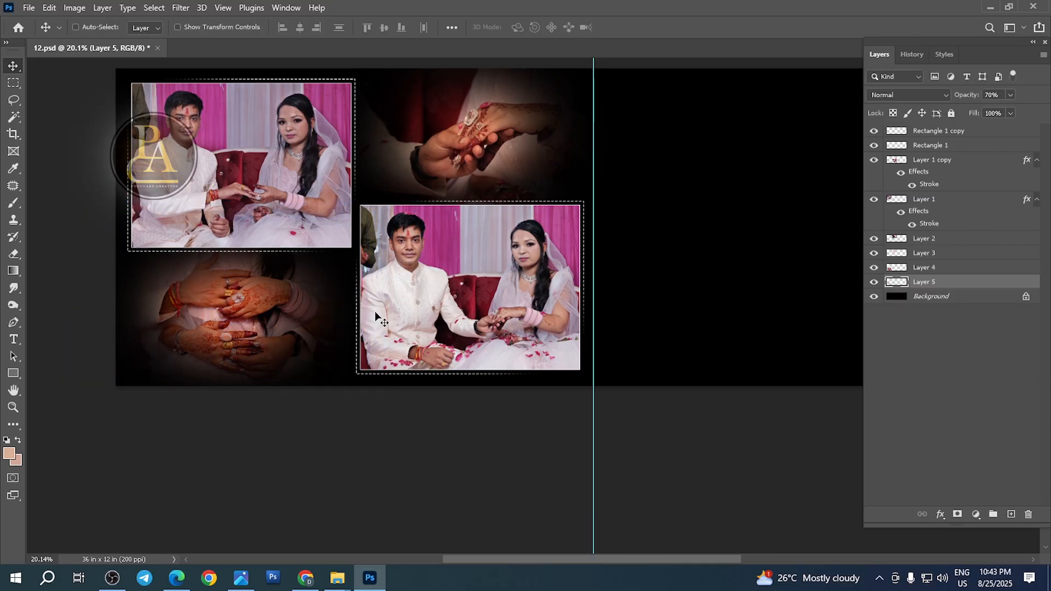
# - Reposition the lower-left mehndi hands photo slightly and set its layer opacity to 80%
pyautogui.scroll(2, 289, 309)
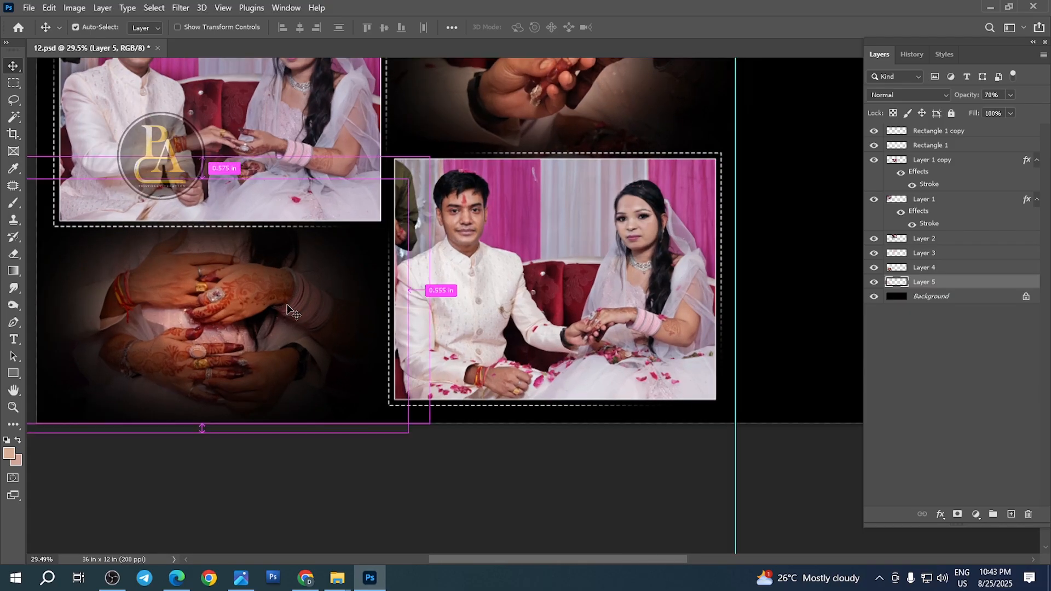
pyautogui.hotkey('ctrl', 't')
pyautogui.moveTo(202, 155); pyautogui.dragTo(210, 129)
pyautogui.press('Escape')
pyautogui.press('8')
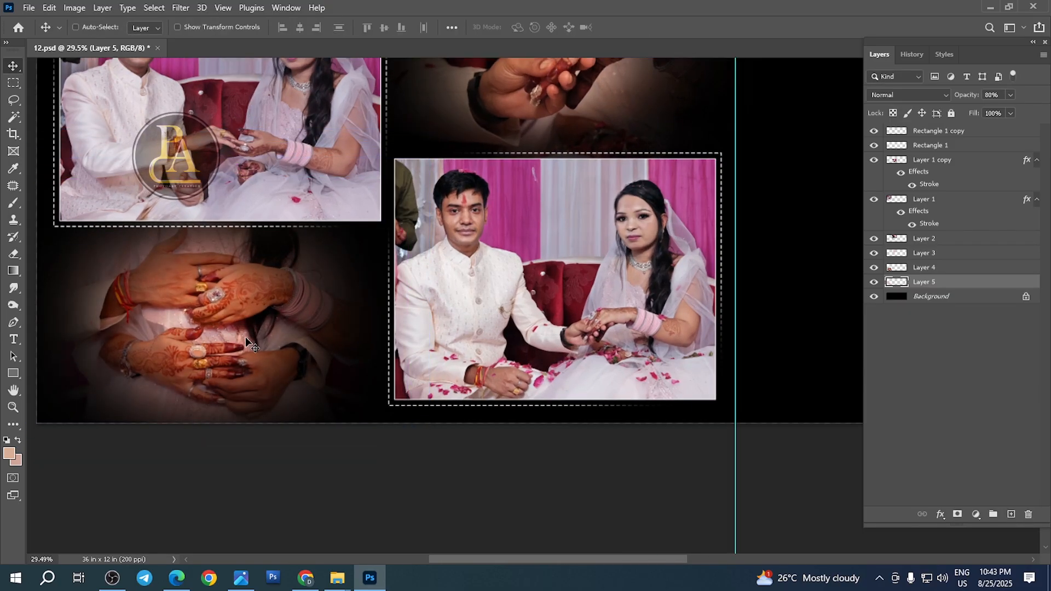
# - Add the text "Ring" in the dark area below and beside the upper ring-hand photo
pyautogui.scroll(-1, 245, 333)
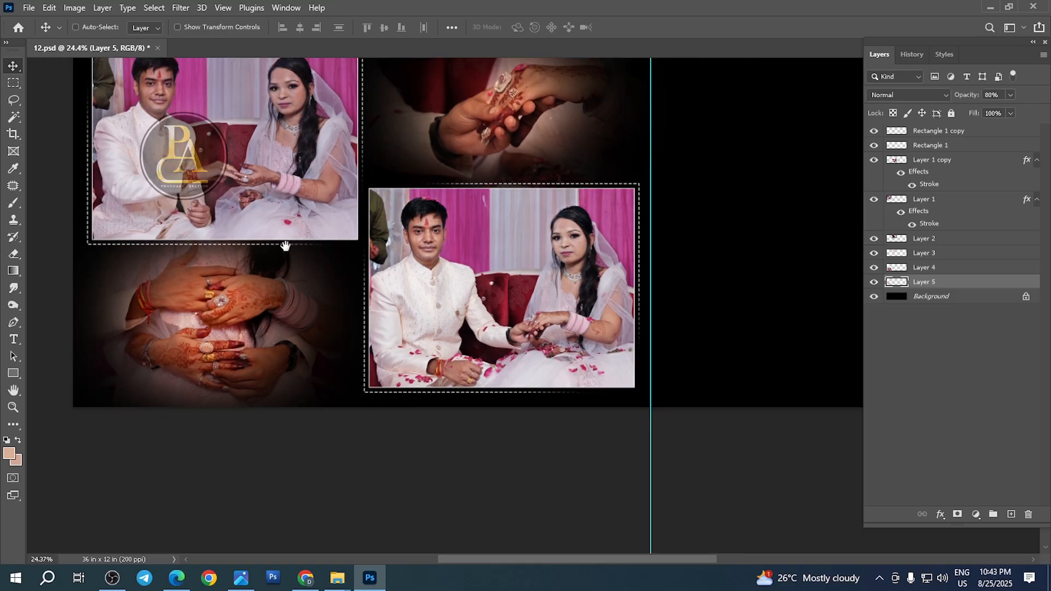
pyautogui.scroll(2, 285, 246)
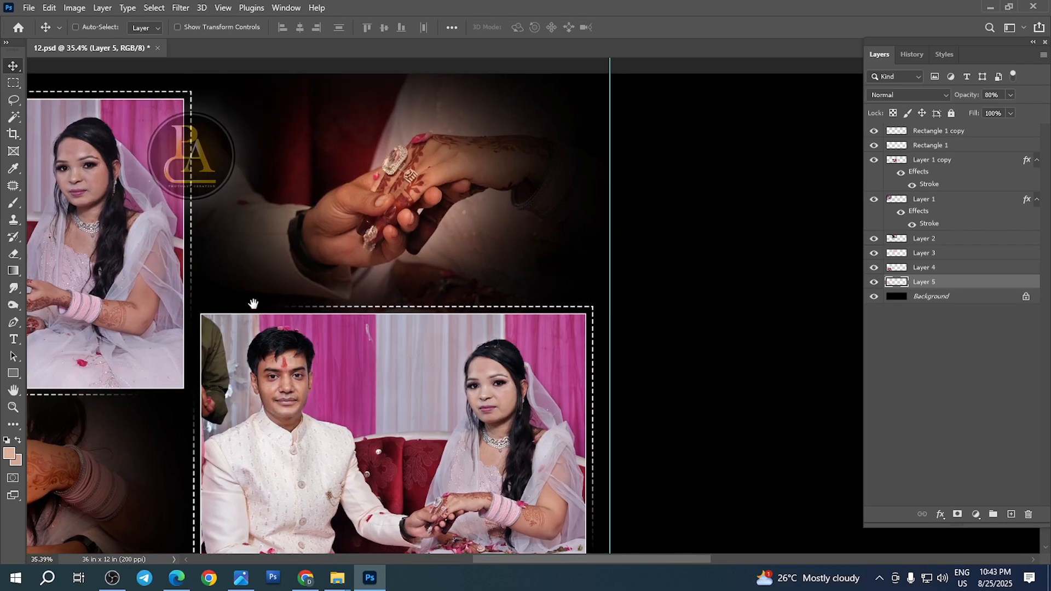
pyautogui.press('t')
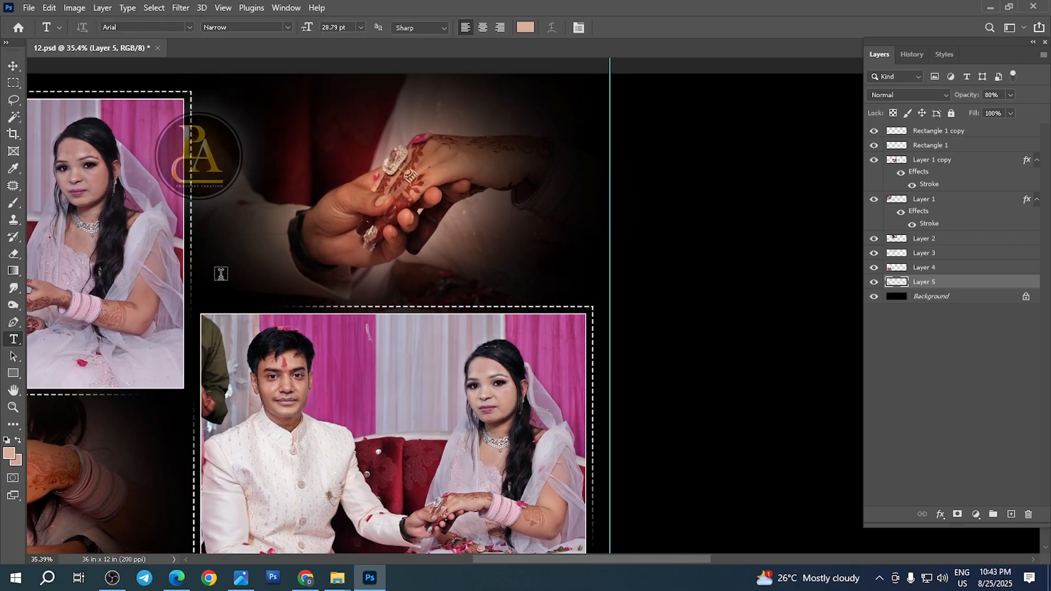
pyautogui.click(235, 241)
pyautogui.write('Ring')
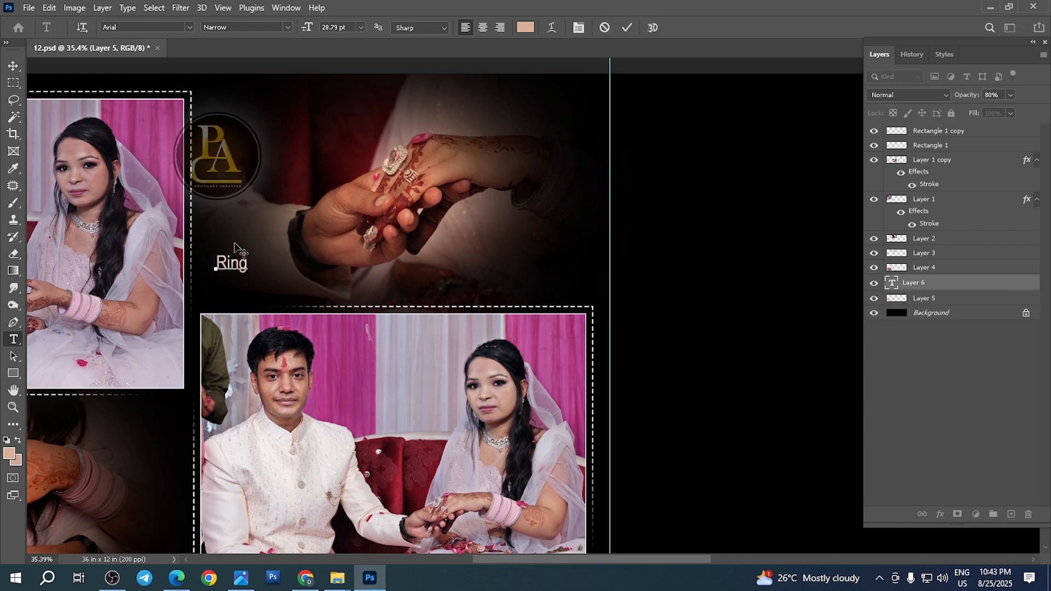
pyautogui.hotkey('ctrl', 'Return')
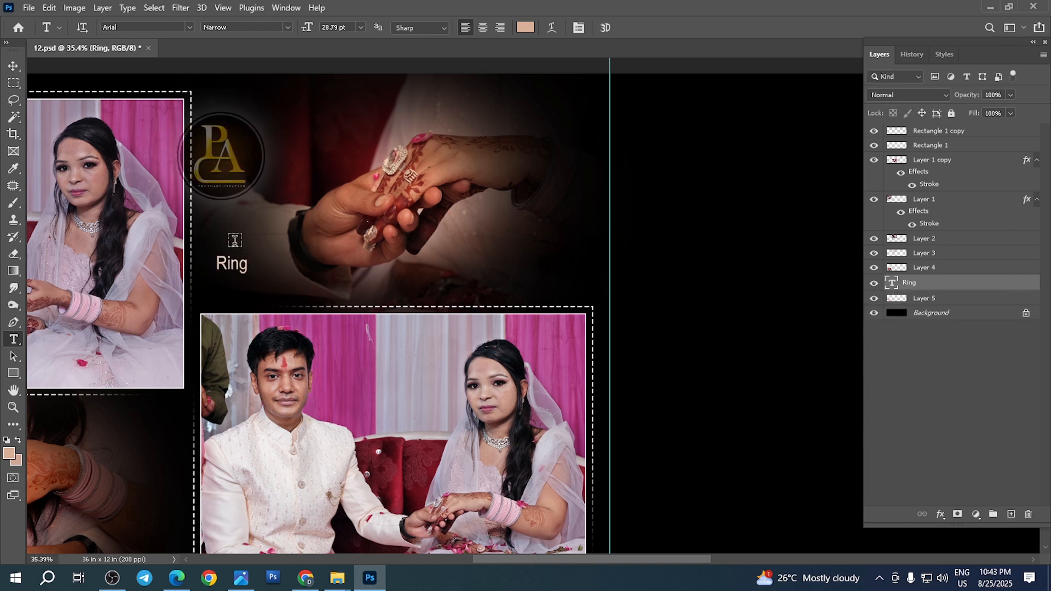
# - Scale the "Ring" text up to about 190% with Free Transform
pyautogui.hotkey('ctrl', 't')
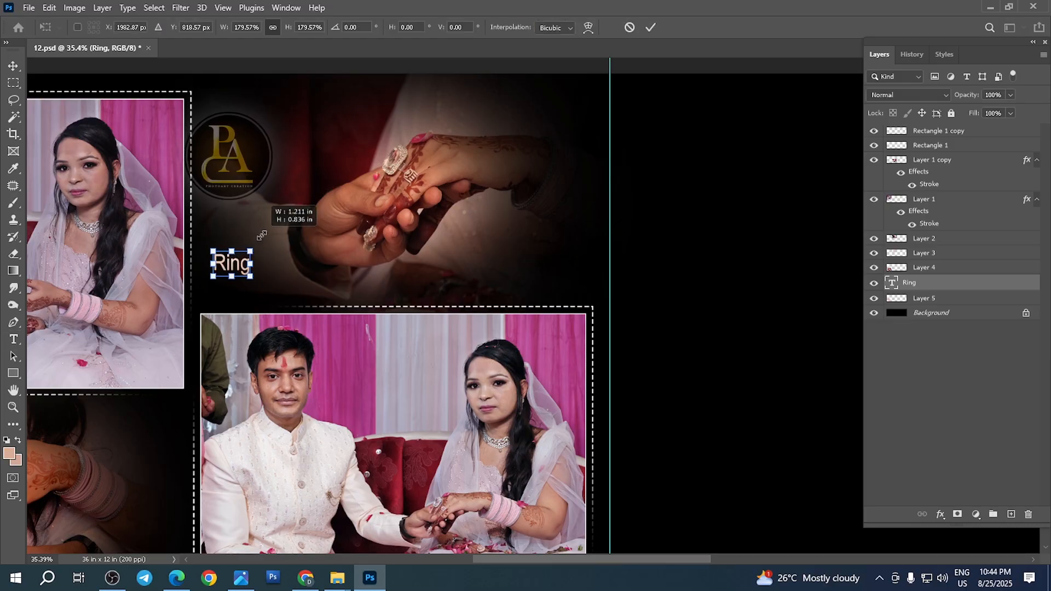
pyautogui.moveTo(262, 235)
pyautogui.mouseDown()
pyautogui.moveTo(274, 230)
pyautogui.moveTo(266, 241)
pyautogui.mouseUp()
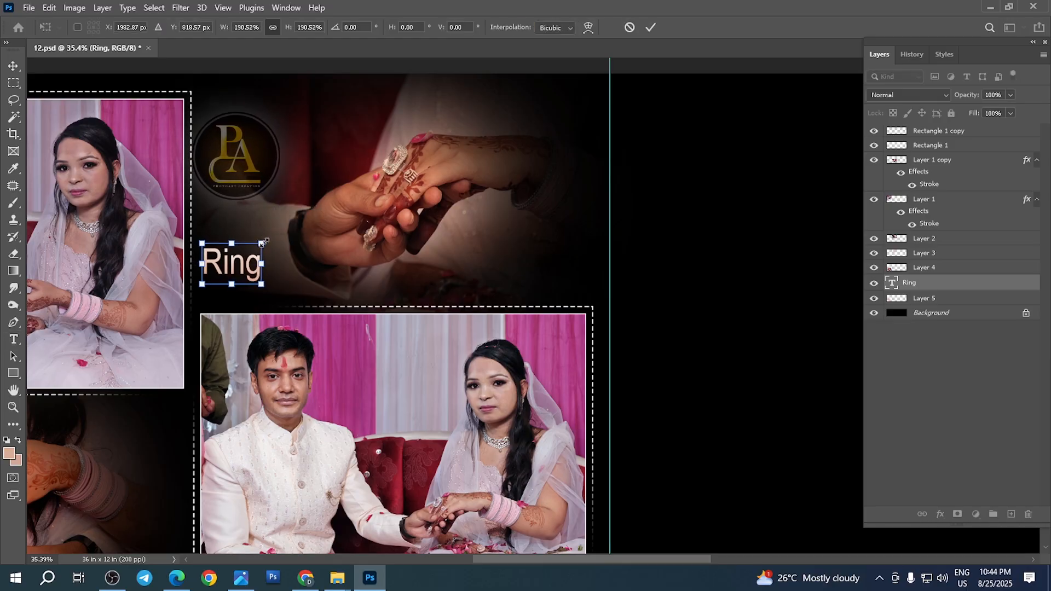
pyautogui.press('Return')
# - Extend the caption with three dots so that it reads "Ring..."
pyautogui.press('t')
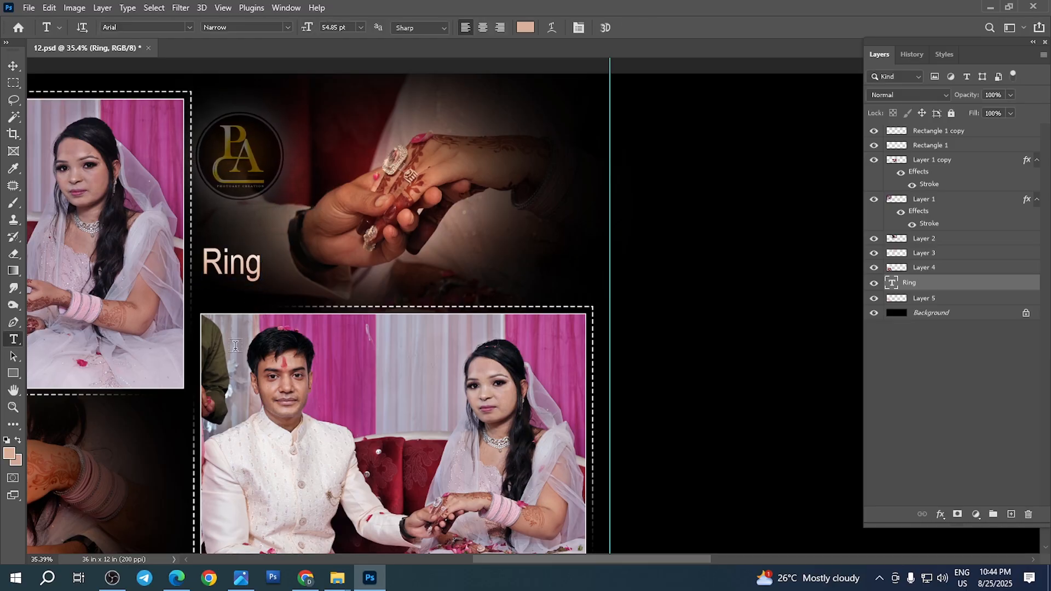
pyautogui.click(259, 268)
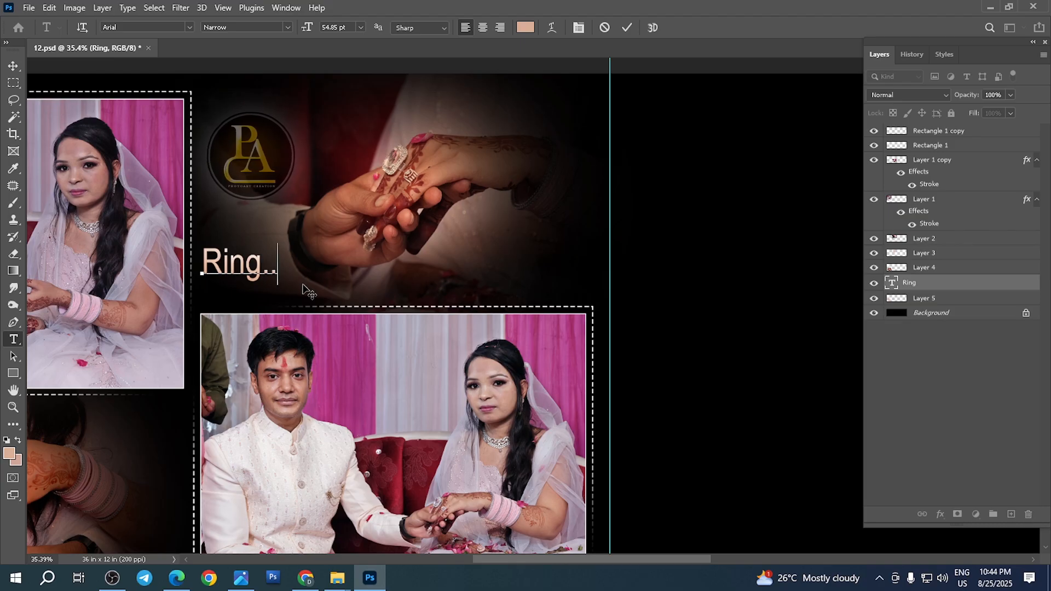
pyautogui.write('../')
pyautogui.hotkey('ctrl', 'Return')
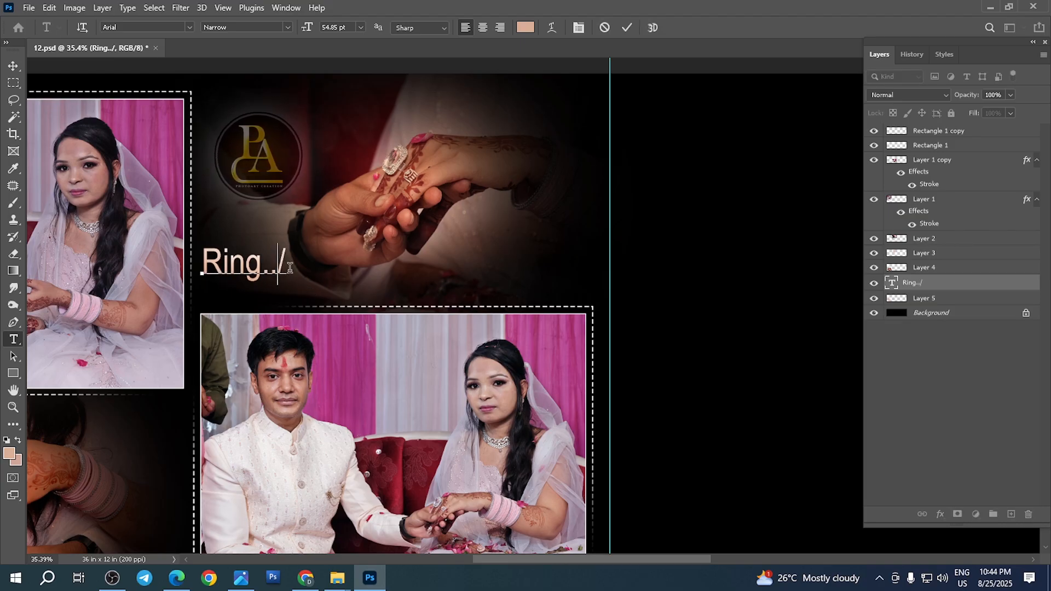
pyautogui.click(290, 274)
pyautogui.press('BackSpace')
pyautogui.press('BackSpace')
pyautogui.write('.')
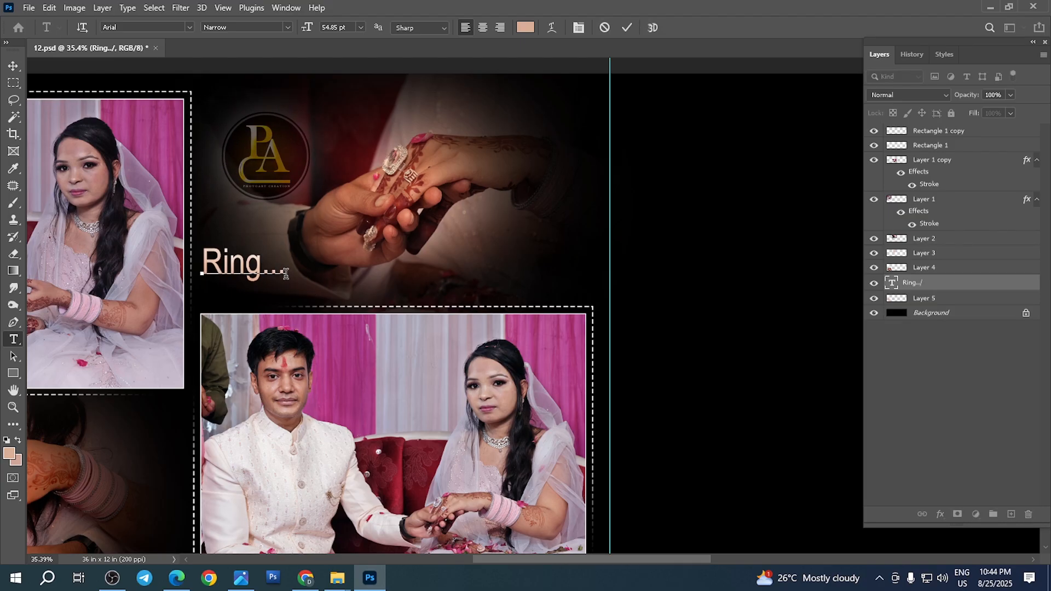
pyautogui.moveTo(229, 268); pyautogui.dragTo(193, 207)
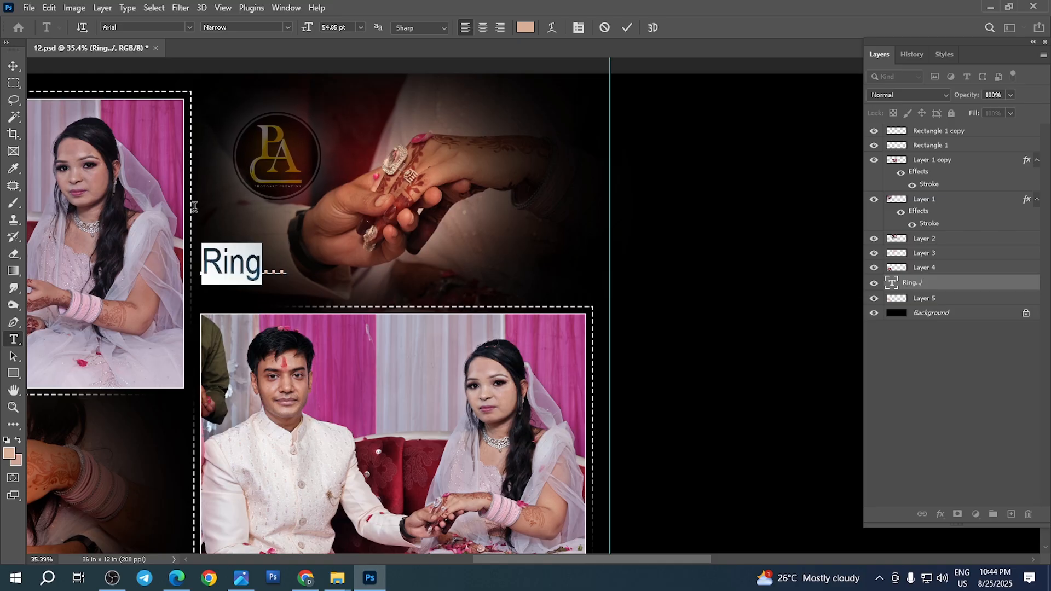
pyautogui.click(277, 298)
# - Change the font of only the letter "R" in the "Ring..." caption to Coventry Garden NF
pyautogui.moveTo(259, 298); pyautogui.dragTo(539, 315)
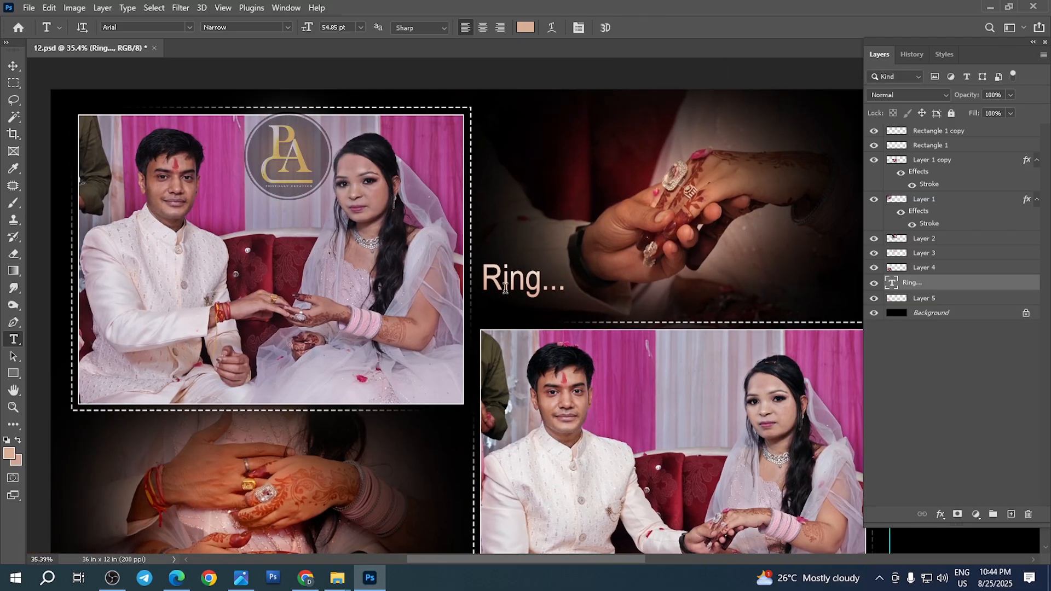
pyautogui.moveTo(503, 280); pyautogui.dragTo(482, 280)
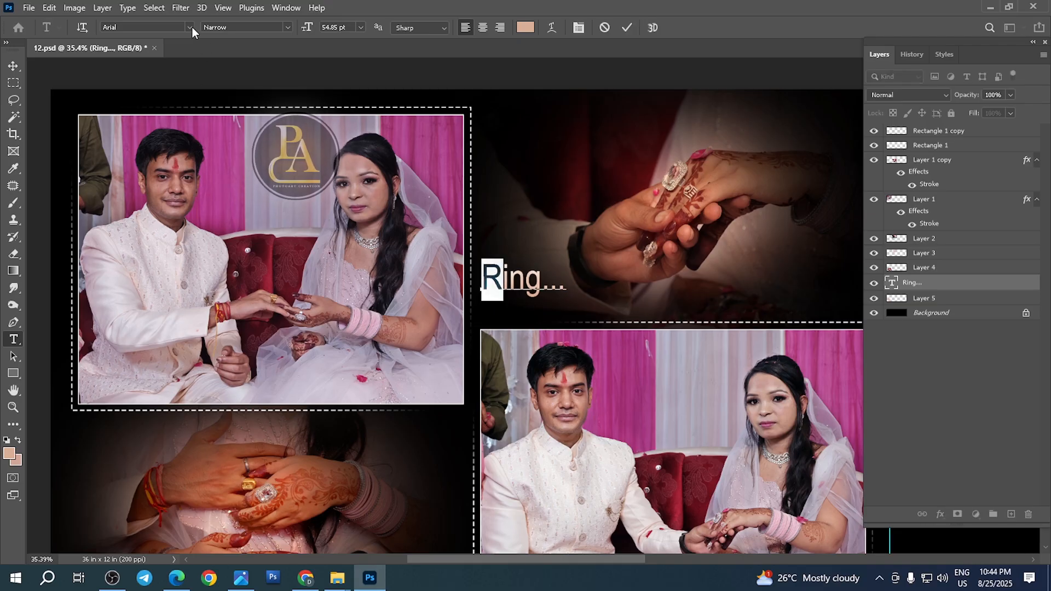
pyautogui.click(190, 27)
pyautogui.scroll(10, 354, 189)
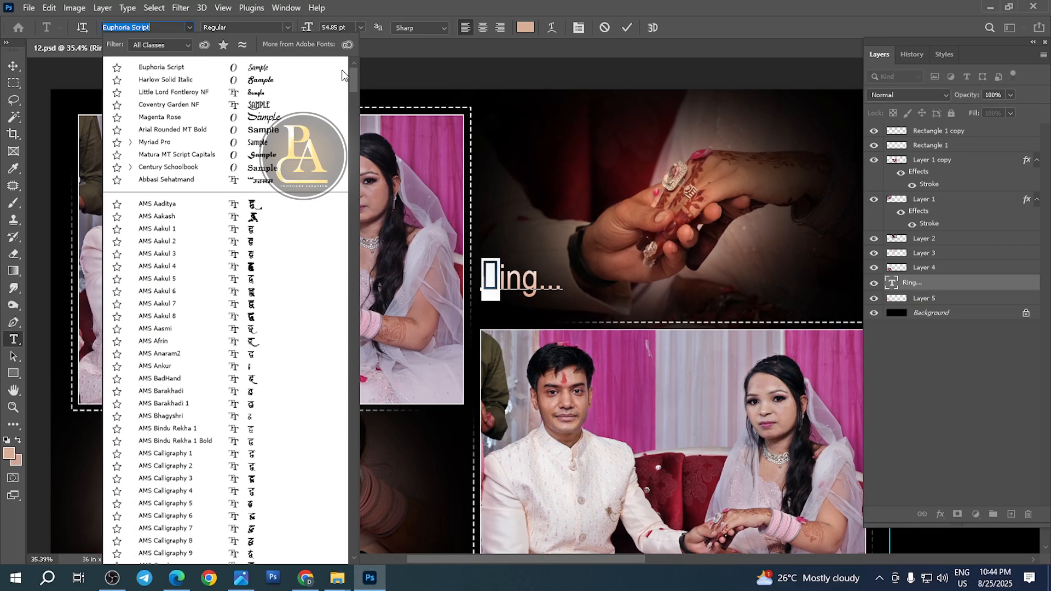
pyautogui.click(272, 102)
pyautogui.hotkey('ctrl', 'Return')
# - Add a separate text layer "moments..." and place it directly under the "Ring..." caption, indented slightly
pyautogui.hotkey('ctrl', '+')
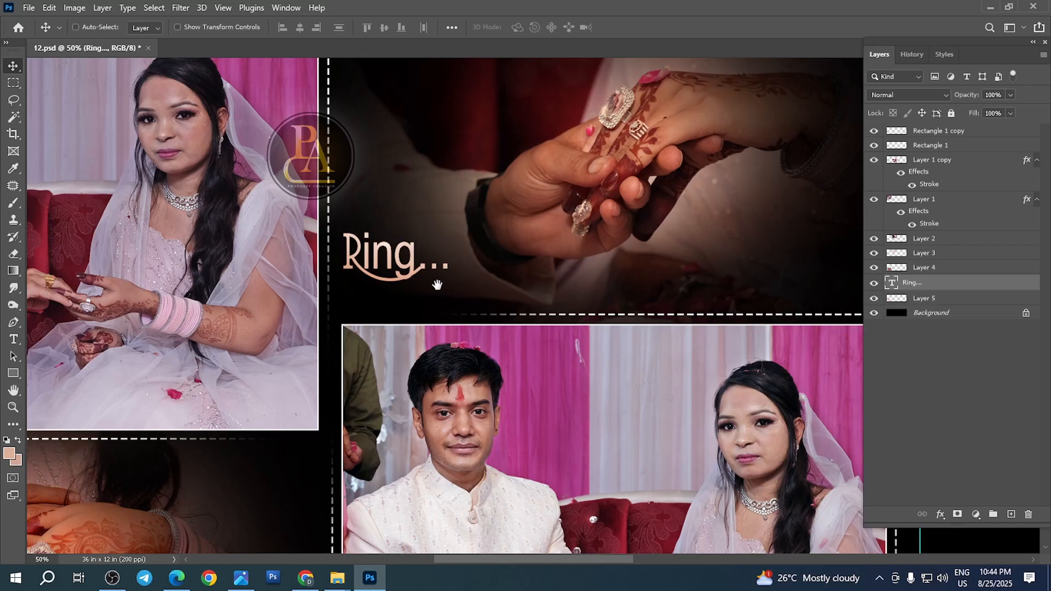
pyautogui.click(395, 319)
pyautogui.write('moments...')
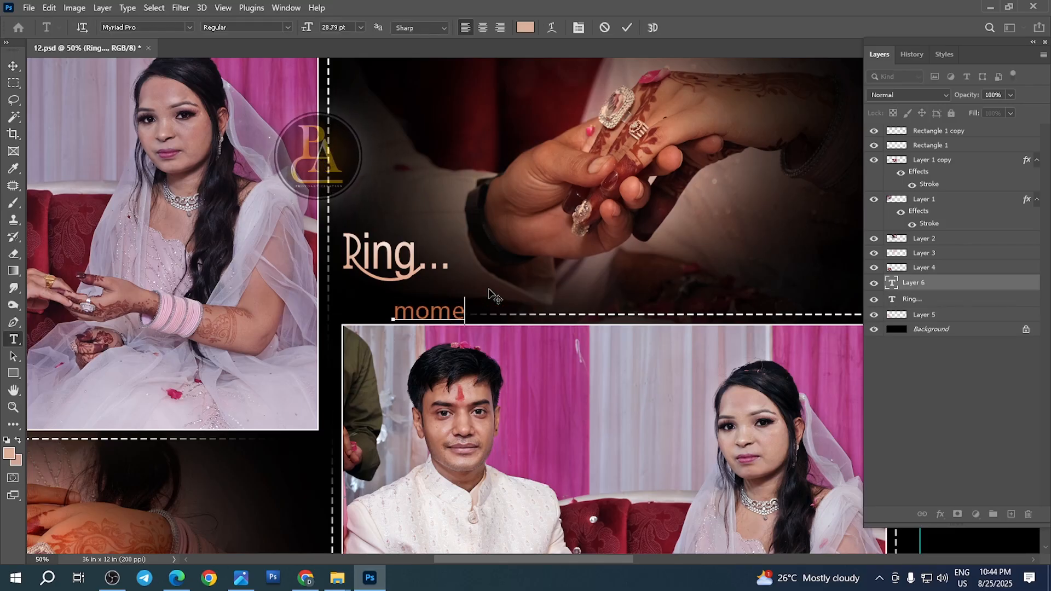
pyautogui.hotkey('ctrl', 'Return')
pyautogui.press('v')
pyautogui.moveTo(498, 182); pyautogui.dragTo(458, 158)
# - Hide the panels, show the whole album spread to check the layout, and save the document
pyautogui.hotkey('ctrl', '-')
pyautogui.hotkey('ctrl', '-')
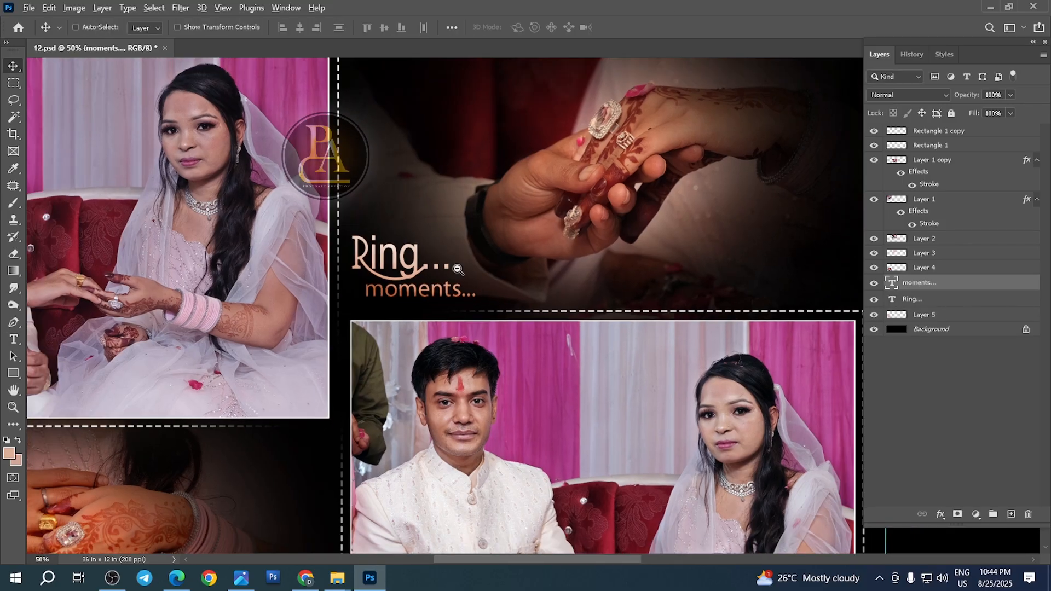
pyautogui.moveTo(476, 272); pyautogui.dragTo(260, 259)
pyautogui.scroll(-2, 259, 259)
pyautogui.press('Tab')
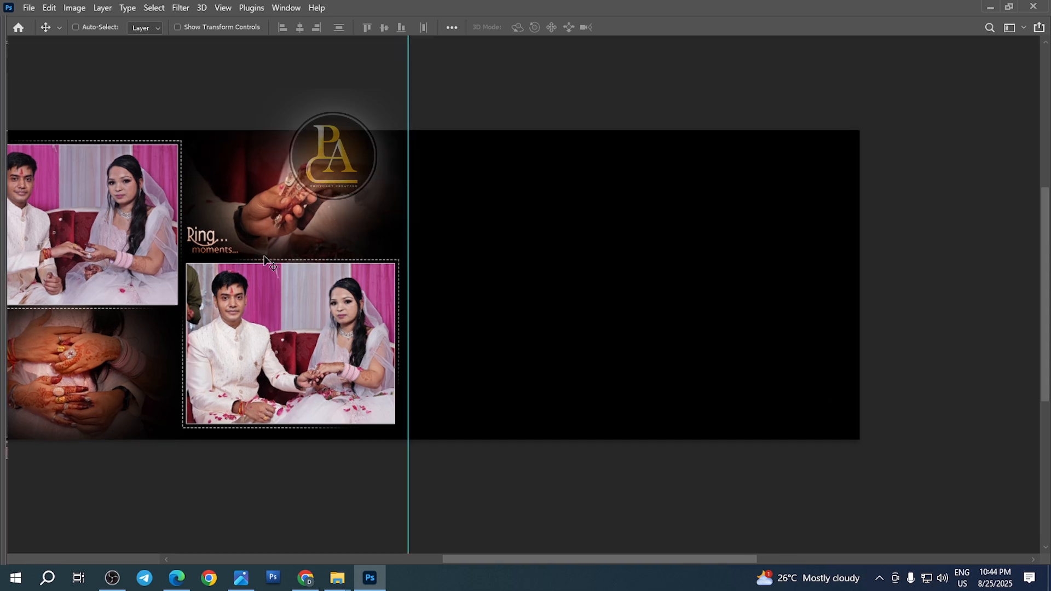
pyautogui.scroll(-2, 338, 268)
pyautogui.moveTo(338, 268); pyautogui.dragTo(355, 253)
pyautogui.hotkey('shift', 'Right')
pyautogui.hotkey('shift', 'Right')
pyautogui.hotkey('shift', 'Right')
pyautogui.hotkey('shift', 'Right')
pyautogui.hotkey('shift', 'Right')
pyautogui.hotkey('shift', 'Right')
pyautogui.hotkey('shift', 'Right')
pyautogui.hotkey('shift', 'Right')
pyautogui.scroll(1, 383, 324)
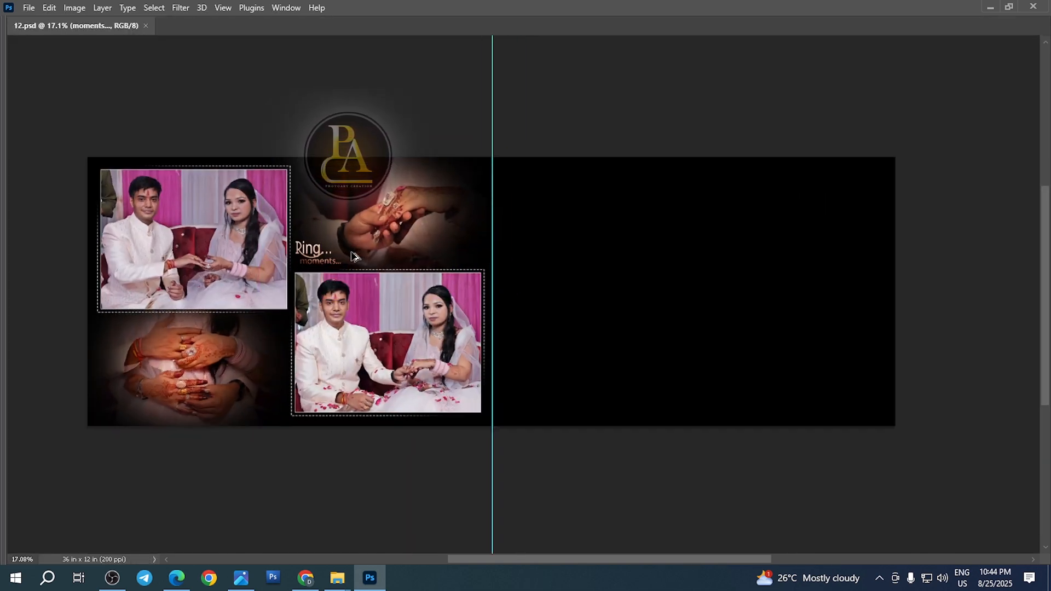
pyautogui.scroll(-1, 395, 351)
# - Switch to File Explorer, go to the RRR folder inside sv sagai, and open the photo DSCF3144 in Photoshop
pyautogui.moveTo(337, 579)
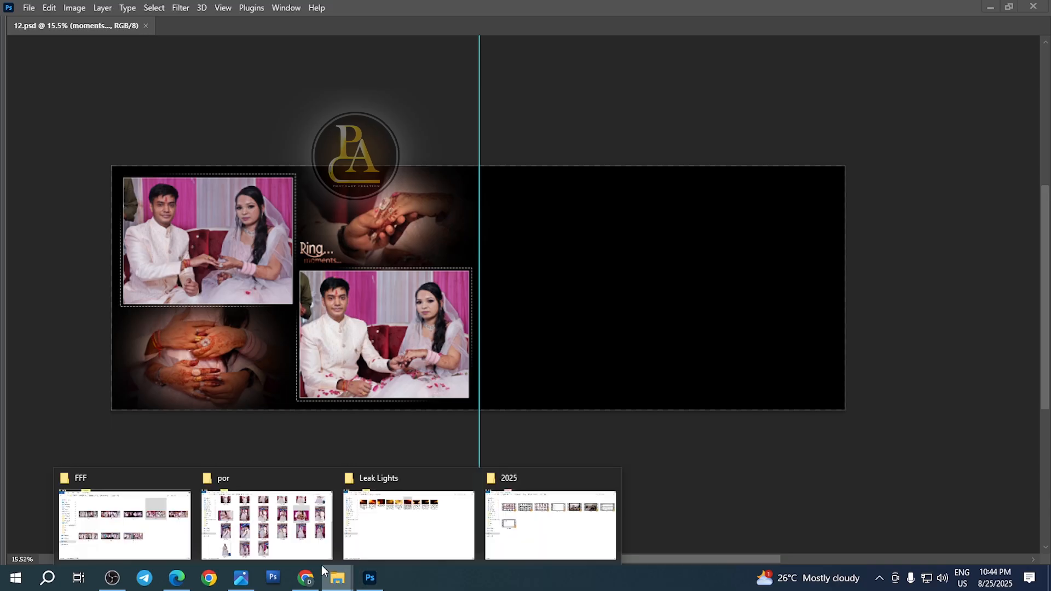
pyautogui.click(278, 534)
pyautogui.click(433, 268)
pyautogui.hotkey('alt', 'Left')
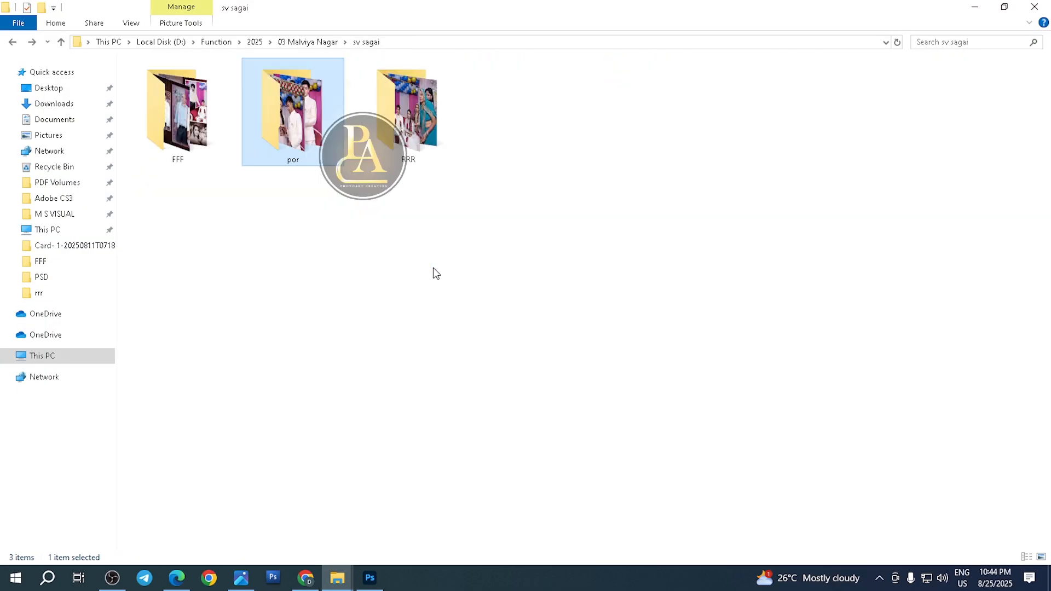
pyautogui.doubleClick(429, 143)
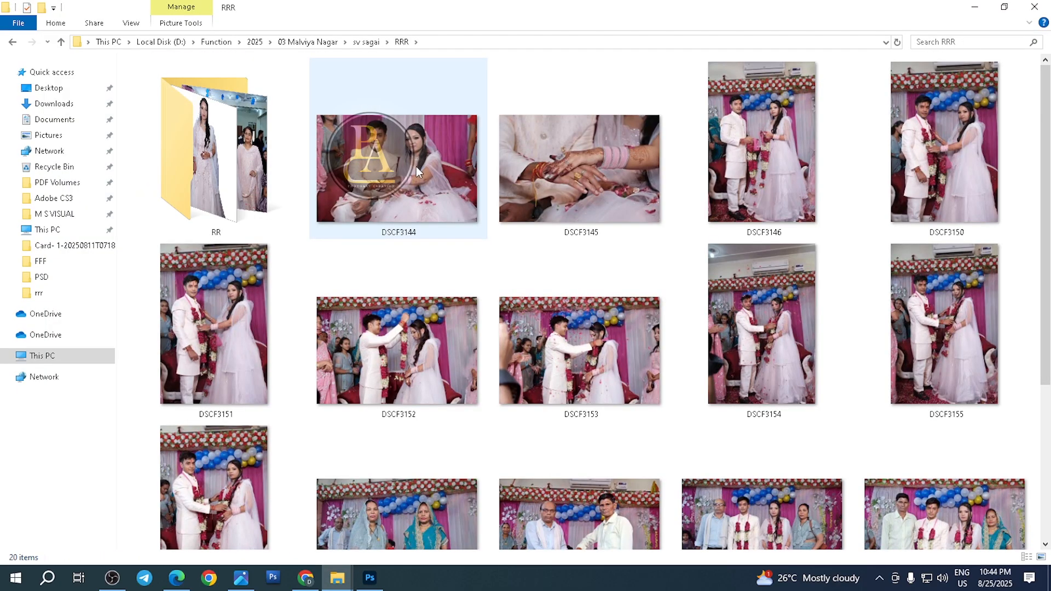
pyautogui.click(399, 176)
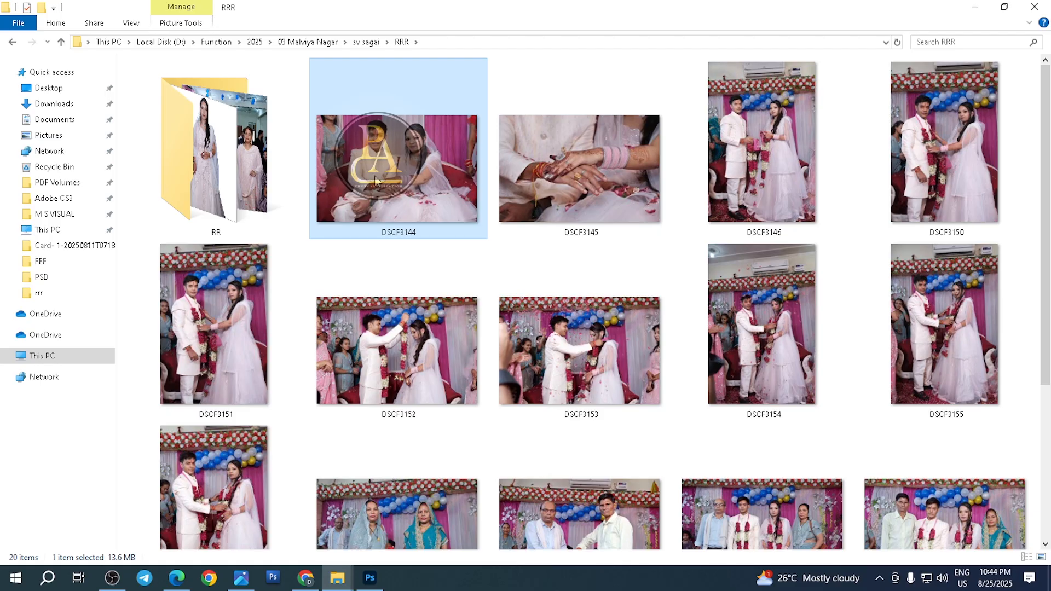
pyautogui.moveTo(375, 175); pyautogui.dragTo(382, 8)
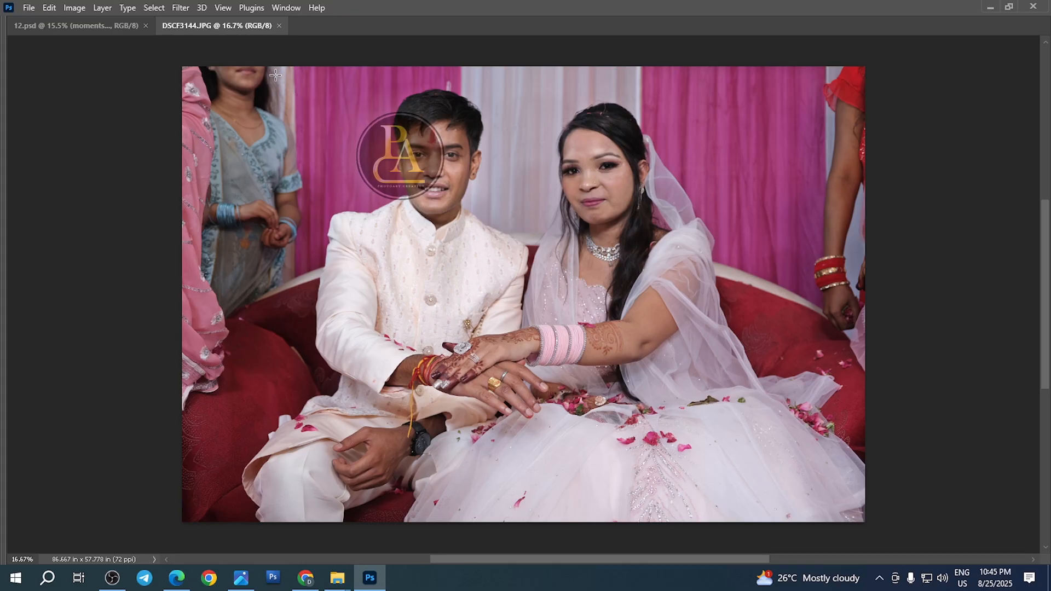
# - Make a rectangular selection around the seated couple and feather it by 250 pixels
pyautogui.moveTo(270, 75); pyautogui.dragTo(772, 507)
pyautogui.rightClick(521, 250)
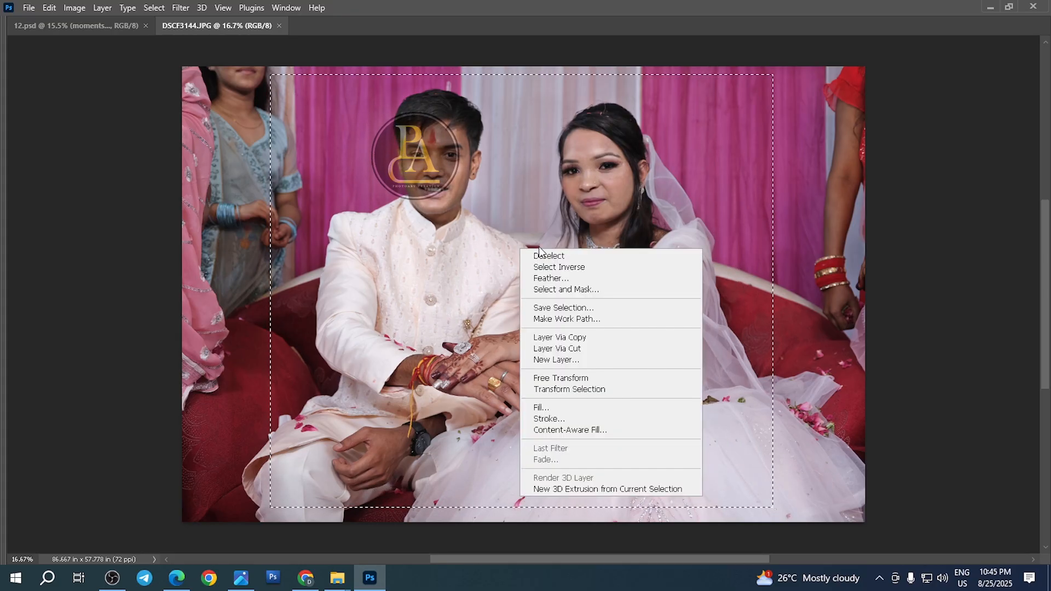
pyautogui.click(558, 279)
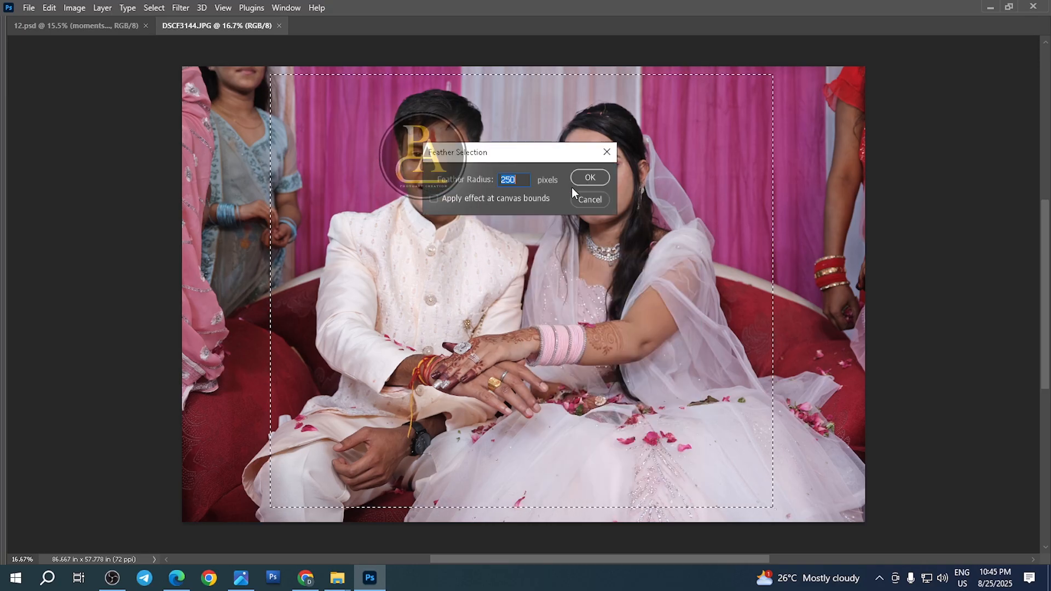
pyautogui.click(590, 175)
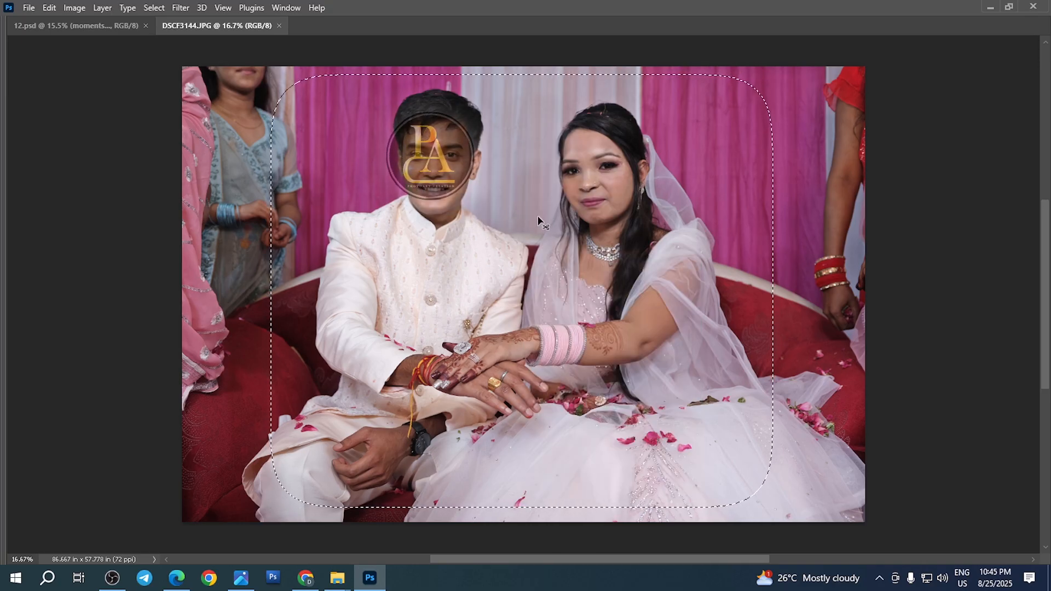
# - Copy the feathered couple selection, close the source photo without keeping it open, and paste the copy into the 12.psd spread
pyautogui.hotkey('ctrl', 'c')
pyautogui.hotkey('ctrl', 'w')
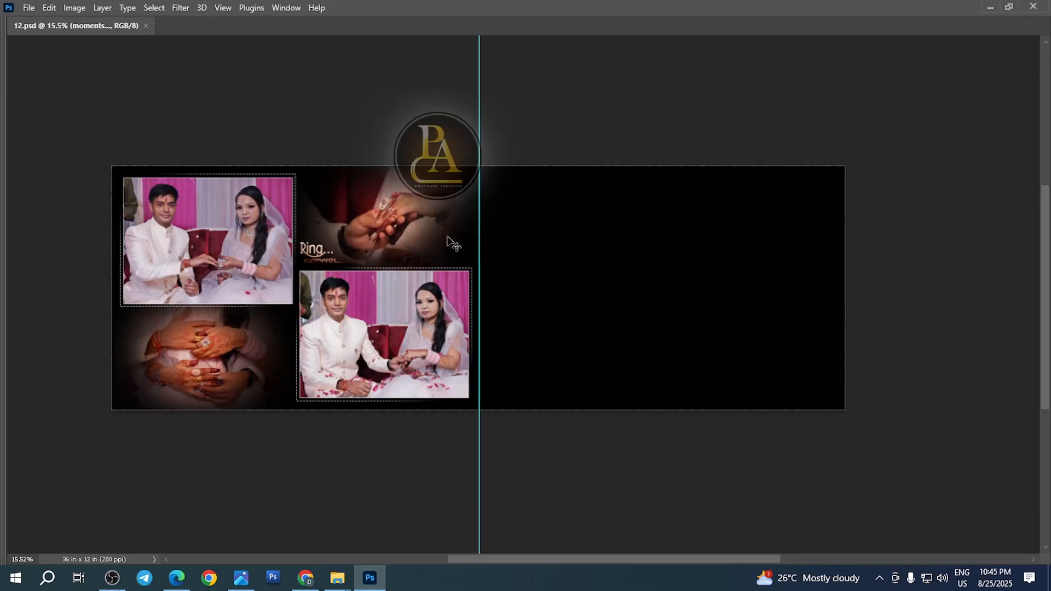
pyautogui.hotkey('ctrl', 'v')
# - Scale the pasted couple photo down to the spread's height and move it onto the right-hand page
pyautogui.hotkey('ctrl', 't')
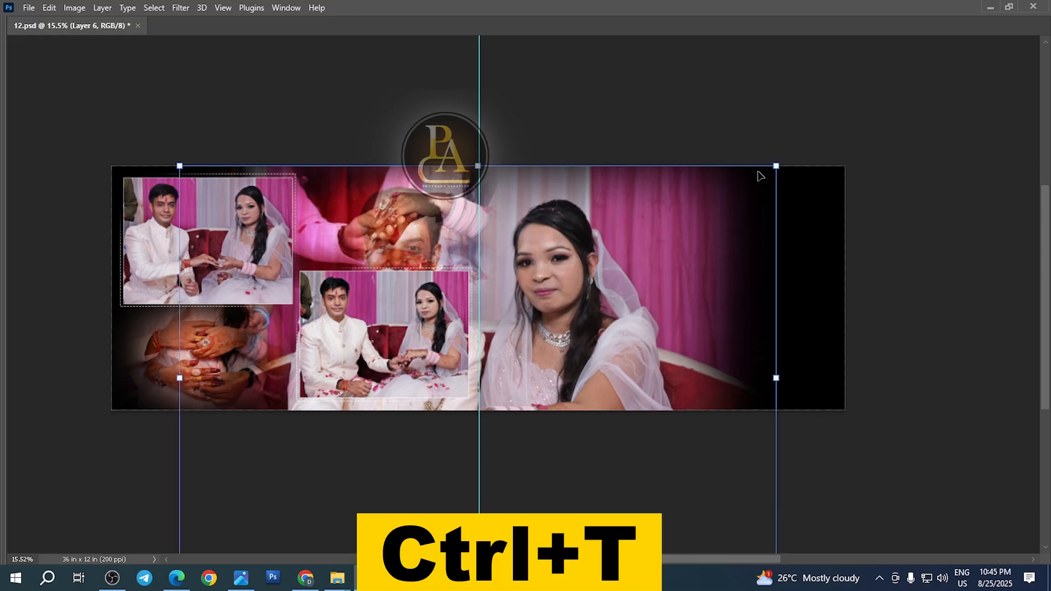
pyautogui.moveTo(775, 165); pyautogui.dragTo(650, 253)
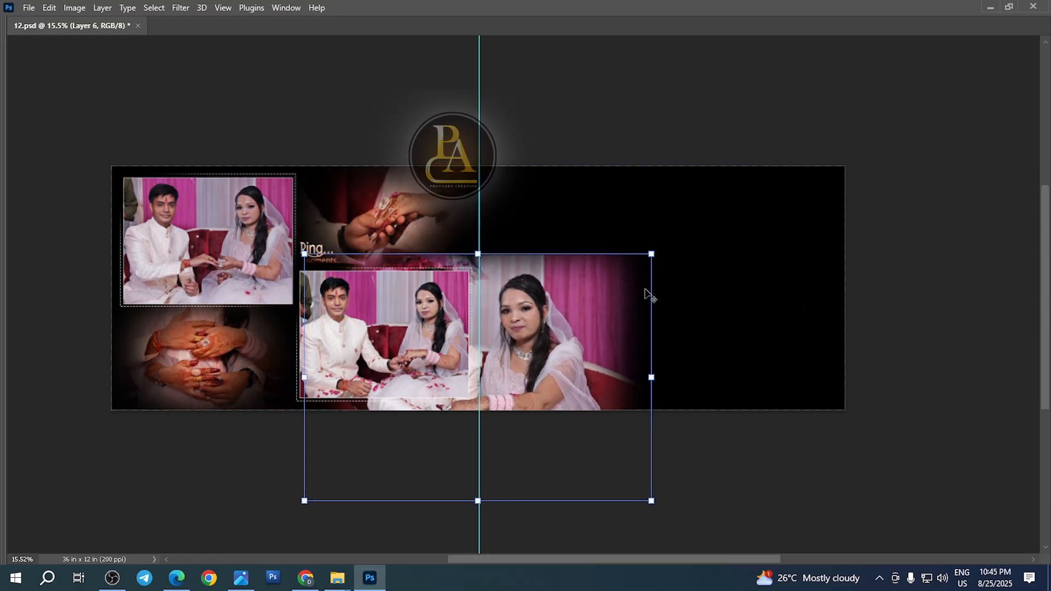
pyautogui.moveTo(616, 324); pyautogui.dragTo(730, 235)
pyautogui.press('Return')
# - Nudge the couple photo slightly to the right with Free Transform and apply the transformation
pyautogui.scroll(2, 665, 321)
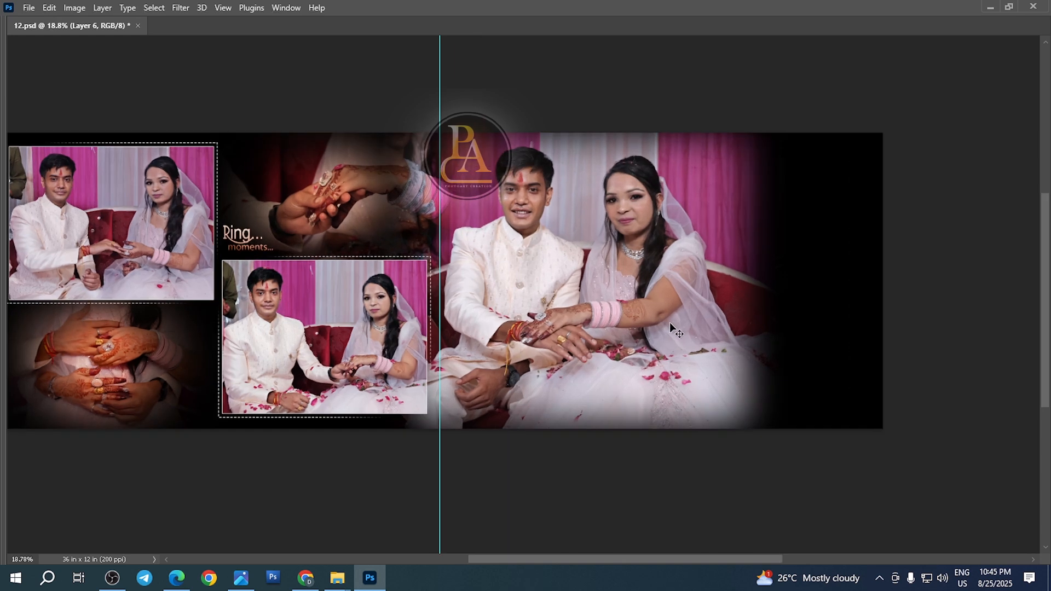
pyautogui.moveTo(669, 291); pyautogui.dragTo(524, 253)
pyautogui.hotkey('ctrl', 't')
pyautogui.hotkey('shift', 'Right')
pyautogui.hotkey('shift', 'Right')
pyautogui.hotkey('shift', 'Right')
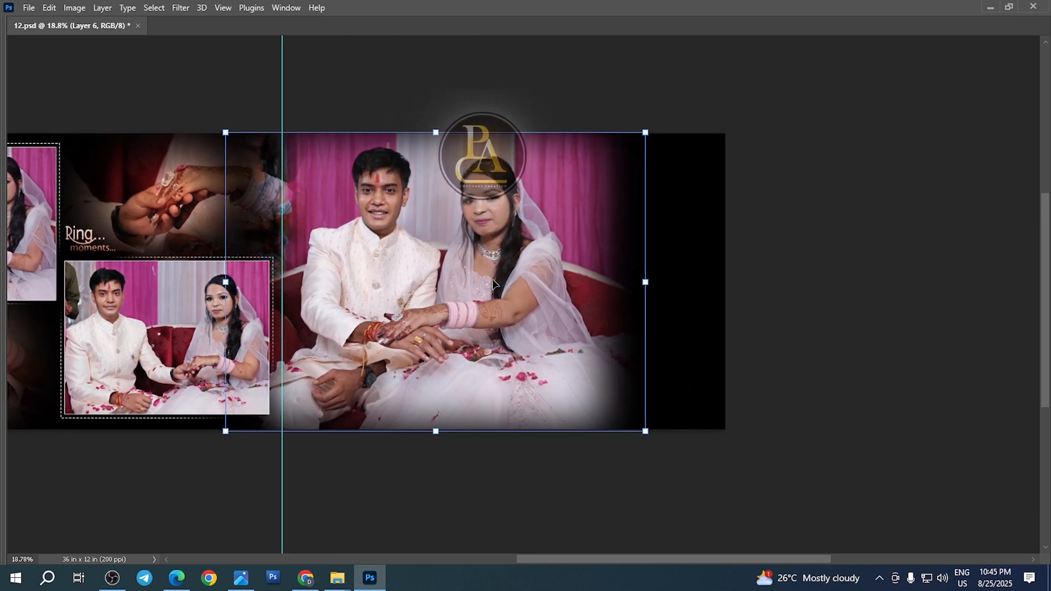
pyautogui.press('Return')
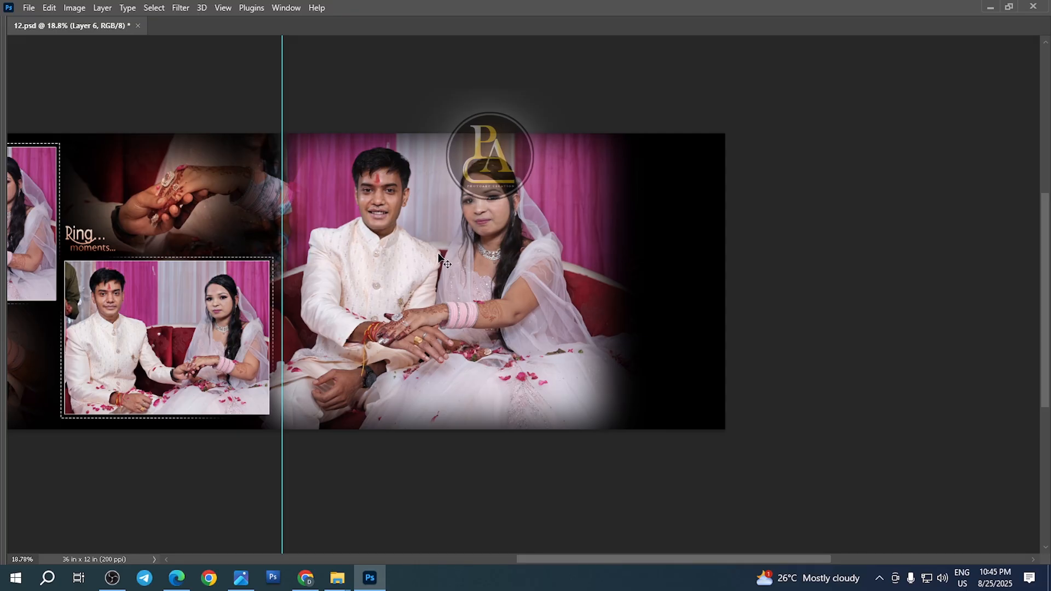
# - Draw a large near-circular elliptical selection over the couple, extending across the centre guide and the full page height
pyautogui.moveTo(441, 256); pyautogui.dragTo(435, 268)
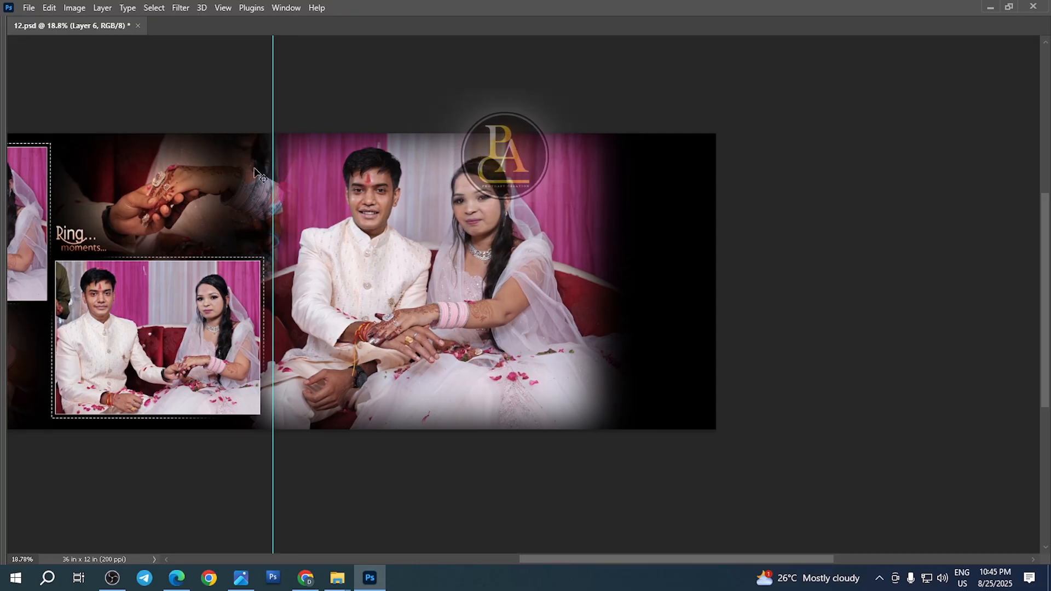
pyautogui.scroll(-2, 402, 222)
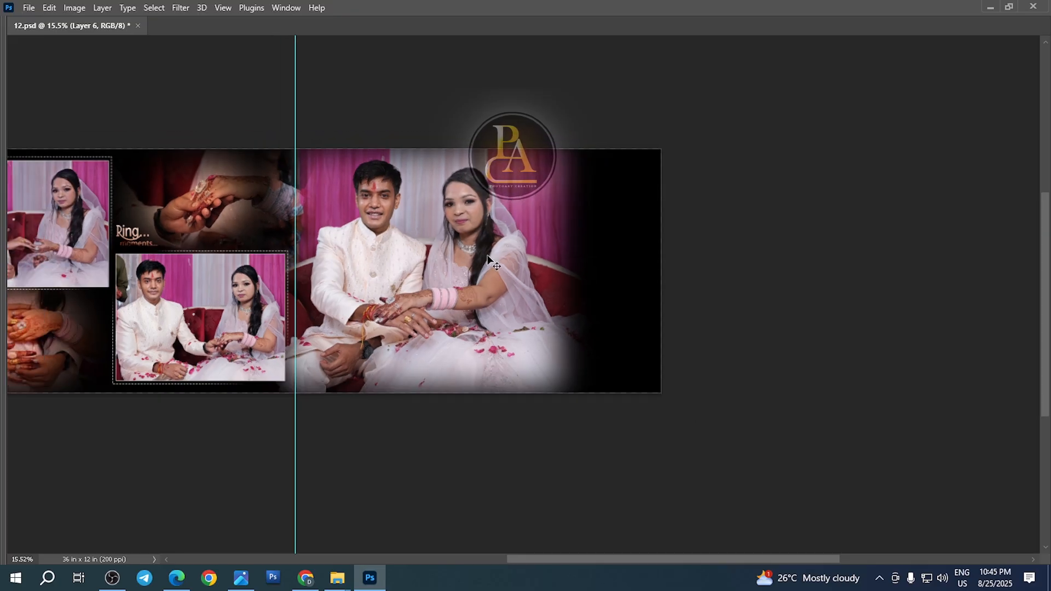
pyautogui.moveTo(350, 249); pyautogui.dragTo(404, 243)
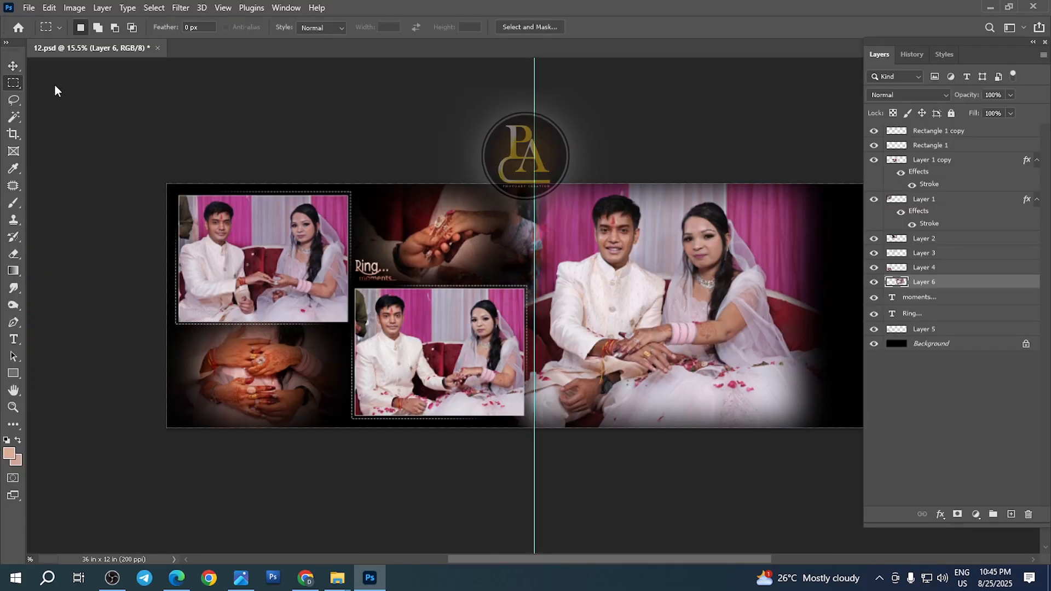
pyautogui.rightClick(13, 83)
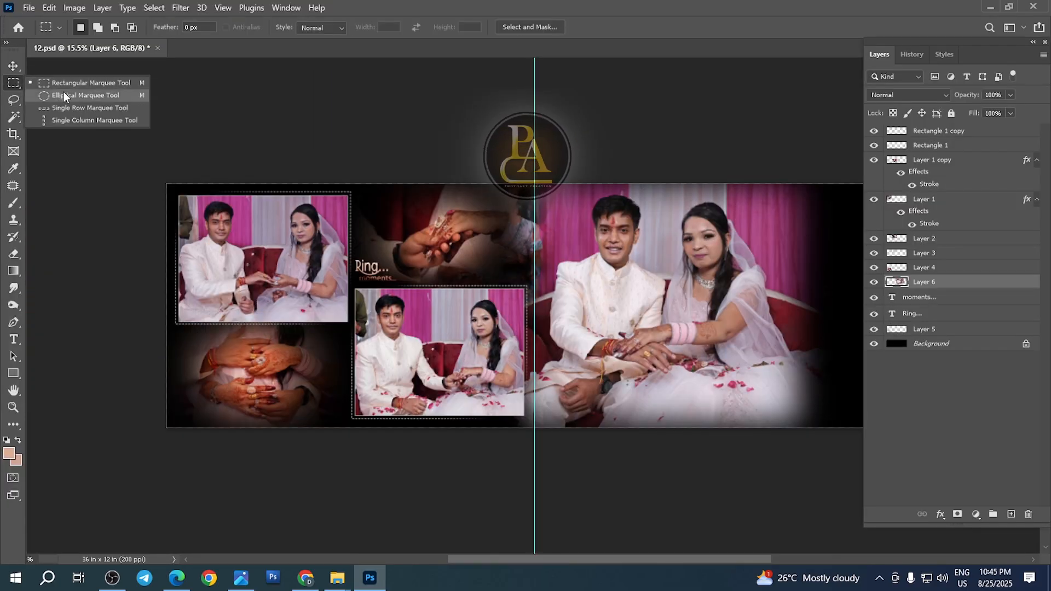
pyautogui.click(75, 95)
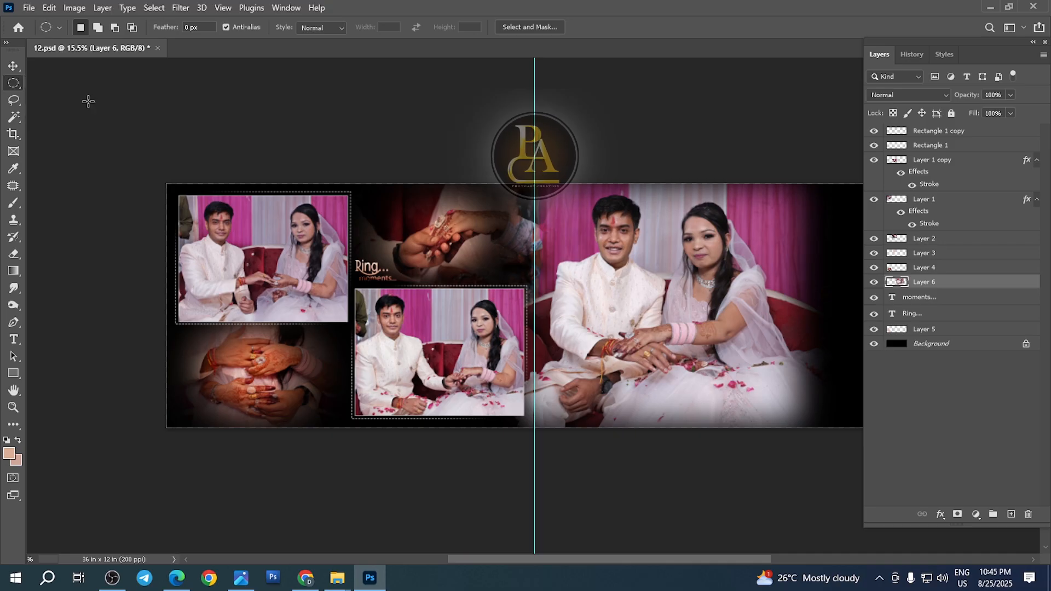
pyautogui.moveTo(518, 248); pyautogui.dragTo(363, 217)
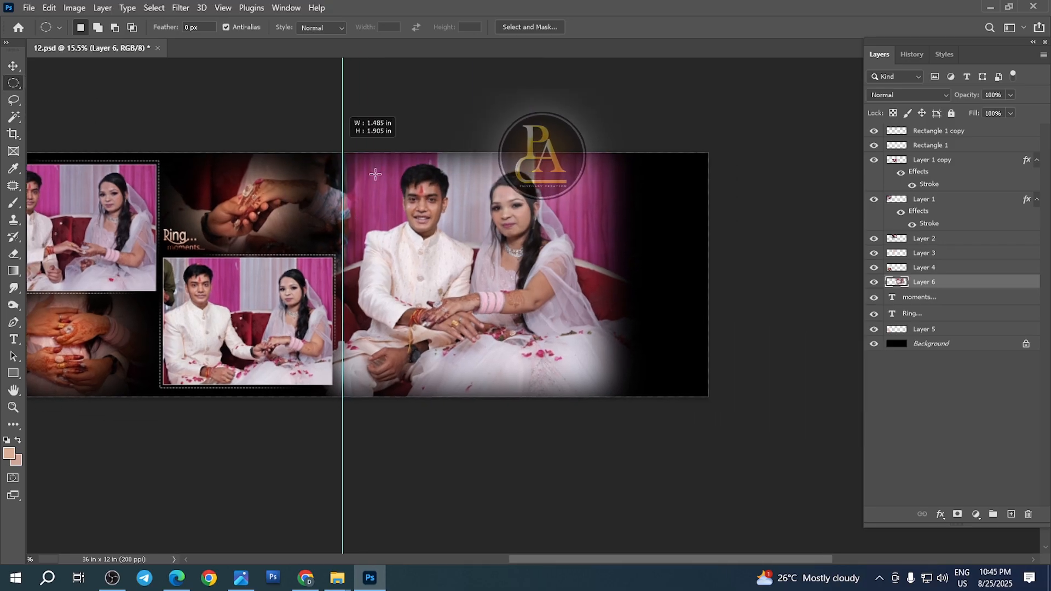
pyautogui.moveTo(375, 174); pyautogui.dragTo(608, 416)
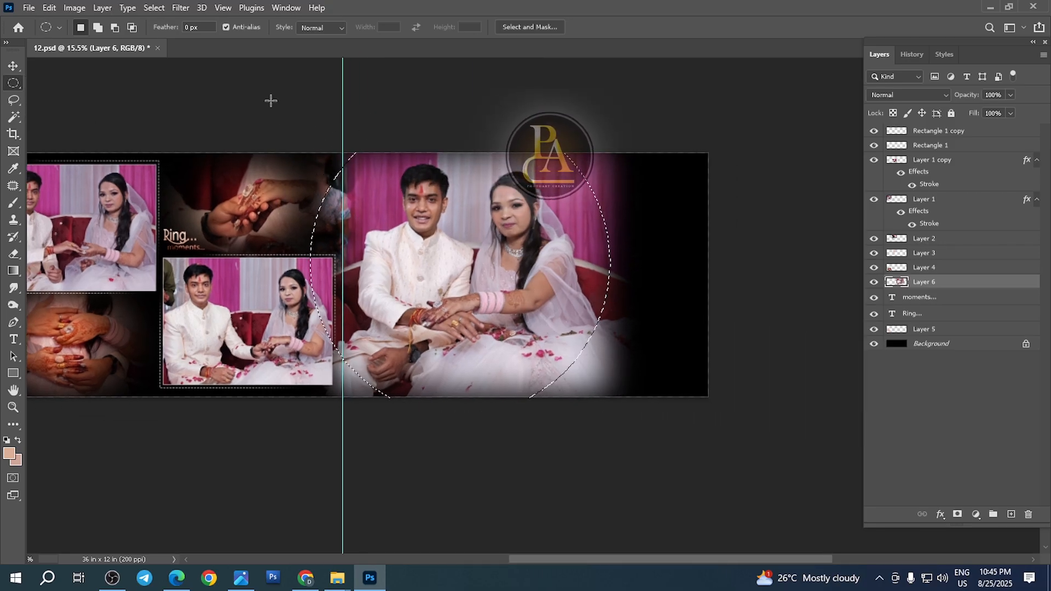
pyautogui.moveTo(271, 100); pyautogui.dragTo(603, 436)
pyautogui.click(605, 398)
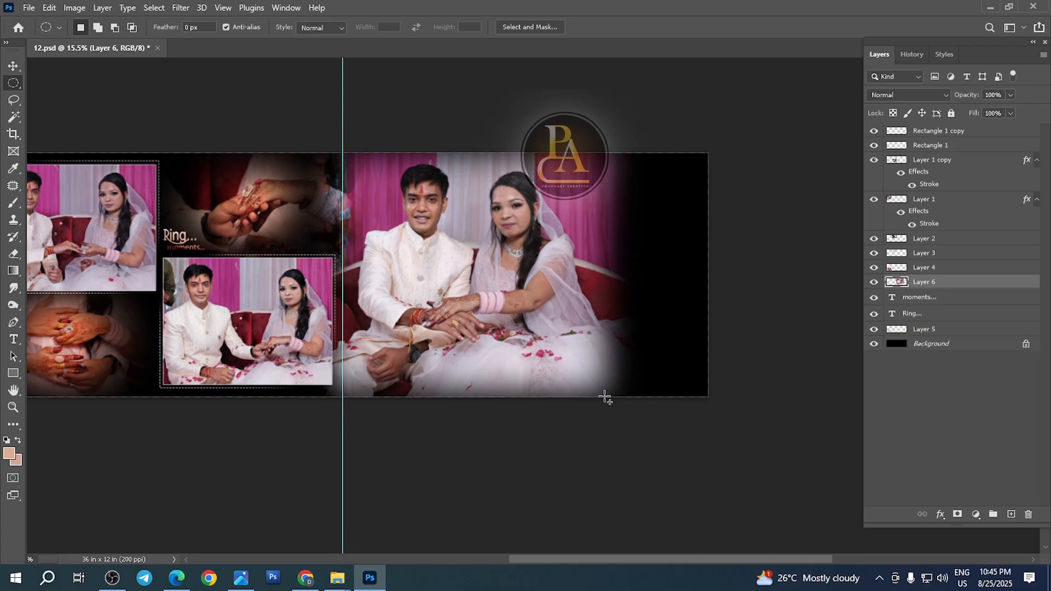
pyautogui.scroll(1, 557, 297)
pyautogui.moveTo(543, 288); pyautogui.dragTo(486, 272)
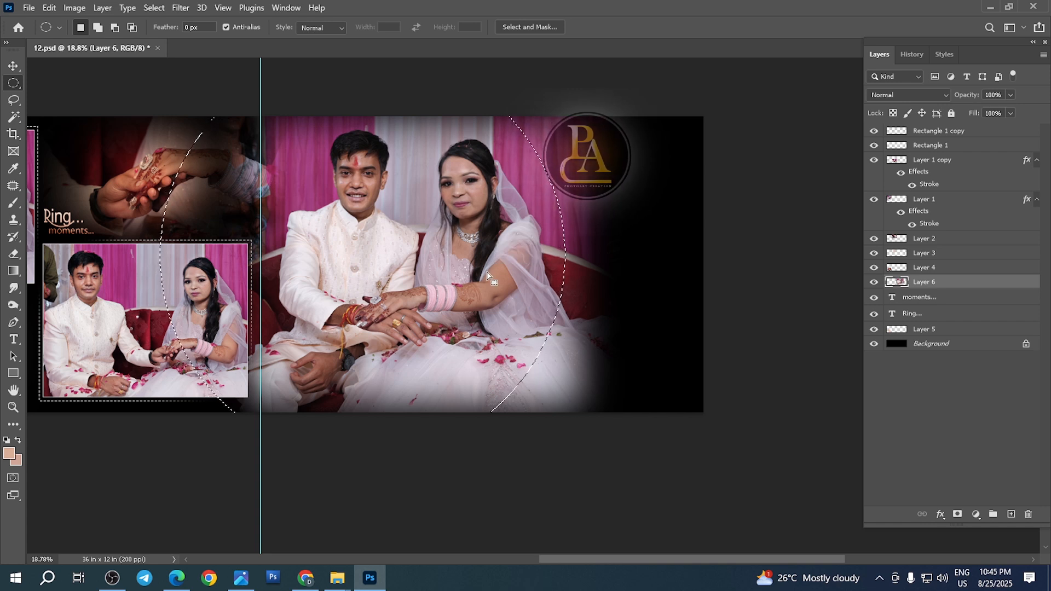
# - Sample the magenta of the curtain, fill the elliptical selection with it on a new layer, and deselect
pyautogui.press('i')
pyautogui.moveTo(521, 184); pyautogui.dragTo(535, 183)
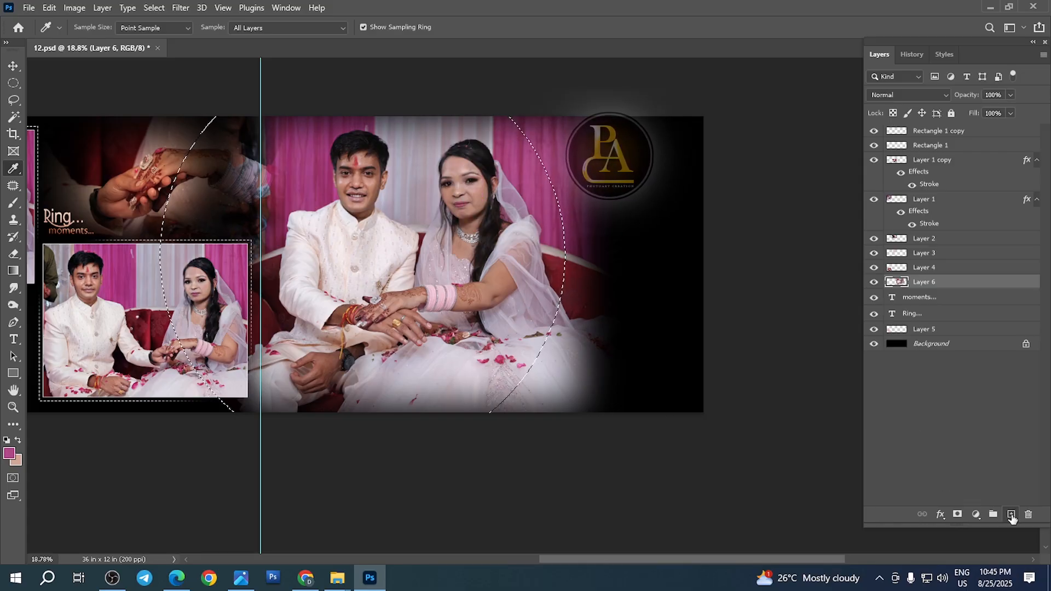
pyautogui.click(1012, 516)
pyautogui.hotkey('alt', 'Delete')
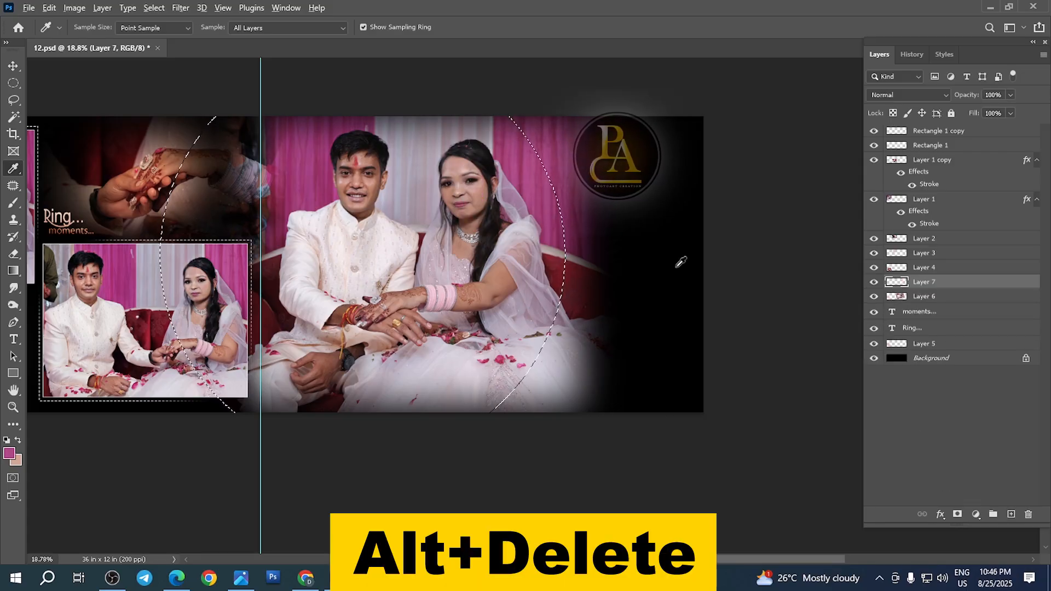
pyautogui.hotkey('alt', 'Delete')
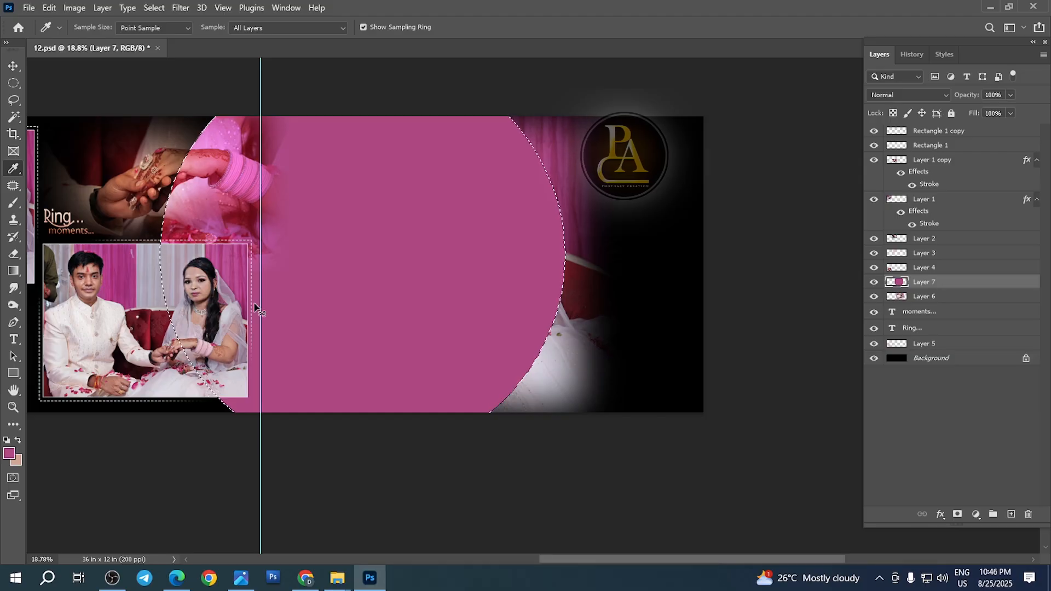
pyautogui.hotkey('ctrl', 'd')
# - Move the magenta circle layer down the stack so it sits beneath the couple photo
pyautogui.press('v')
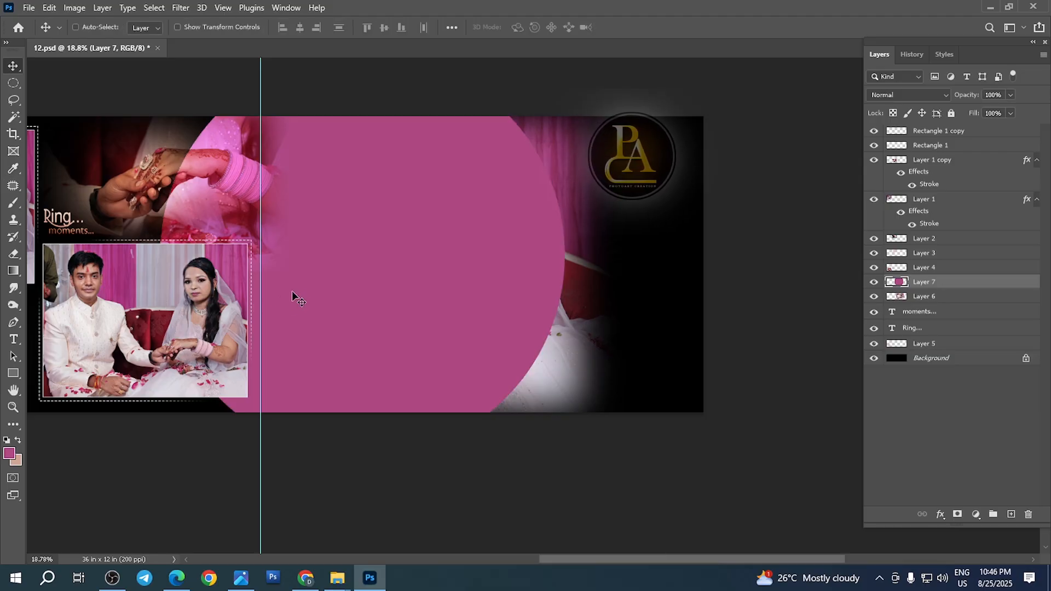
pyautogui.hotkey('ctrl', '[')
pyautogui.hotkey('ctrl', '[')
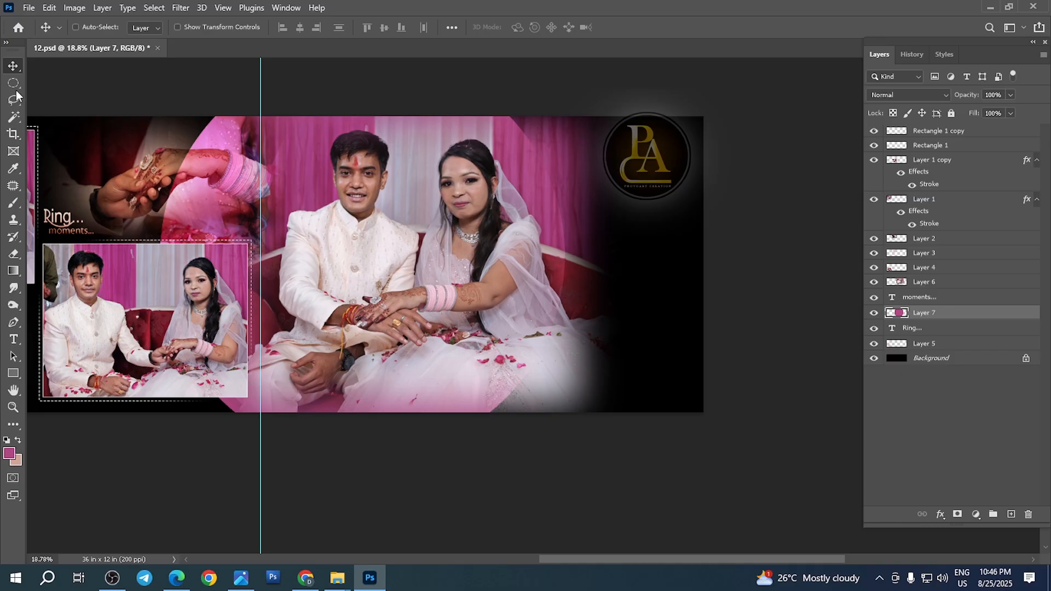
# - Select the part of the magenta circle lying on the left-hand page up to the centre guide, delete it, and deselect
pyautogui.moveTo(13, 83); pyautogui.dragTo(261, 433)
pyautogui.press('Delete')
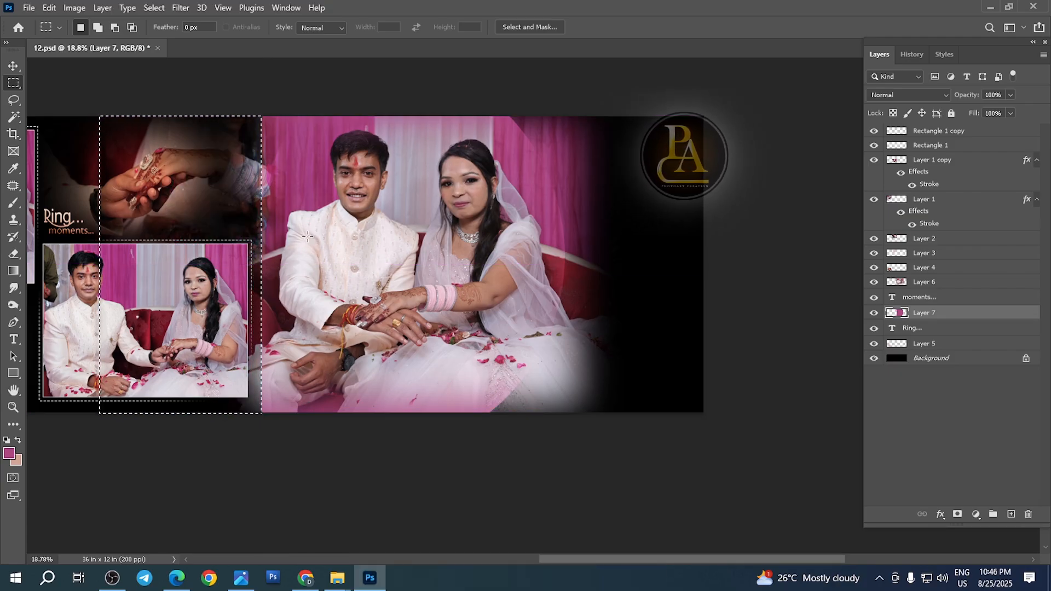
pyautogui.scroll(1, 303, 224)
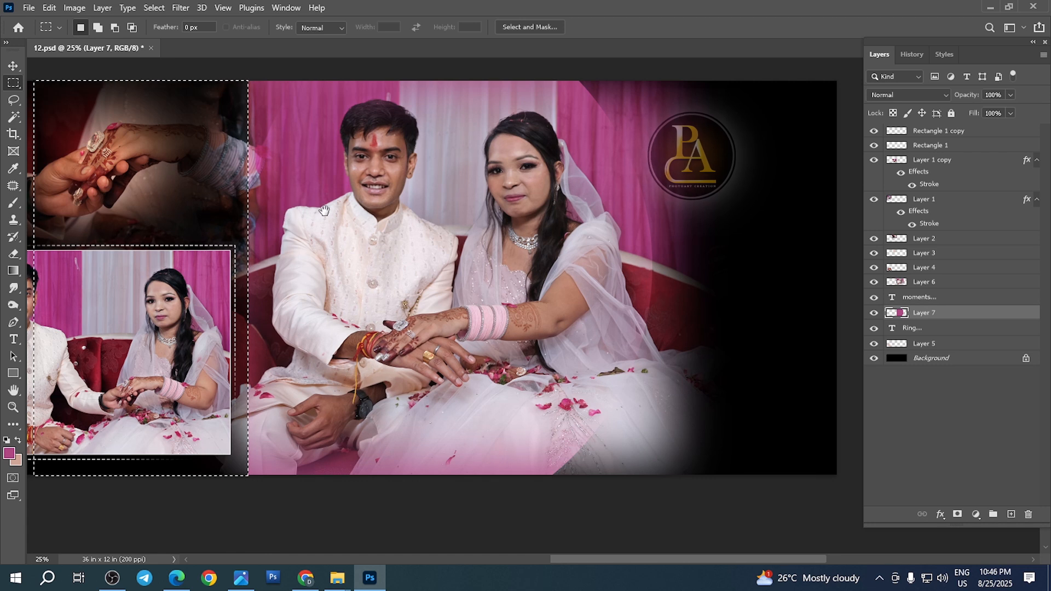
pyautogui.moveTo(301, 222); pyautogui.dragTo(334, 208)
pyautogui.hotkey('ctrl', 'd')
# - Erase the couple photo's faded edge that spills over the centre guide onto the left-hand page, using a 300-pixel Eraser
pyautogui.press('v')
pyautogui.rightClick(370, 220)
pyautogui.click(395, 224)
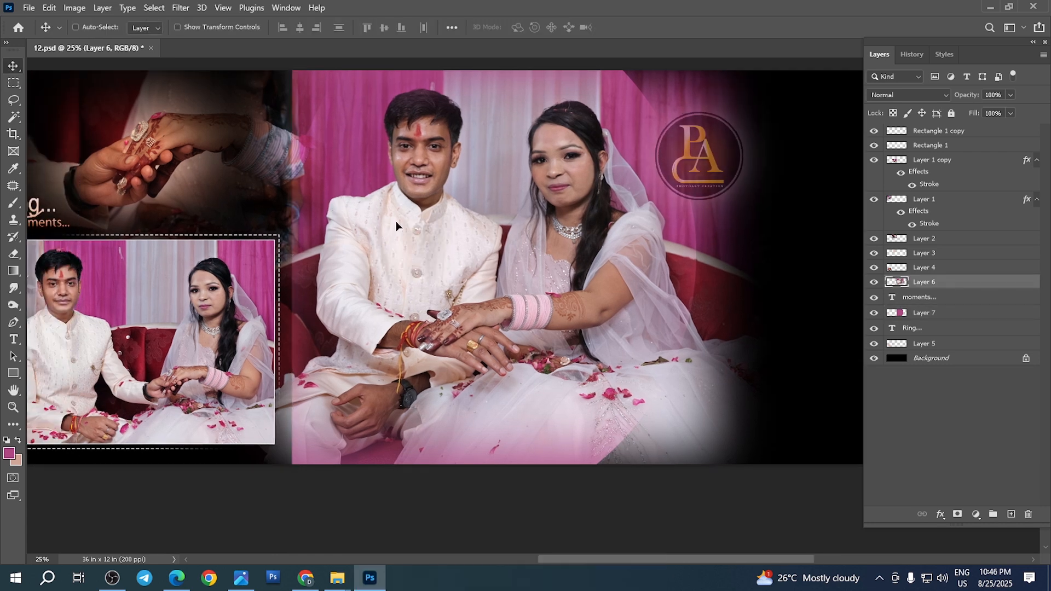
pyautogui.moveTo(396, 221); pyautogui.dragTo(409, 221)
pyautogui.press('w')
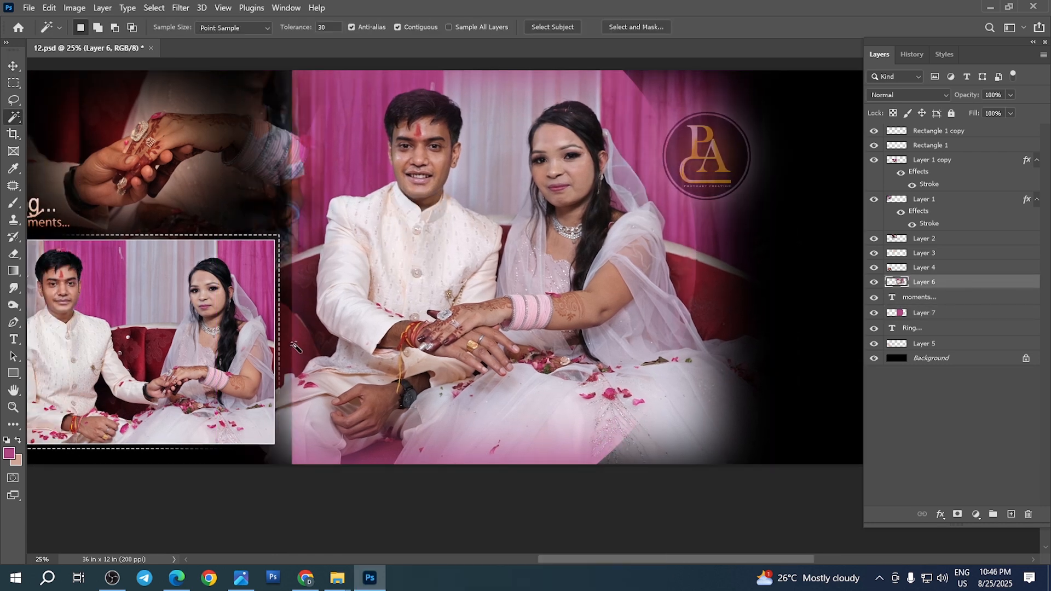
pyautogui.press('e')
pyautogui.press('[')
pyautogui.press('[')
pyautogui.press('[')
pyautogui.press('[')
pyautogui.press('[')
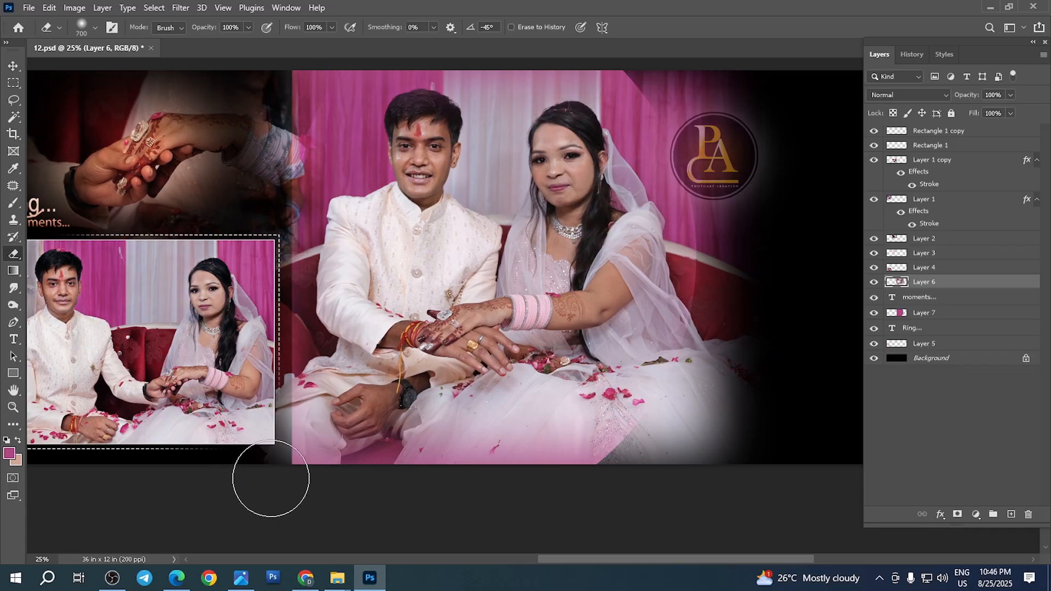
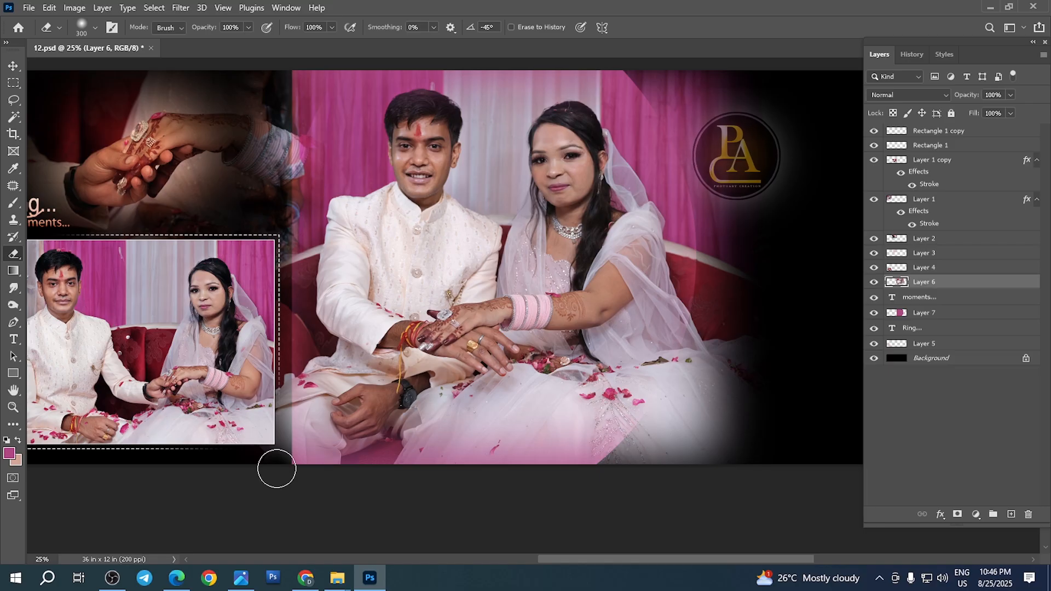
pyautogui.moveTo(277, 468); pyautogui.dragTo(269, 85)
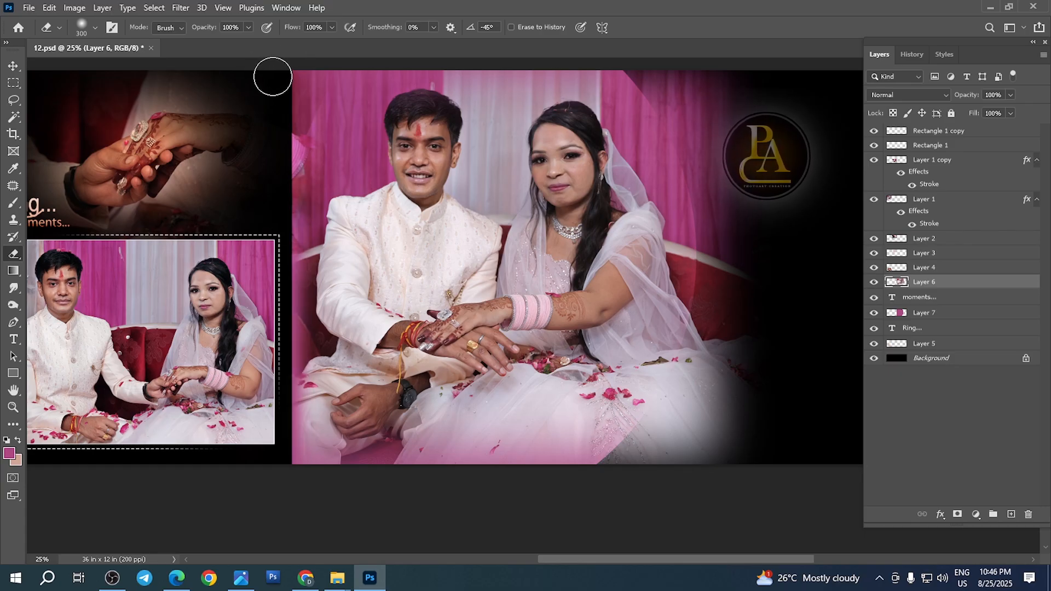
# - Make the magenta circle layer, Layer 7, the active layer by picking it on the canvas
pyautogui.scroll(-5, 273, 77)
pyautogui.scroll(6, 209, 439)
pyautogui.hscroll(5, 88, 99)
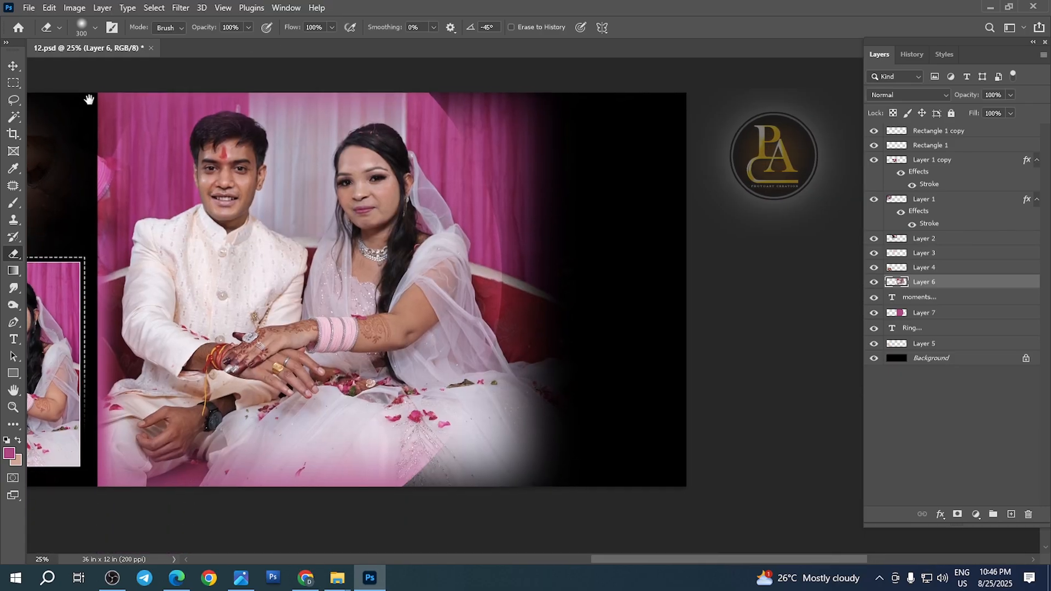
pyautogui.moveTo(88, 99)
pyautogui.mouseDown()
pyautogui.moveTo(142, 194)
pyautogui.moveTo(156, 200)
pyautogui.mouseUp()
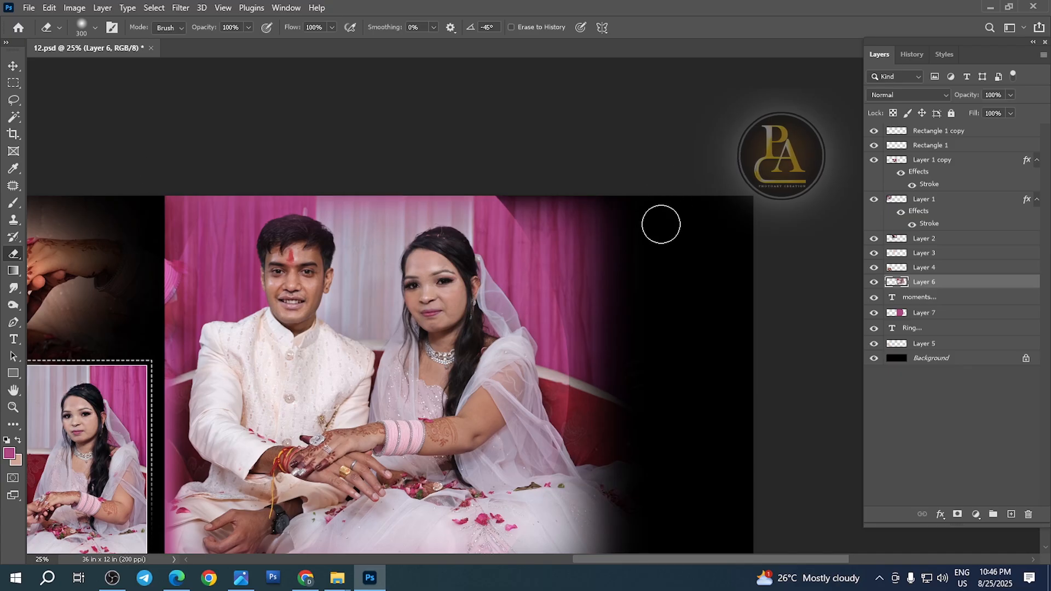
pyautogui.moveTo(525, 304); pyautogui.dragTo(493, 135)
pyautogui.press('v')
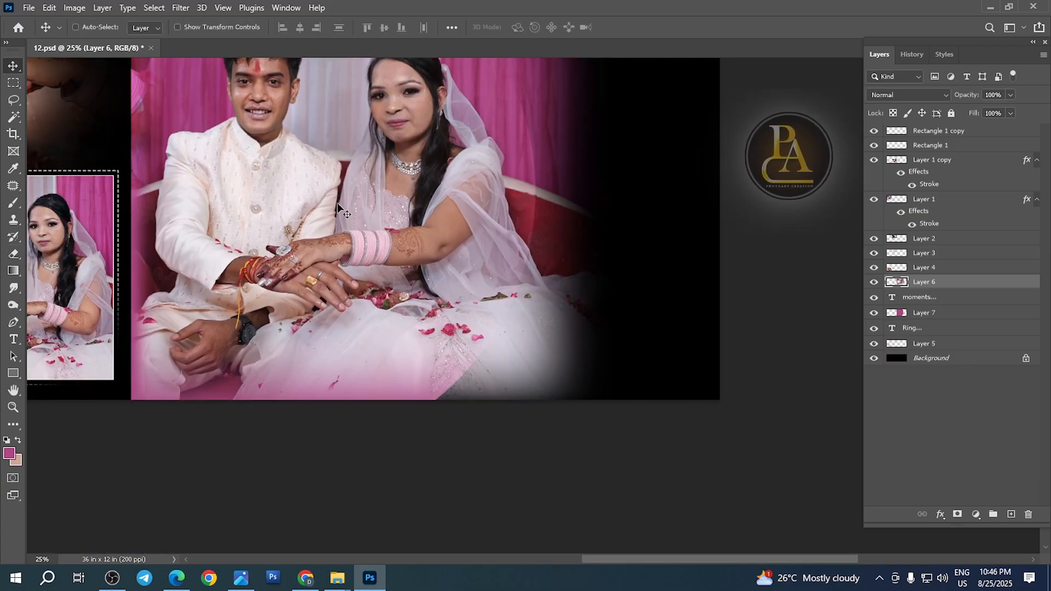
pyautogui.rightClick(336, 204)
pyautogui.click(374, 228)
pyautogui.moveTo(295, 213); pyautogui.dragTo(378, 252)
pyautogui.press('w')
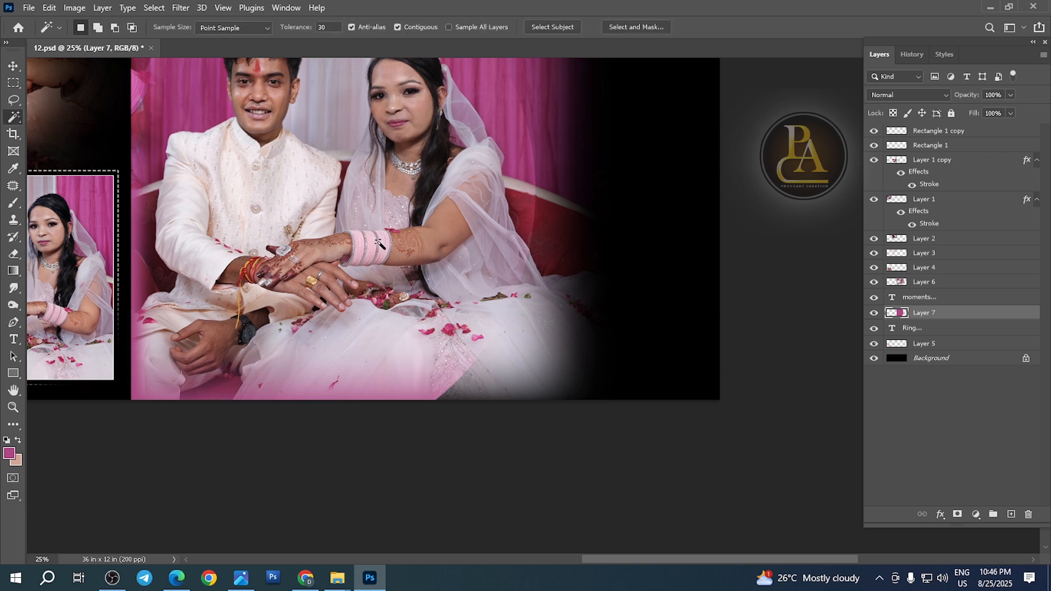
pyautogui.moveTo(381, 182); pyautogui.dragTo(388, 270)
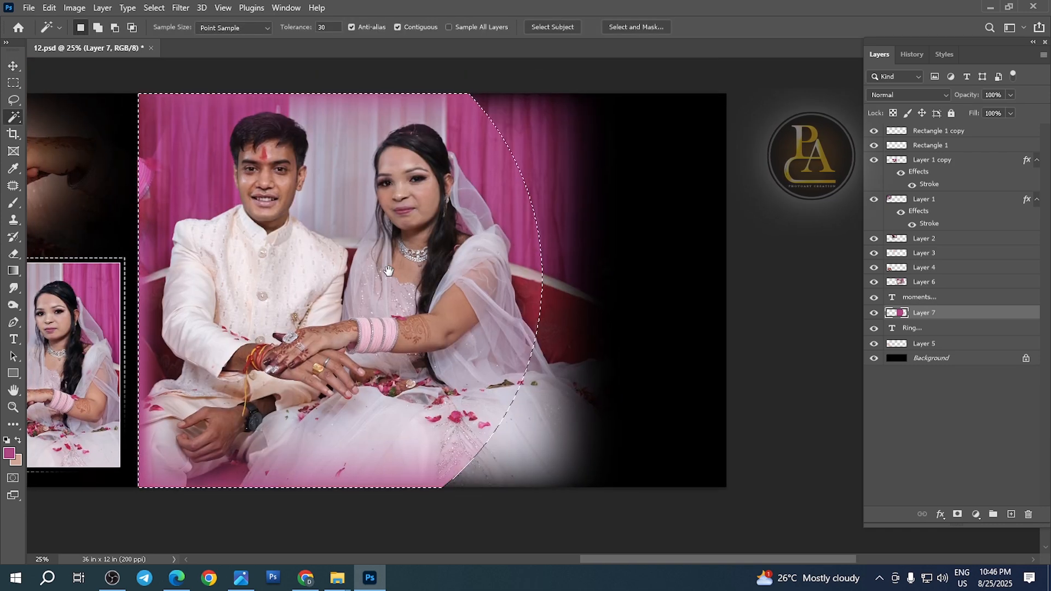
pyautogui.rightClick(312, 201)
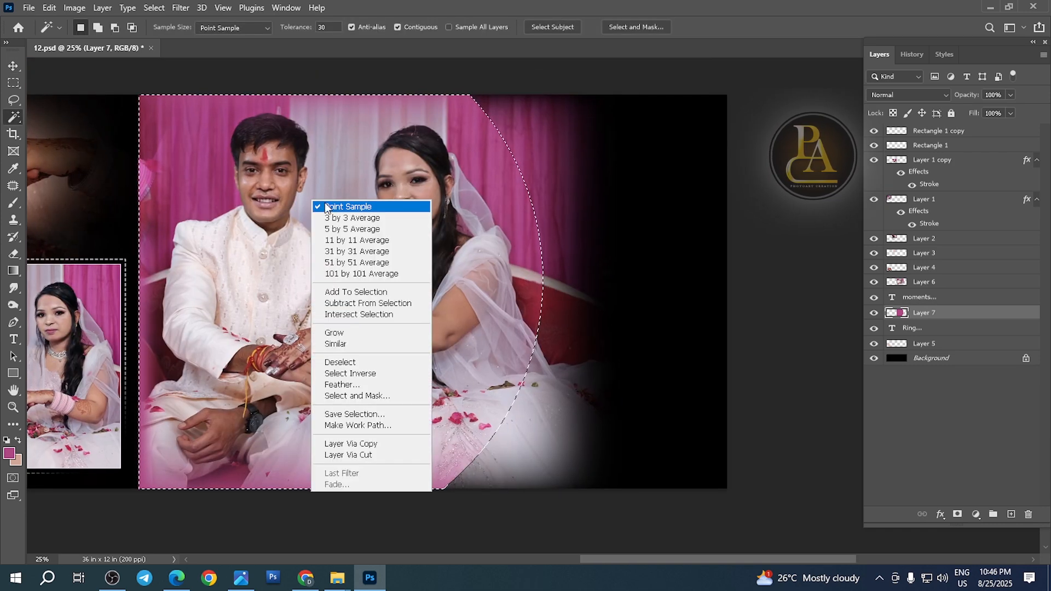
pyautogui.click(370, 316)
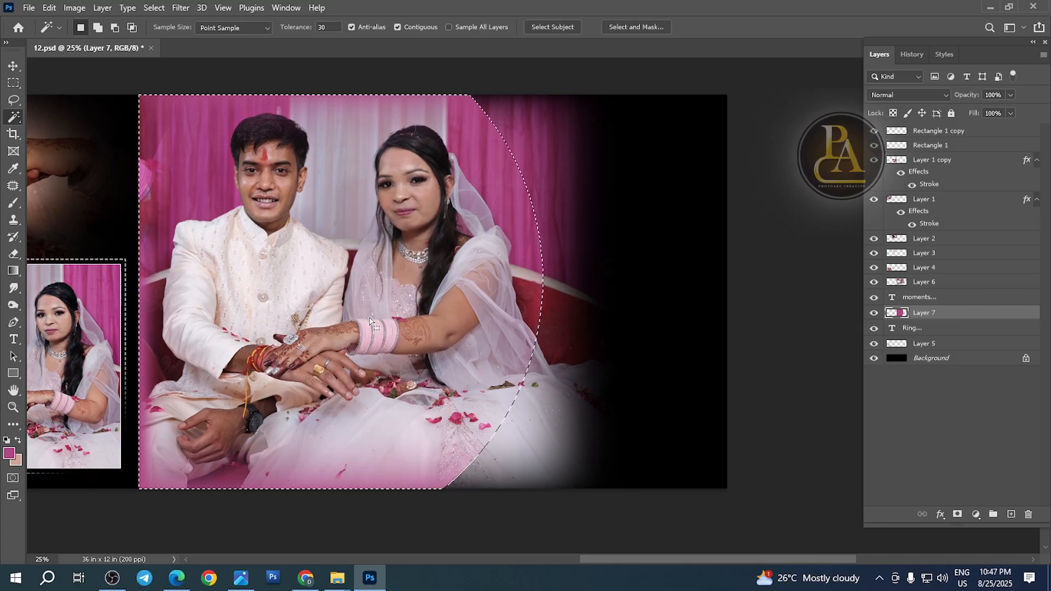
pyautogui.click(370, 320)
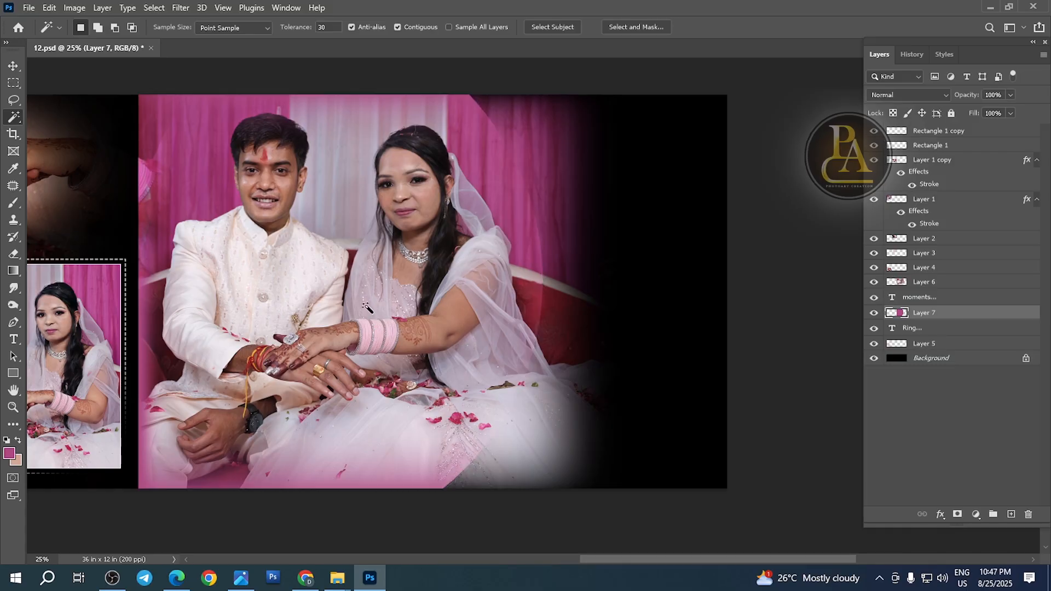
# - Select everything outside the magenta circle on Layer 7 by inverting its Magic Wand selection, and feather the selection by 20 pixels
pyautogui.click(354, 282)
pyautogui.rightClick(353, 282)
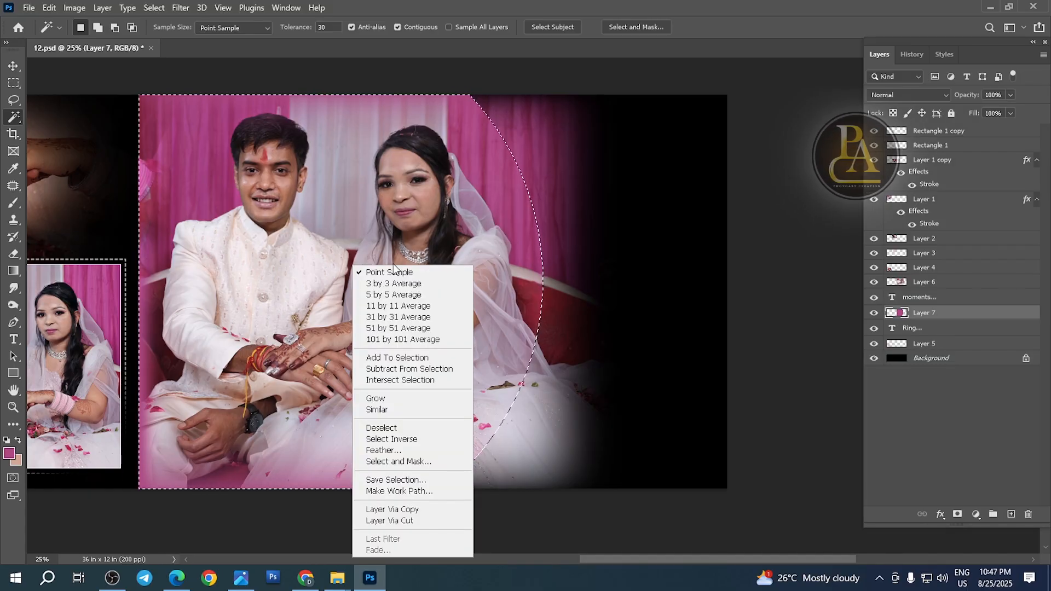
pyautogui.click(399, 441)
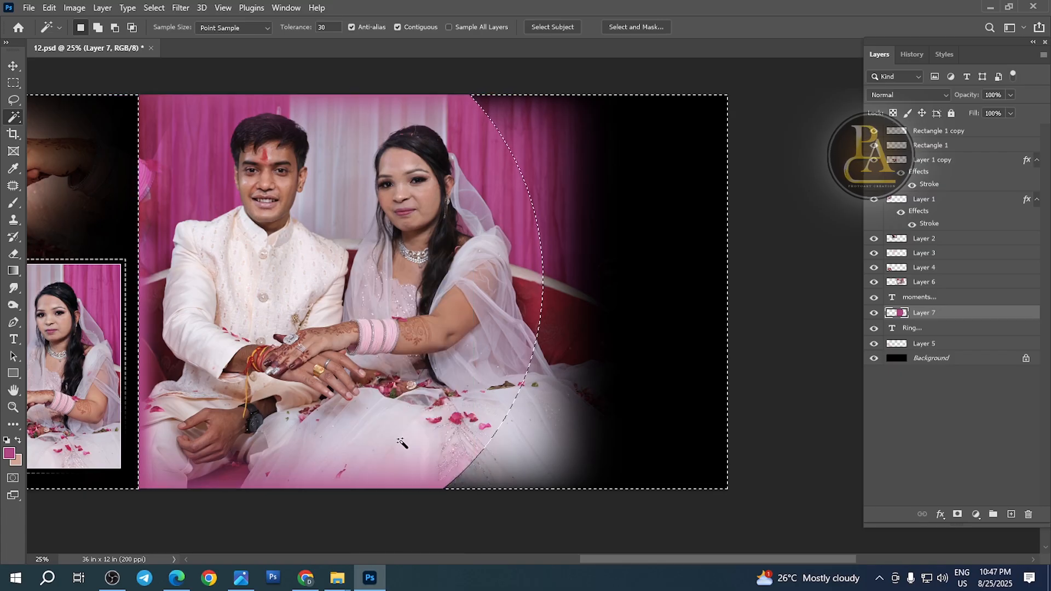
pyautogui.rightClick(312, 216)
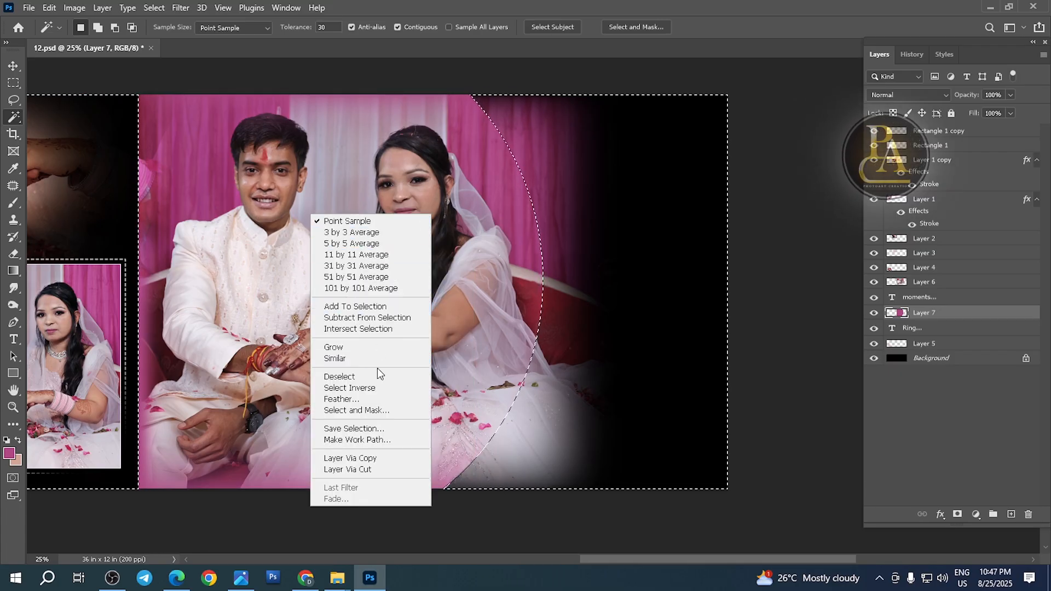
pyautogui.click(356, 398)
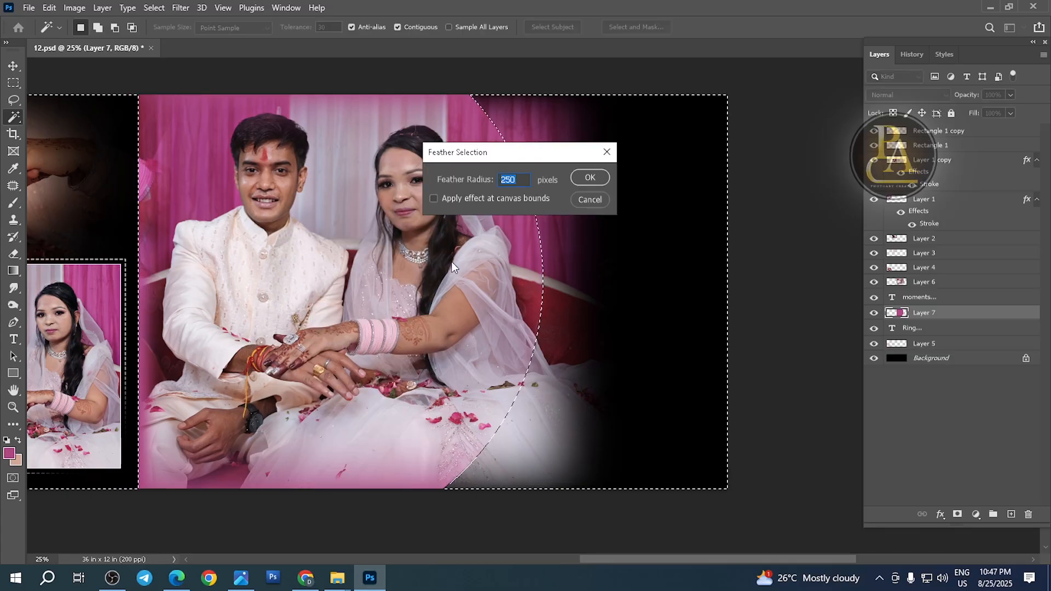
pyautogui.write('20')
pyautogui.press('Return')
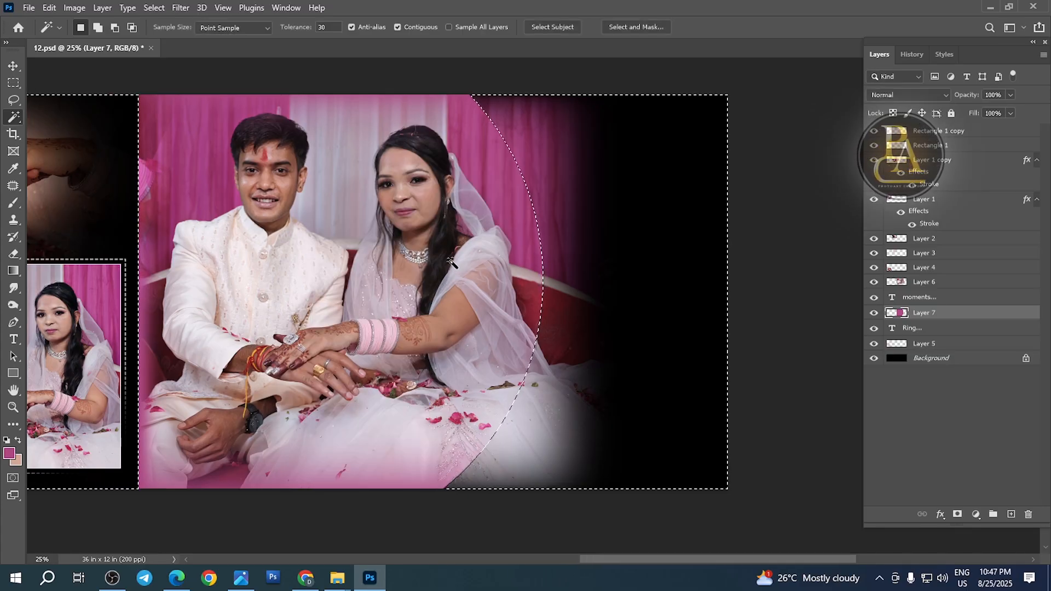
# - Delete the part of the couple photo on Layer 6 that extends beyond the circle, deselect, and save the document
pyautogui.click(18, 66)
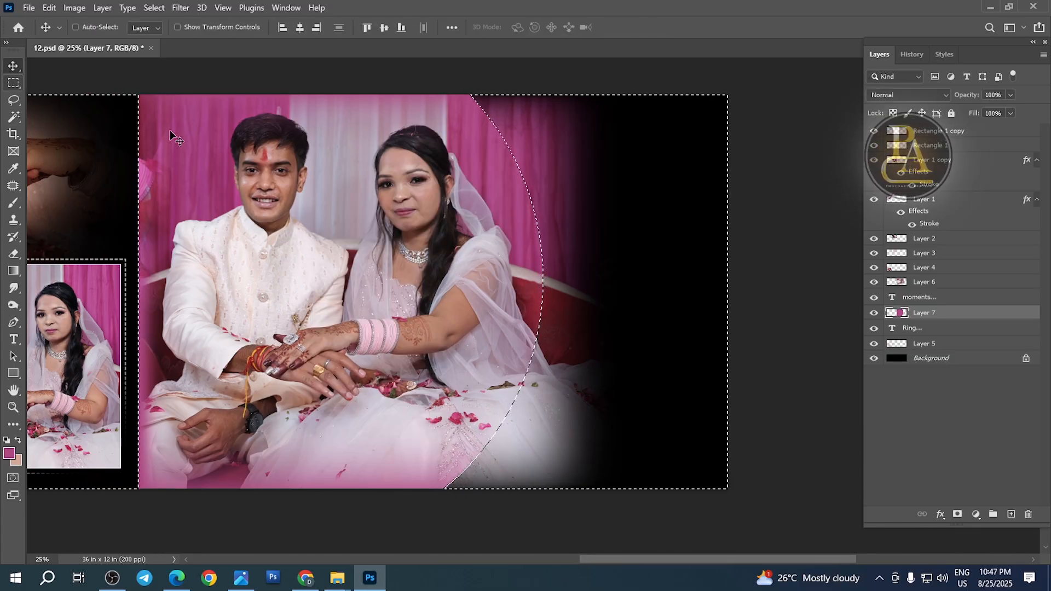
pyautogui.rightClick(330, 206)
pyautogui.click(376, 215)
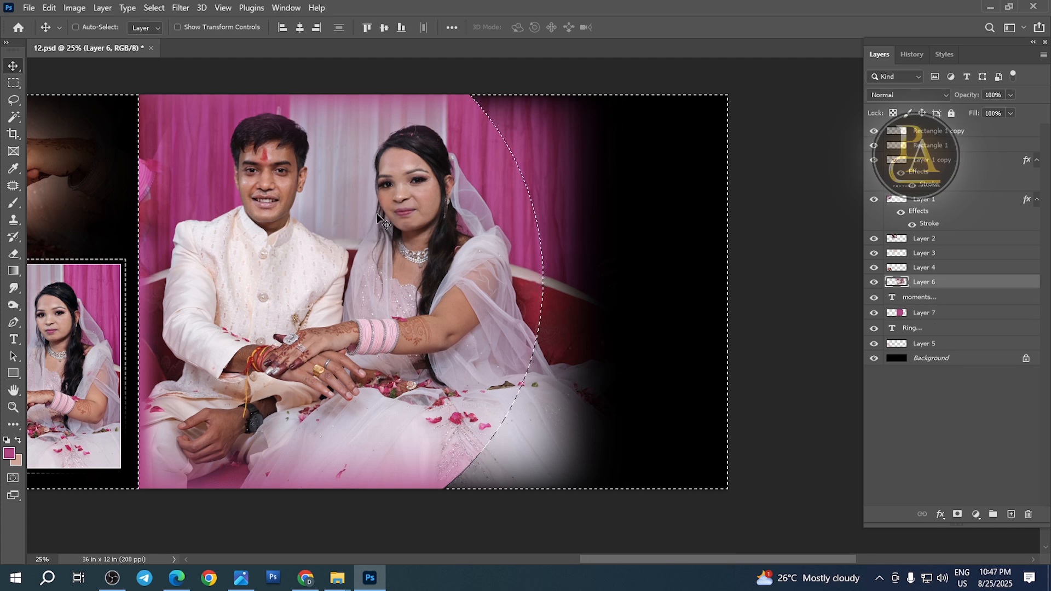
pyautogui.press('Delete')
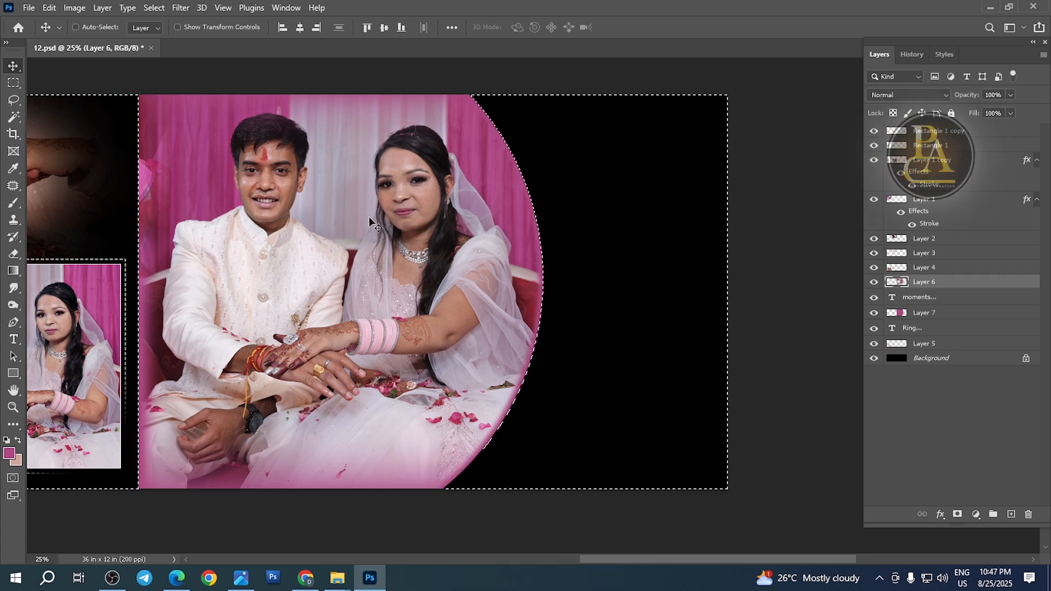
pyautogui.hotkey('ctrl', 'd')
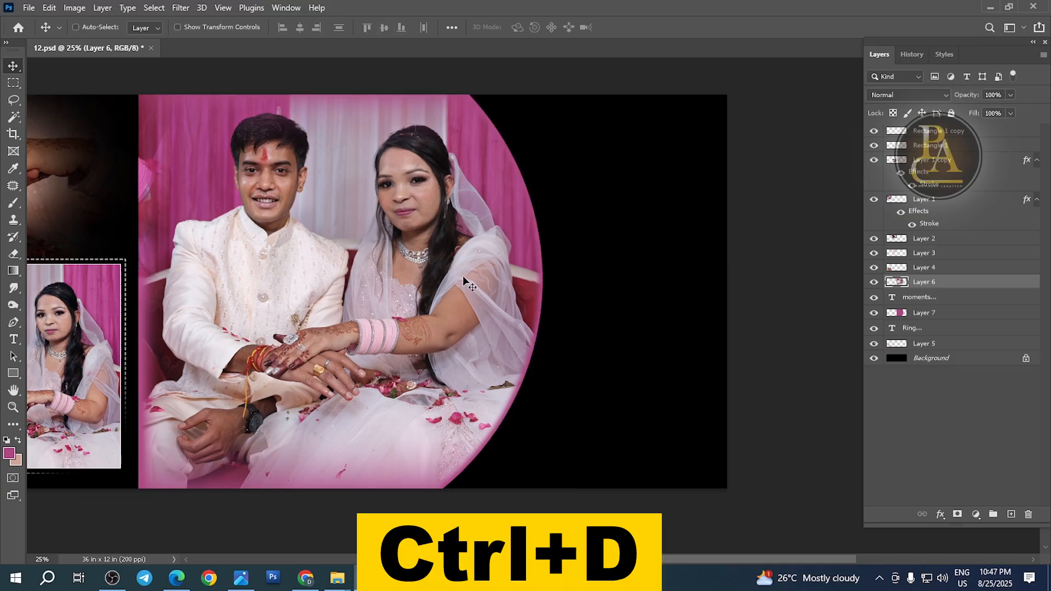
pyautogui.scroll(-4, 424, 272)
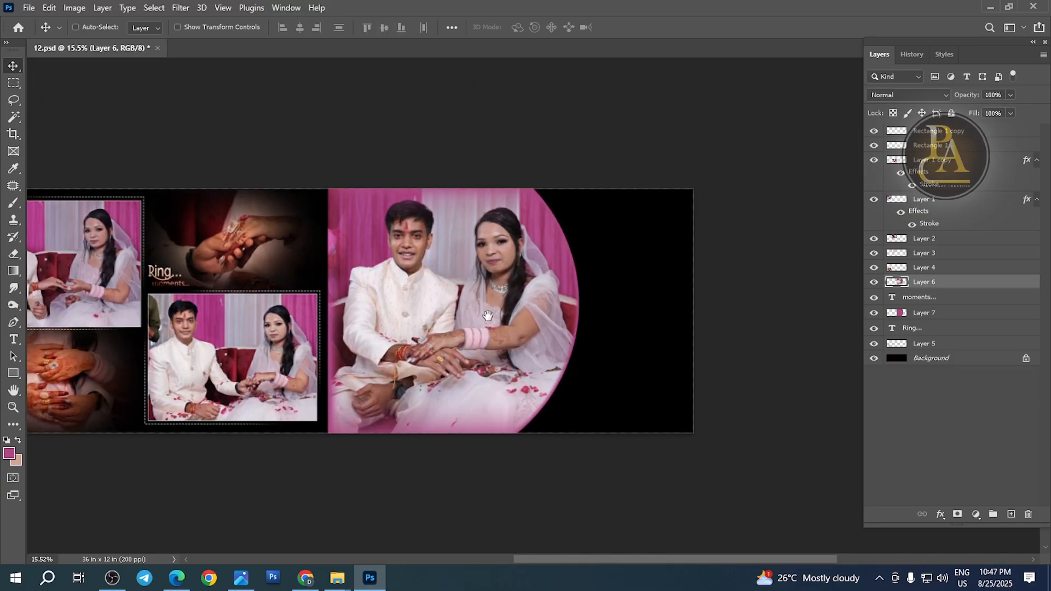
pyautogui.hscroll(-2, 433, 257)
pyautogui.hscroll(1, 376, 258)
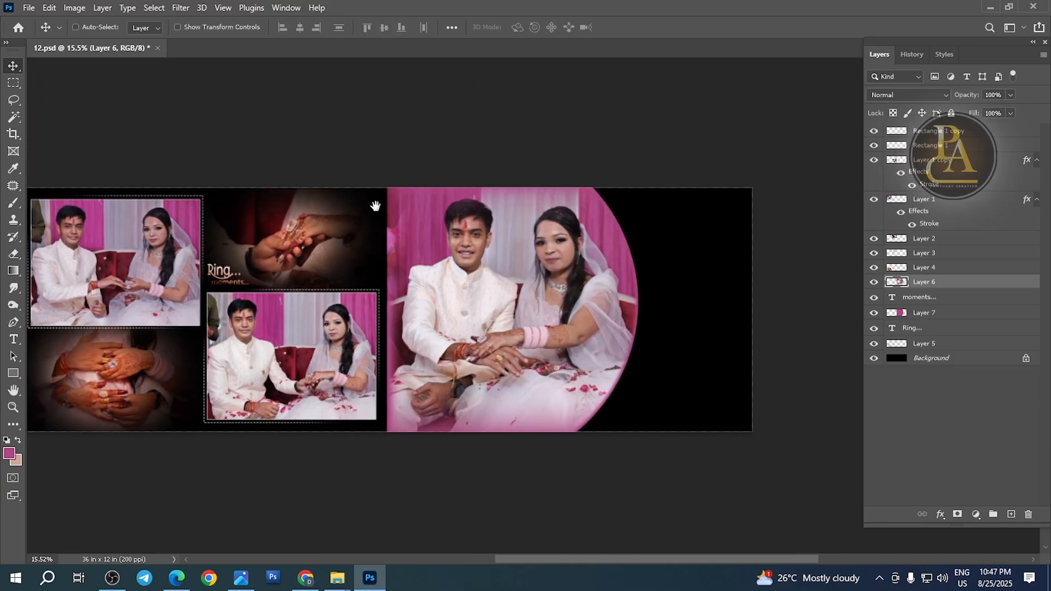
pyautogui.hotkey('ctrl', 's')
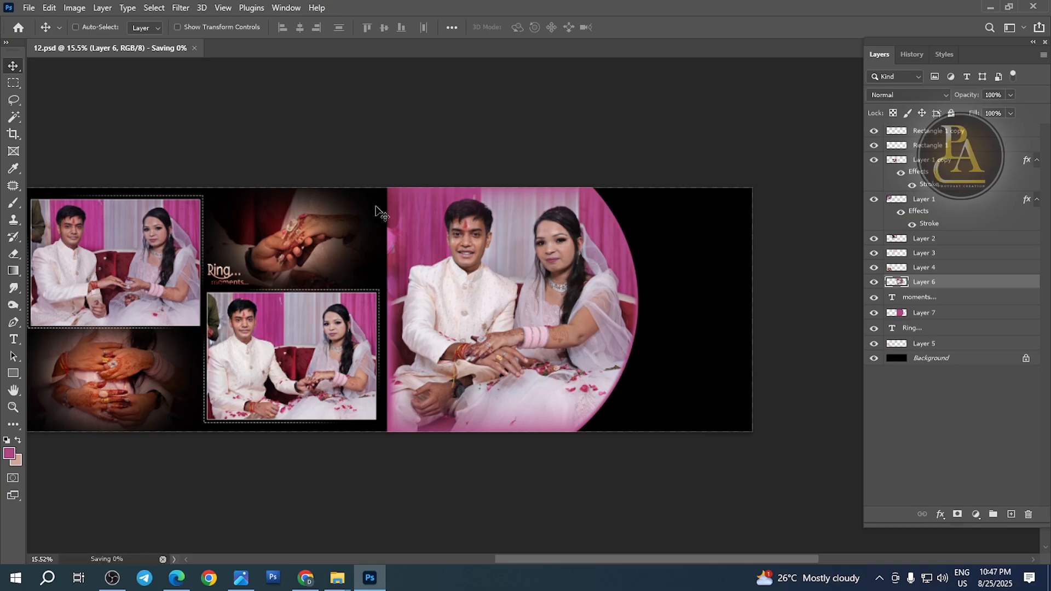
# - Delete the already placed couple photo from the RRR folder in File Explorer, and open DSCF3145 in Photoshop
pyautogui.scroll(2, 480, 308)
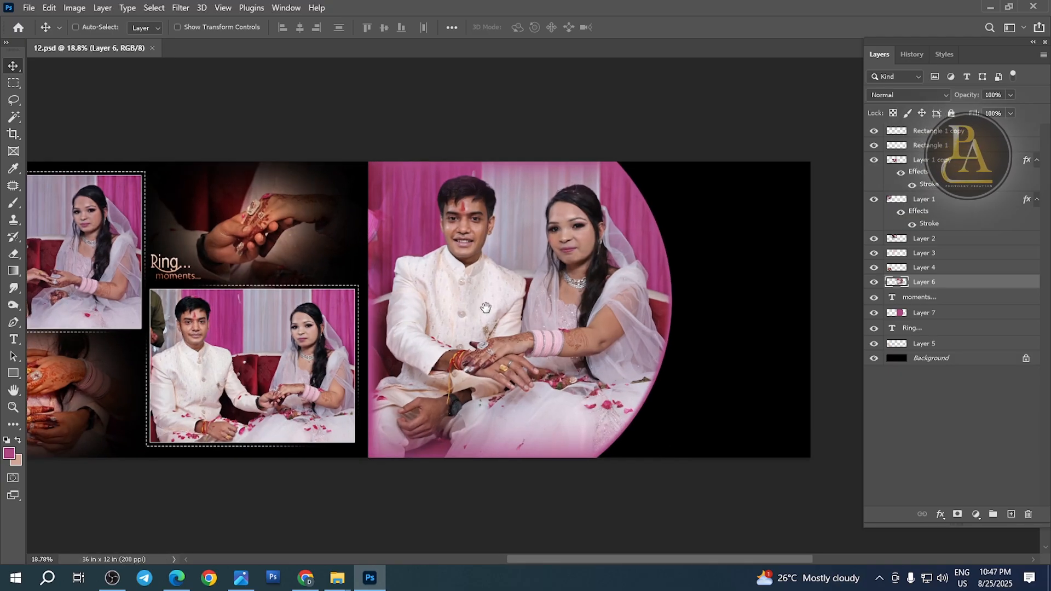
pyautogui.moveTo(486, 307); pyautogui.dragTo(393, 322)
pyautogui.moveTo(339, 575)
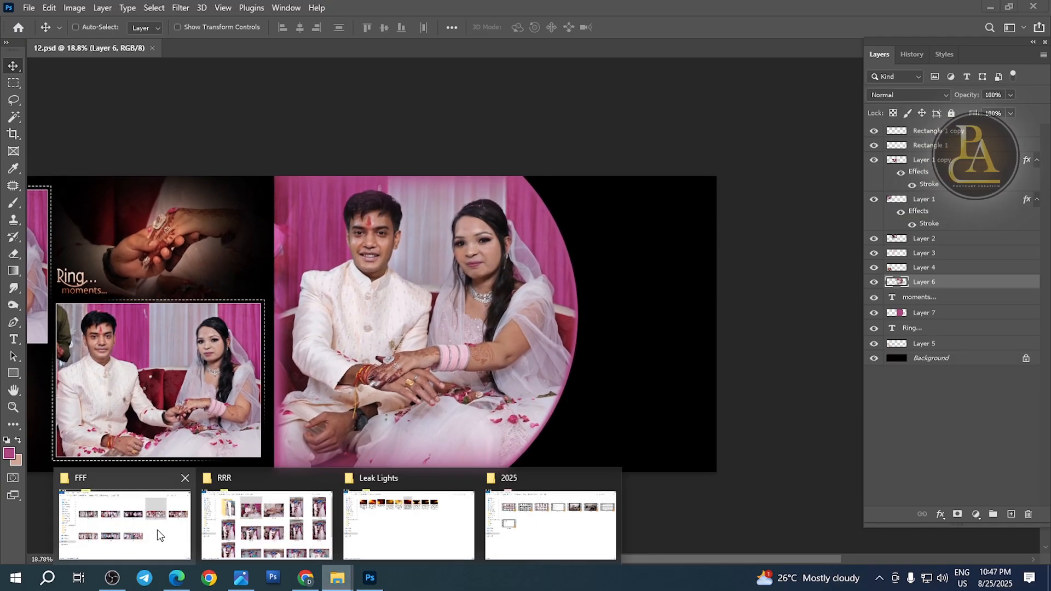
pyautogui.click(268, 520)
pyautogui.press('Delete')
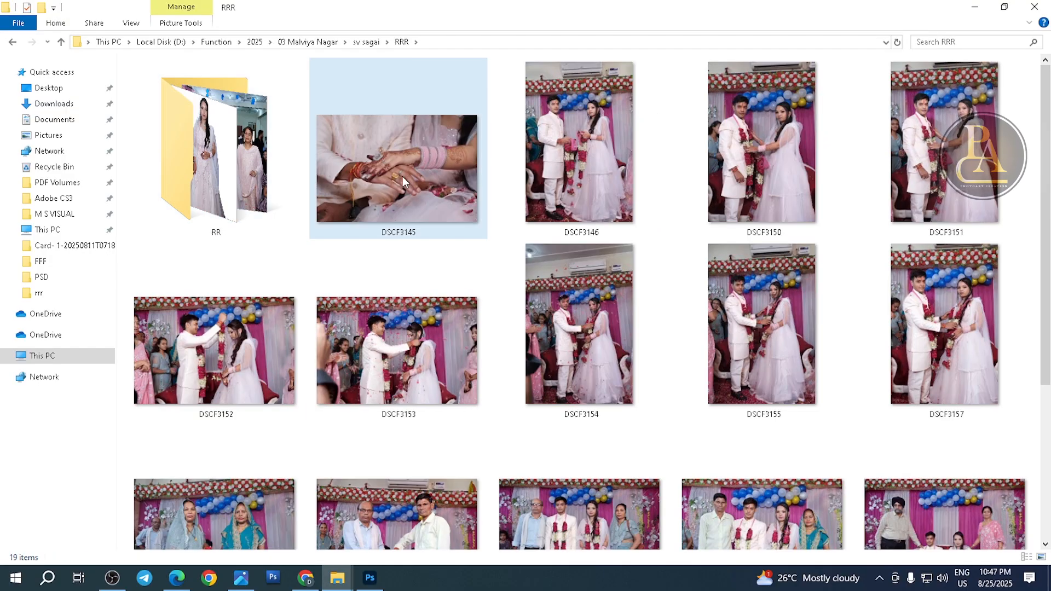
pyautogui.moveTo(403, 176); pyautogui.dragTo(467, 5)
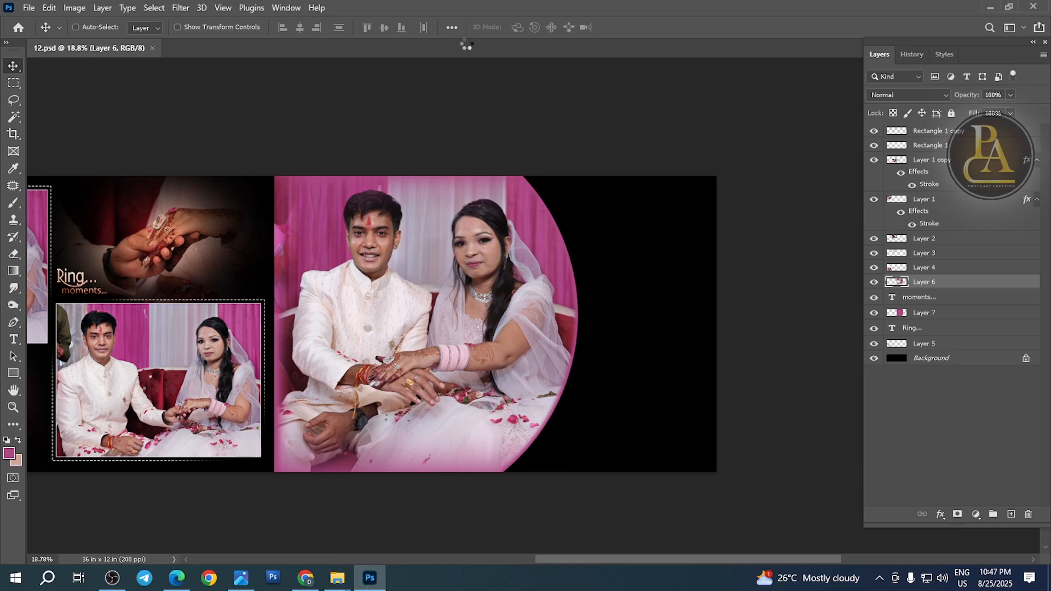
pyautogui.moveTo(467, 45); pyautogui.dragTo(467, 49)
# - Copy a rectangular area about 71.75 x 40.56 in around the joined hands with a 100-pixel feather, and close the photo
pyautogui.press('m')
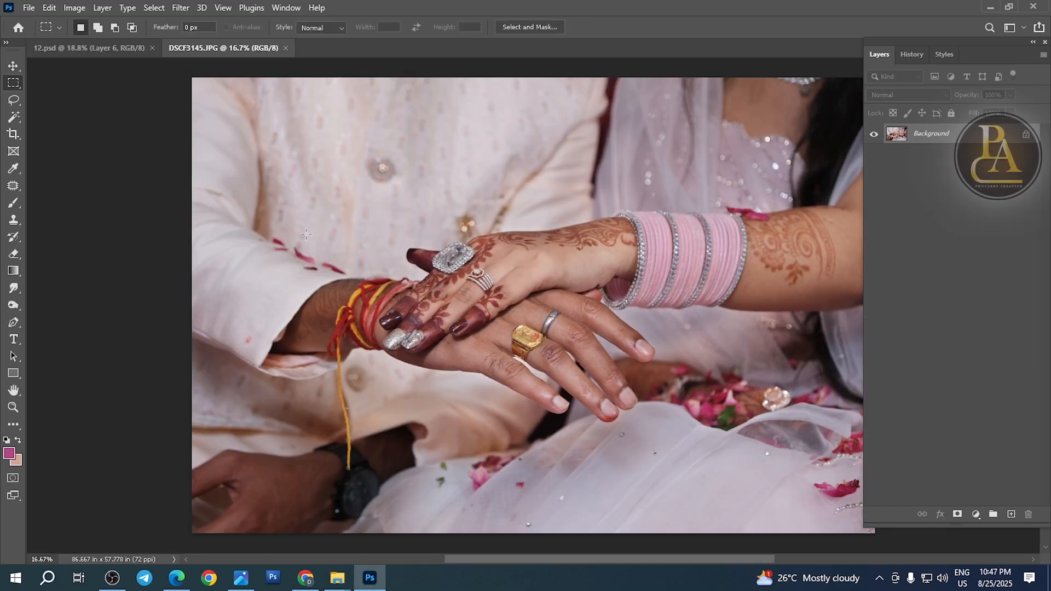
pyautogui.moveTo(279, 205); pyautogui.dragTo(720, 407)
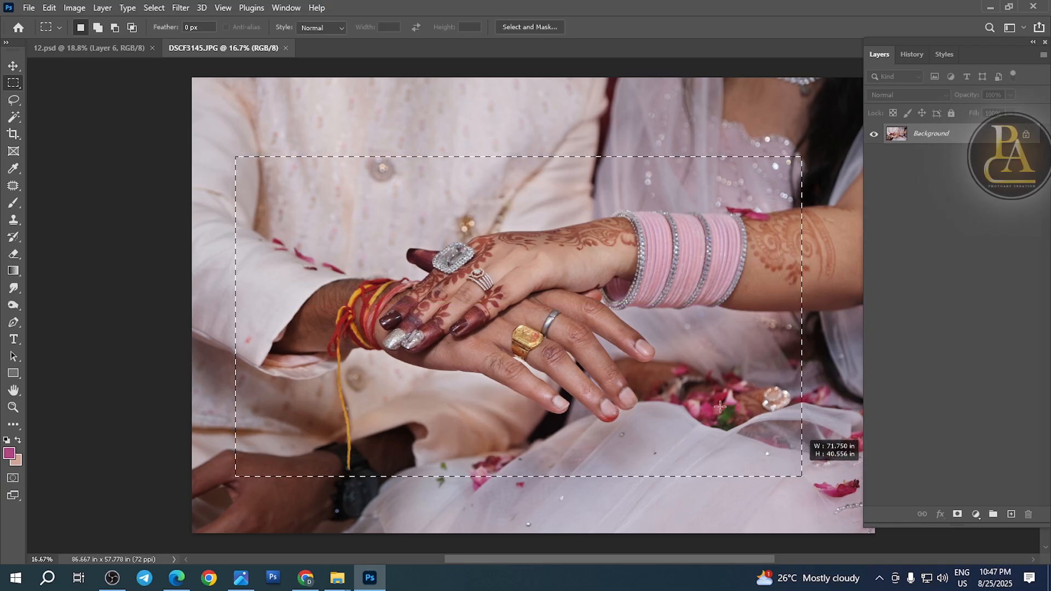
pyautogui.rightClick(554, 284)
pyautogui.click(580, 314)
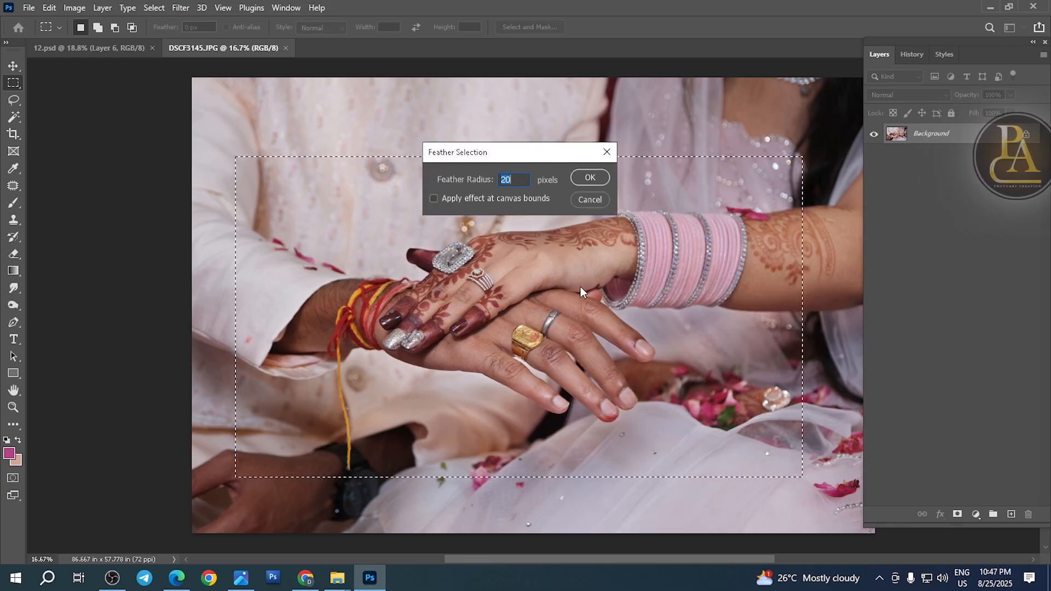
pyautogui.write('100')
pyautogui.click(575, 179)
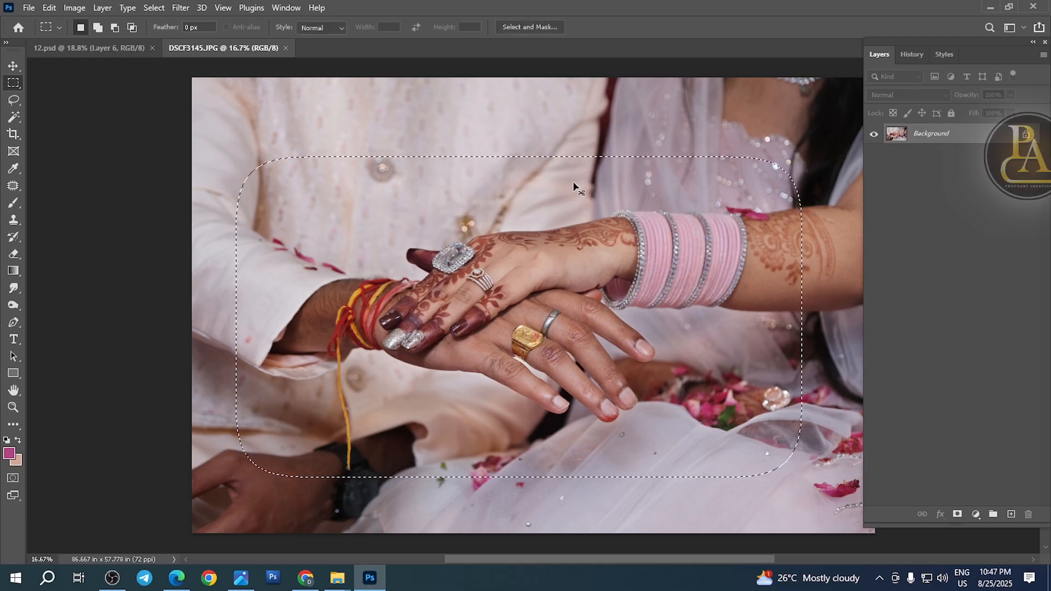
pyautogui.hotkey('ctrl', 'w')
pyautogui.press('Tab')
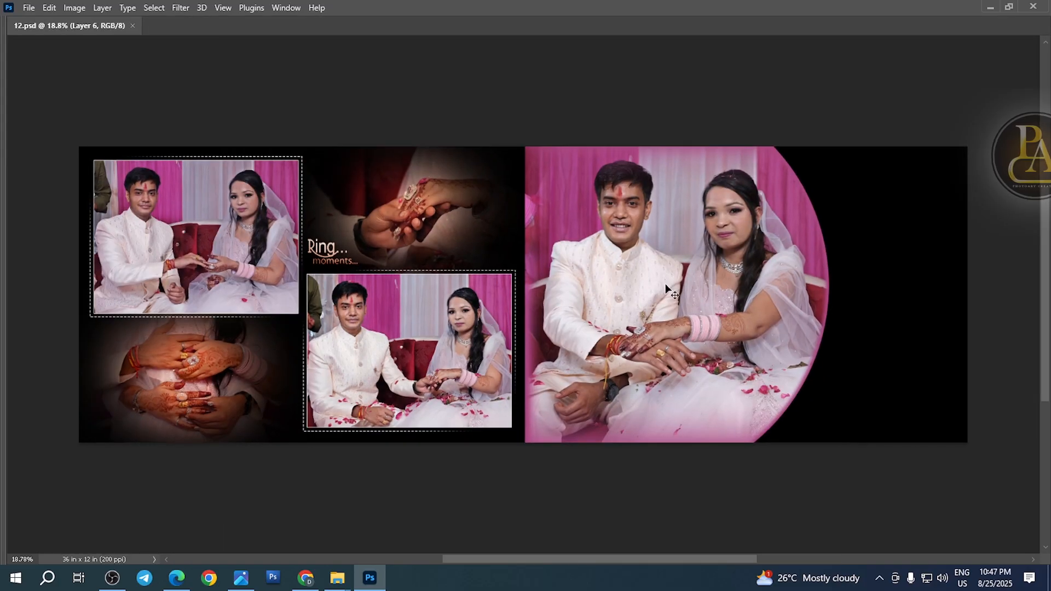
# - Paste the feathered hands photo into the spread, scale it down, and rotate it 90° clockwise so it stands upright
pyautogui.hotkey('ctrl', 'v')
pyautogui.hotkey('ctrl', 't')
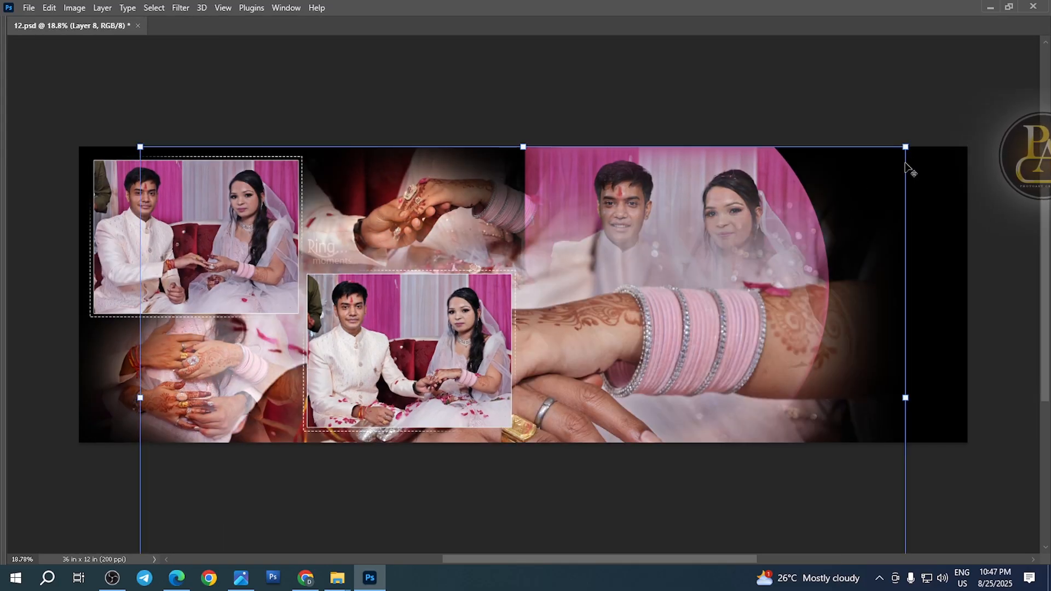
pyautogui.moveTo(907, 148); pyautogui.dragTo(710, 276)
pyautogui.moveTo(643, 377); pyautogui.dragTo(543, 295)
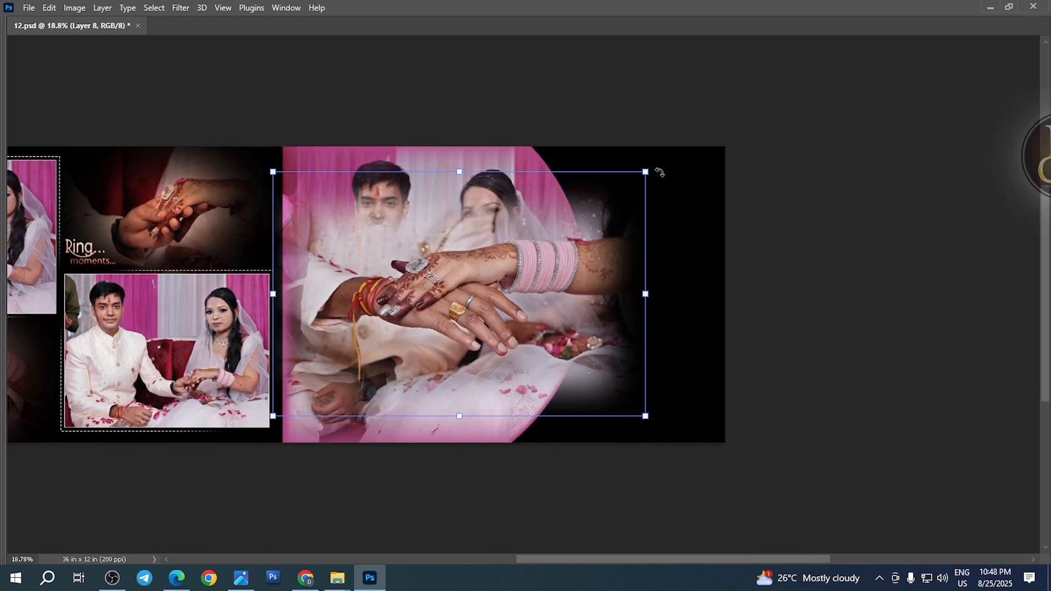
pyautogui.moveTo(660, 168); pyautogui.dragTo(688, 231)
pyautogui.moveTo(670, 159); pyautogui.dragTo(530, 428)
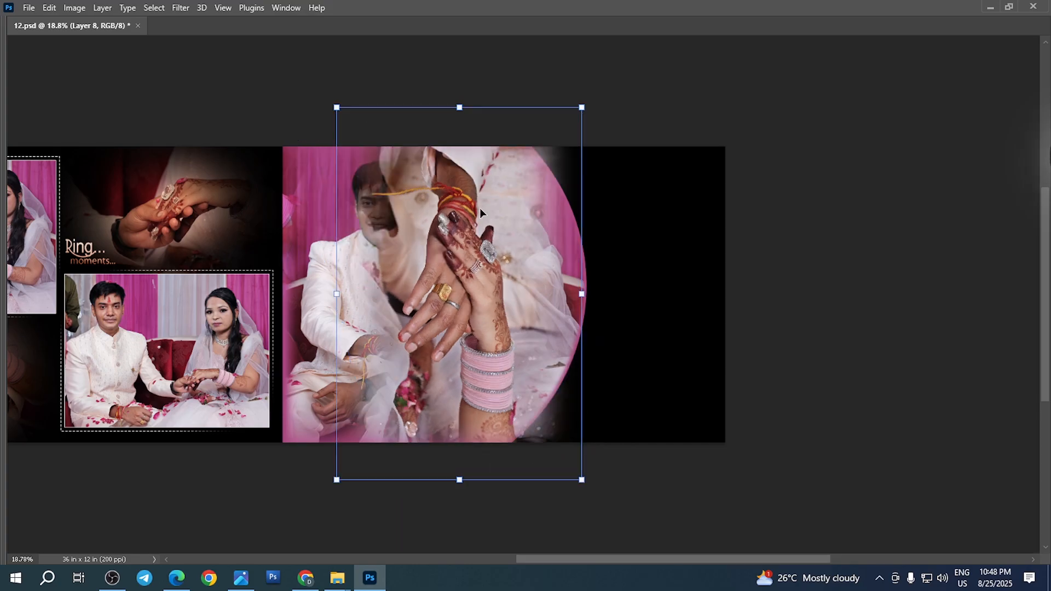
pyautogui.press('Return')
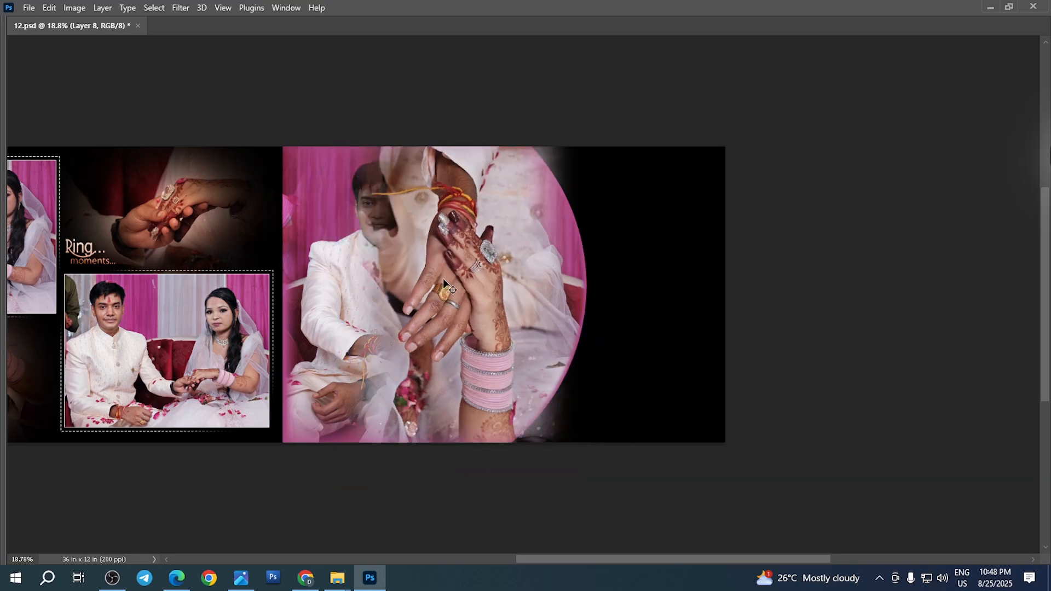
# - Place the upright hands photo behind the circle in the black area at the spread's right end, and scale it down slightly
pyautogui.moveTo(443, 278); pyautogui.dragTo(634, 290)
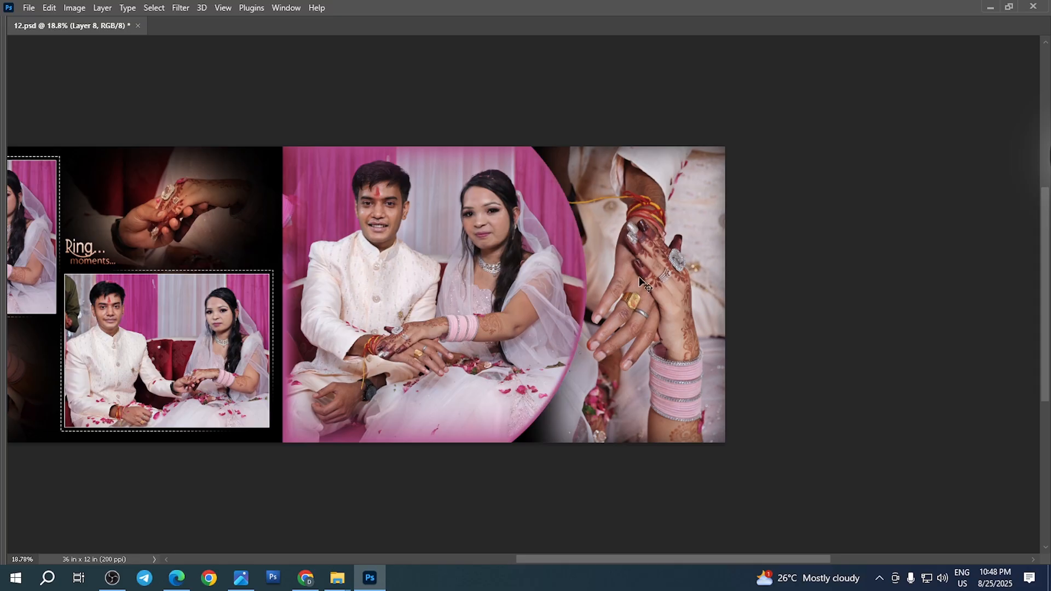
pyautogui.hotkey('ctrl', 't')
pyautogui.moveTo(772, 117); pyautogui.dragTo(771, 142)
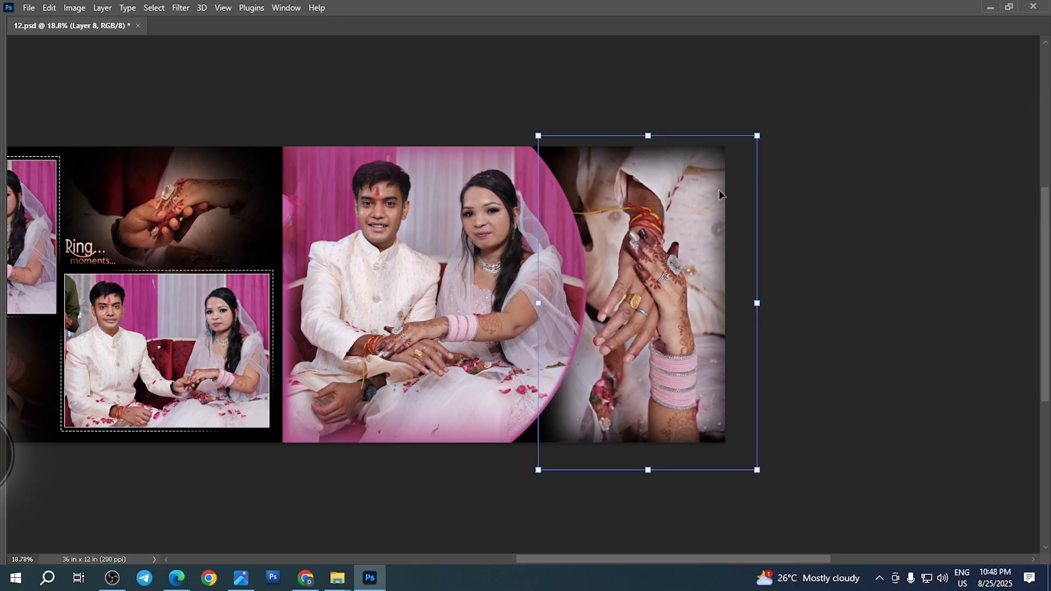
pyautogui.press('Return')
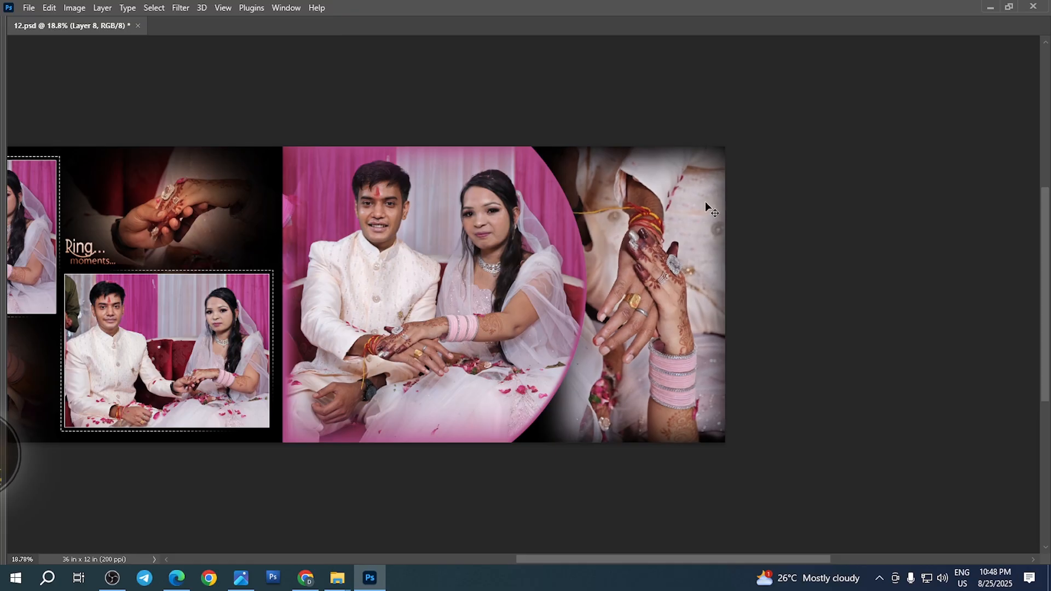
# - Try rotating the hands photo back to horizontal, and undo the rotation
pyautogui.hotkey('ctrl', 't')
pyautogui.moveTo(794, 313); pyautogui.dragTo(625, 286)
pyautogui.hotkey('ctrl', 'z')
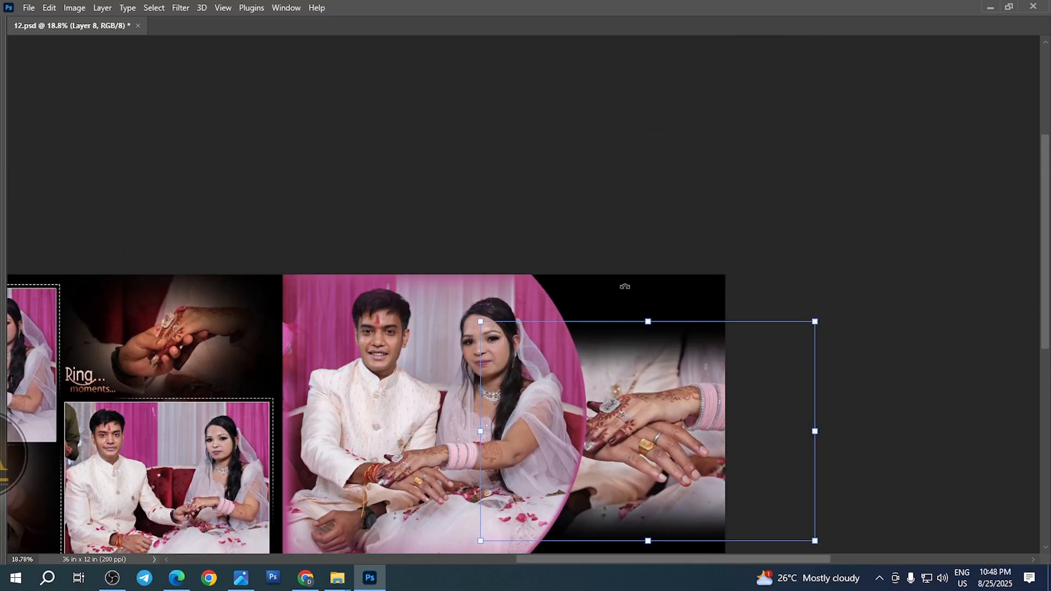
pyautogui.moveTo(621, 448); pyautogui.dragTo(542, 361)
pyautogui.hotkey('ctrl', 'shift', 'z')
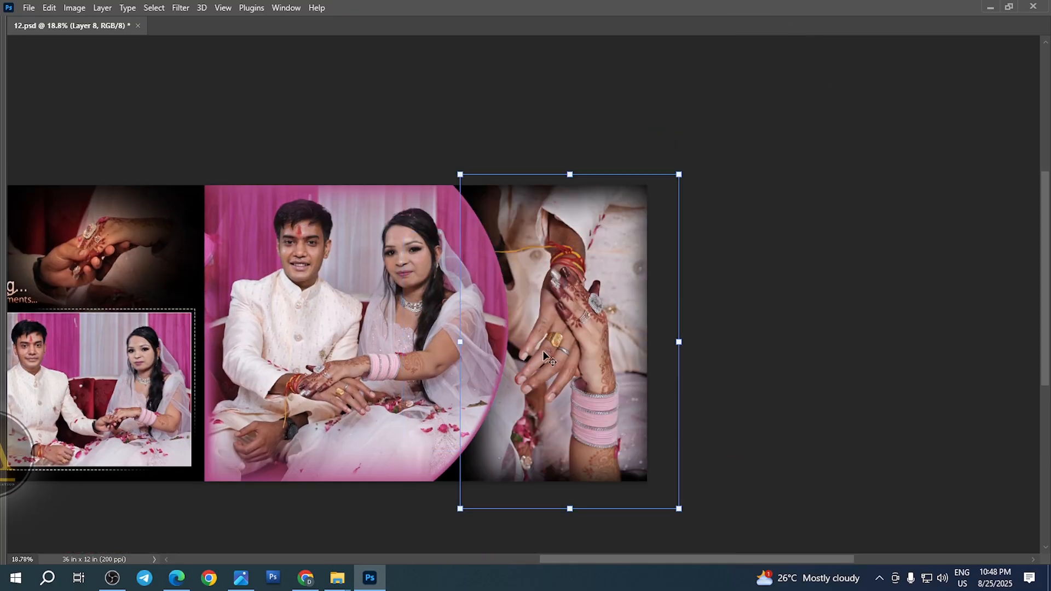
pyautogui.press('Return')
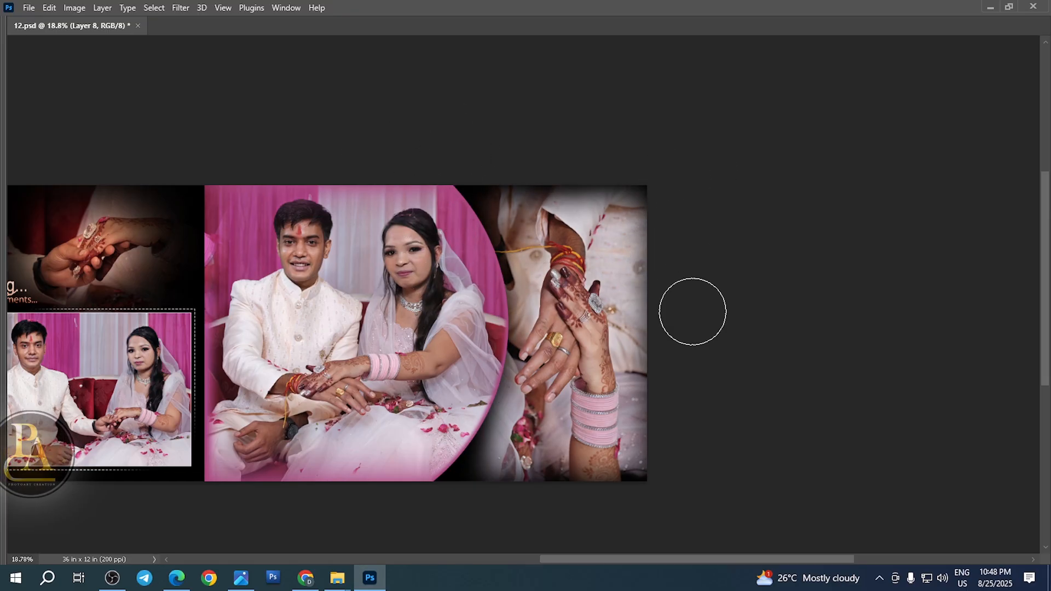
# - Soften the hands photo along the spread's outer right edge with the Eraser, and save the document
pyautogui.moveTo(649, 189); pyautogui.dragTo(649, 479)
pyautogui.press('v')
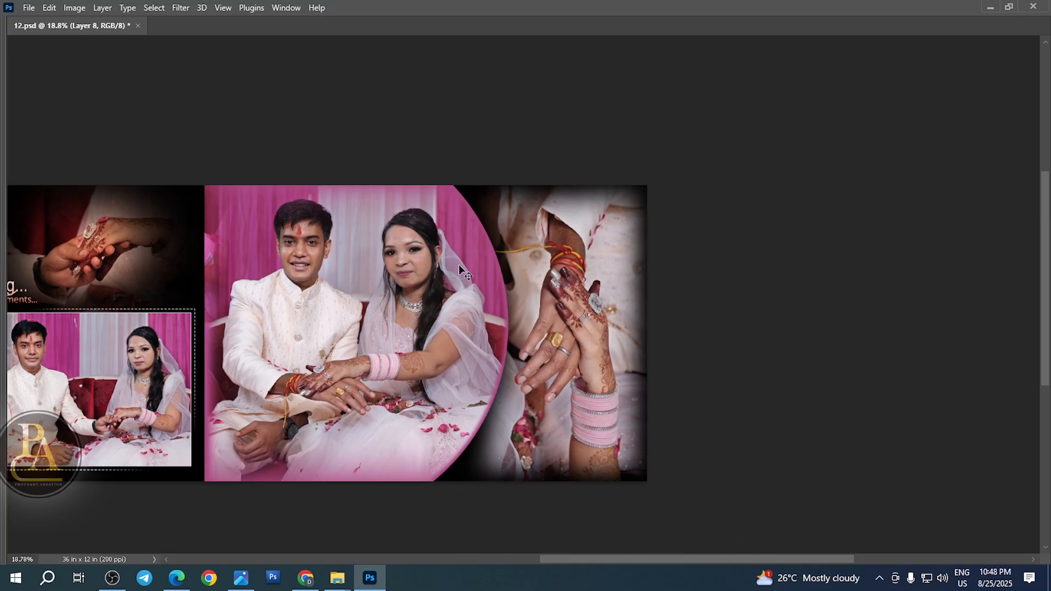
pyautogui.hotkey('ctrl', 's')
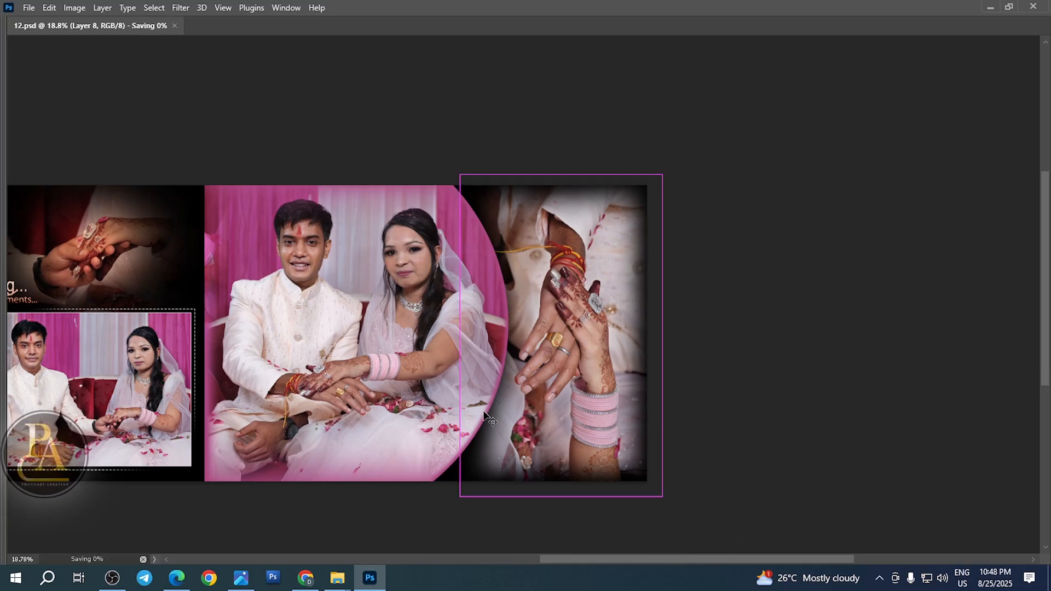
# - Find the couple portrait DSCF3298 in File Explorer's "por" folder inside "sv sagai" and open it in Photoshop
pyautogui.moveTo(337, 577)
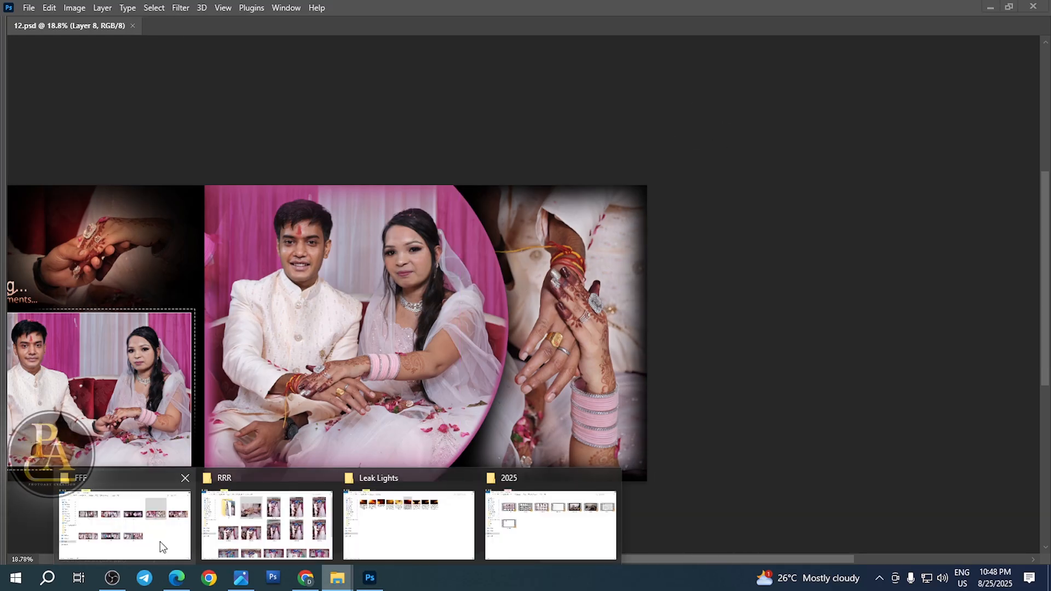
pyautogui.click(272, 530)
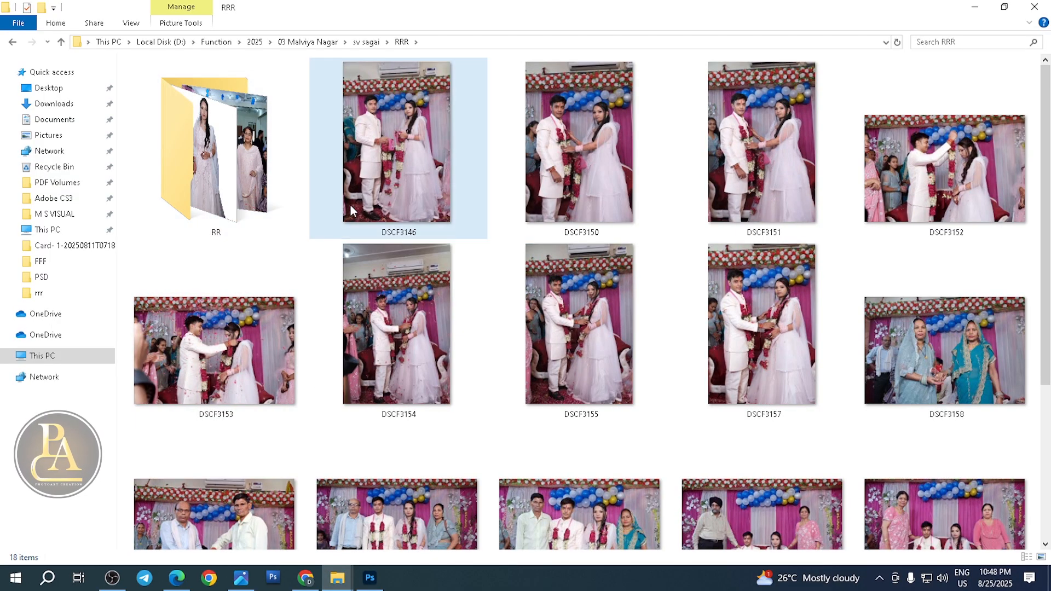
pyautogui.hotkey('alt', 'Up')
pyautogui.doubleClick(302, 138)
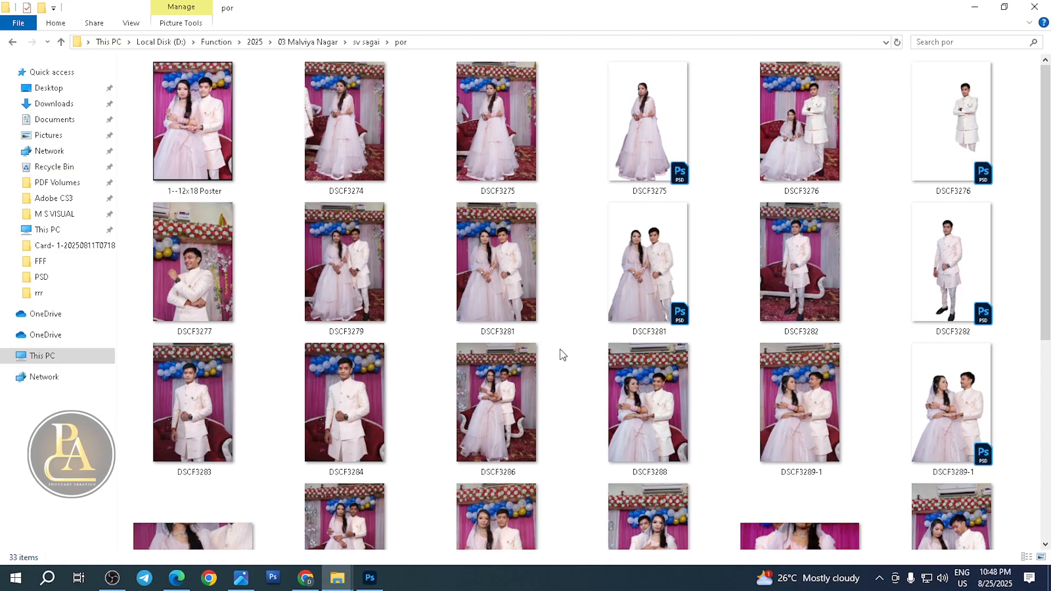
pyautogui.click(211, 148)
pyautogui.scroll(-5, 836, 359)
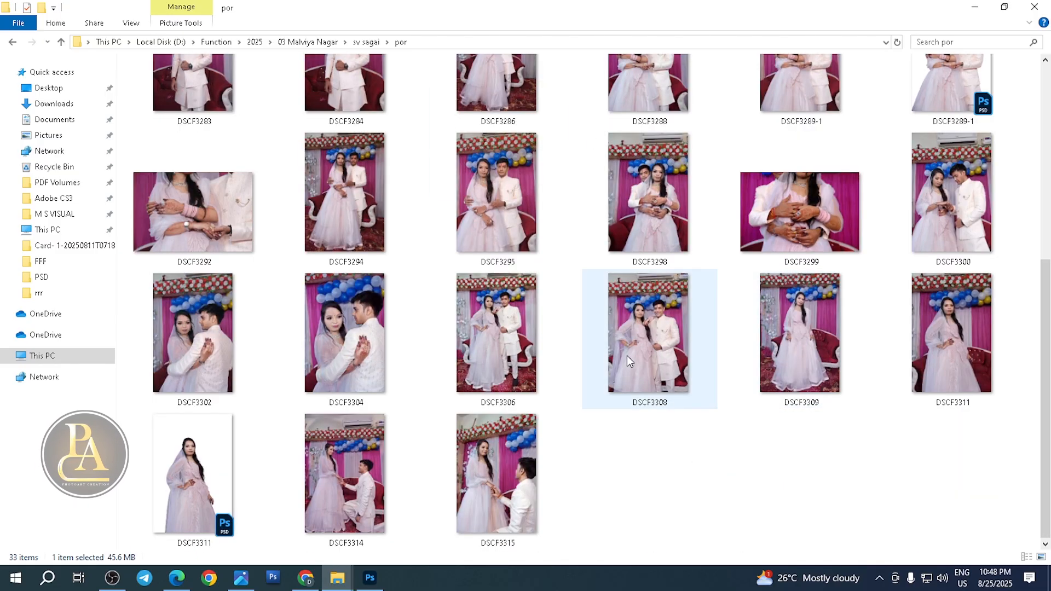
pyautogui.click(656, 221)
pyautogui.moveTo(650, 209); pyautogui.dragTo(568, 155)
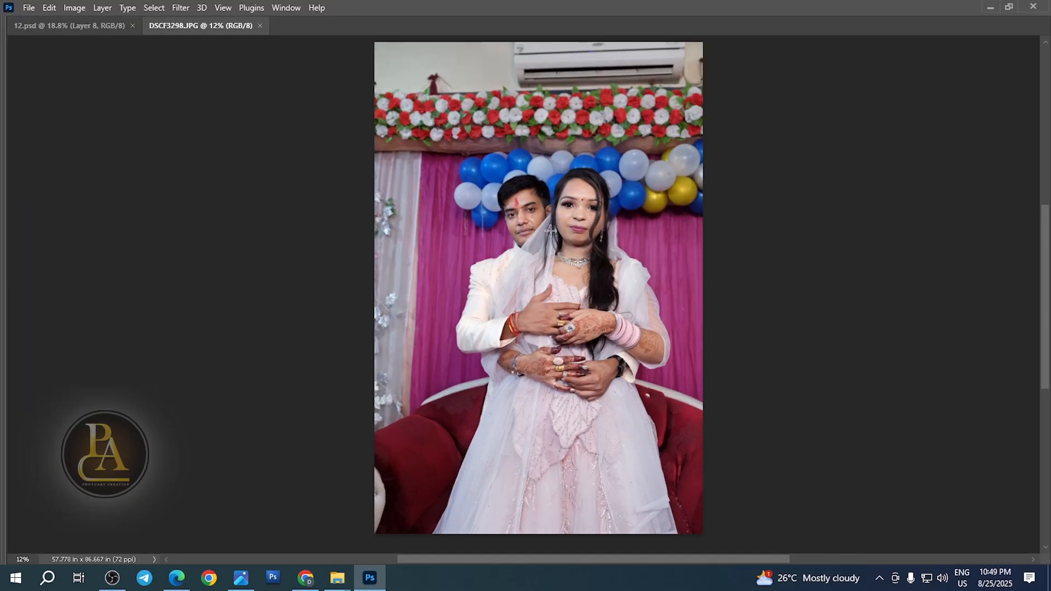
# - Copy the area around the couple from DSCF3298, paste it into the 12.psd spread, and scale it down
pyautogui.moveTo(510, 310)
pyautogui.mouseDown()
pyautogui.moveTo(610, 378)
pyautogui.moveTo(624, 438)
pyautogui.moveTo(511, 310)
pyautogui.mouseUp()
pyautogui.moveTo(443, 141); pyautogui.dragTo(685, 541)
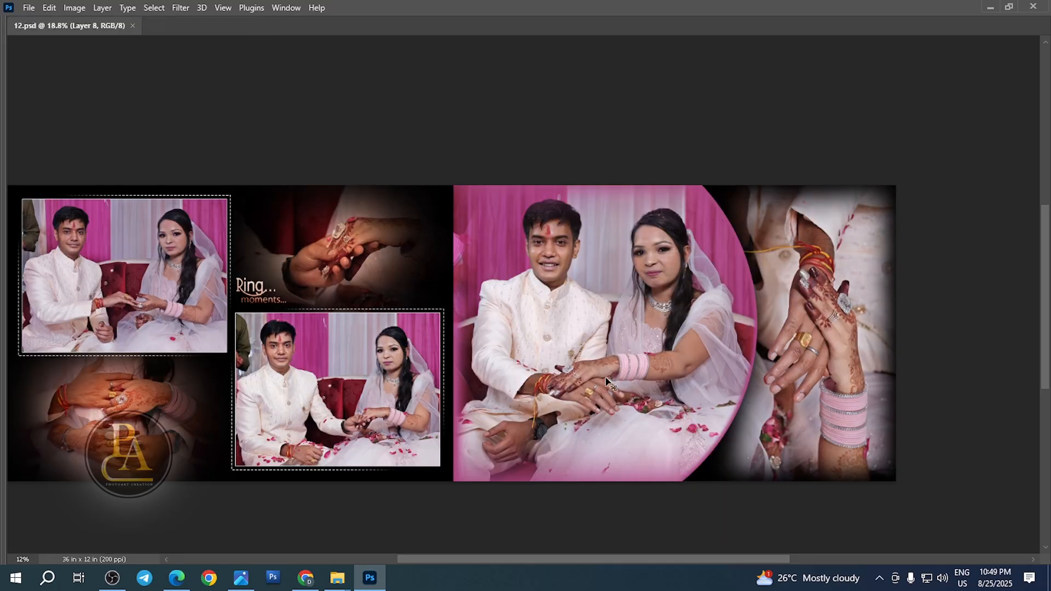
pyautogui.hotkey('ctrl', 'v')
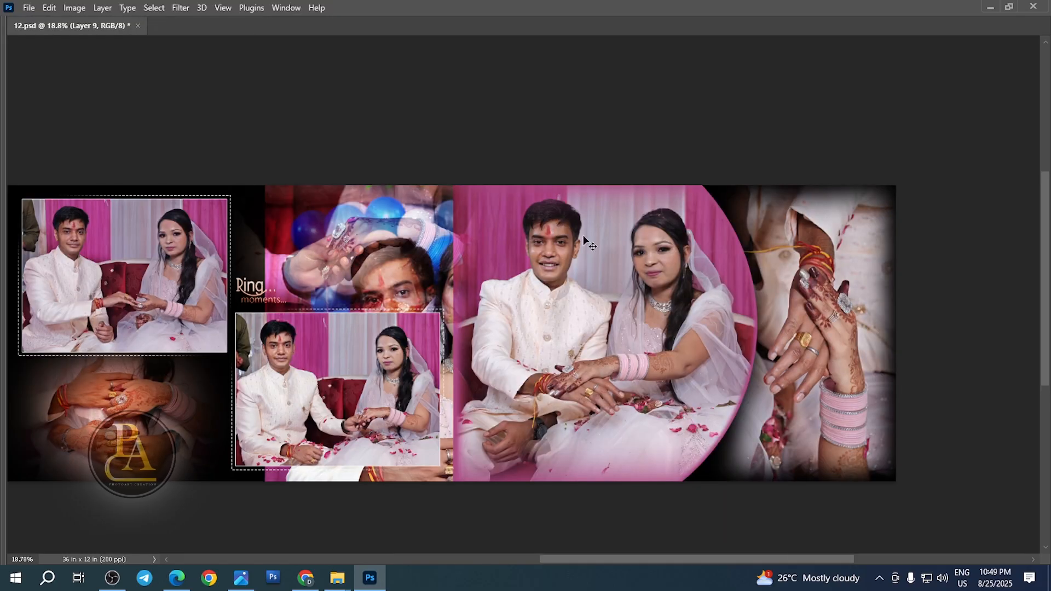
pyautogui.hotkey('ctrl', 't')
pyautogui.moveTo(634, 186); pyautogui.dragTo(492, 368)
pyautogui.press('Return')
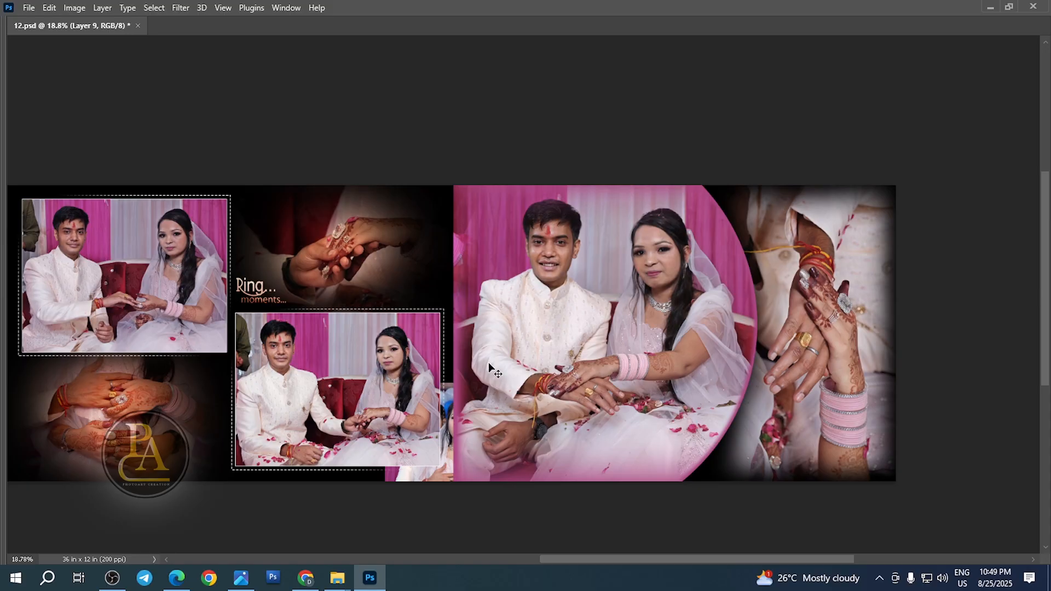
# - Place the couple portrait over the circular photo's lower right edge and scale it down further to fit there
pyautogui.moveTo(559, 437); pyautogui.dragTo(674, 316)
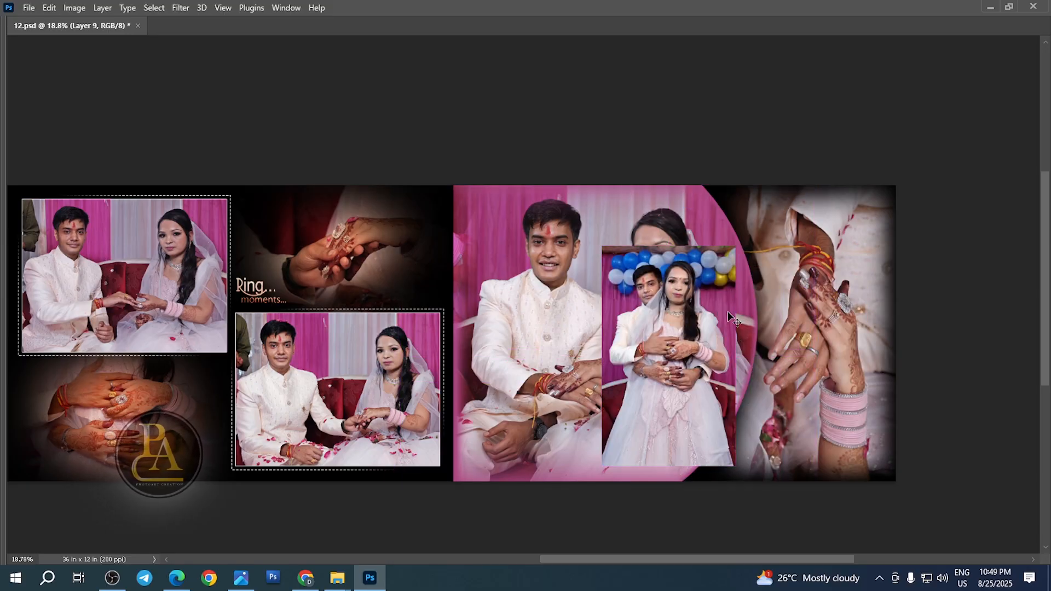
pyautogui.press('z')
pyautogui.click(710, 316)
pyautogui.click(711, 316)
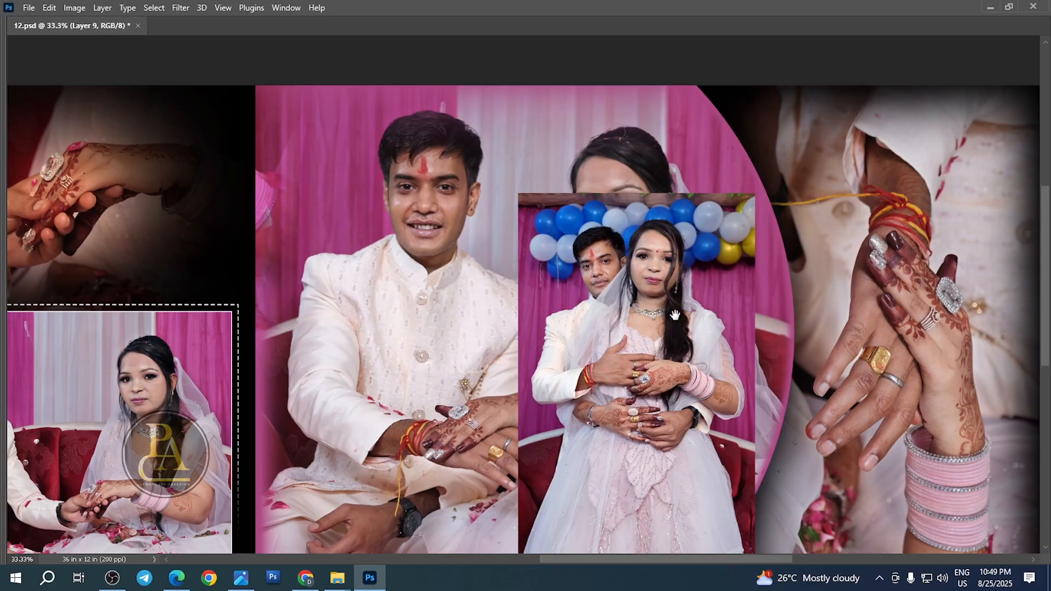
pyautogui.moveTo(697, 316); pyautogui.dragTo(243, 245)
pyautogui.moveTo(327, 267); pyautogui.dragTo(455, 287)
pyautogui.moveTo(493, 149); pyautogui.dragTo(455, 193)
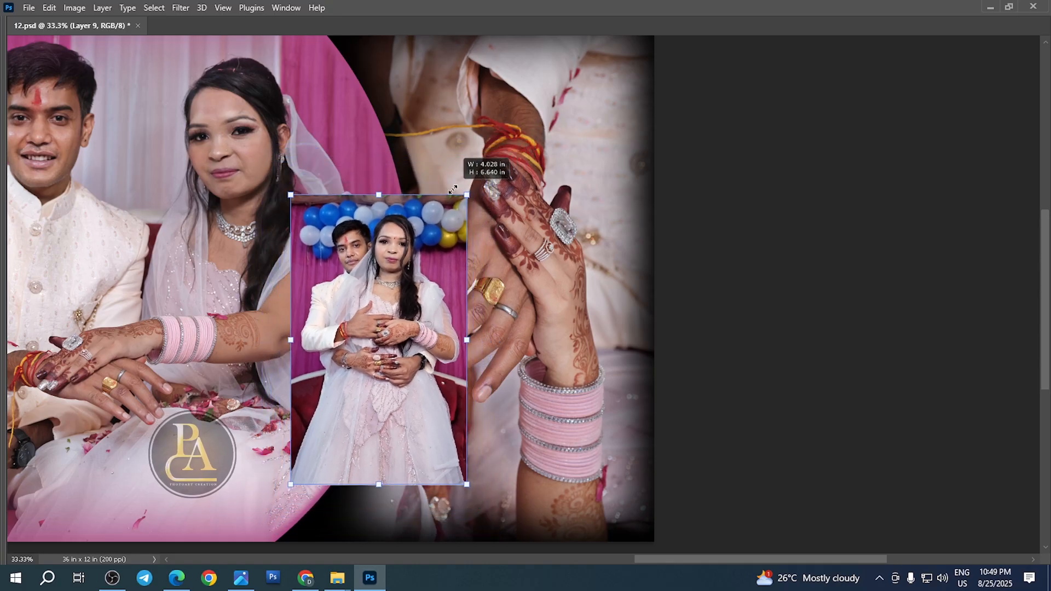
pyautogui.moveTo(422, 281); pyautogui.dragTo(406, 328)
pyautogui.moveTo(448, 250); pyautogui.dragTo(450, 244)
pyautogui.moveTo(396, 337); pyautogui.dragTo(356, 355)
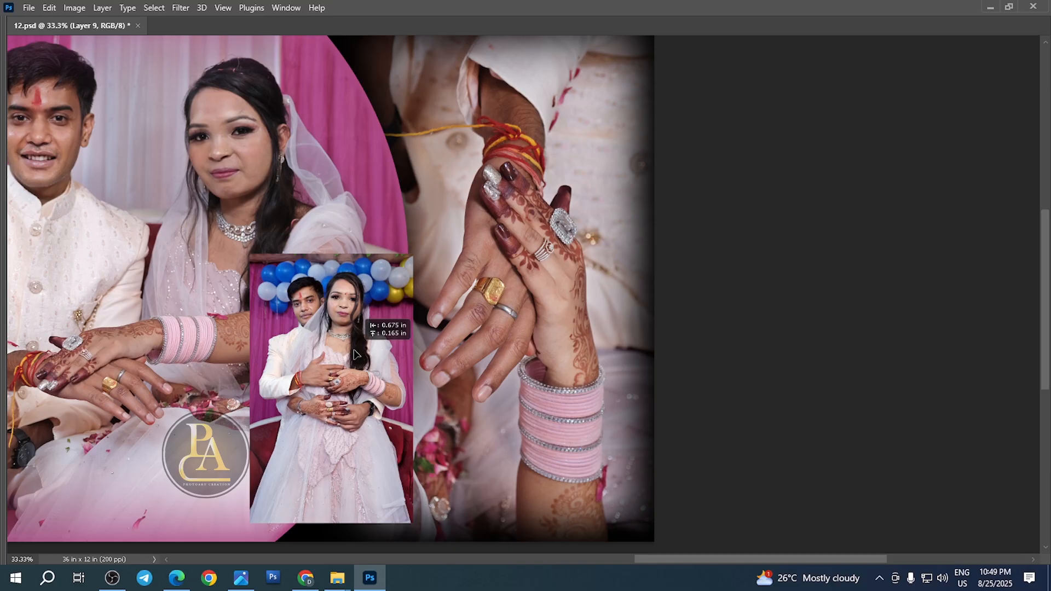
pyautogui.scroll(1, 414, 326)
pyautogui.scroll(-2, 415, 325)
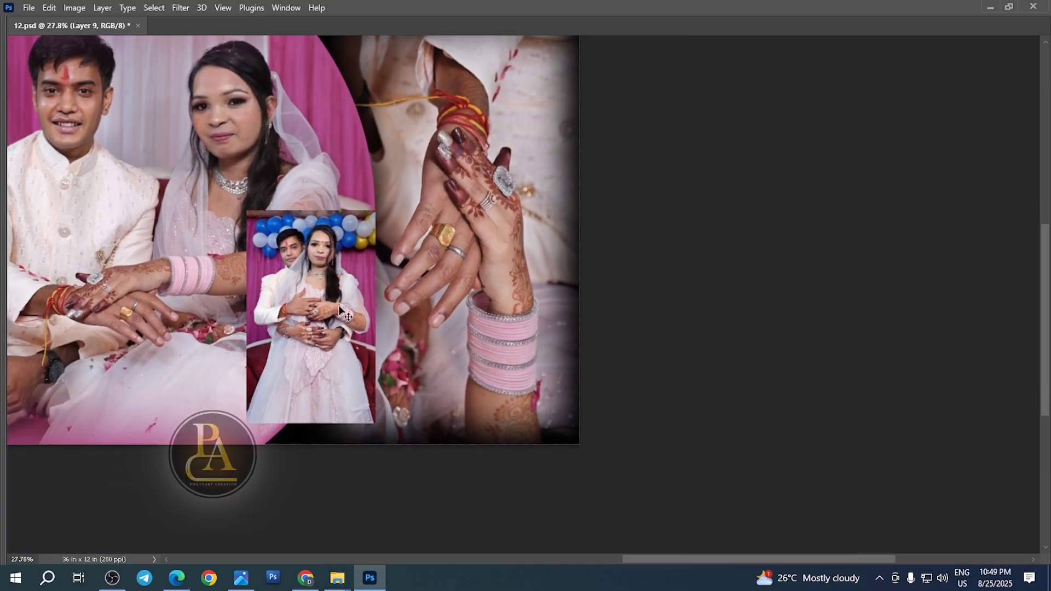
pyautogui.moveTo(338, 305); pyautogui.dragTo(373, 252)
# - Duplicate the couple portrait layer and turn the copy solid white with Hue/Saturation lightness
pyautogui.hotkey('ctrl', 'j')
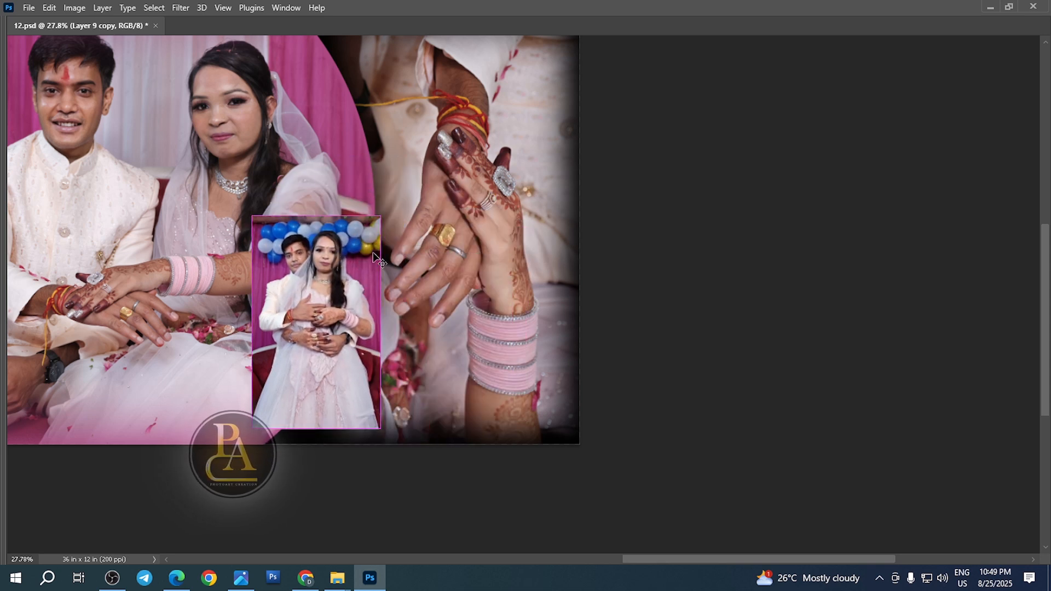
pyautogui.hotkey('ctrl', 'u')
pyautogui.moveTo(749, 349); pyautogui.dragTo(820, 345)
pyautogui.press('Return')
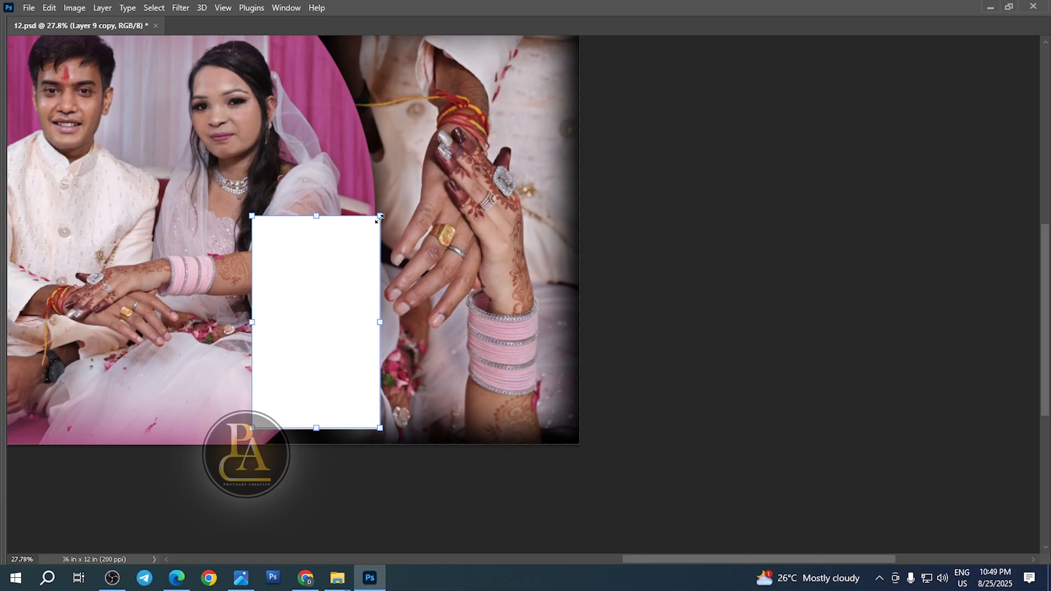
# - Enlarge the white copy slightly from its centre and move it behind the couple portrait as a border
pyautogui.moveTo(377, 216); pyautogui.dragTo(379, 211)
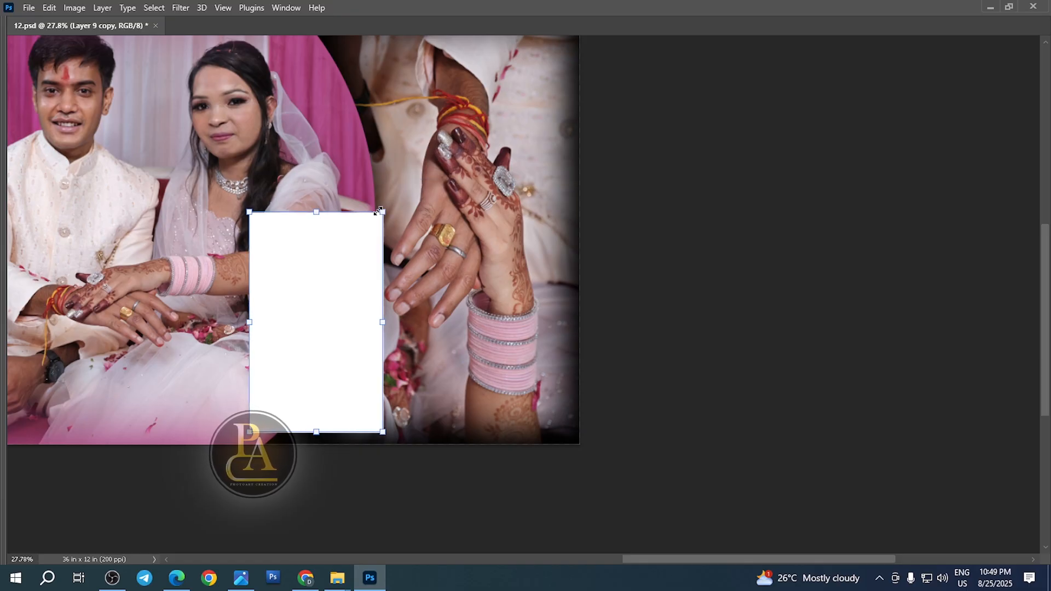
pyautogui.press('Return')
pyautogui.hotkey('ctrl', '[')
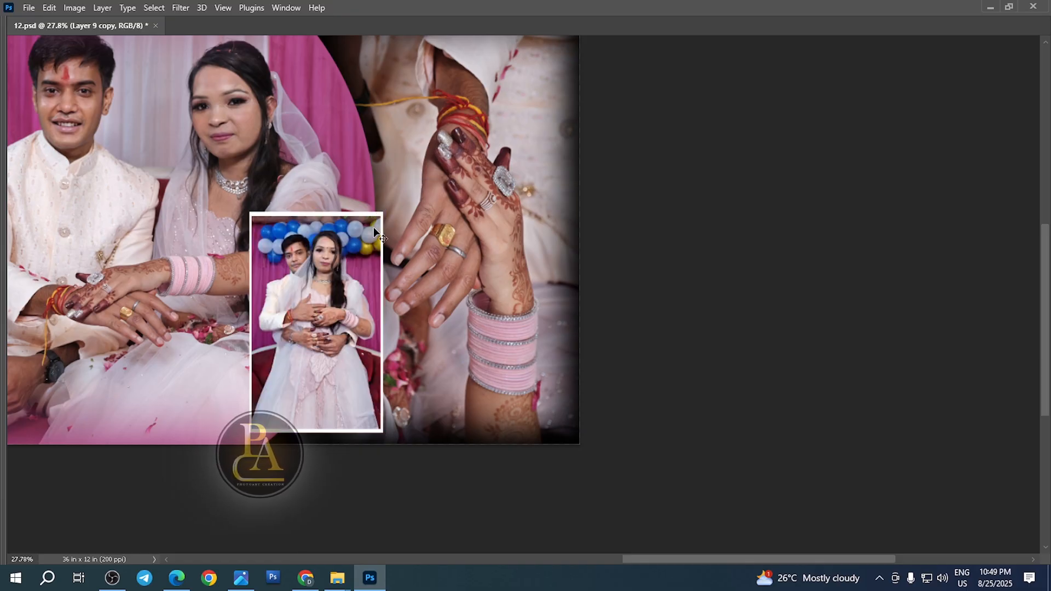
# - Widen the white border slightly on both sides so it frames the portrait evenly
pyautogui.click(373, 288)
pyautogui.click(373, 289)
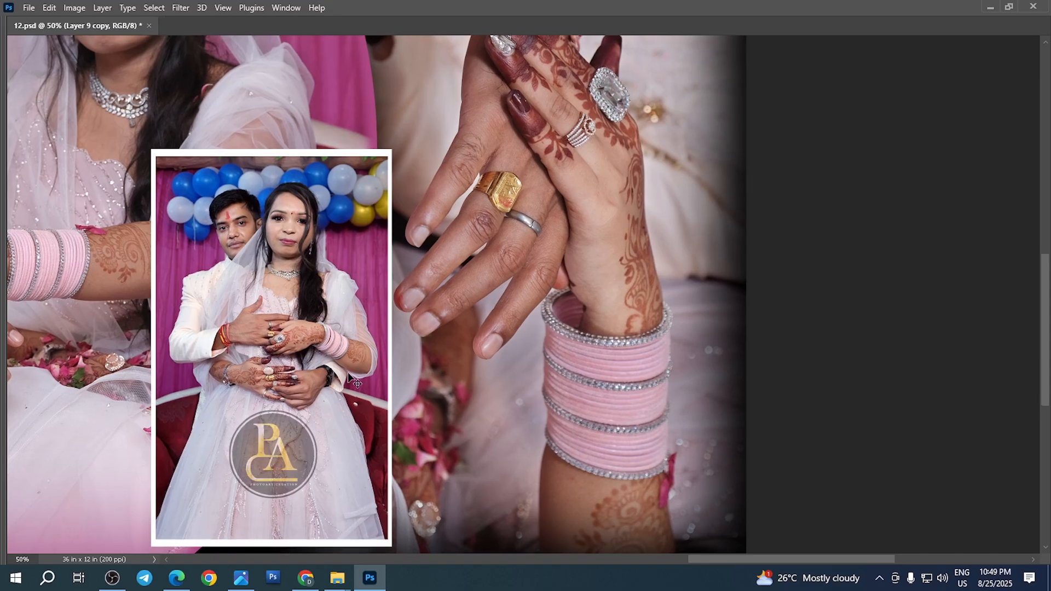
pyautogui.hotkey('ctrl', 't')
pyautogui.moveTo(395, 340); pyautogui.dragTo(397, 341)
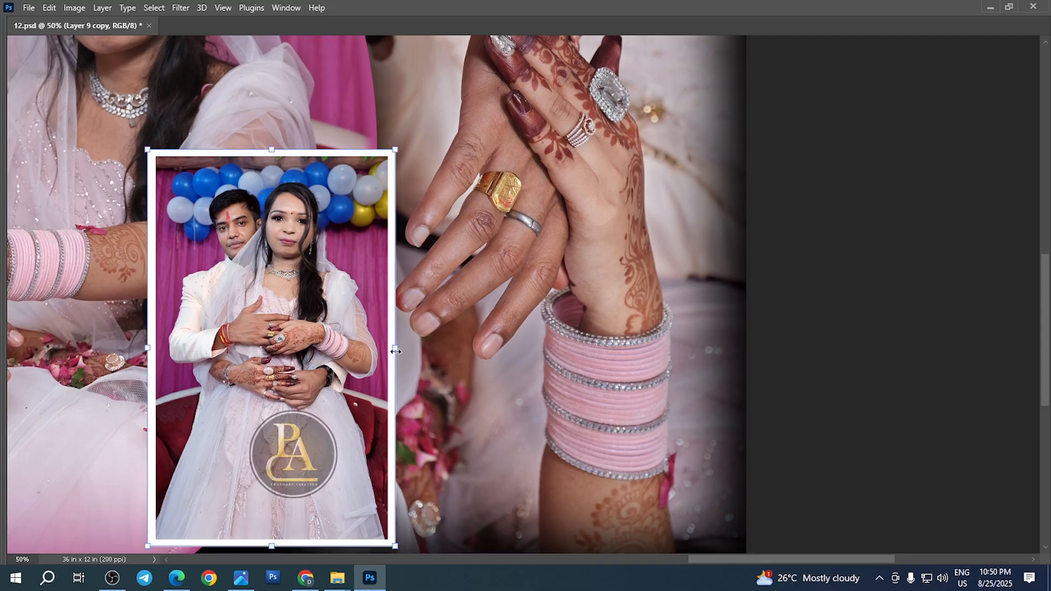
pyautogui.moveTo(395, 351); pyautogui.dragTo(394, 354)
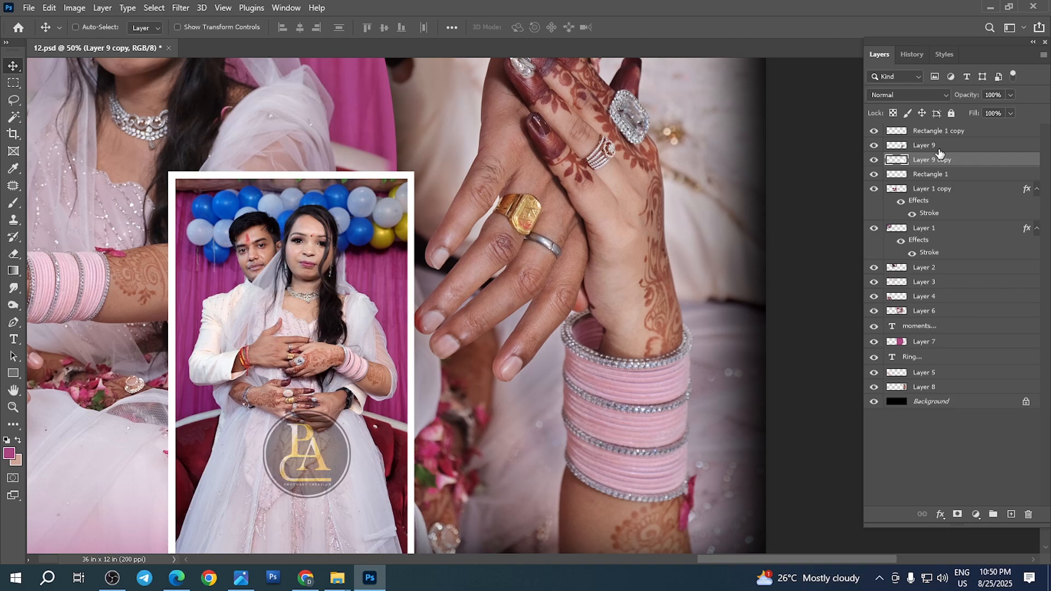
# - Link Layer 9 with Layer 9 copy, and select the portrait's Layer 9 alone
pyautogui.keyDown('shift'); pyautogui.click(938, 147); pyautogui.keyUp('shift')
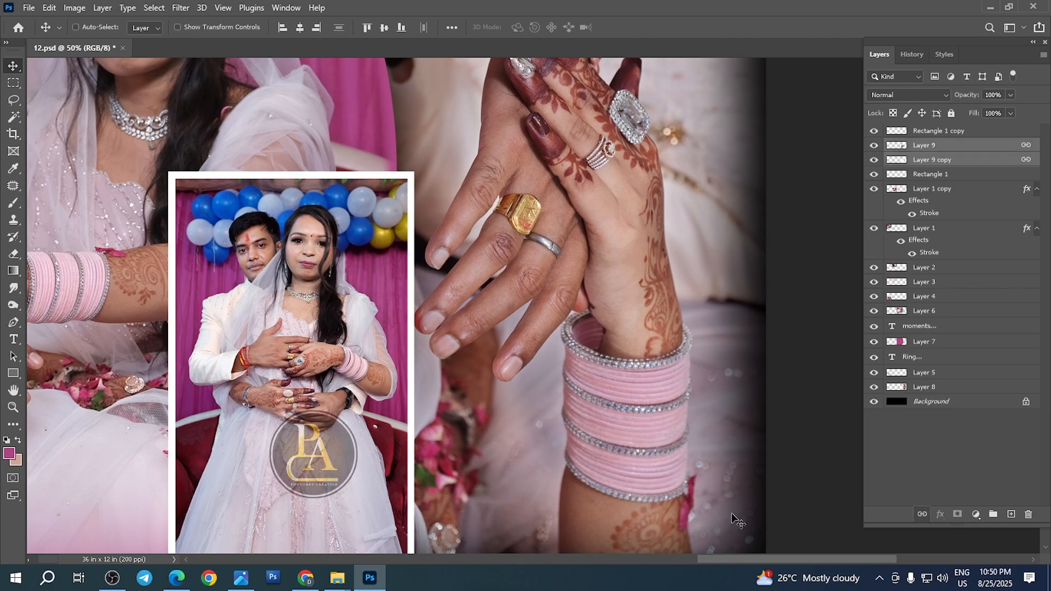
pyautogui.rightClick(288, 267)
pyautogui.click(310, 289)
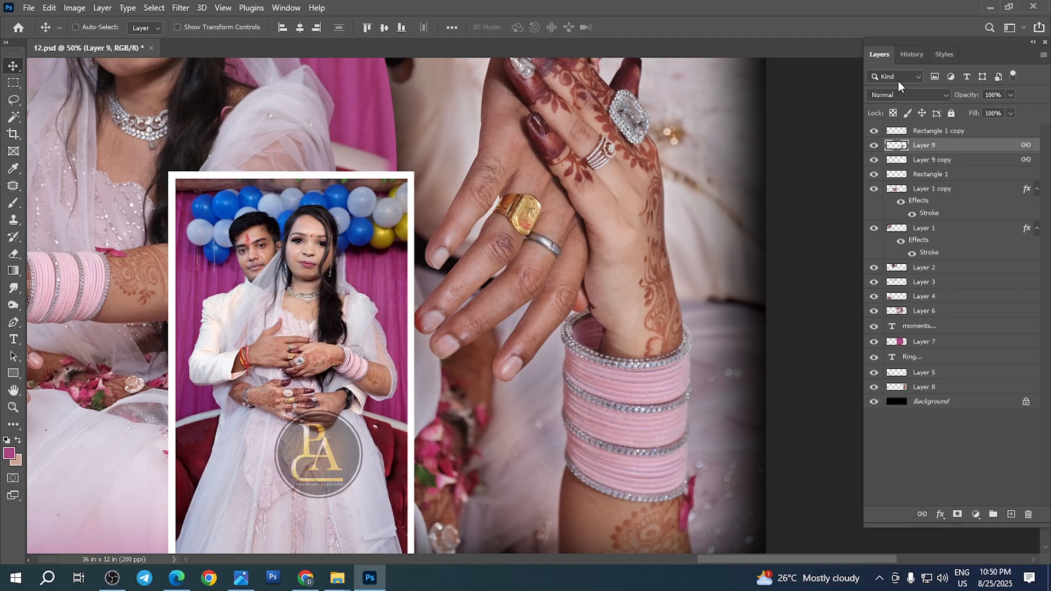
# - Apply the saved thin black stroke style to the couple portrait, and nudge the framed portrait slightly downward
pyautogui.click(945, 56)
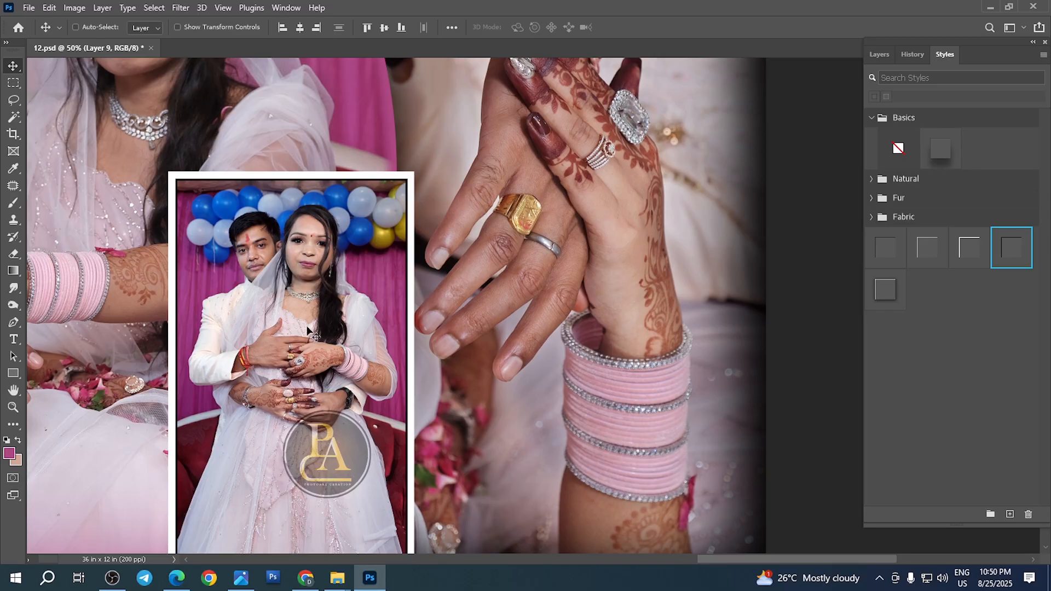
pyautogui.scroll(-5, 307, 328)
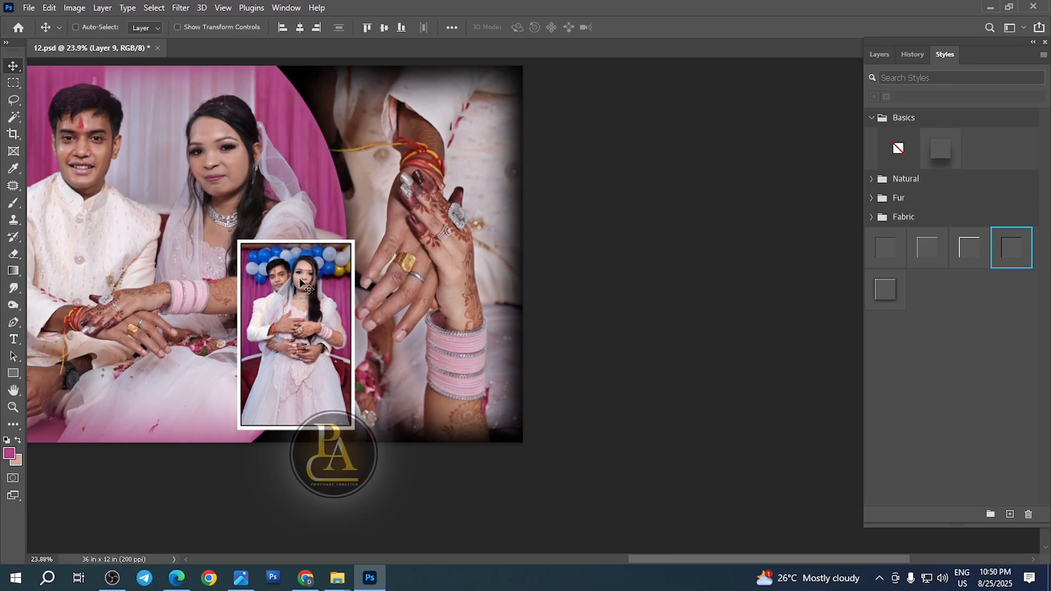
pyautogui.moveTo(300, 280); pyautogui.dragTo(300, 282)
pyautogui.rightClick(300, 282)
pyautogui.click(884, 147)
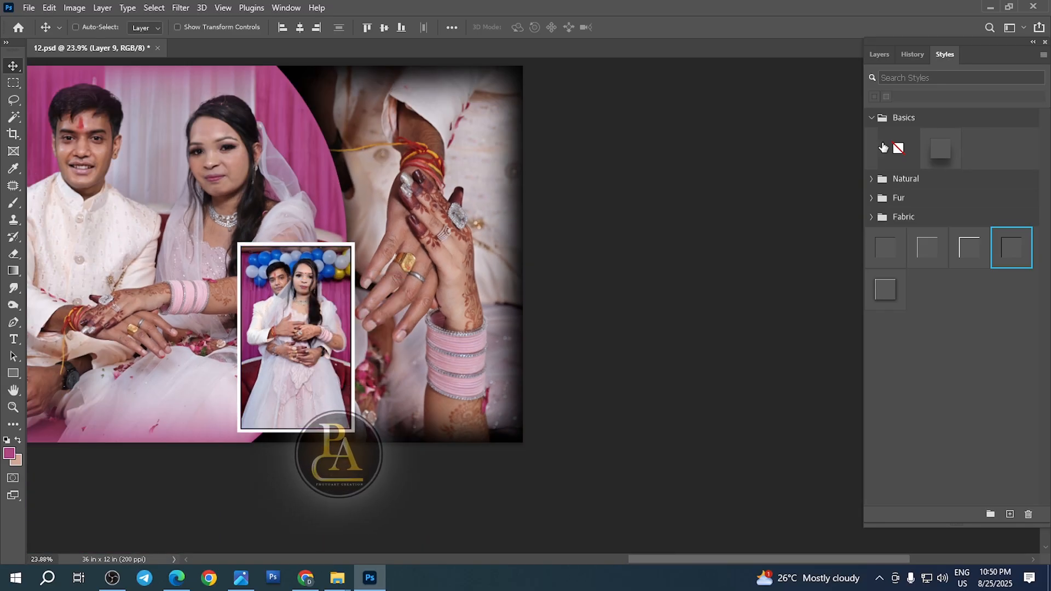
# - Set the couple portrait's blend mode to Luminosity for a black-and-white look over its white backing
pyautogui.click(888, 55)
pyautogui.click(898, 95)
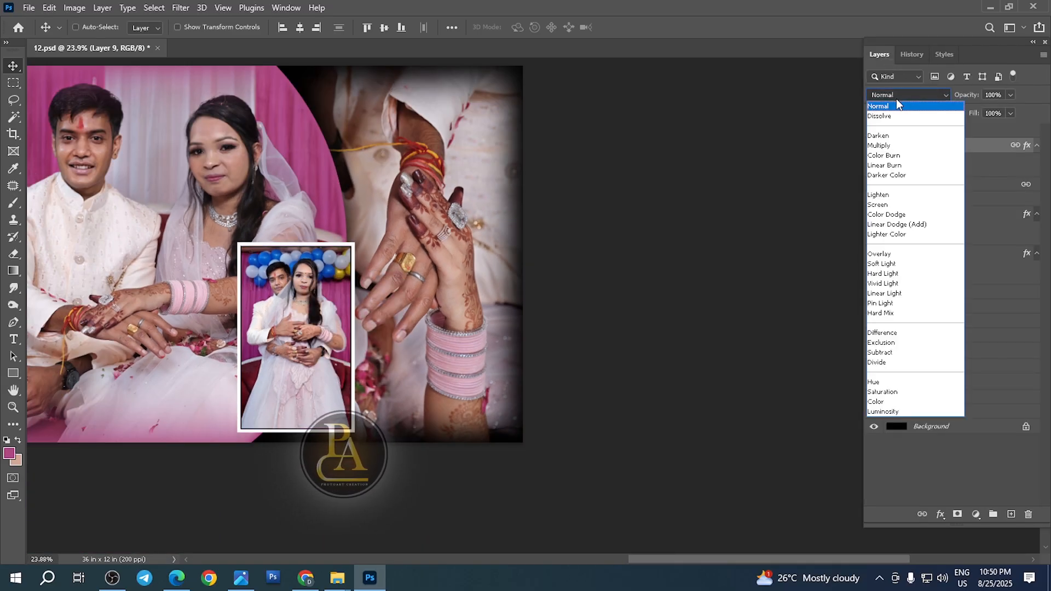
pyautogui.click(908, 410)
pyautogui.press('Tab')
pyautogui.scroll(-2, 444, 336)
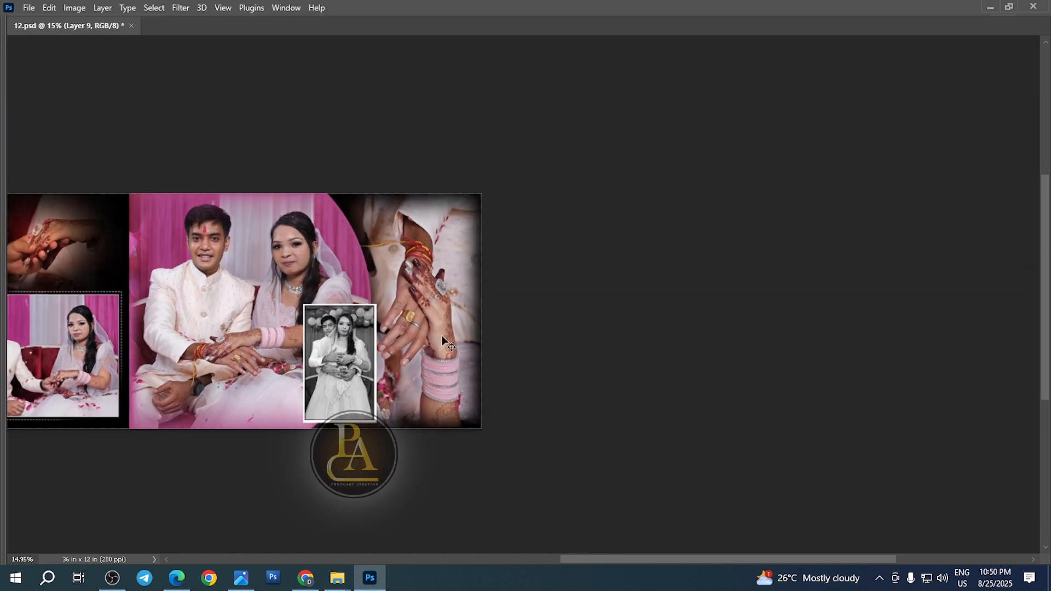
# - Select the hands photo layer at the spread's right end, and save the document
pyautogui.rightClick(434, 308)
pyautogui.click(441, 306)
pyautogui.moveTo(86, 249); pyautogui.dragTo(285, 249)
pyautogui.scroll(-1, 490, 306)
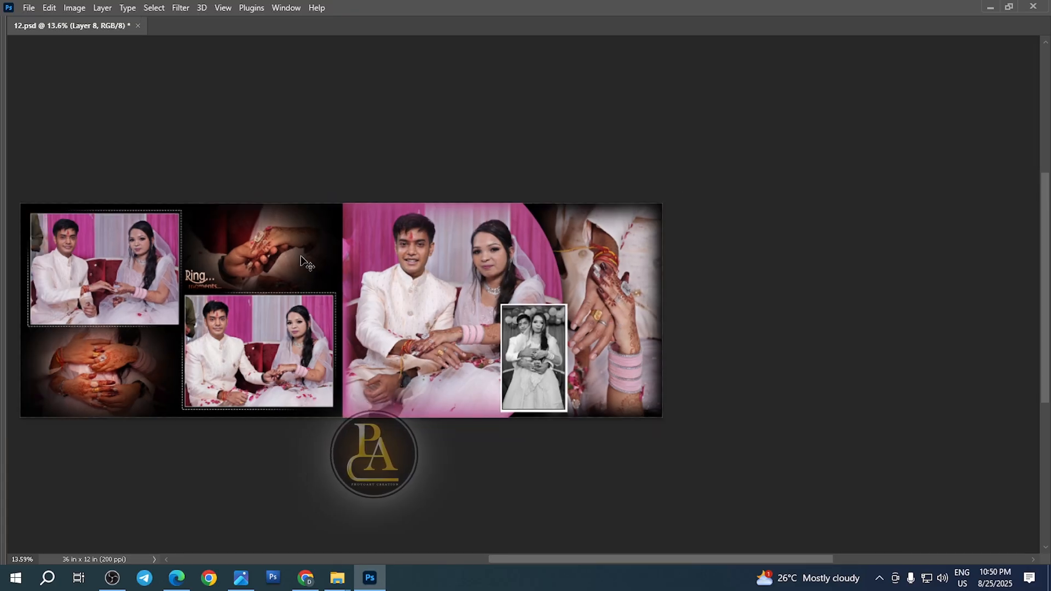
pyautogui.scroll(2, 305, 262)
pyautogui.moveTo(150, 248); pyautogui.dragTo(278, 246)
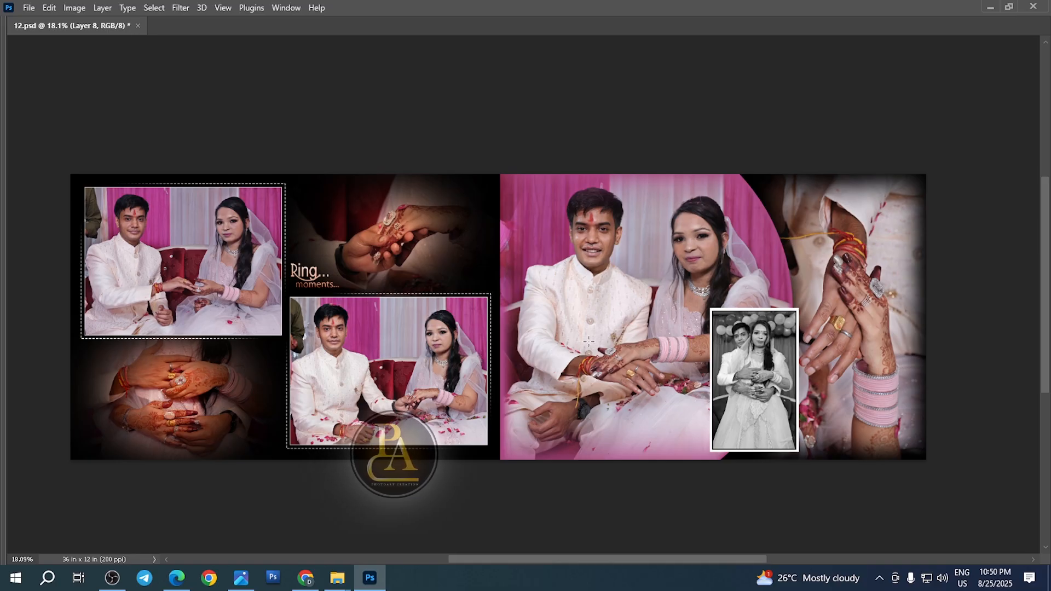
pyautogui.scroll(-1, 589, 342)
pyautogui.hotkey('ctrl', 's')
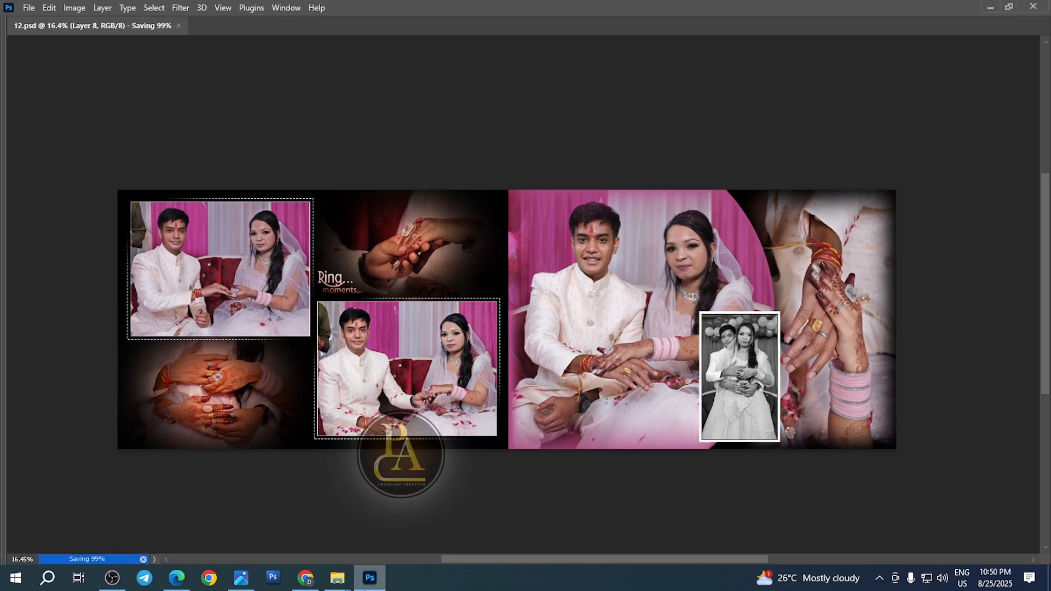
# - Open the stock-video-multicolored-light-leaks image from the Leak Lights folder, and paste all of it into the spread above the hands layer
pyautogui.moveTo(336, 575)
pyautogui.click(385, 523)
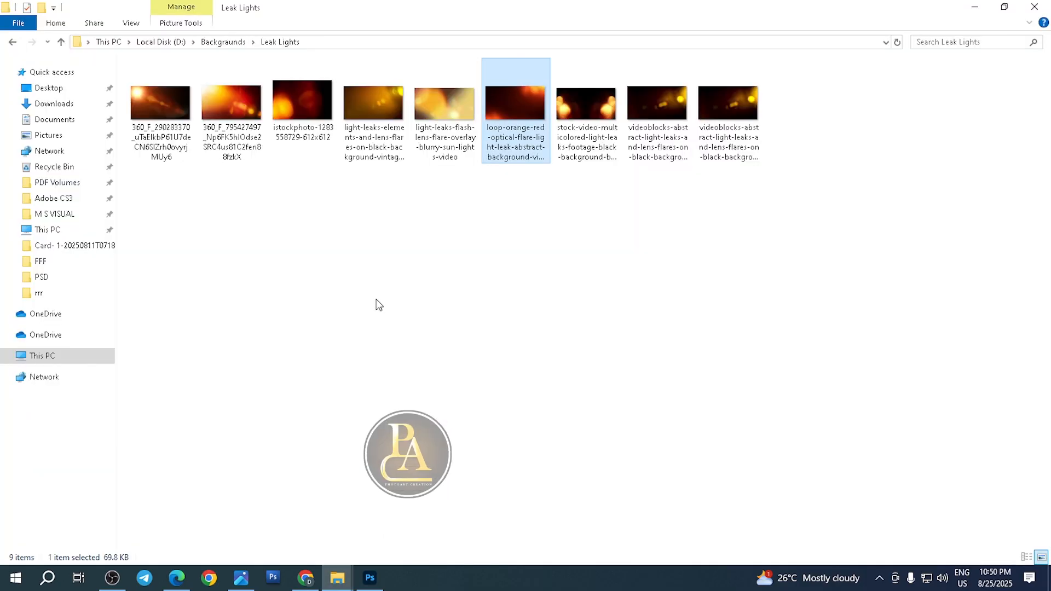
pyautogui.click(230, 107)
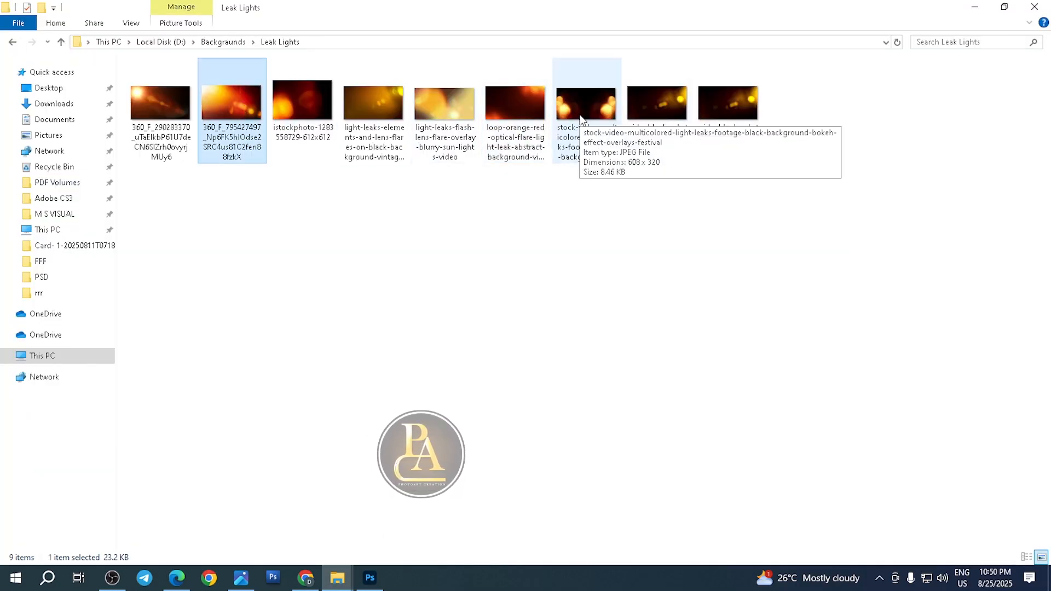
pyautogui.moveTo(581, 117); pyautogui.dragTo(388, 48)
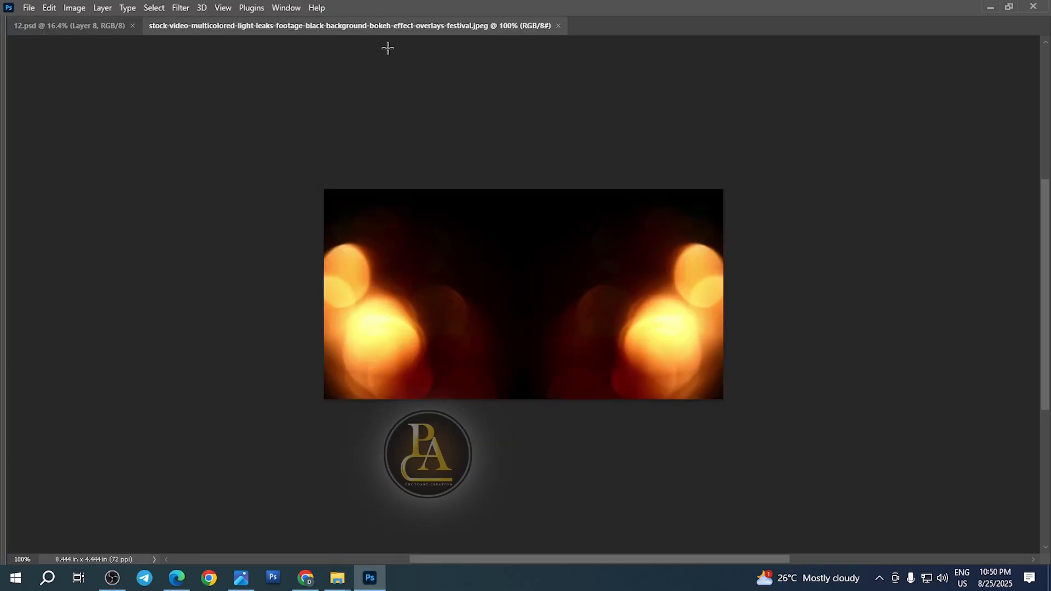
pyautogui.hotkey('ctrl', 'a')
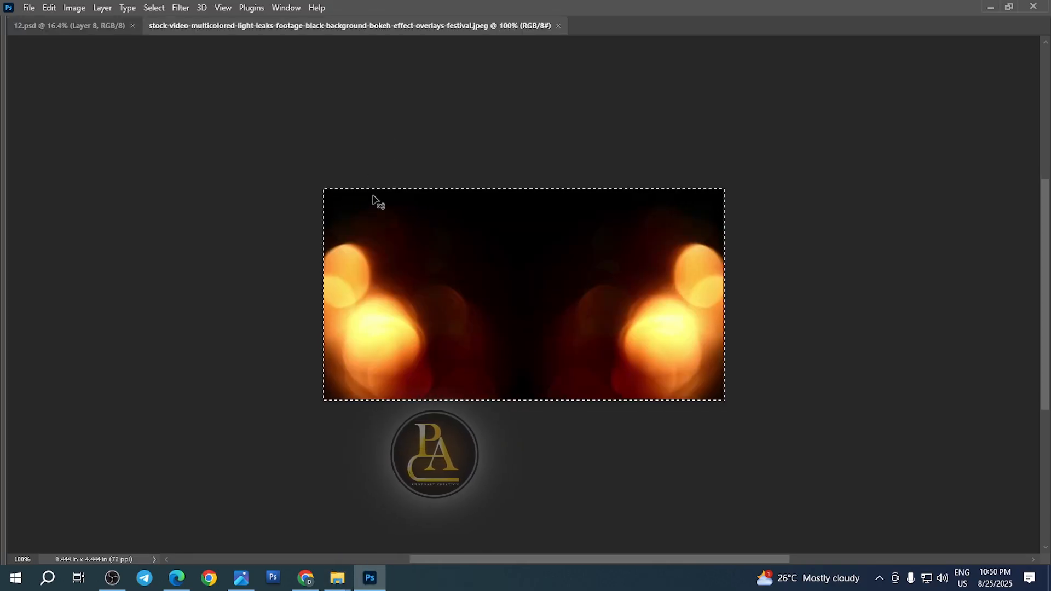
pyautogui.hotkey('ctrl', 'w')
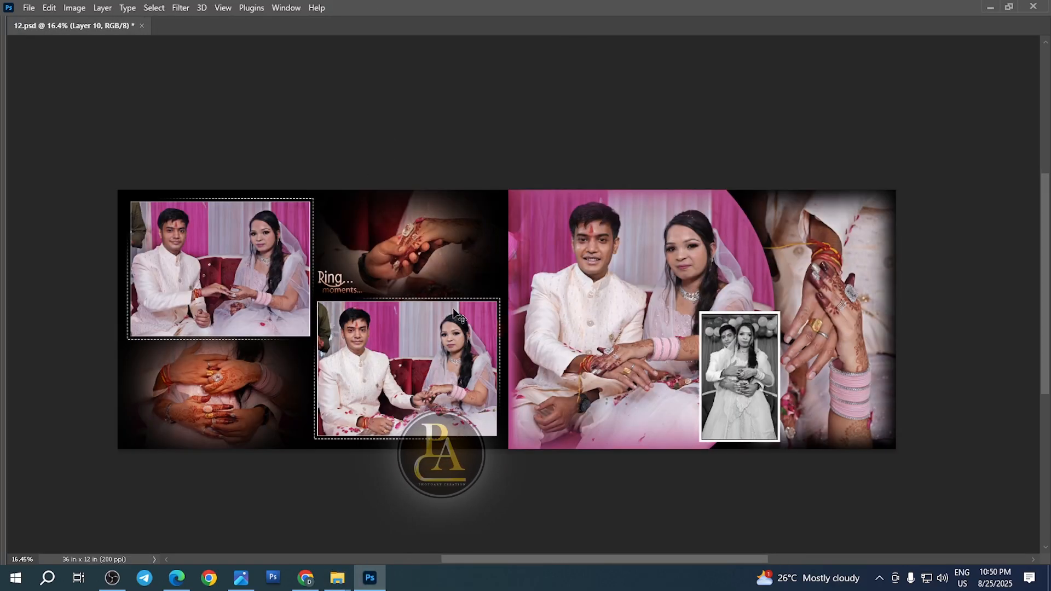
# - Convert the pasted light-leak layer to a smart object
pyautogui.moveTo(455, 313); pyautogui.dragTo(416, 350)
pyautogui.press('Tab')
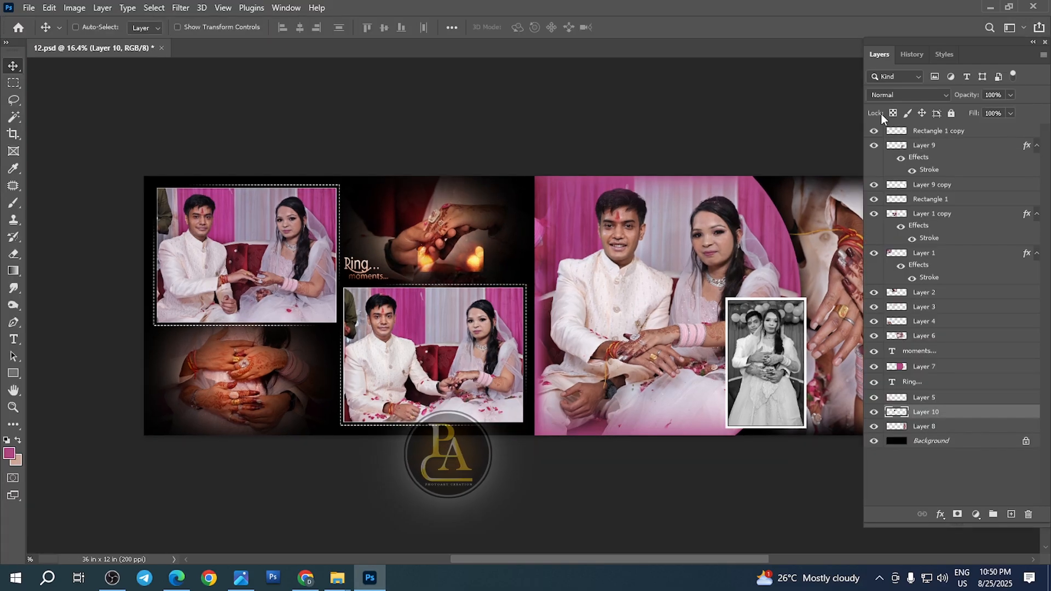
pyautogui.rightClick(935, 412)
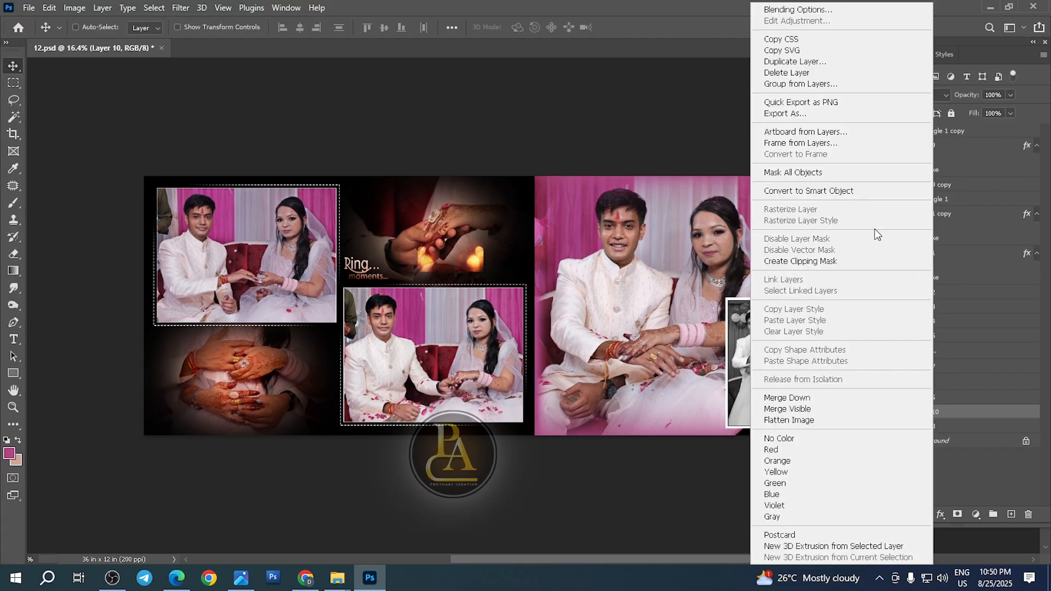
pyautogui.click(822, 194)
# - Enlarge the light leak to cover the spread's left page at full height, and raise it above Layer 5
pyautogui.moveTo(435, 262); pyautogui.dragTo(542, 235)
pyautogui.hotkey('ctrl', ']')
pyautogui.hotkey('ctrl', 't')
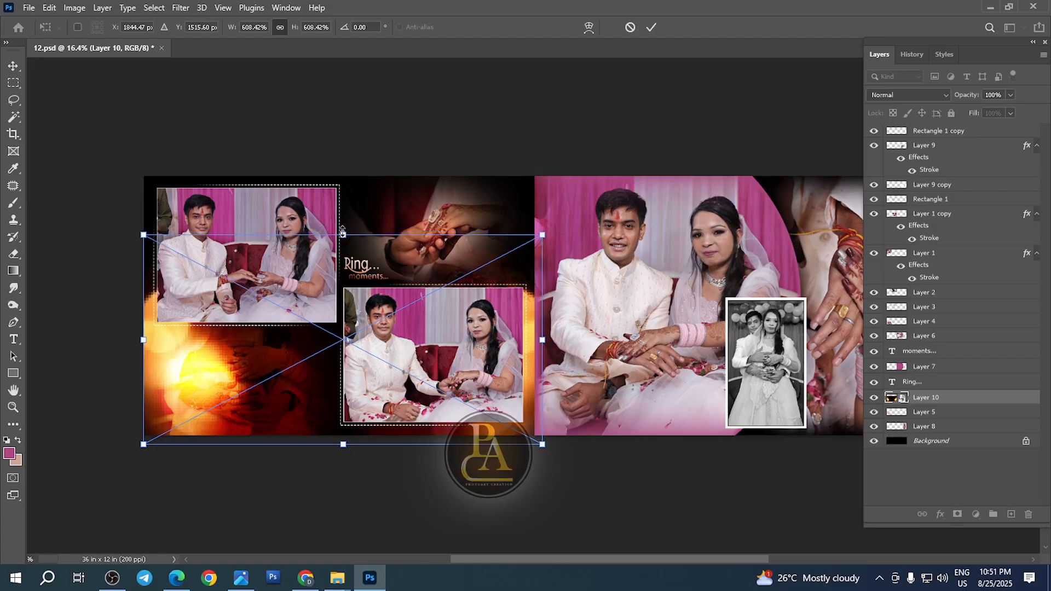
pyautogui.moveTo(343, 234); pyautogui.dragTo(344, 174)
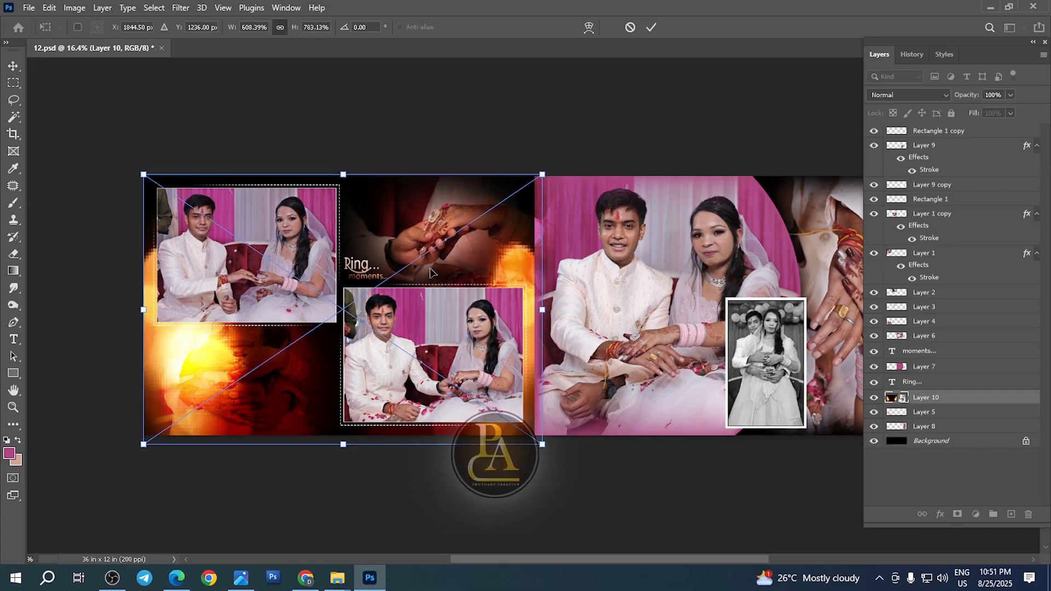
pyautogui.press('Return')
# - Raise the light-leak layer above Layer 2, and set its blend mode to Screen
pyautogui.hotkey('ctrl', ']')
pyautogui.hotkey('ctrl', ']')
pyautogui.hotkey('ctrl', ']')
pyautogui.hotkey('ctrl', ']')
pyautogui.hotkey('ctrl', ']')
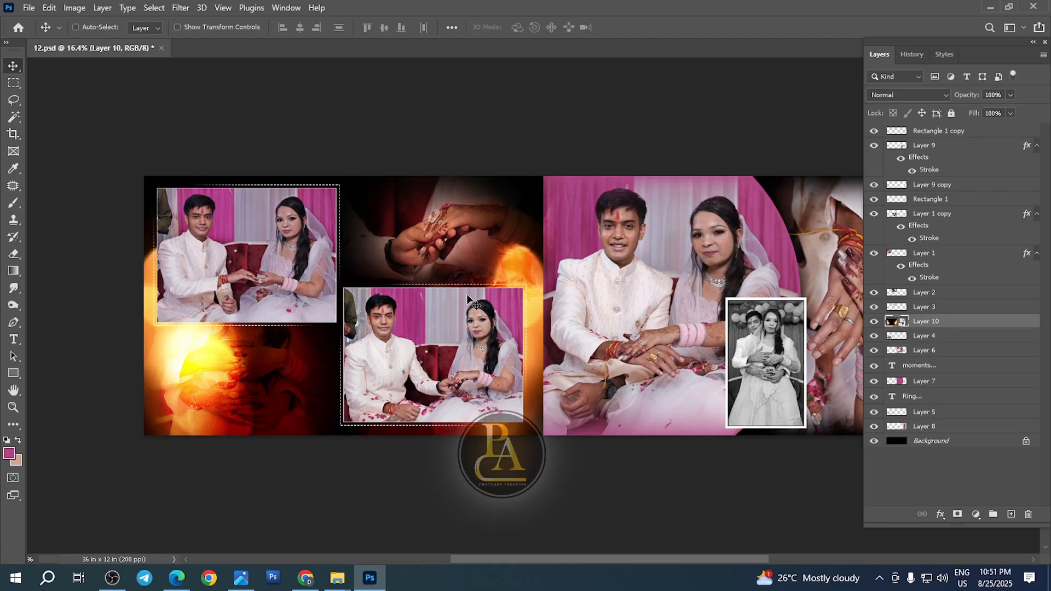
pyautogui.hotkey('ctrl', ']')
pyautogui.hotkey('ctrl', ']')
pyautogui.hotkey('alt', 'shift', 's')
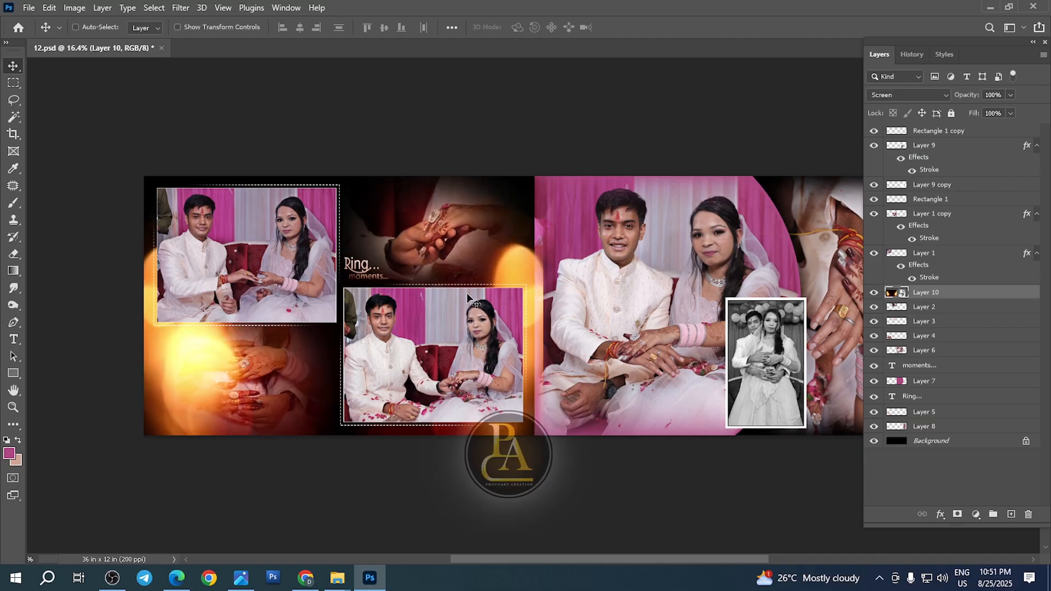
pyautogui.click(898, 95)
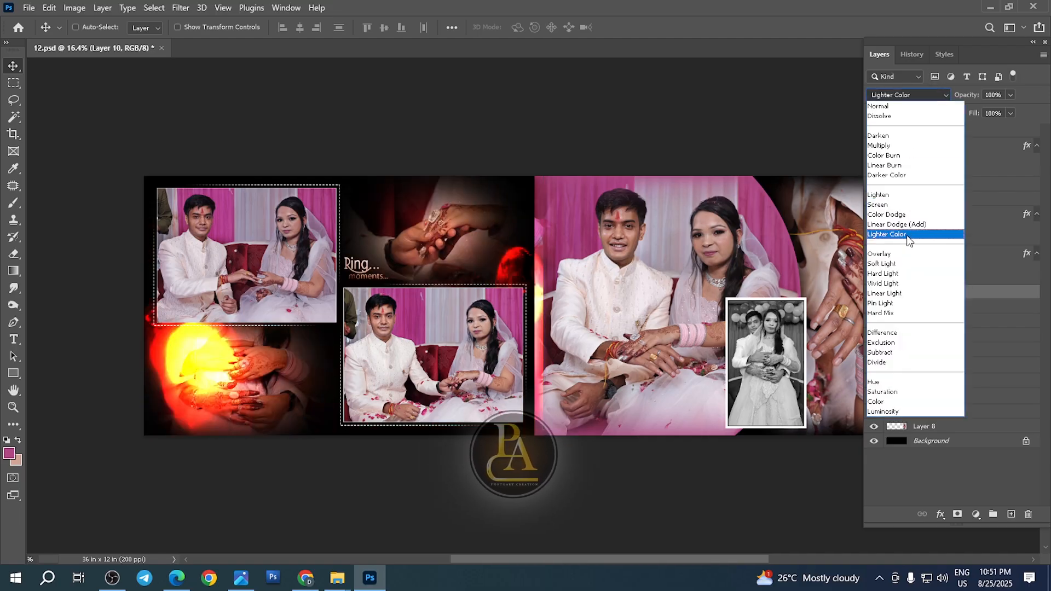
pyautogui.click(887, 205)
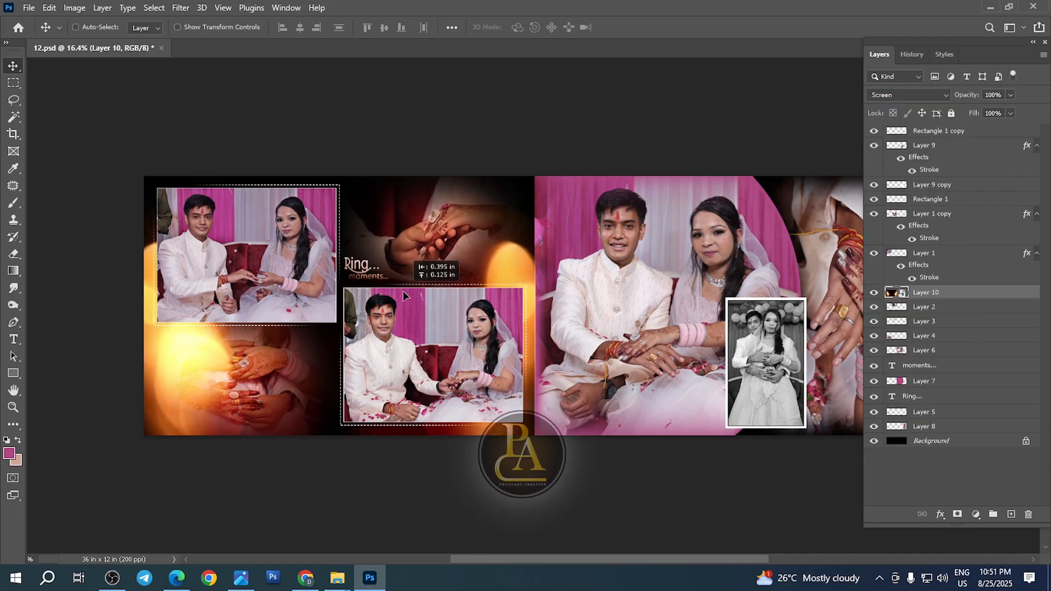
# - Enlarge the light leak to about 747% width and 961% height, shifting it so its glows fall at the left page's edges
pyautogui.hotkey('ctrl', 't')
pyautogui.moveTo(539, 167); pyautogui.dragTo(586, 137)
pyautogui.moveTo(535, 254); pyautogui.dragTo(514, 235)
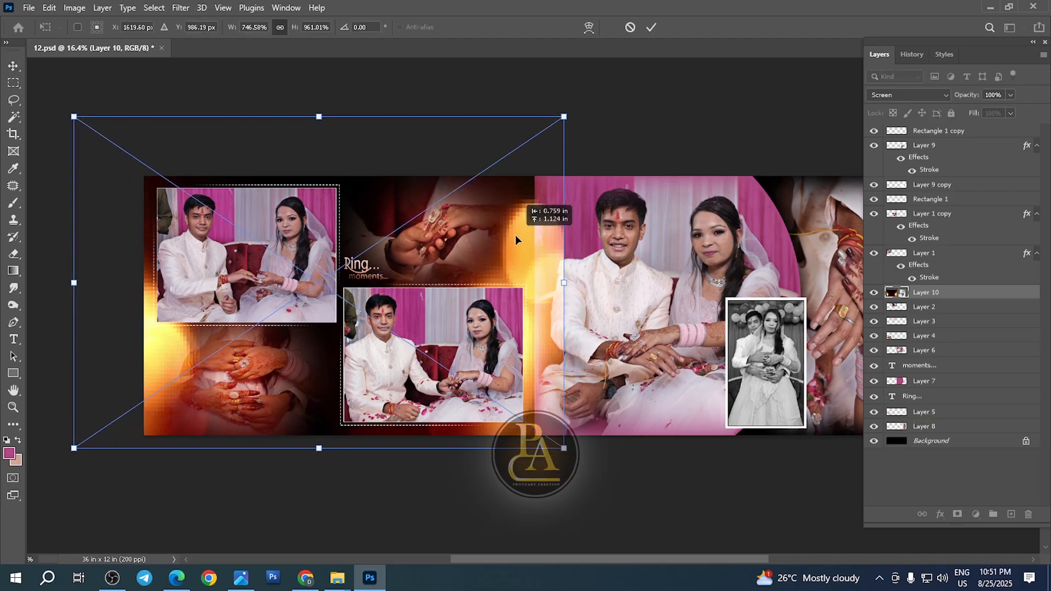
pyautogui.press('Return')
# - Rasterize the light-leak smart object, and erase the glow that spills onto the large couple photo of the right page
pyautogui.press('e')
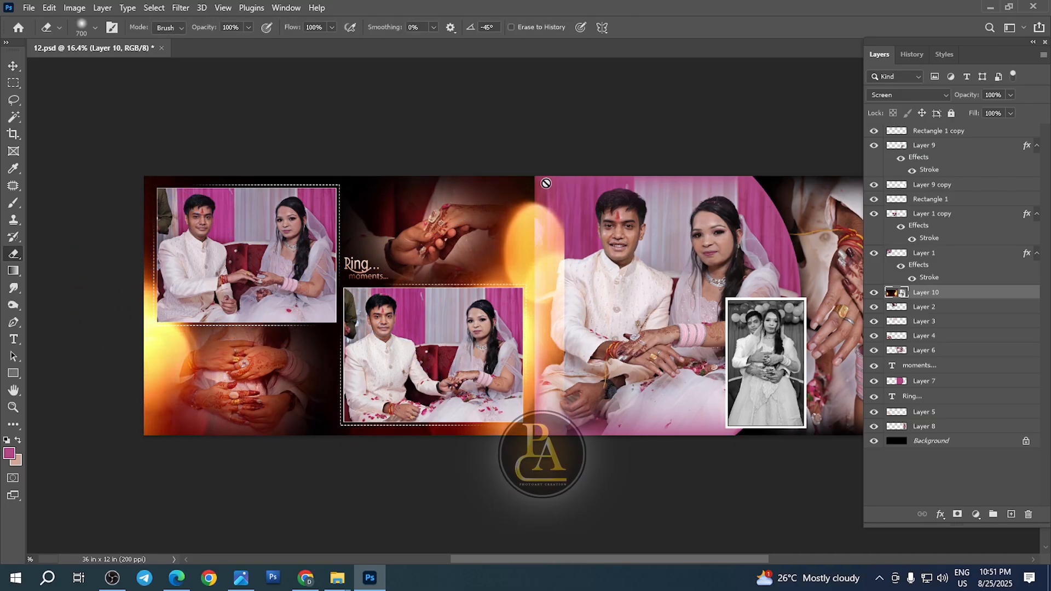
pyautogui.click(548, 183)
pyautogui.press('Return')
pyautogui.moveTo(565, 168)
pyautogui.mouseDown()
pyautogui.moveTo(540, 334)
pyautogui.moveTo(600, 284)
pyautogui.mouseUp()
pyautogui.press('v')
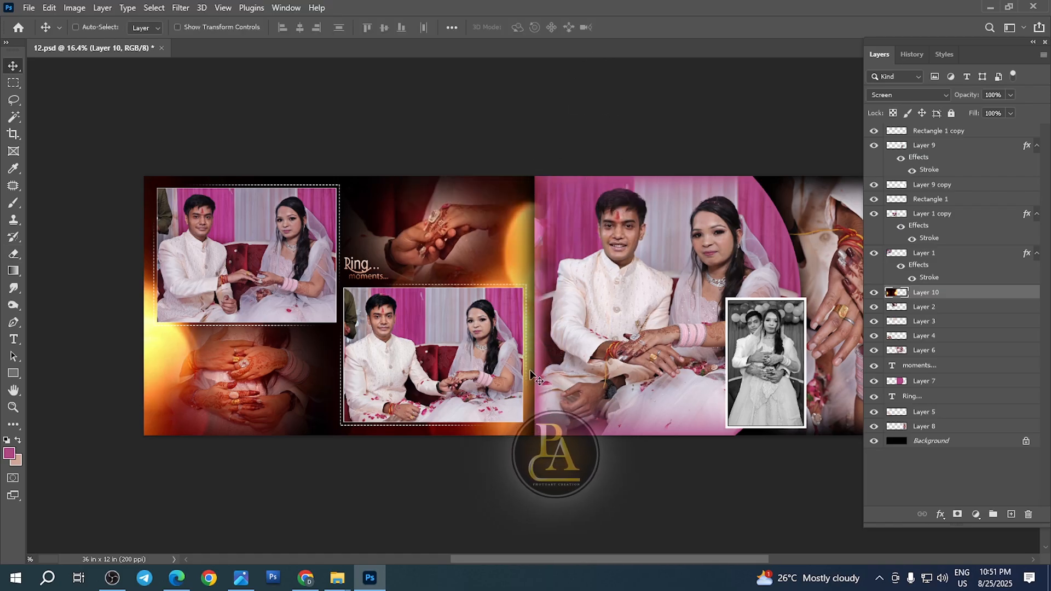
# - Set the light leak's opacity to 50%, and erase it softly over the left page's lower hands photo
pyautogui.press('5')
pyautogui.press('e')
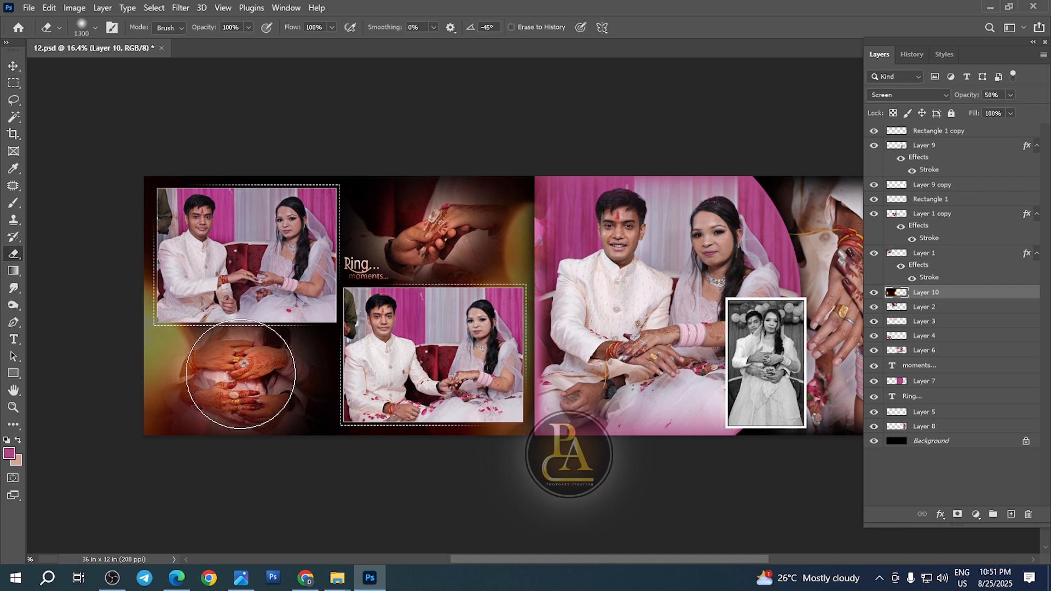
pyautogui.press('v')
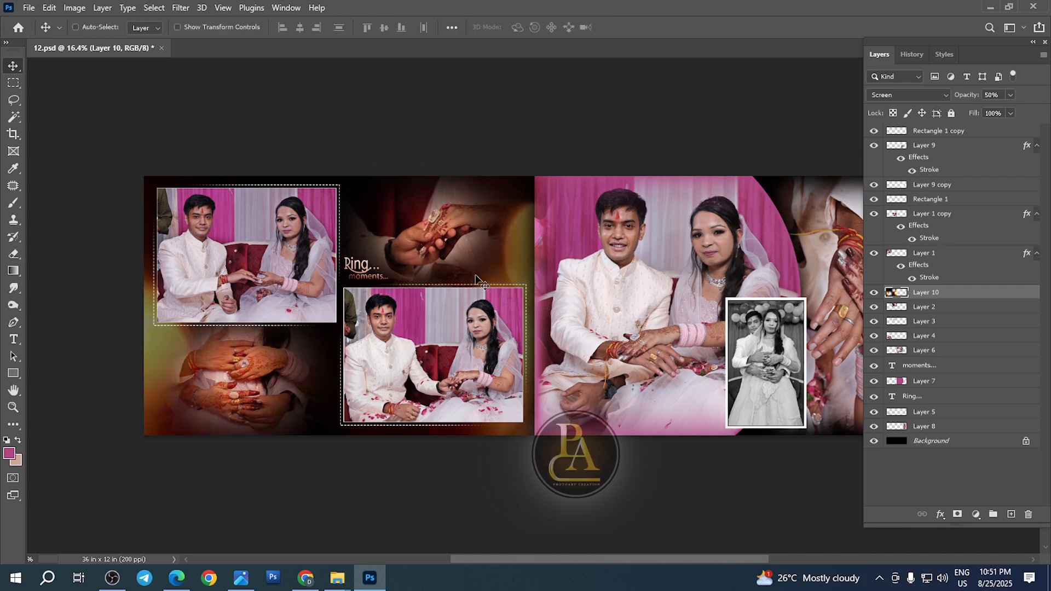
pyautogui.moveTo(502, 302); pyautogui.dragTo(514, 312)
# - Duplicate the light leak, rotate the copy 90°, and scale it to cover the hands photo at the spread's right end
pyautogui.scroll(-3, 503, 307)
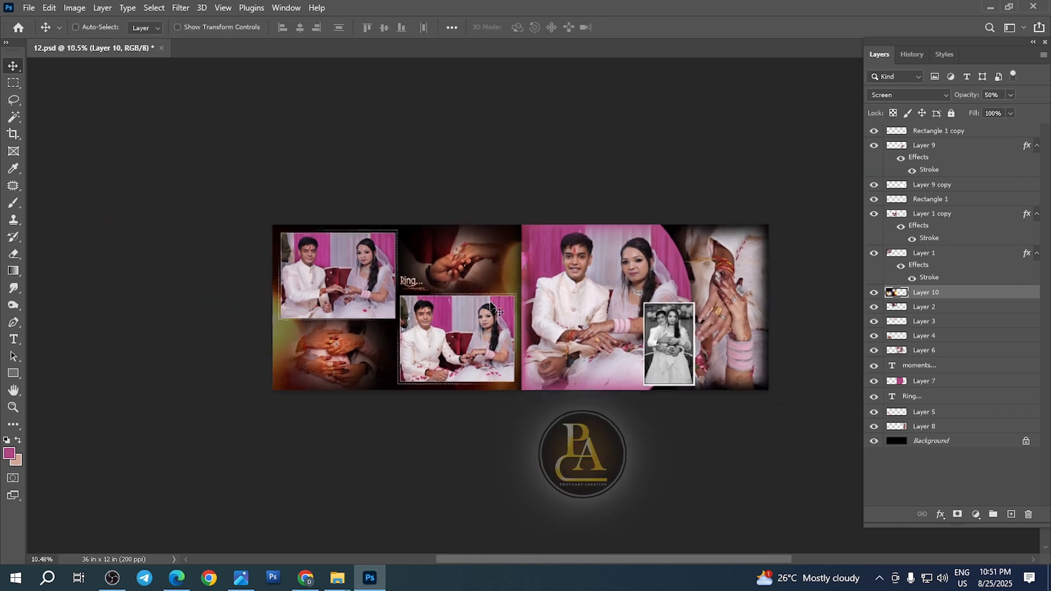
pyautogui.hscroll(5, 438, 307)
pyautogui.moveTo(331, 304); pyautogui.dragTo(338, 308)
pyautogui.hotkey('ctrl', '+')
pyautogui.hotkey('ctrl', 't')
pyautogui.moveTo(543, 163); pyautogui.dragTo(459, 384)
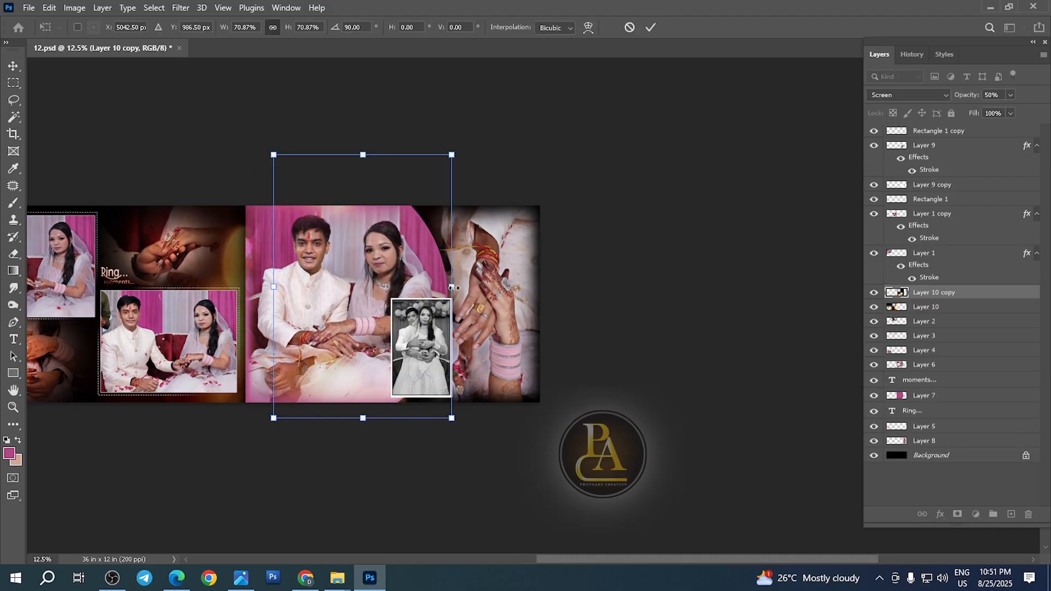
pyautogui.moveTo(453, 287); pyautogui.dragTo(537, 319)
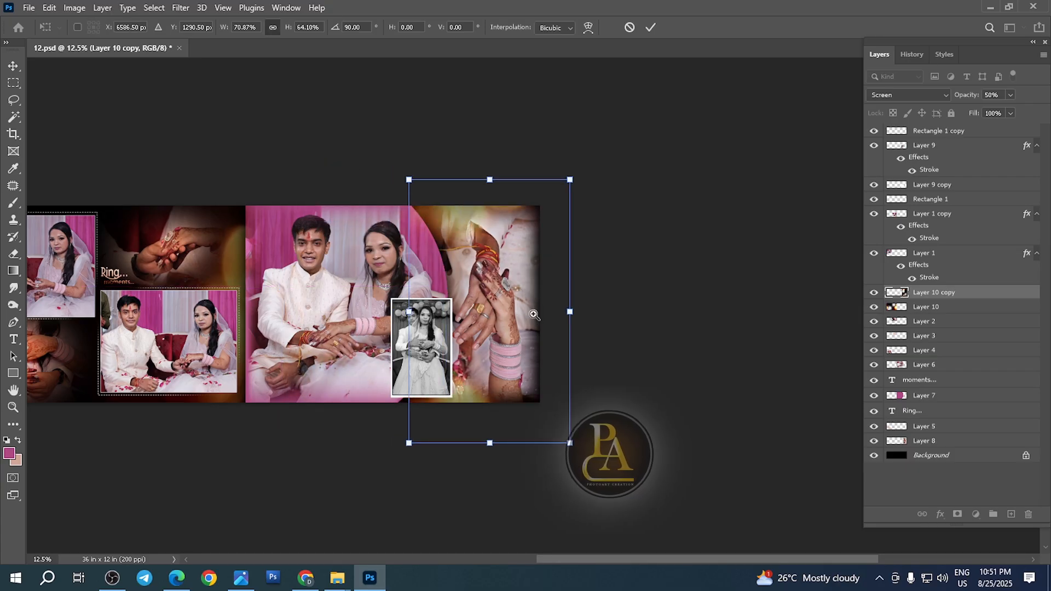
pyautogui.click(534, 315)
pyautogui.moveTo(475, 486); pyautogui.dragTo(487, 441)
pyautogui.press('Return')
pyautogui.click(481, 337)
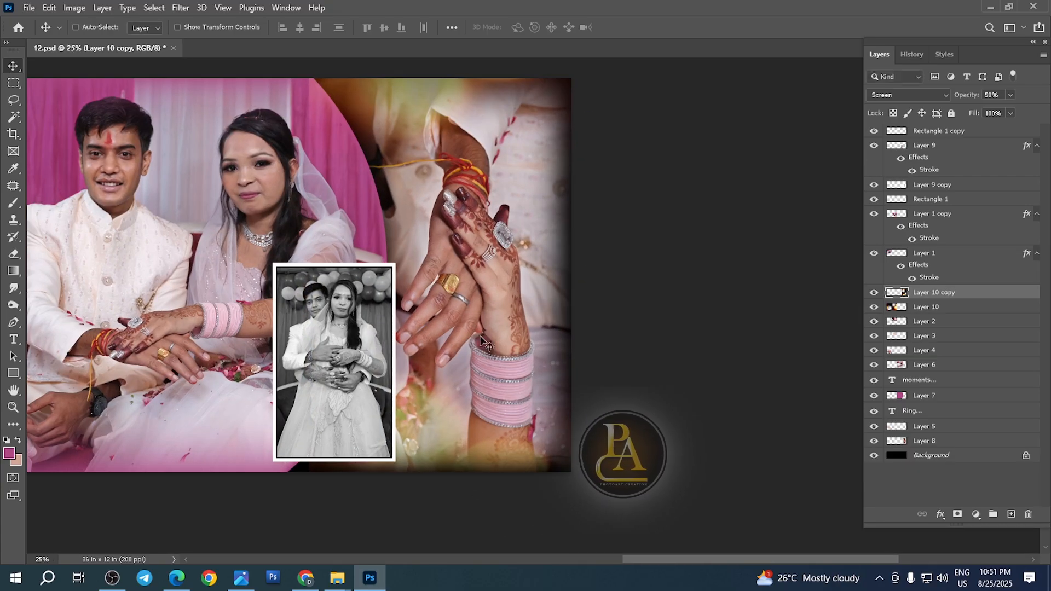
# - Bring the copied light leak to the top of the layer stack, and widen it to about 108% across the framed portrait
pyautogui.hotkey('ctrl', ']')
pyautogui.hotkey('ctrl', ']')
pyautogui.hotkey('ctrl', ']')
pyautogui.hotkey('ctrl', ']')
pyautogui.hotkey('ctrl', ']')
pyautogui.hotkey('ctrl', ']')
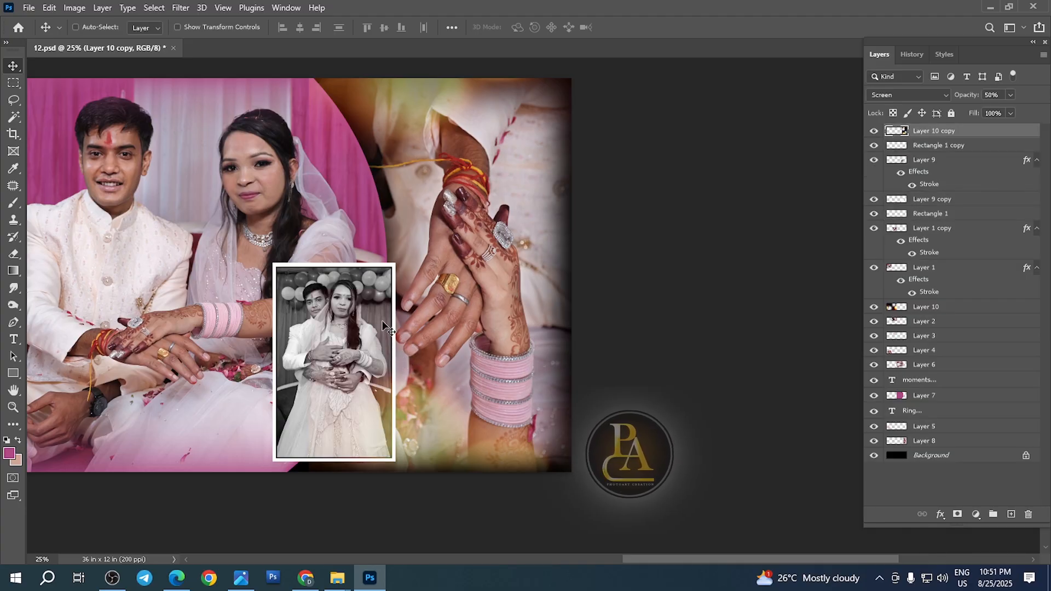
pyautogui.hotkey('ctrl', 't')
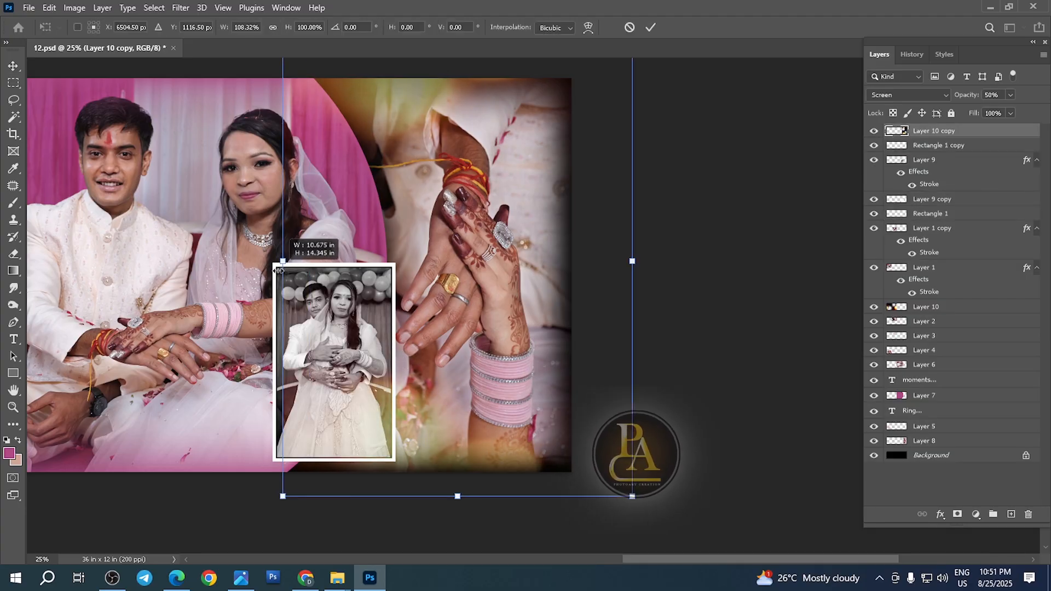
pyautogui.press('Return')
# - Erase the copied light leak where it spills onto the large couple photo
pyautogui.press('e')
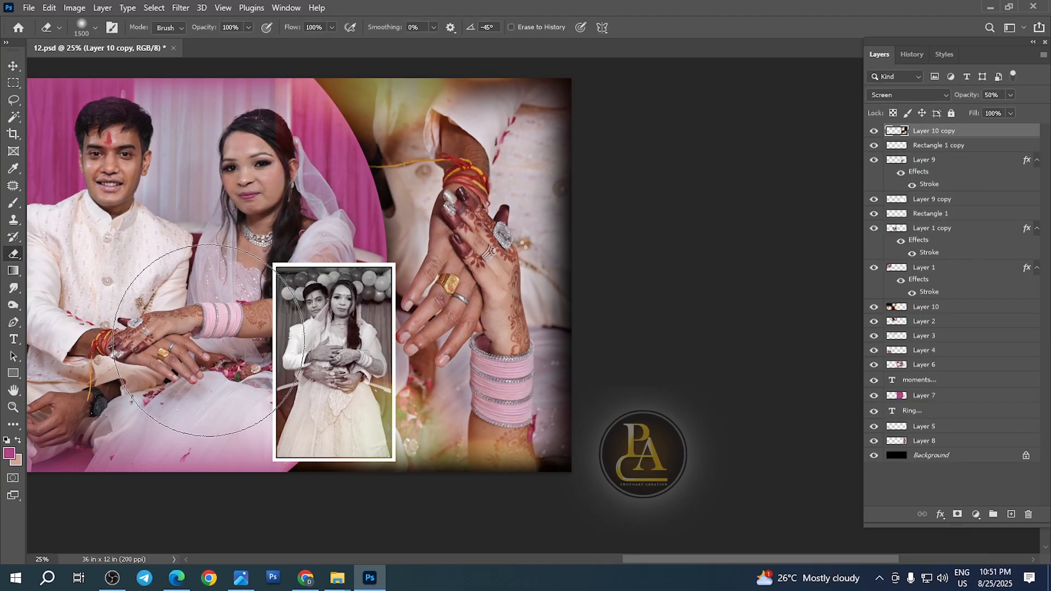
pyautogui.scroll(3, 259, 229)
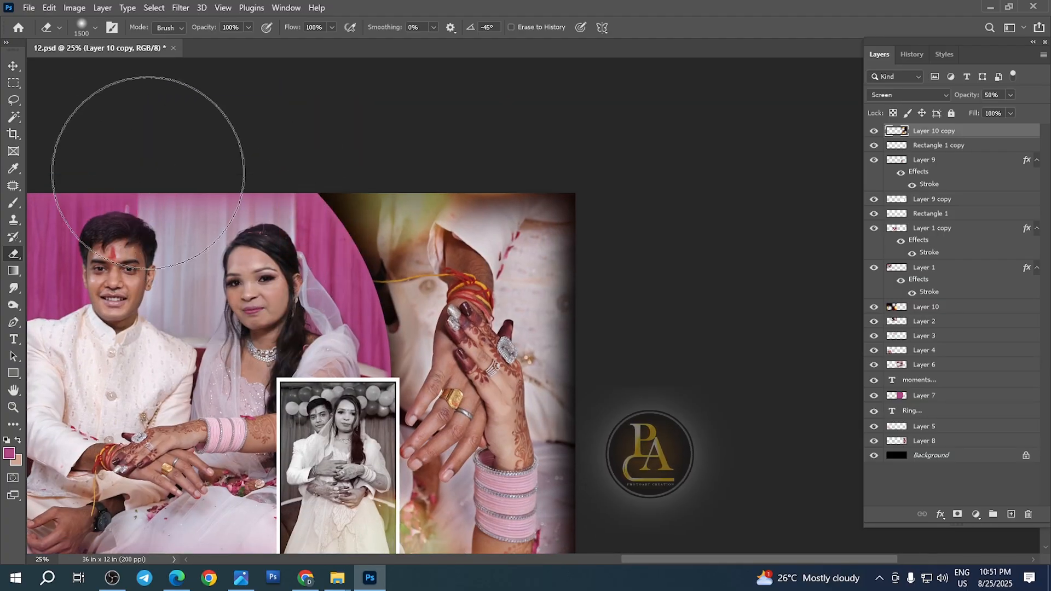
pyautogui.press('v')
pyautogui.scroll(-3, 509, 300)
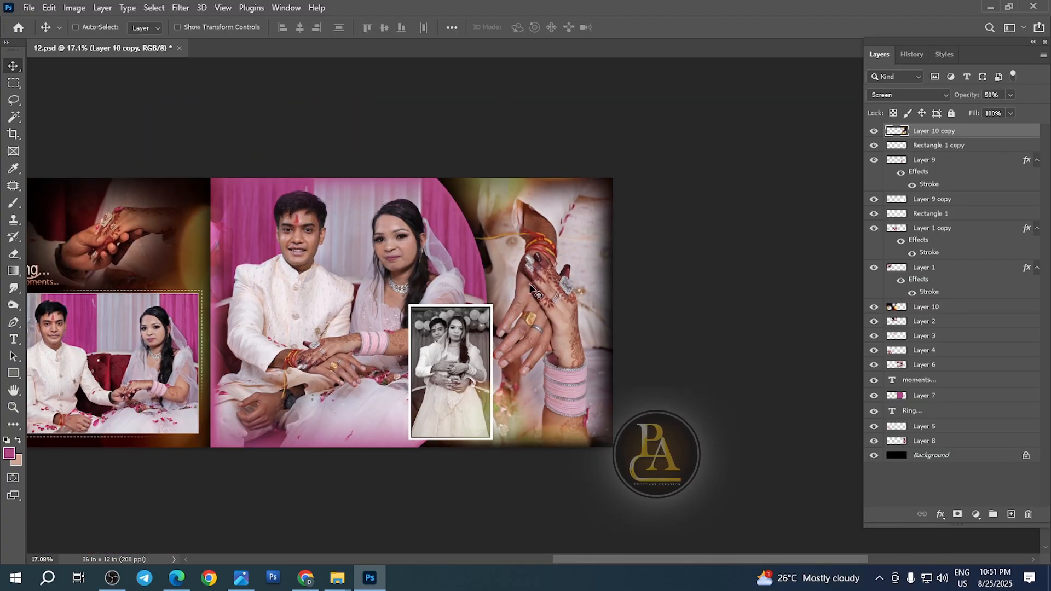
pyautogui.scroll(2, 533, 283)
# - Select the hands photo layer at the spread's right end, and set its blend mode to Overlay
pyautogui.rightClick(534, 283)
pyautogui.click(558, 290)
pyautogui.moveTo(557, 290); pyautogui.dragTo(601, 294)
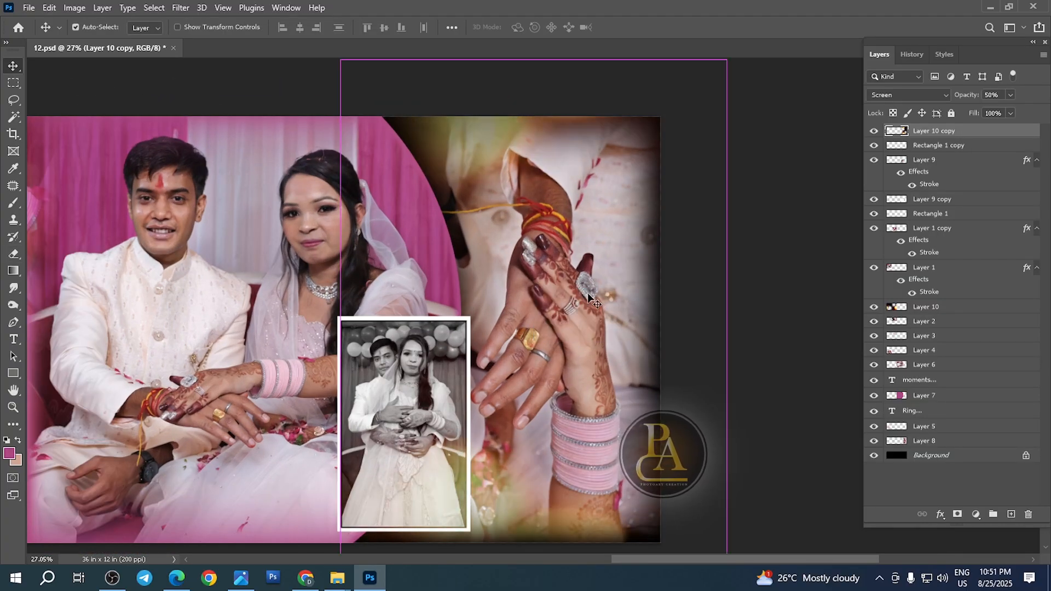
pyautogui.rightClick(561, 275)
pyautogui.click(581, 306)
pyautogui.moveTo(639, 262); pyautogui.dragTo(658, 281)
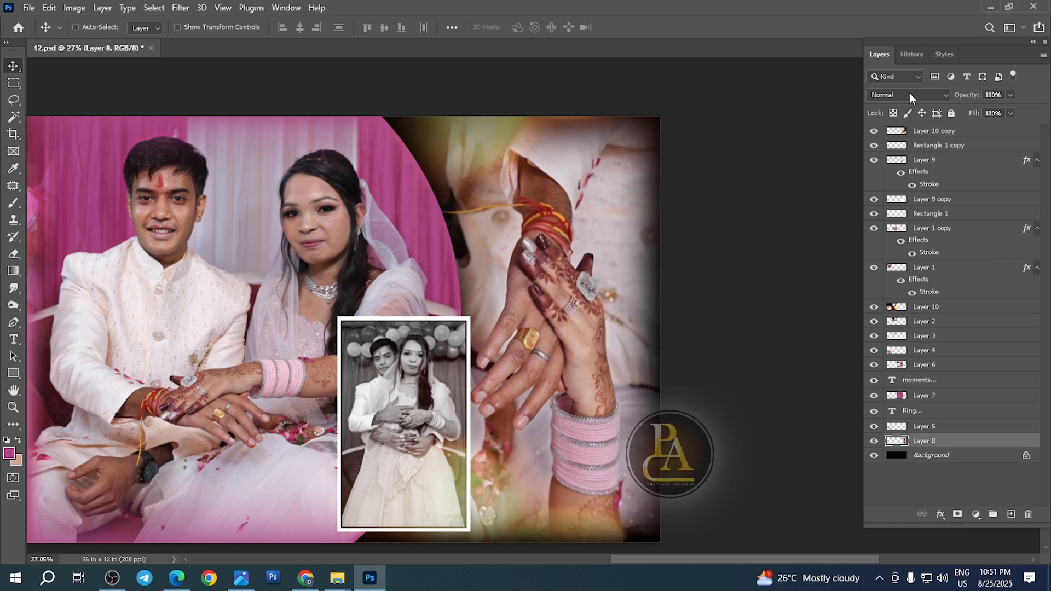
pyautogui.click(909, 95)
pyautogui.click(898, 262)
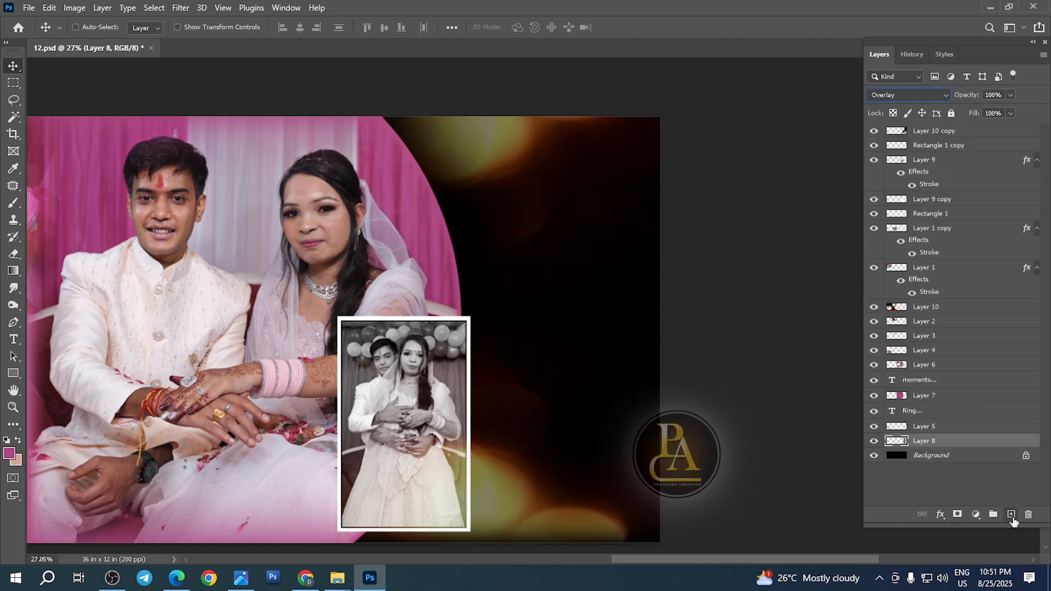
# - Paint a soft 1000-pixel olive dab, sampled from the light leak, on a new layer and place it beneath the hands photo
pyautogui.click(1012, 516)
pyautogui.press('b')
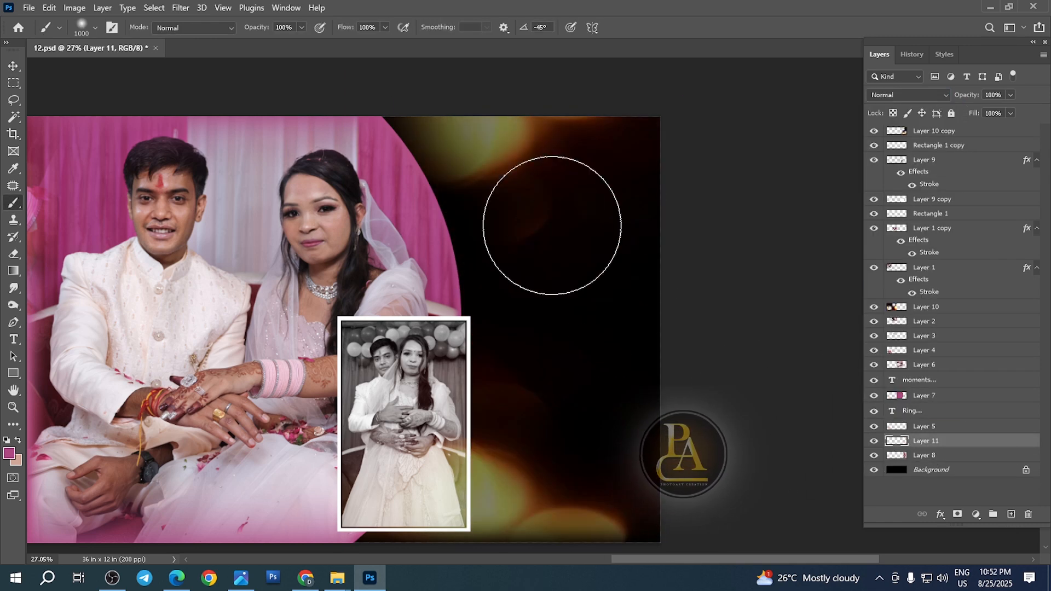
pyautogui.keyDown('alt'); pyautogui.click(478, 142); pyautogui.keyUp('alt')
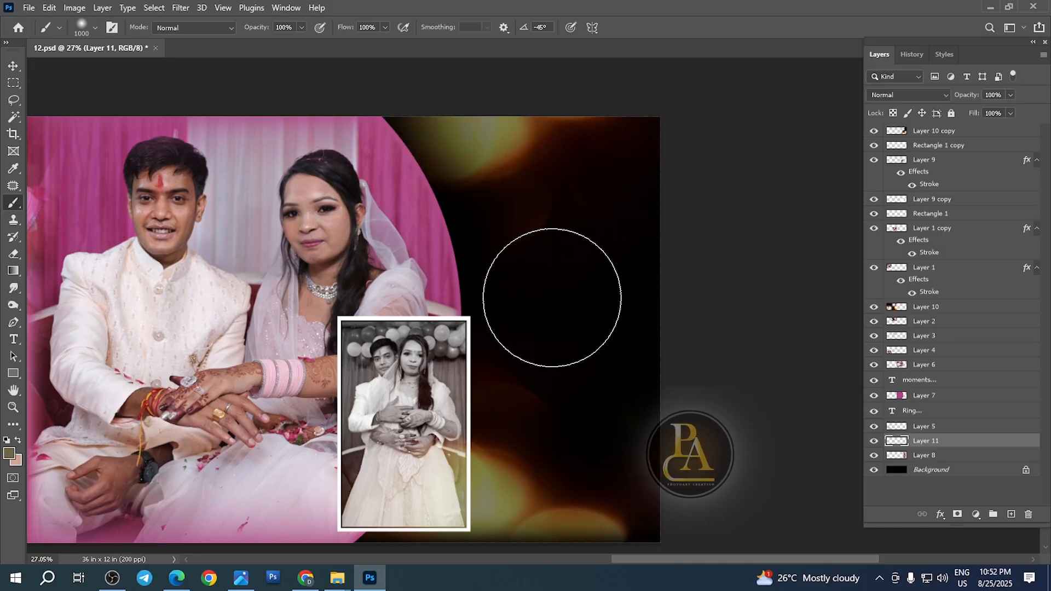
pyautogui.click(553, 298)
pyautogui.hotkey('ctrl', '[')
pyautogui.press('v')
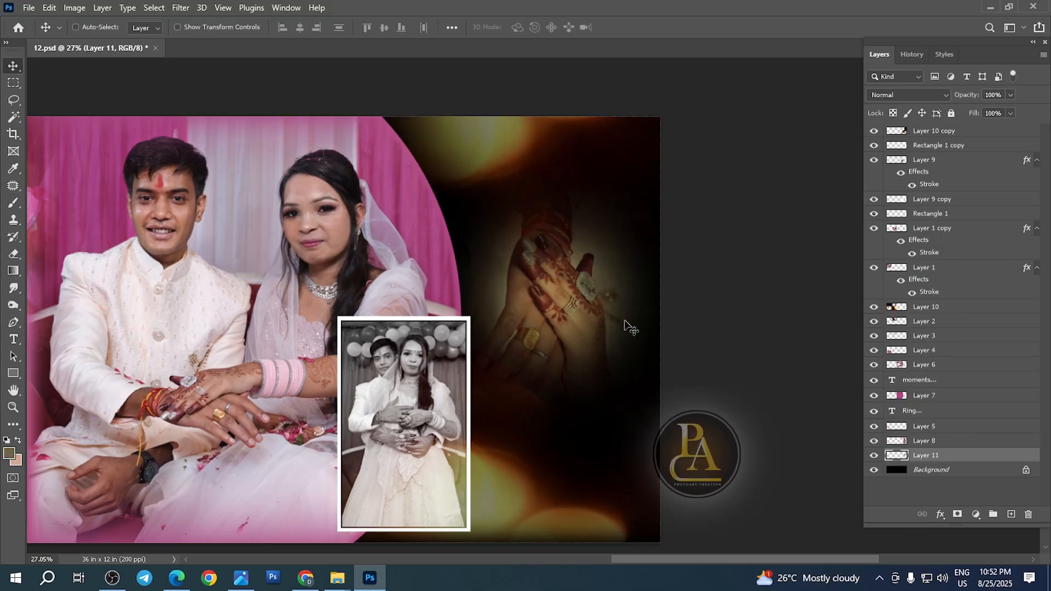
# - Stretch the olive dab to about 109% width and 175% height behind the hands photo
pyautogui.moveTo(534, 148); pyautogui.dragTo(515, 65)
pyautogui.moveTo(660, 297); pyautogui.dragTo(671, 299)
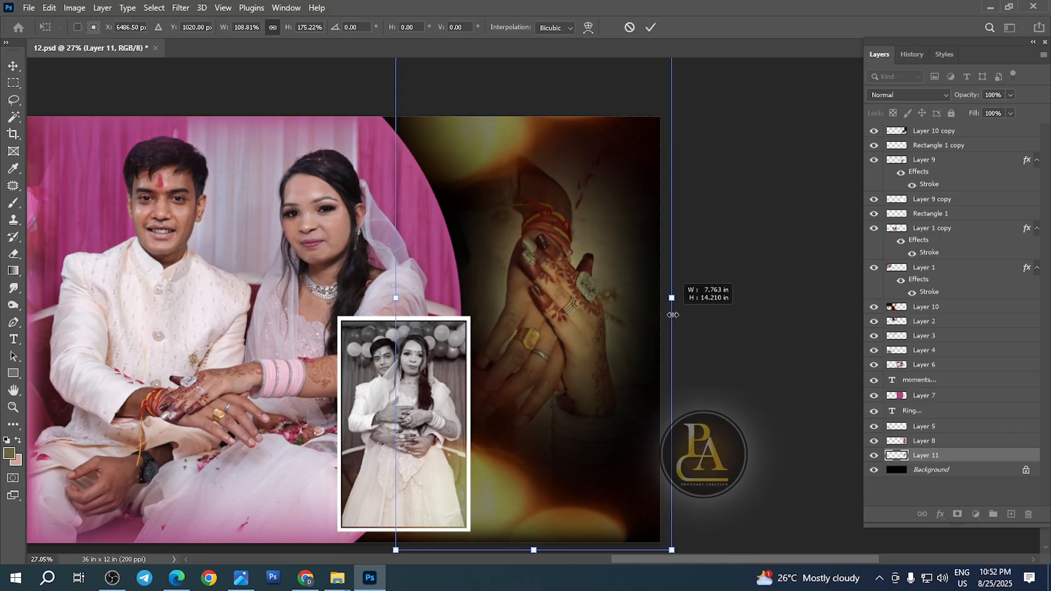
pyautogui.press('Return')
# - Adjust the olive dab's Hue/Saturation to hue -14, saturation +37 and lightness +23
pyautogui.hotkey('ctrl', 'u')
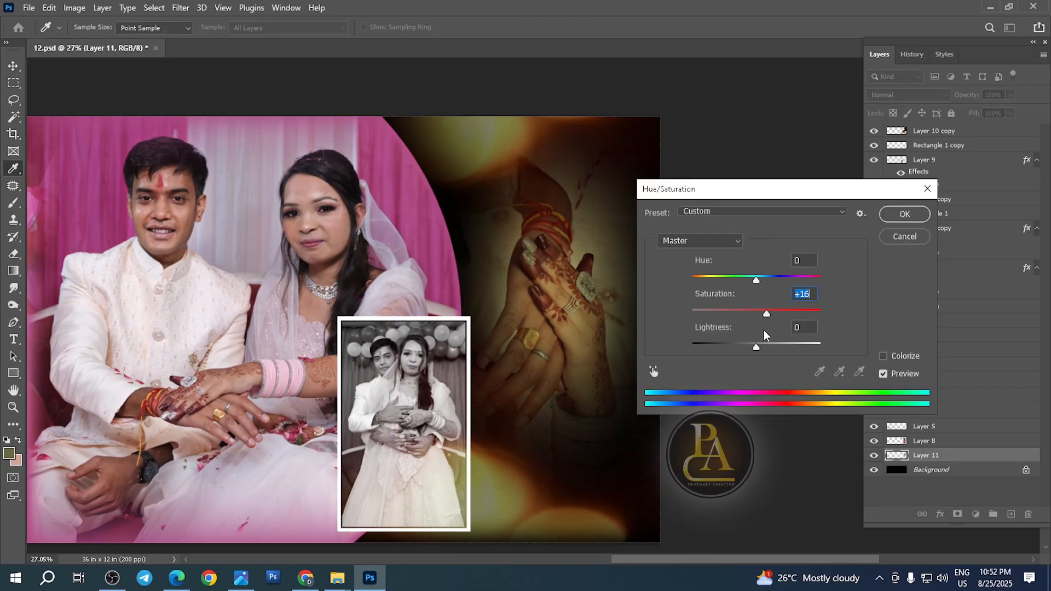
pyautogui.moveTo(756, 347); pyautogui.dragTo(778, 314)
pyautogui.moveTo(758, 280); pyautogui.dragTo(748, 282)
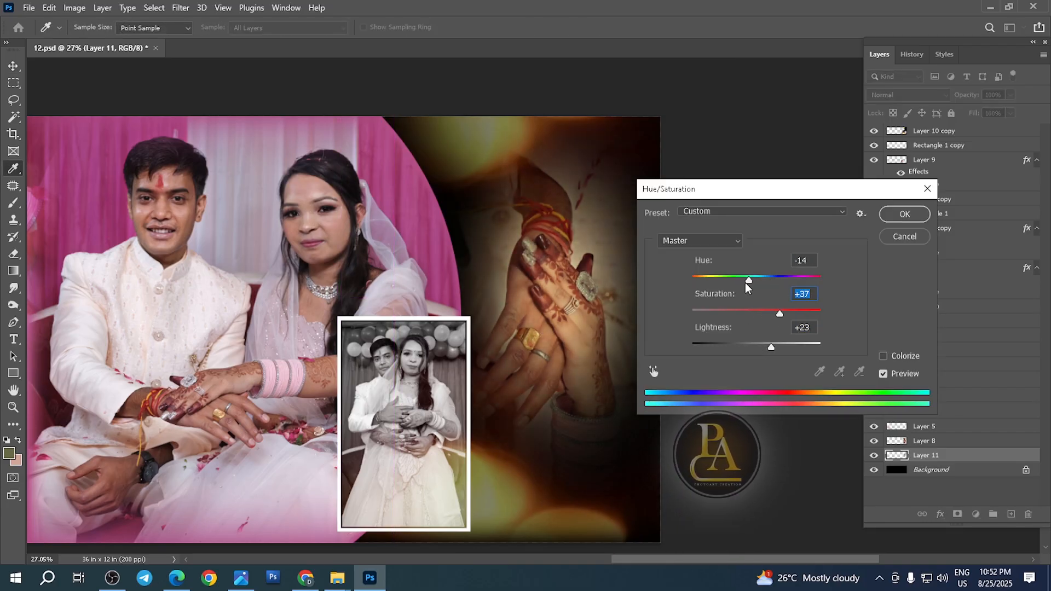
pyautogui.press('Return')
# - Widen the olive dab behind the hands photo further, and set its opacity to 80%
pyautogui.scroll(-2, 633, 310)
pyautogui.press('ctrl')
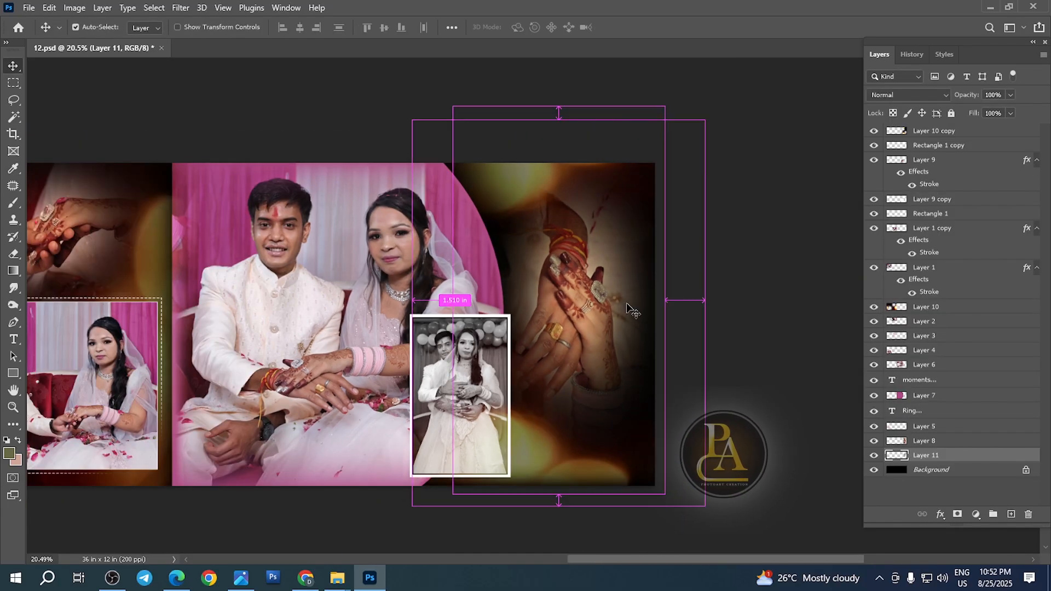
pyautogui.hotkey('ctrl', 't')
pyautogui.moveTo(665, 301); pyautogui.dragTo(703, 322)
pyautogui.press('Return')
pyautogui.press('8')
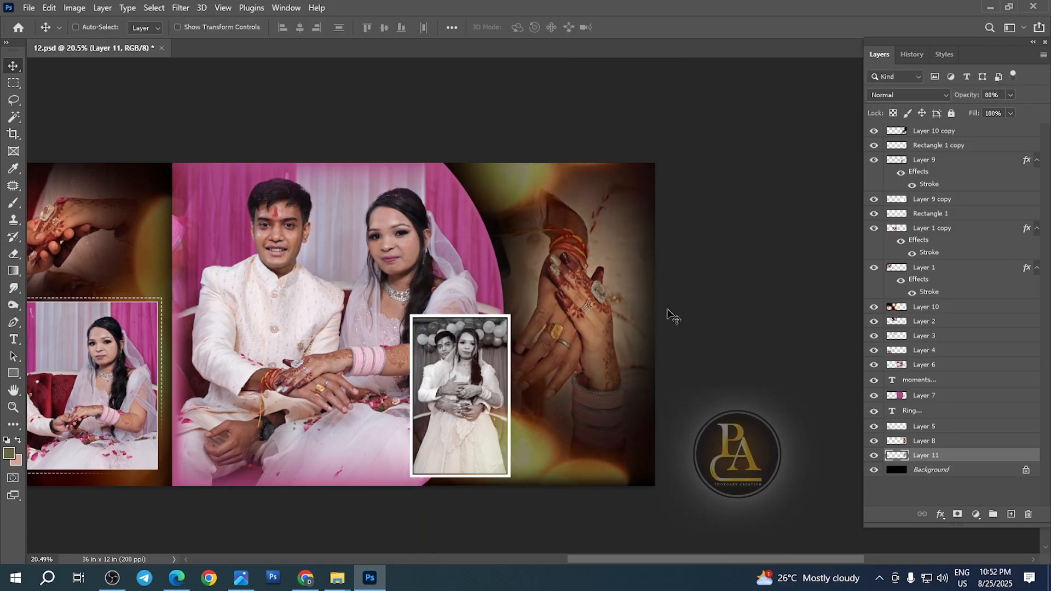
# - Save the document, and hide the panels to review the whole spread
pyautogui.scroll(-2, 595, 308)
pyautogui.hscroll(-5, 536, 314)
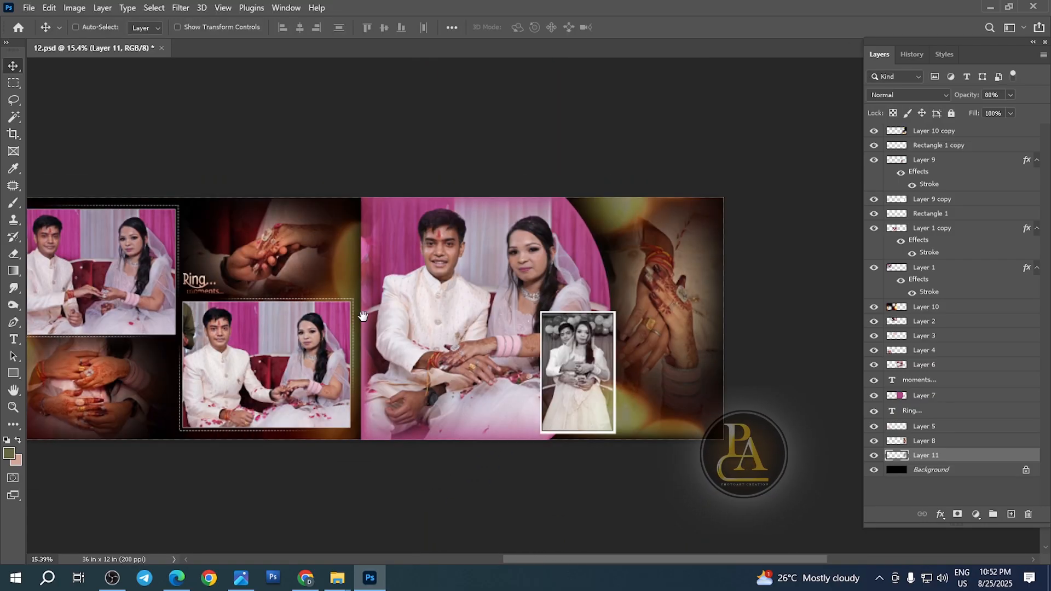
pyautogui.hotkey('ctrl', 's')
pyautogui.scroll(2, 240, 411)
pyautogui.press('Tab')
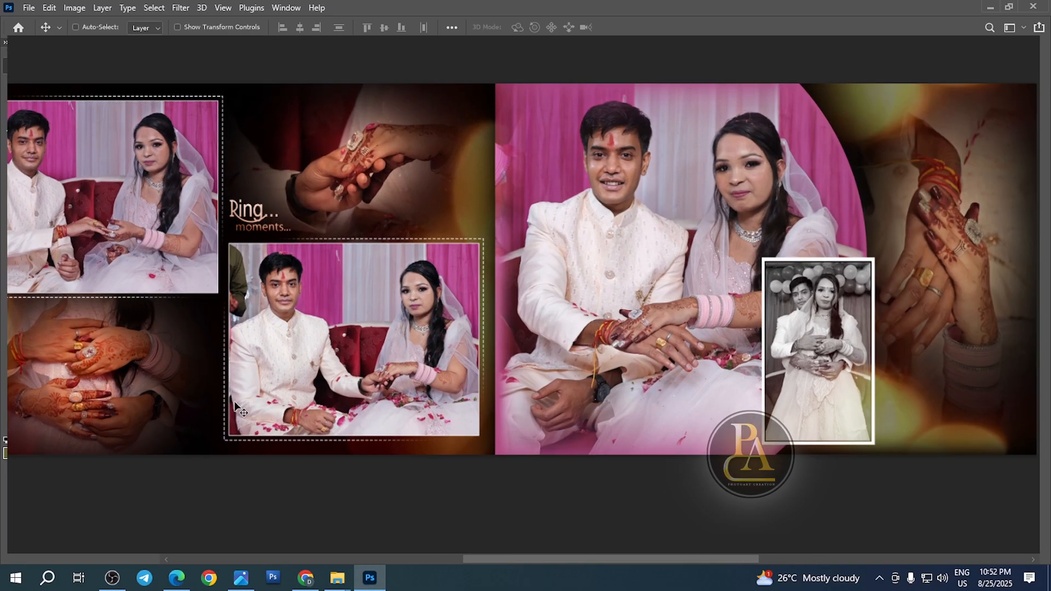
# - Select a narrow vertical strip across the first framed couple photo and fill it with olive on a new layer, clearing the selection
pyautogui.moveTo(189, 328); pyautogui.dragTo(310, 360)
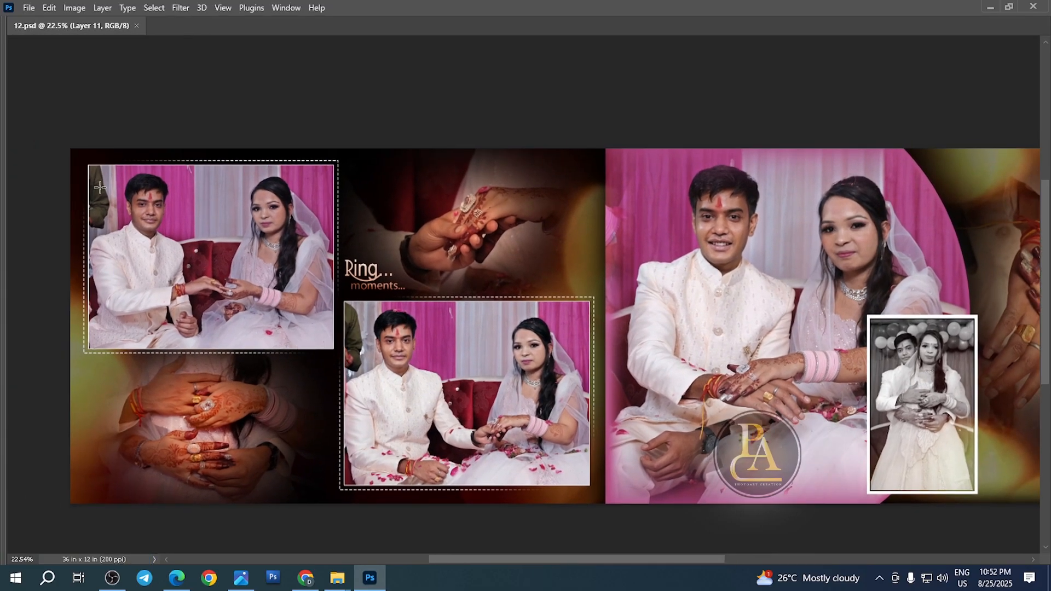
pyautogui.moveTo(114, 149); pyautogui.dragTo(116, 376)
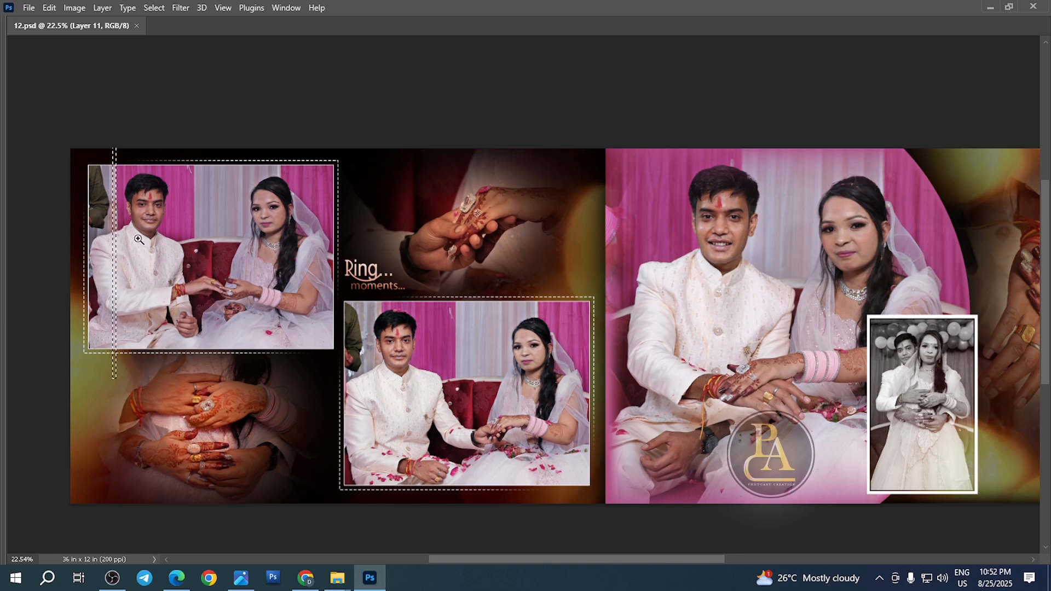
pyautogui.scroll(6, 107, 170)
pyautogui.press('Tab')
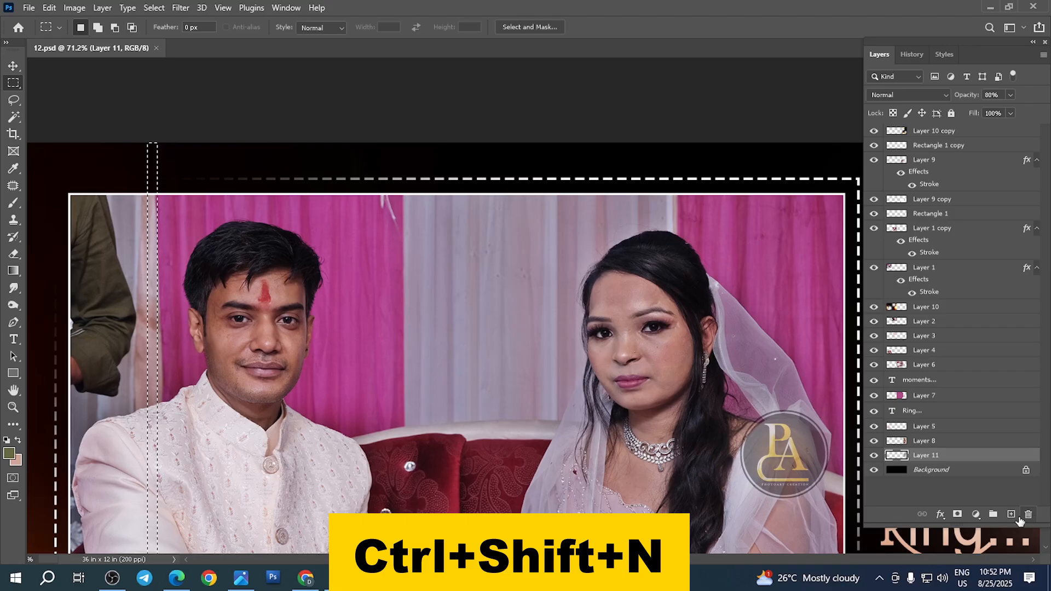
pyautogui.click(1012, 514)
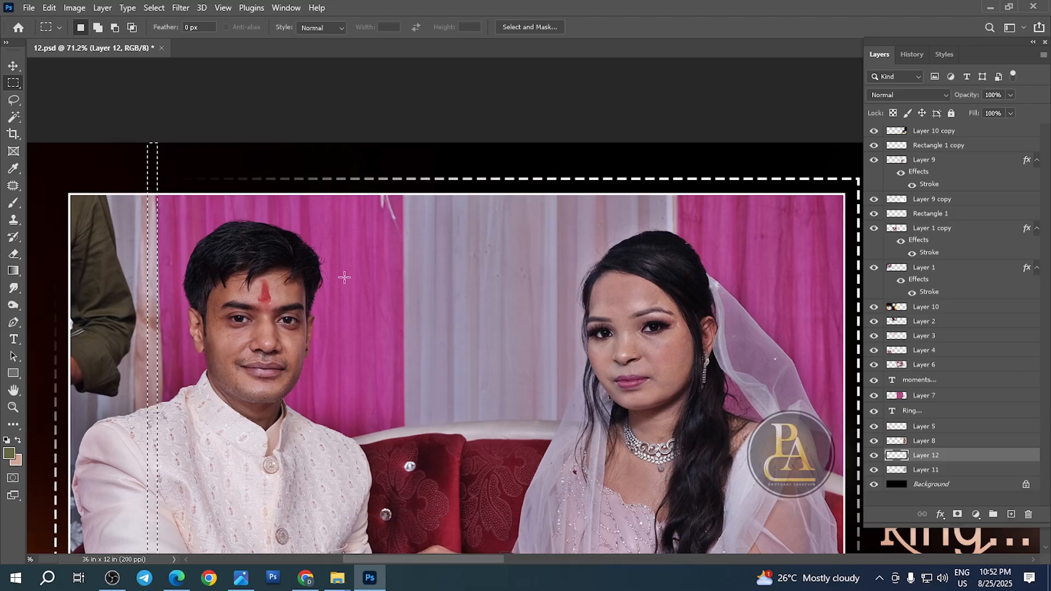
pyautogui.hotkey('alt', 'Delete')
pyautogui.hotkey('ctrl', 'd')
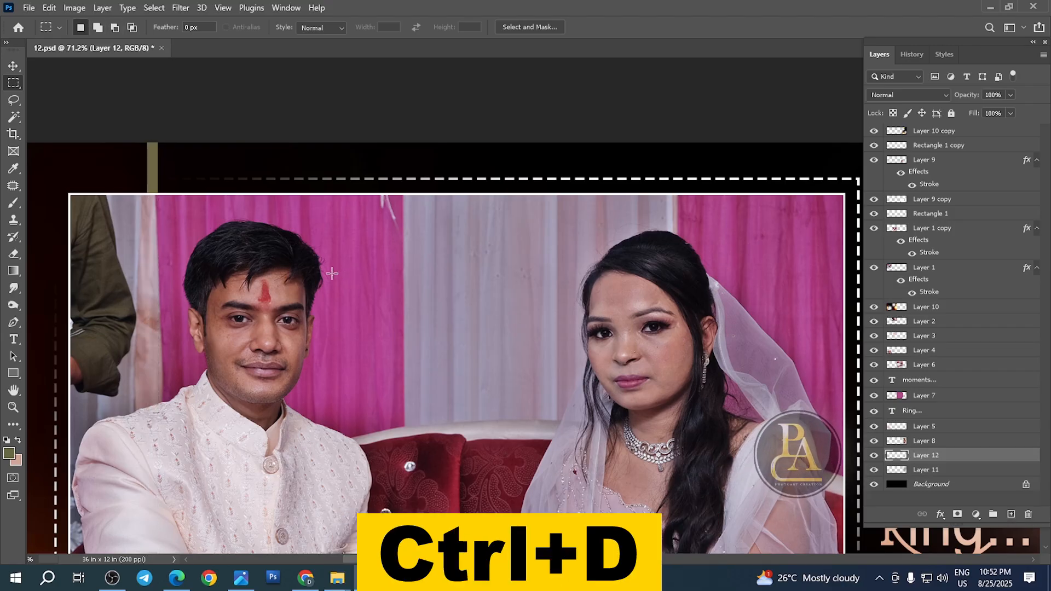
# - Duplicate the olive strip into a merged row of evenly spaced stripes, and shift it up above the first photo at 40% opacity
pyautogui.press('v')
pyautogui.moveTo(154, 181); pyautogui.dragTo(219, 190)
pyautogui.hotkey('ctrl', 'e')
pyautogui.hotkey('ctrl', 'e')
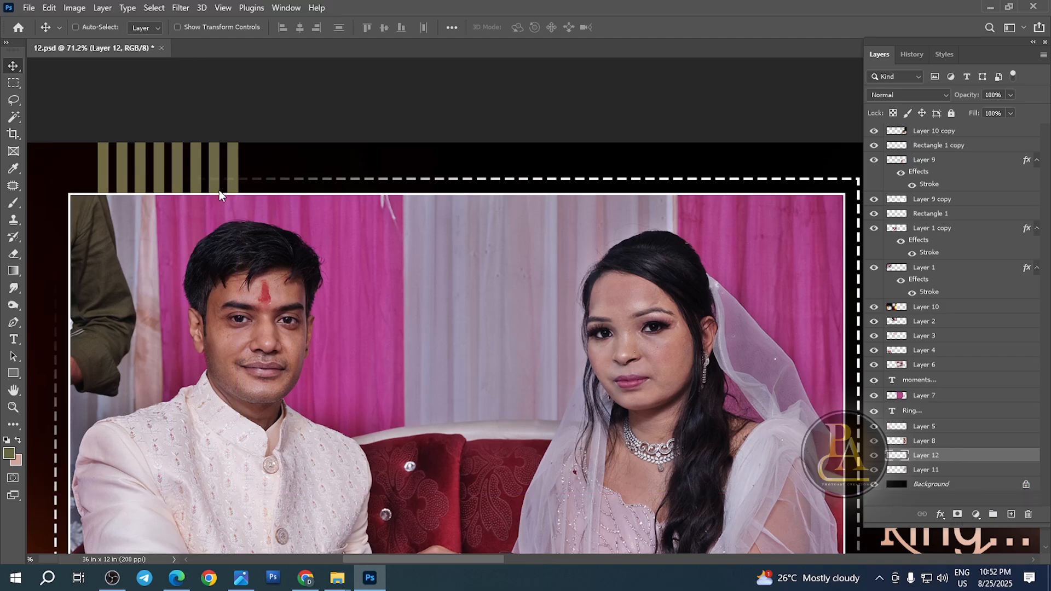
pyautogui.scroll(-3, 219, 190)
pyautogui.hotkey('ctrl', 'e')
pyautogui.scroll(-1, 219, 190)
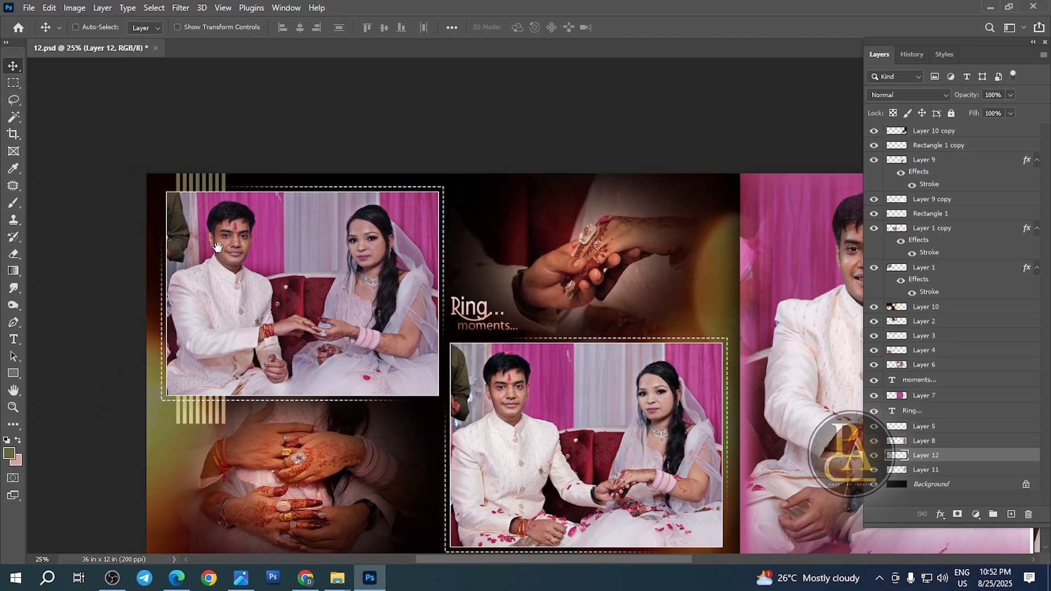
pyautogui.moveTo(217, 435); pyautogui.dragTo(219, 372)
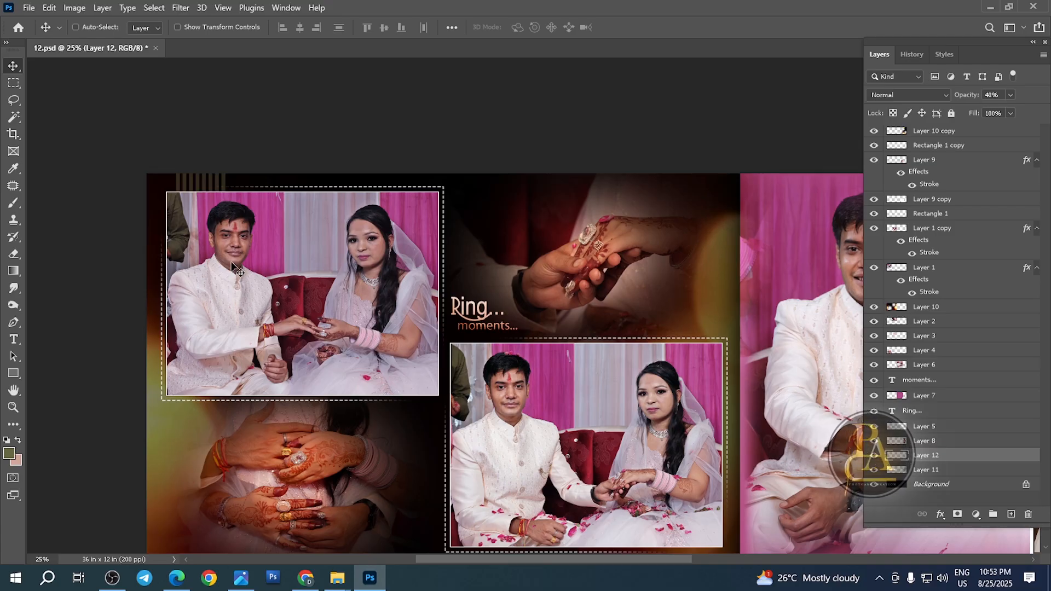
# - Copy the stripes to the lower edge of the second framed couple photo, merging the copies into one longer row
pyautogui.moveTo(236, 268)
pyautogui.mouseDown()
pyautogui.moveTo(124, 211)
pyautogui.moveTo(349, 395)
pyautogui.moveTo(475, 450)
pyautogui.moveTo(331, 333)
pyautogui.moveTo(350, 361)
pyautogui.moveTo(396, 370)
pyautogui.moveTo(387, 379)
pyautogui.mouseUp()
pyautogui.hotkey('ctrl', 'z')
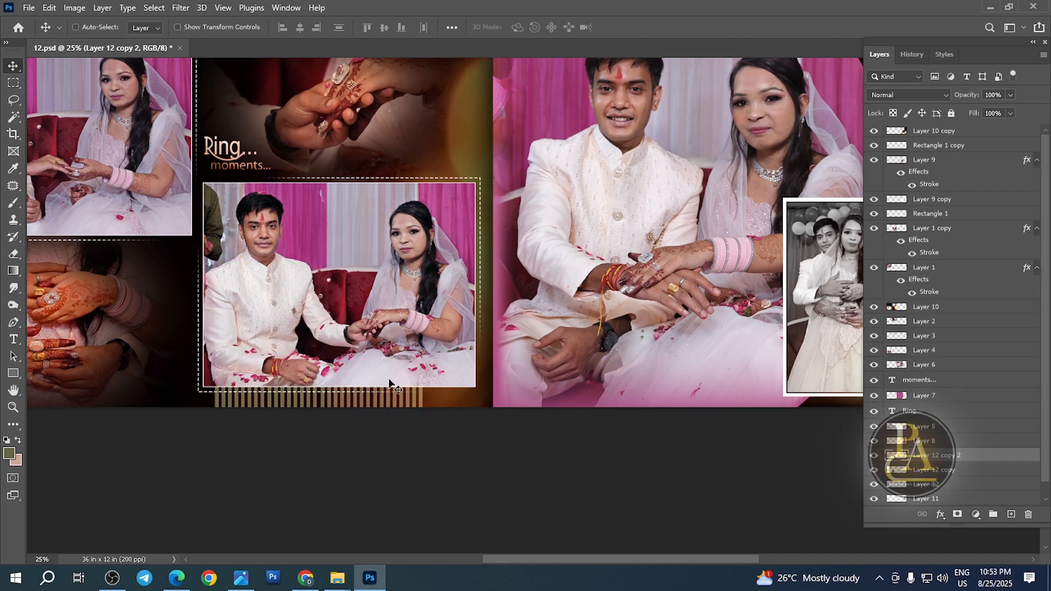
pyautogui.hotkey('ctrl', 'z')
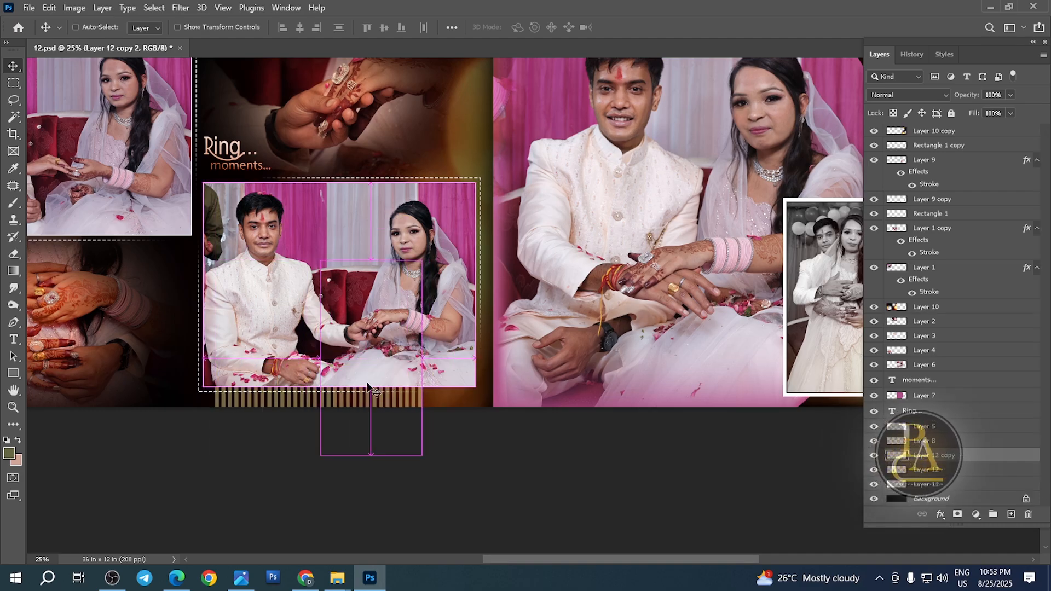
pyautogui.moveTo(316, 363); pyautogui.dragTo(325, 359)
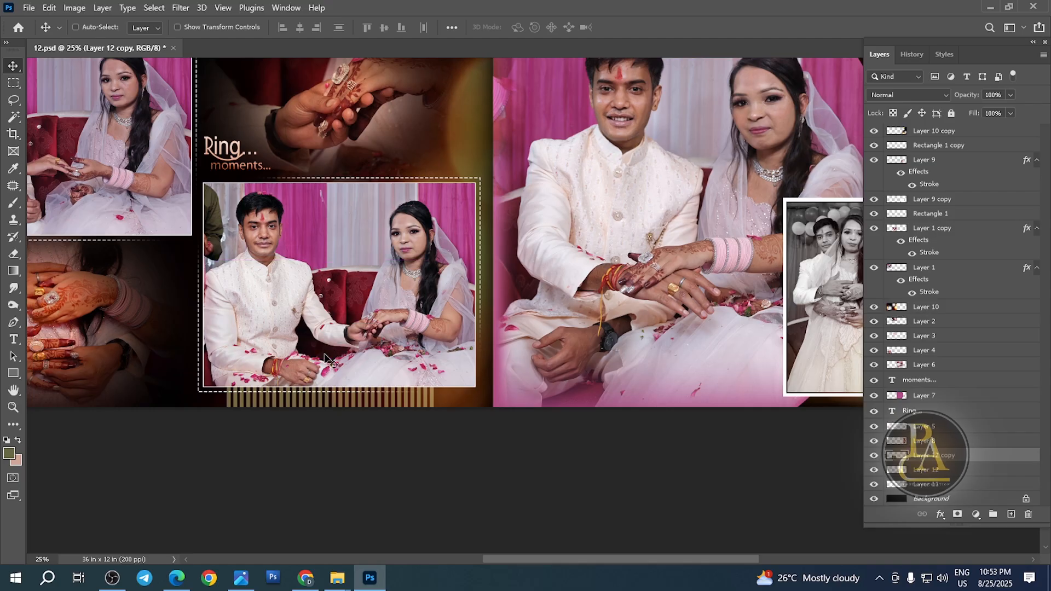
# - Widen the stripe row below the second framed photo to about 119%, and set its opacity to 50%
pyautogui.hotkey('ctrl', 't')
pyautogui.moveTo(434, 359); pyautogui.dragTo(466, 366)
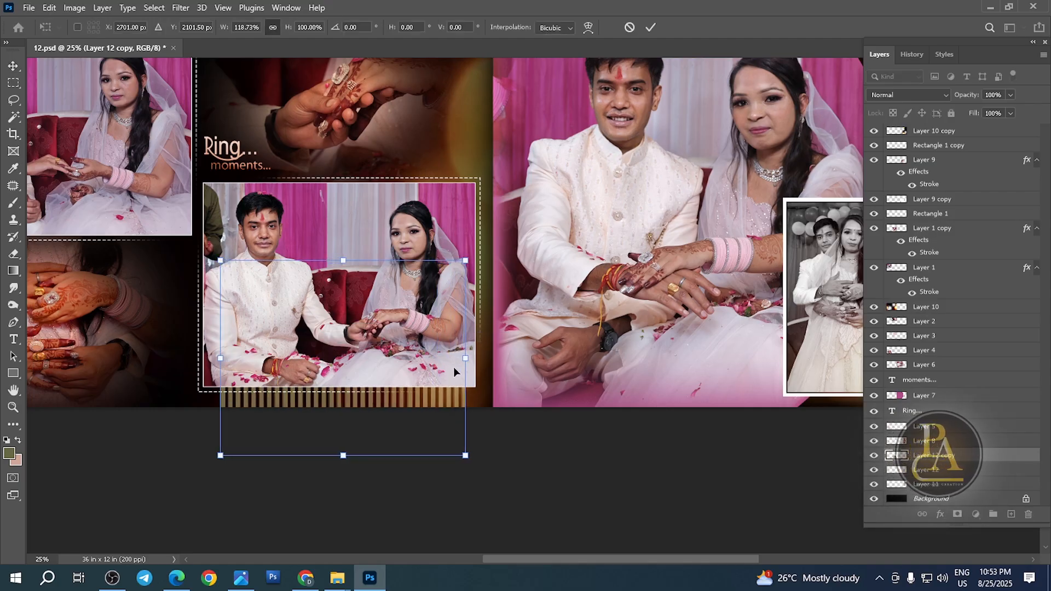
pyautogui.press('Return')
pyautogui.press('5')
# - Fade the ends of the stripe row below the second photo using a soft 1100 px Eraser
pyautogui.press('e')
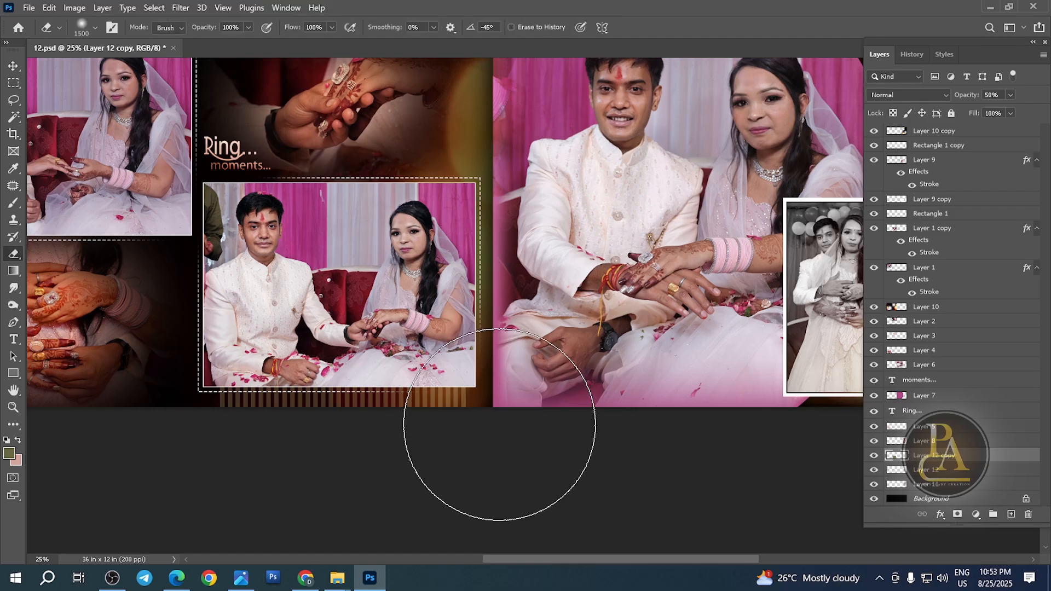
pyautogui.press('[')
pyautogui.press('[')
pyautogui.press('[')
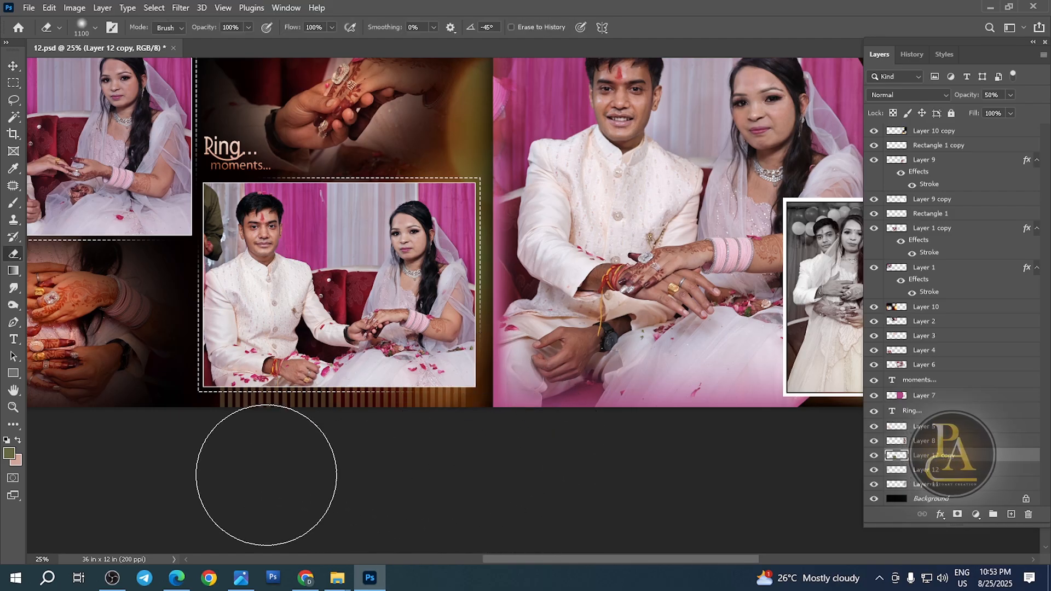
pyautogui.press('v')
pyautogui.scroll(-3, 495, 455)
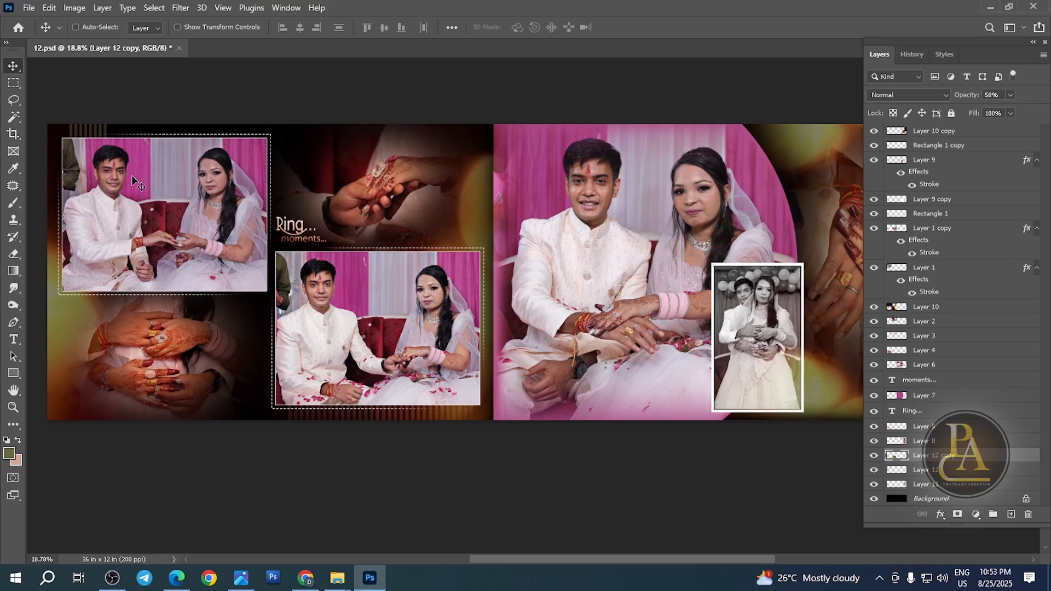
pyautogui.rightClick(107, 134)
pyautogui.click(131, 141)
pyautogui.press('Delete')
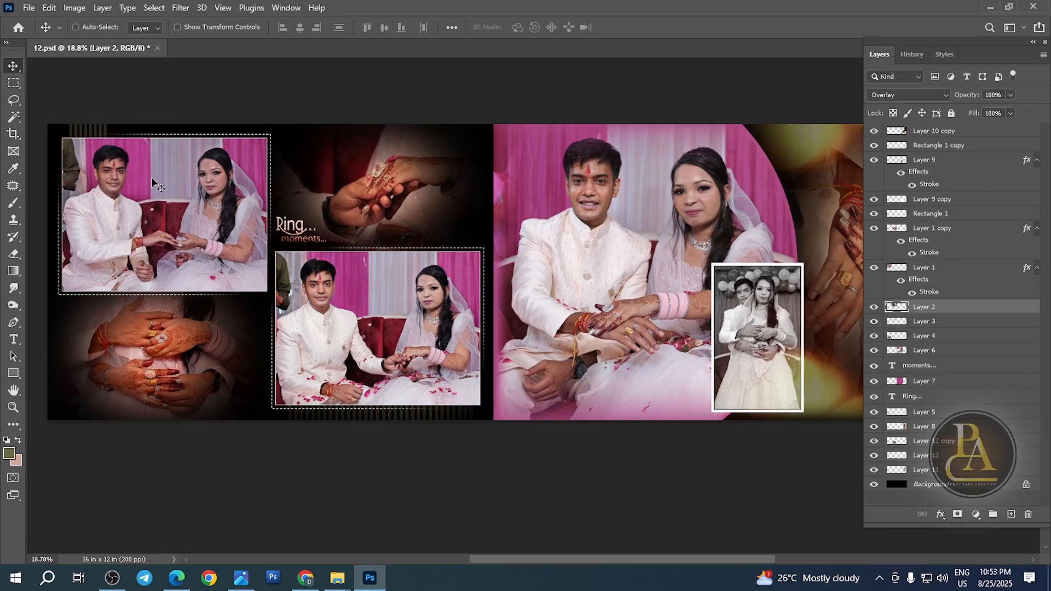
pyautogui.hotkey('ctrl', 'z')
# - Delete the short stripe row above the first framed couple photo
pyautogui.scroll(4, 177, 197)
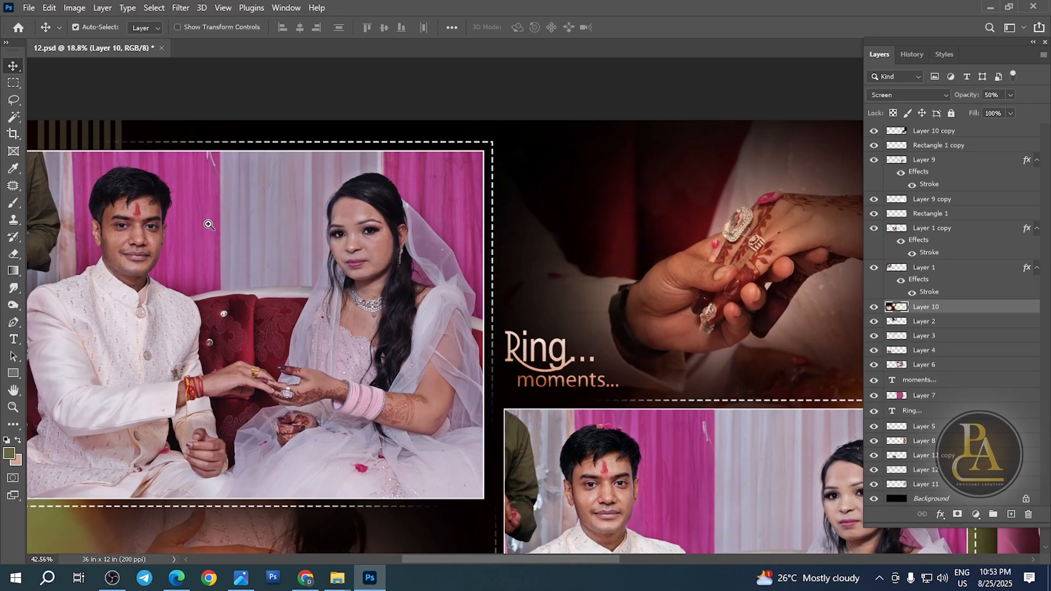
pyautogui.rightClick(124, 140)
pyautogui.click(132, 148)
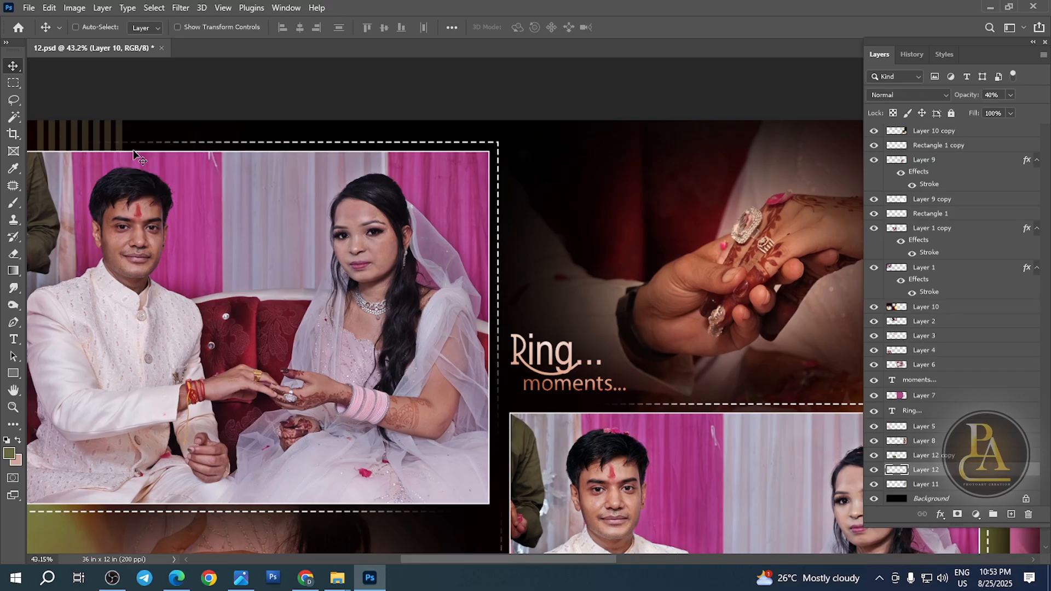
pyautogui.press('Delete')
# - Duplicate the long stripe row to the area above the first framed photo, and fade its ends with the Eraser
pyautogui.hotkey('ctrl', '0')
pyautogui.scroll(4, 513, 471)
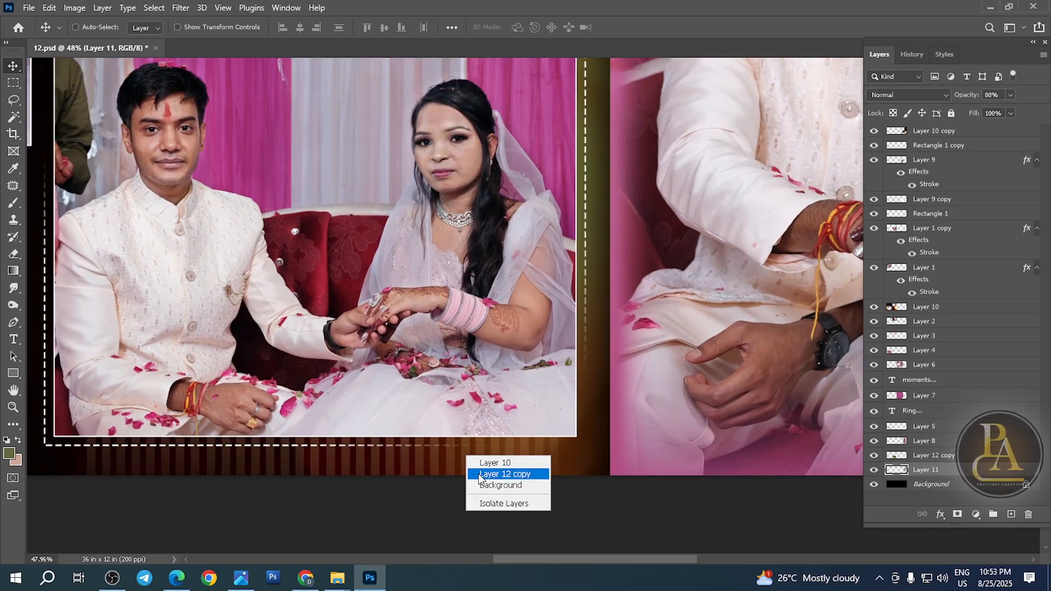
pyautogui.click(505, 475)
pyautogui.hotkey('ctrl', '0')
pyautogui.moveTo(376, 331); pyautogui.dragTo(167, 154)
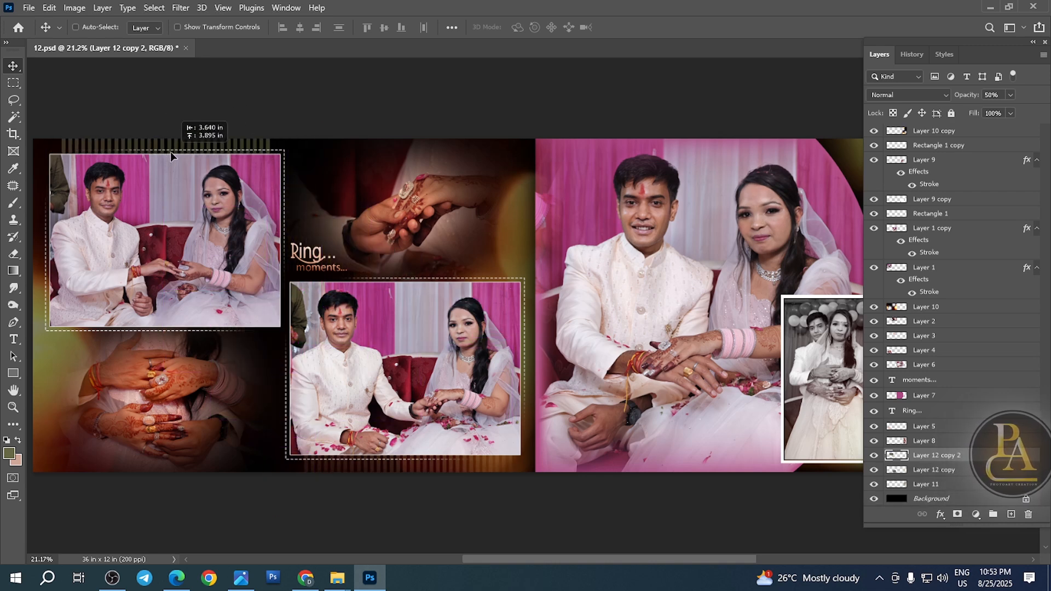
pyautogui.press('e')
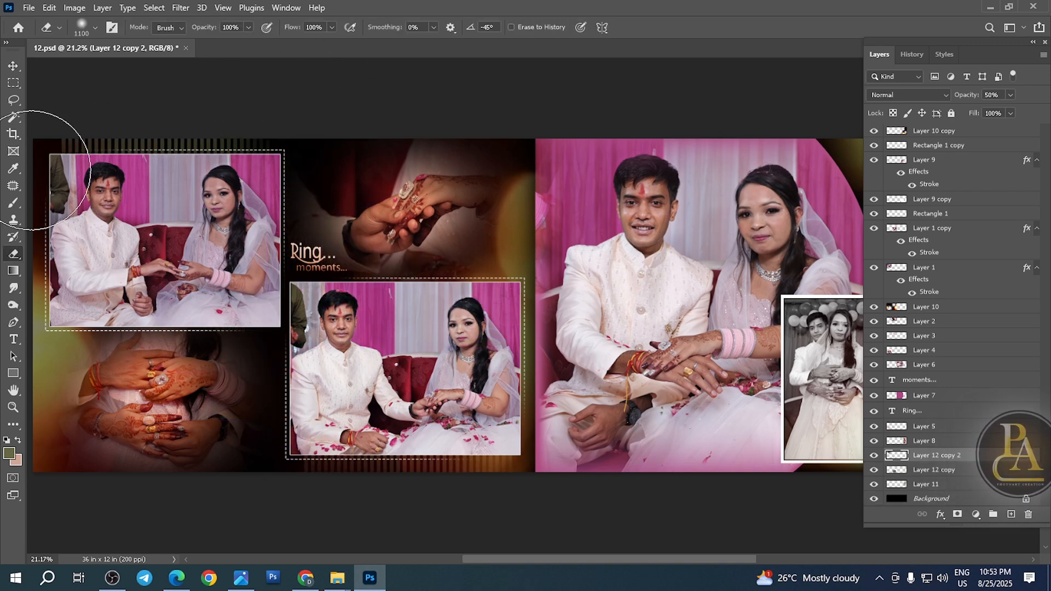
pyautogui.press('v')
# - Show the whole spread without panels, and save the document
pyautogui.scroll(-2, 367, 325)
pyautogui.press('Tab')
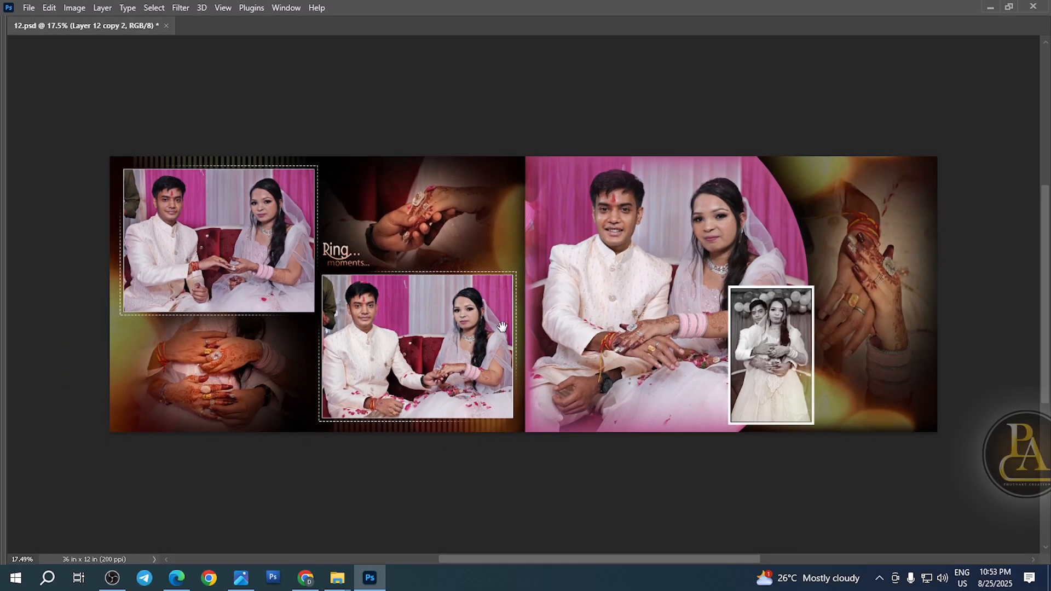
pyautogui.hotkey('ctrl', 's')
# - Switch to File Explorer and open 01 Graphics.psd from the Backgrounds folder in Photoshop
pyautogui.moveTo(353, 576)
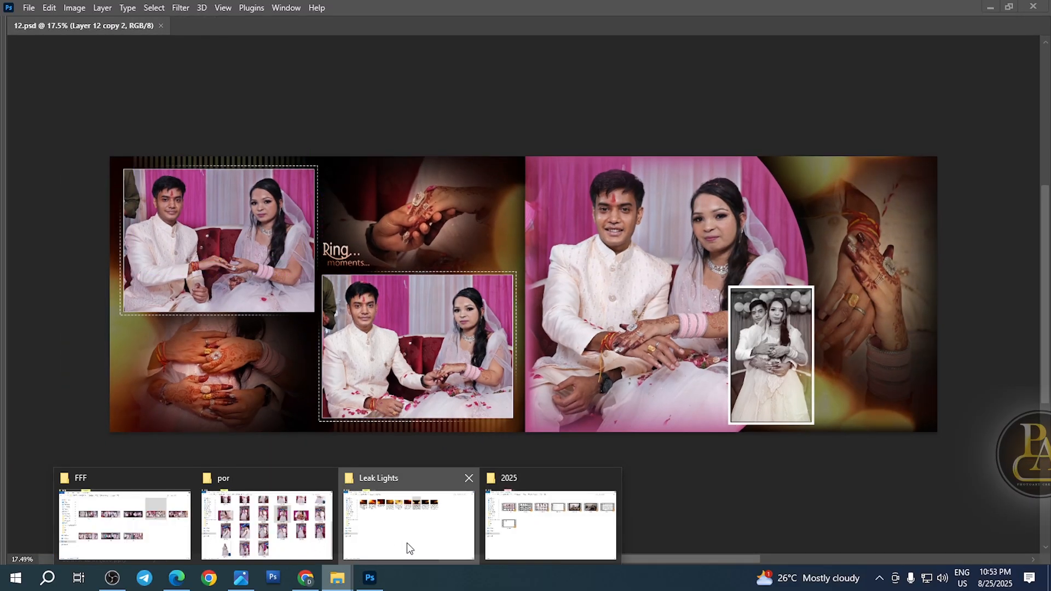
pyautogui.click(407, 546)
pyautogui.doubleClick(567, 327)
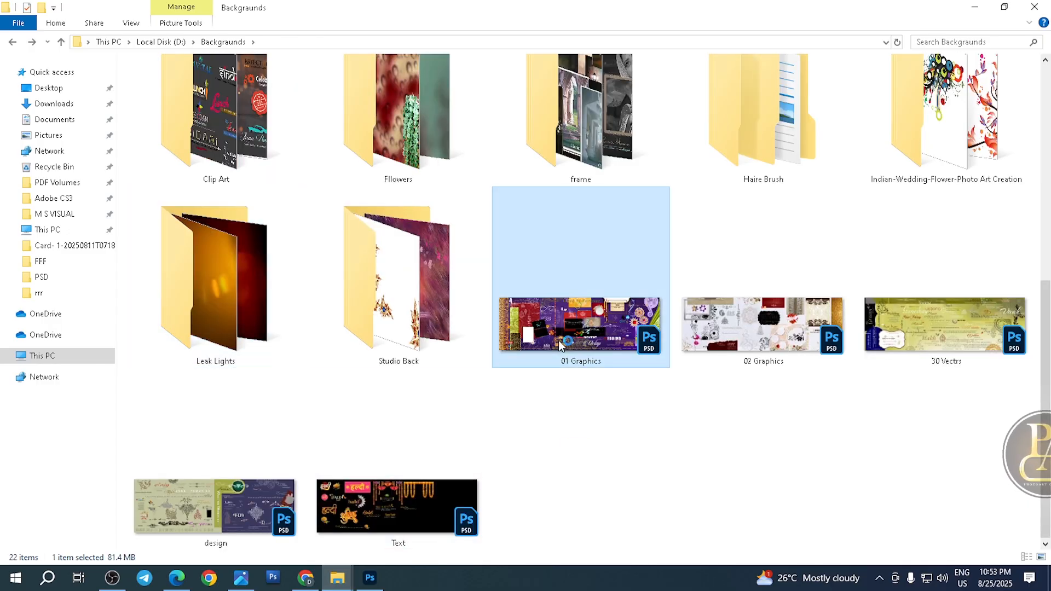
pyautogui.press('Escape')
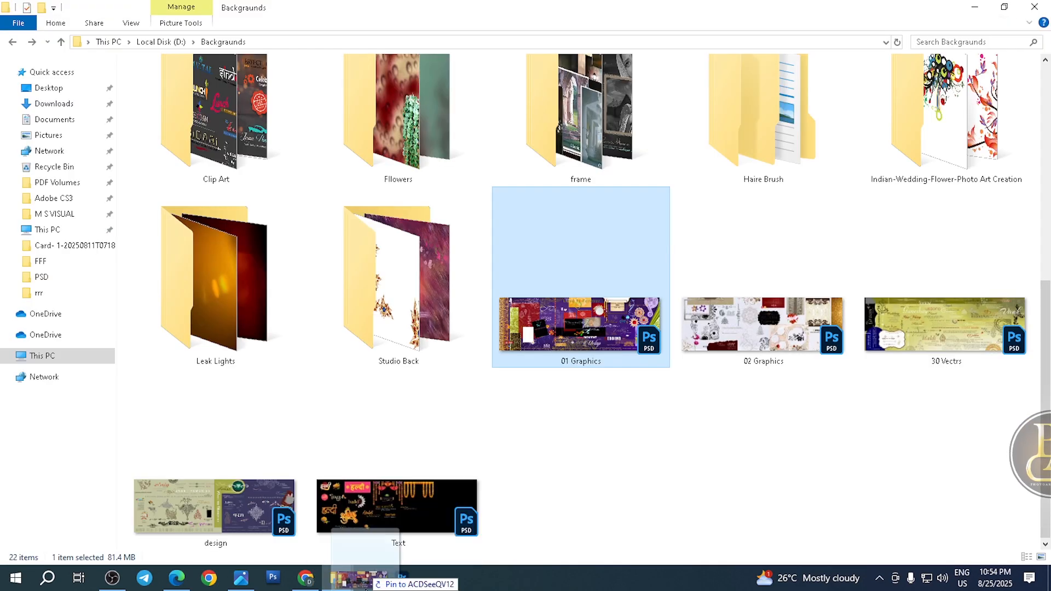
pyautogui.click(371, 577)
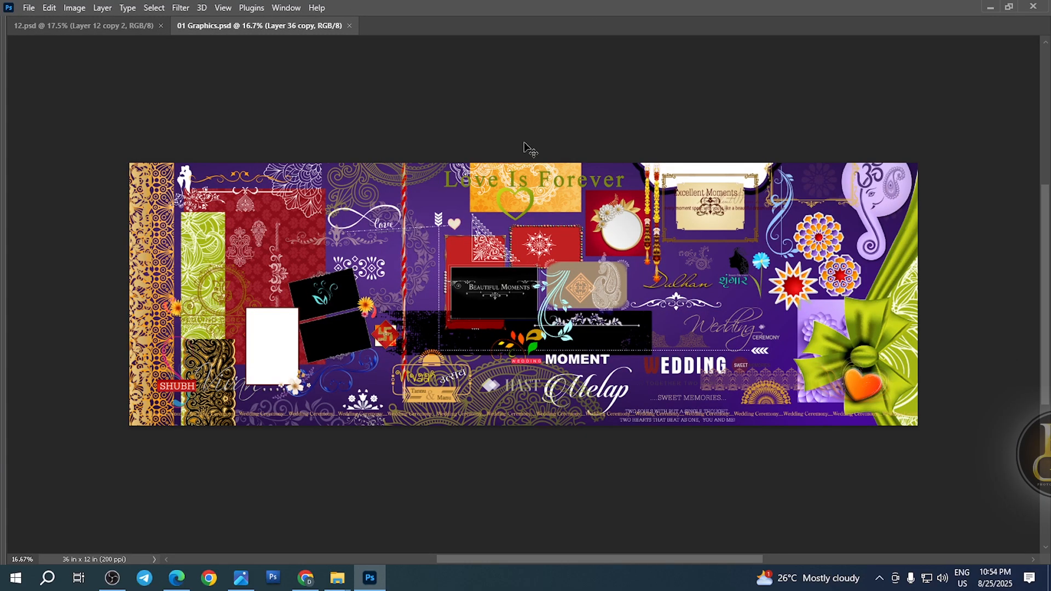
# - Copy the green floral paisley ornament from 01 Graphics.psd into the 12.psd album spread
pyautogui.scroll(3, 301, 240)
pyautogui.moveTo(301, 240); pyautogui.dragTo(319, 330)
pyautogui.keyDown('ctrl'); pyautogui.click(349, 327); pyautogui.keyUp('ctrl')
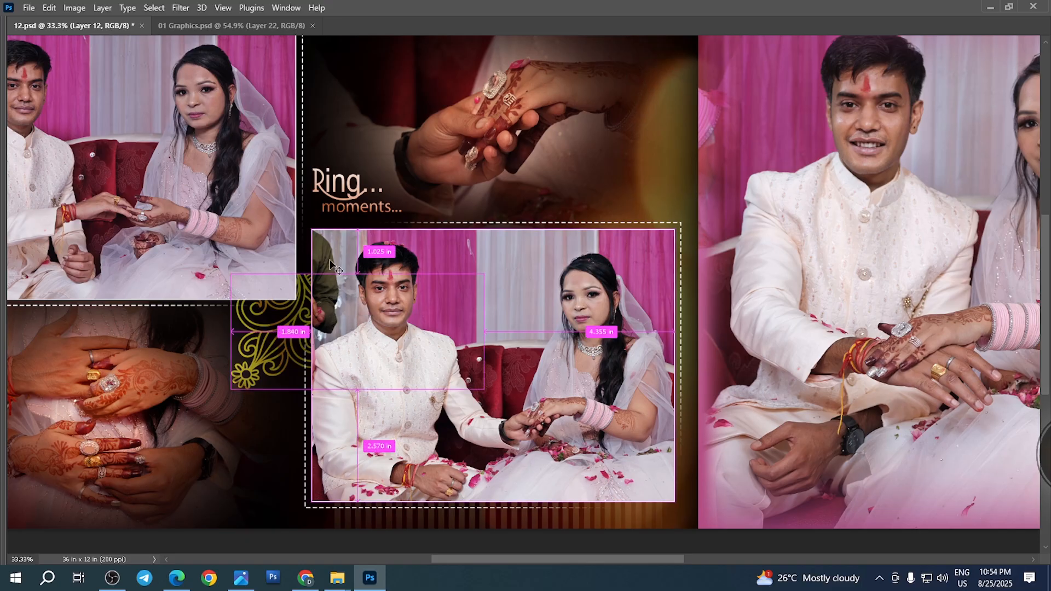
# - Rotate the green ornament upright, scale it down, and place it between the lower hands photo and the second framed photo
pyautogui.hotkey('ctrl', 't')
pyautogui.moveTo(324, 230); pyautogui.dragTo(483, 251)
pyautogui.press('Escape')
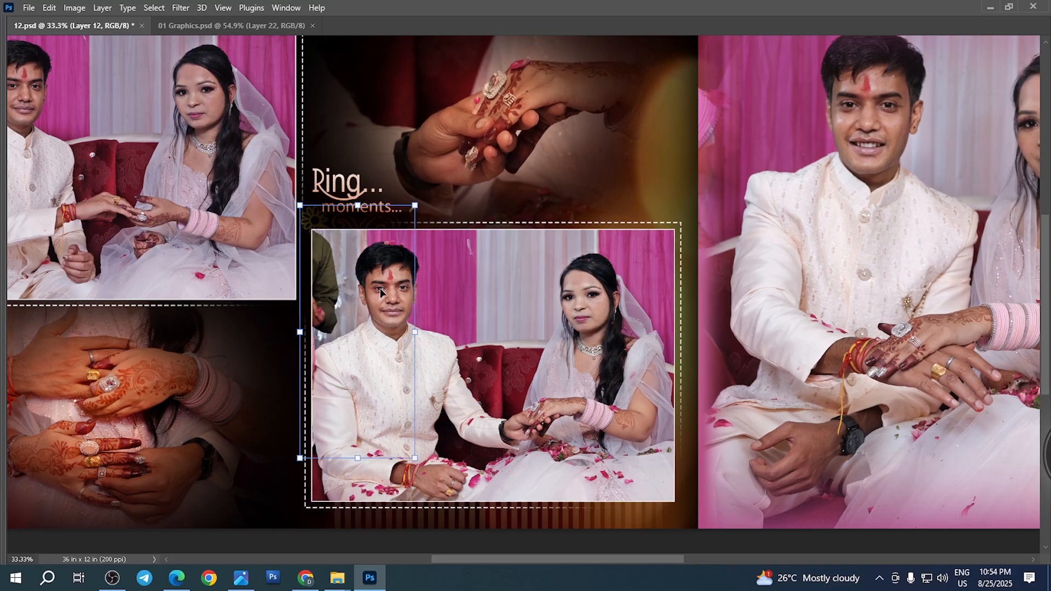
pyautogui.moveTo(364, 312); pyautogui.dragTo(281, 378)
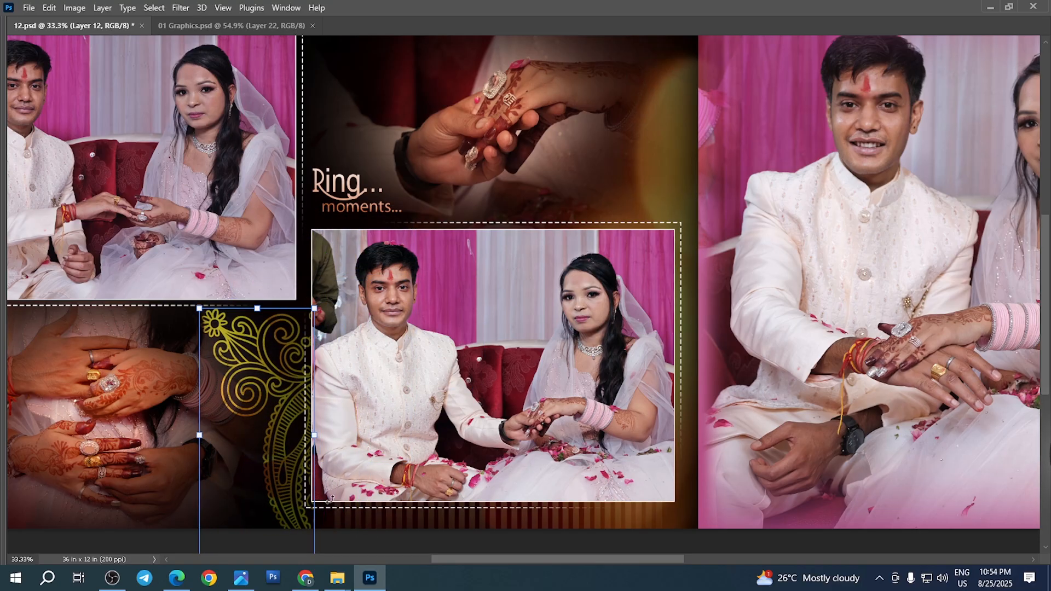
pyautogui.moveTo(271, 420); pyautogui.dragTo(268, 398)
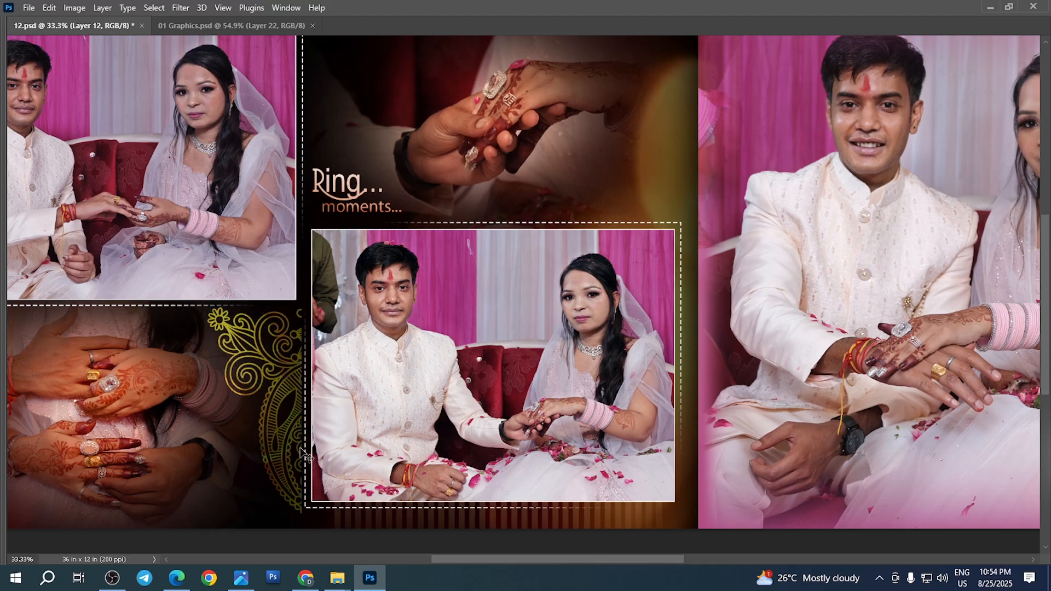
# - Save the document, and review the entire spread in full-screen mode fitted to the screen
pyautogui.press('z')
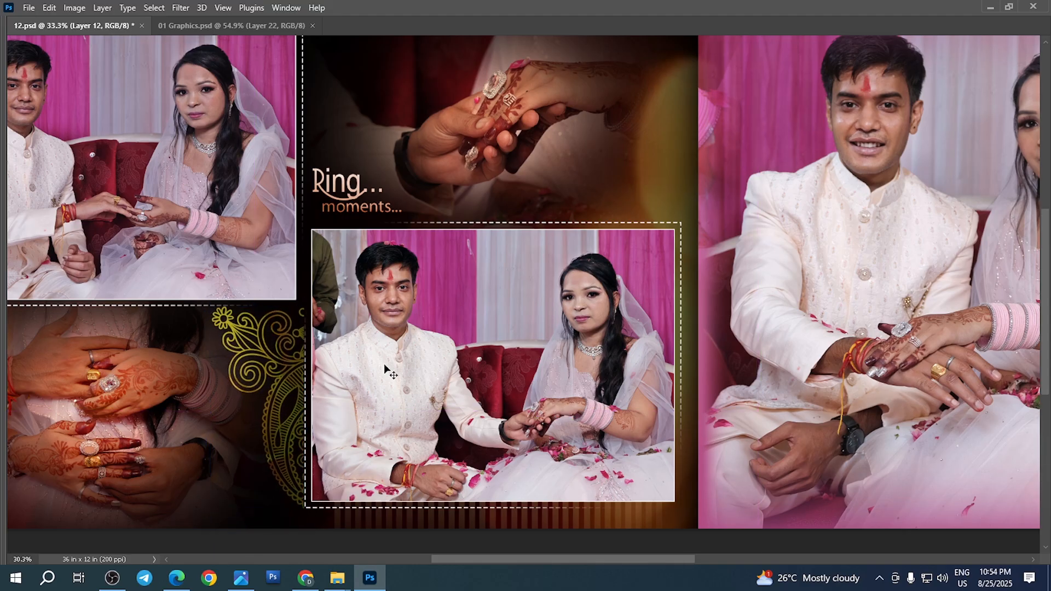
pyautogui.keyDown('alt'); pyautogui.click(390, 366); pyautogui.keyUp('alt')
pyautogui.hotkey('ctrl', 's')
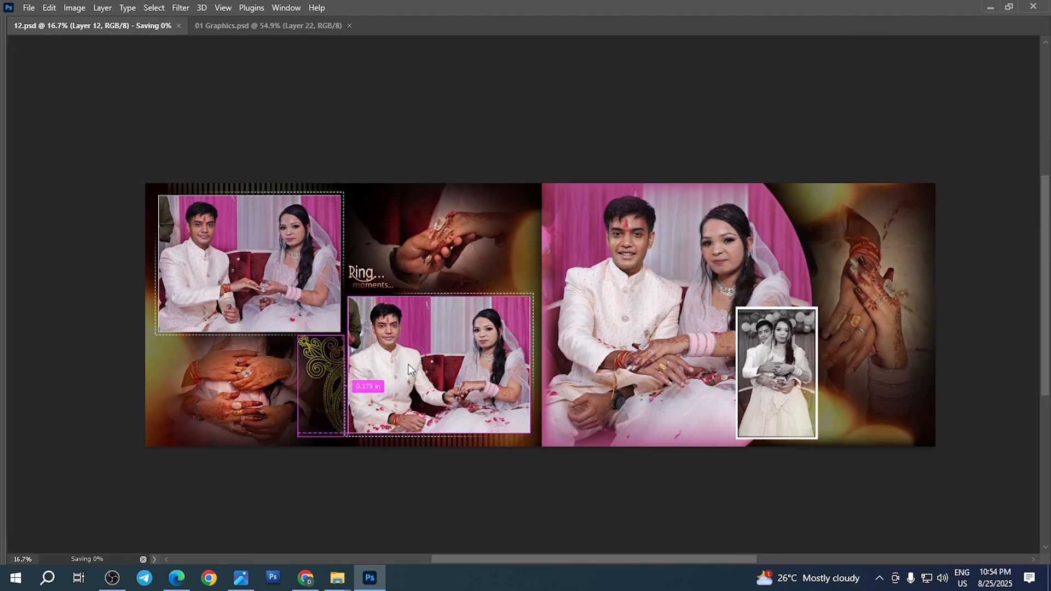
pyautogui.press('Tab')
pyautogui.press('f')
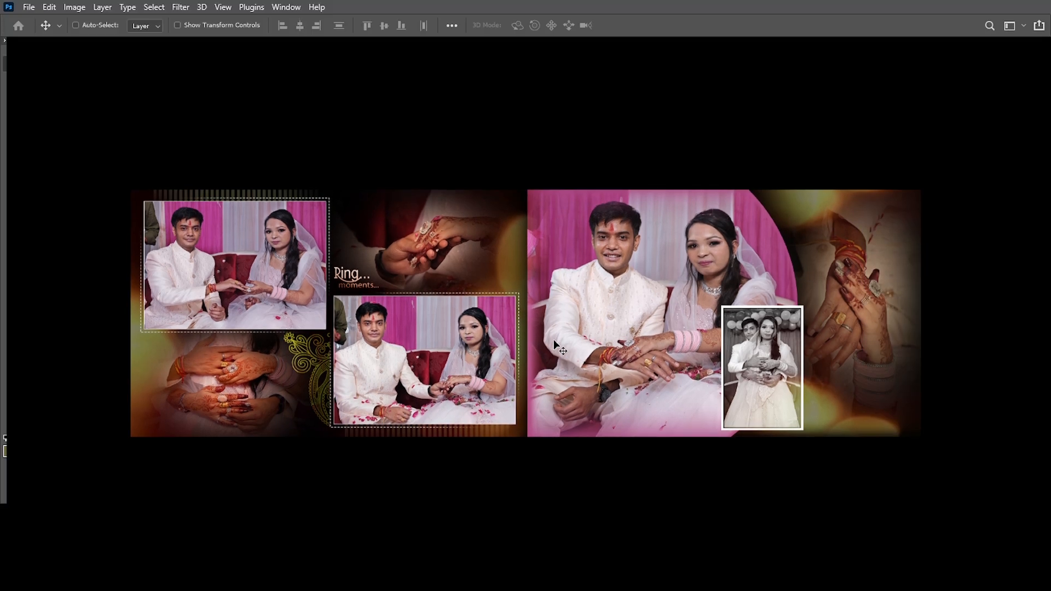
pyautogui.press('f')
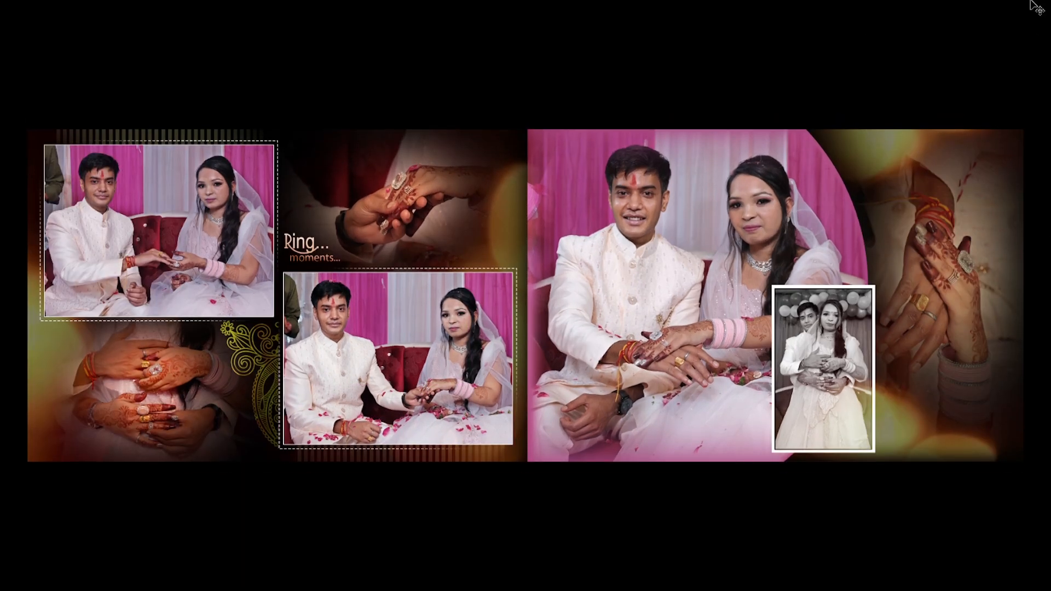
pyautogui.hotkey('ctrl', '0')
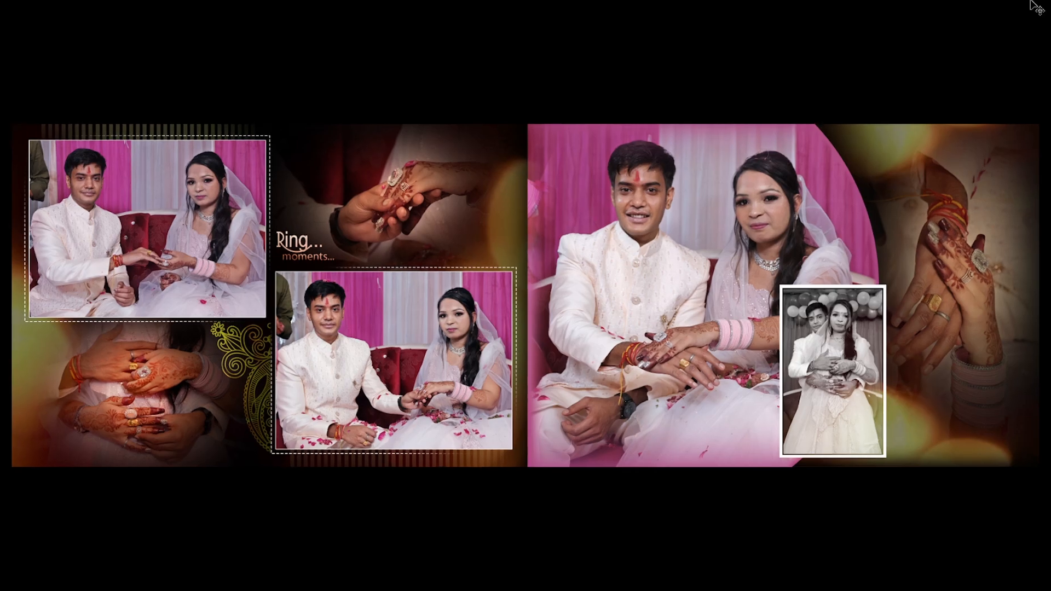